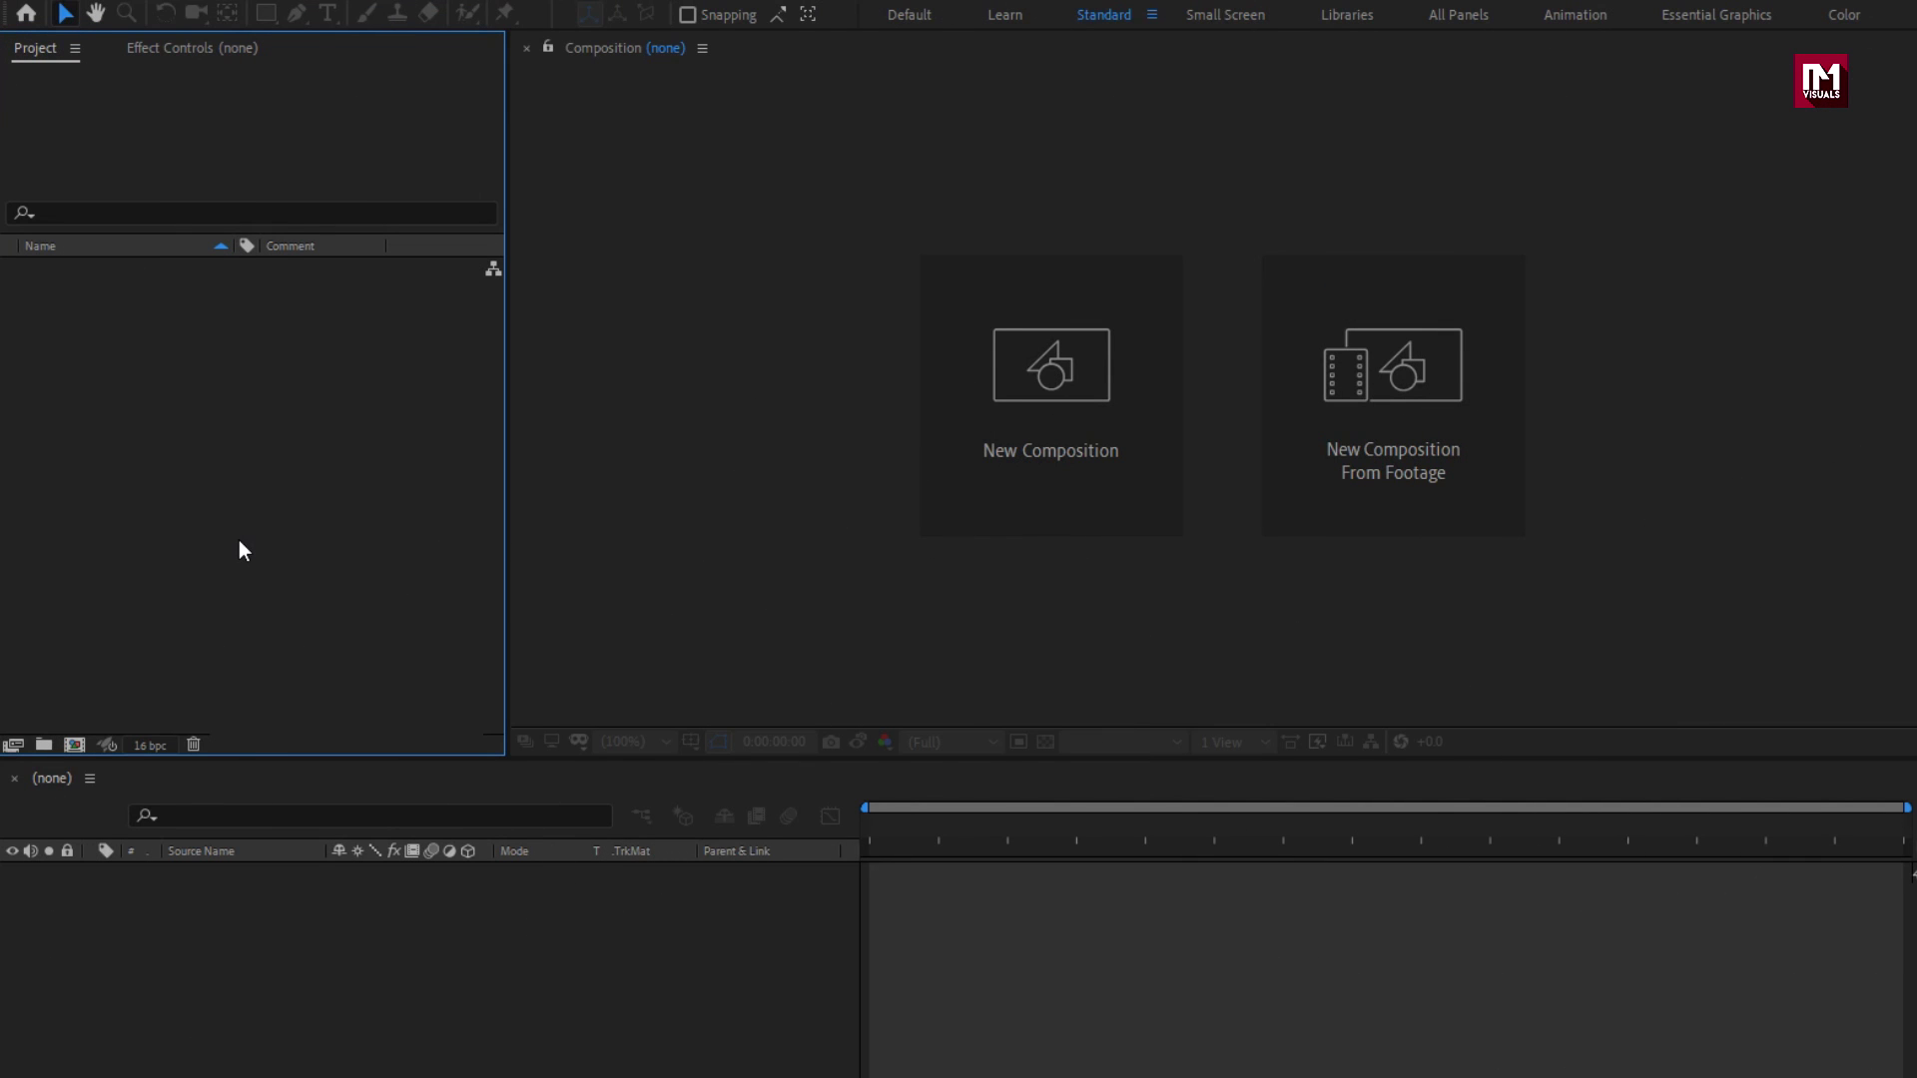
- Import Beach - 29982.mp4 into the project and build a new composition from the clip
{"action": "right_click", "coordinate": [240, 443]}
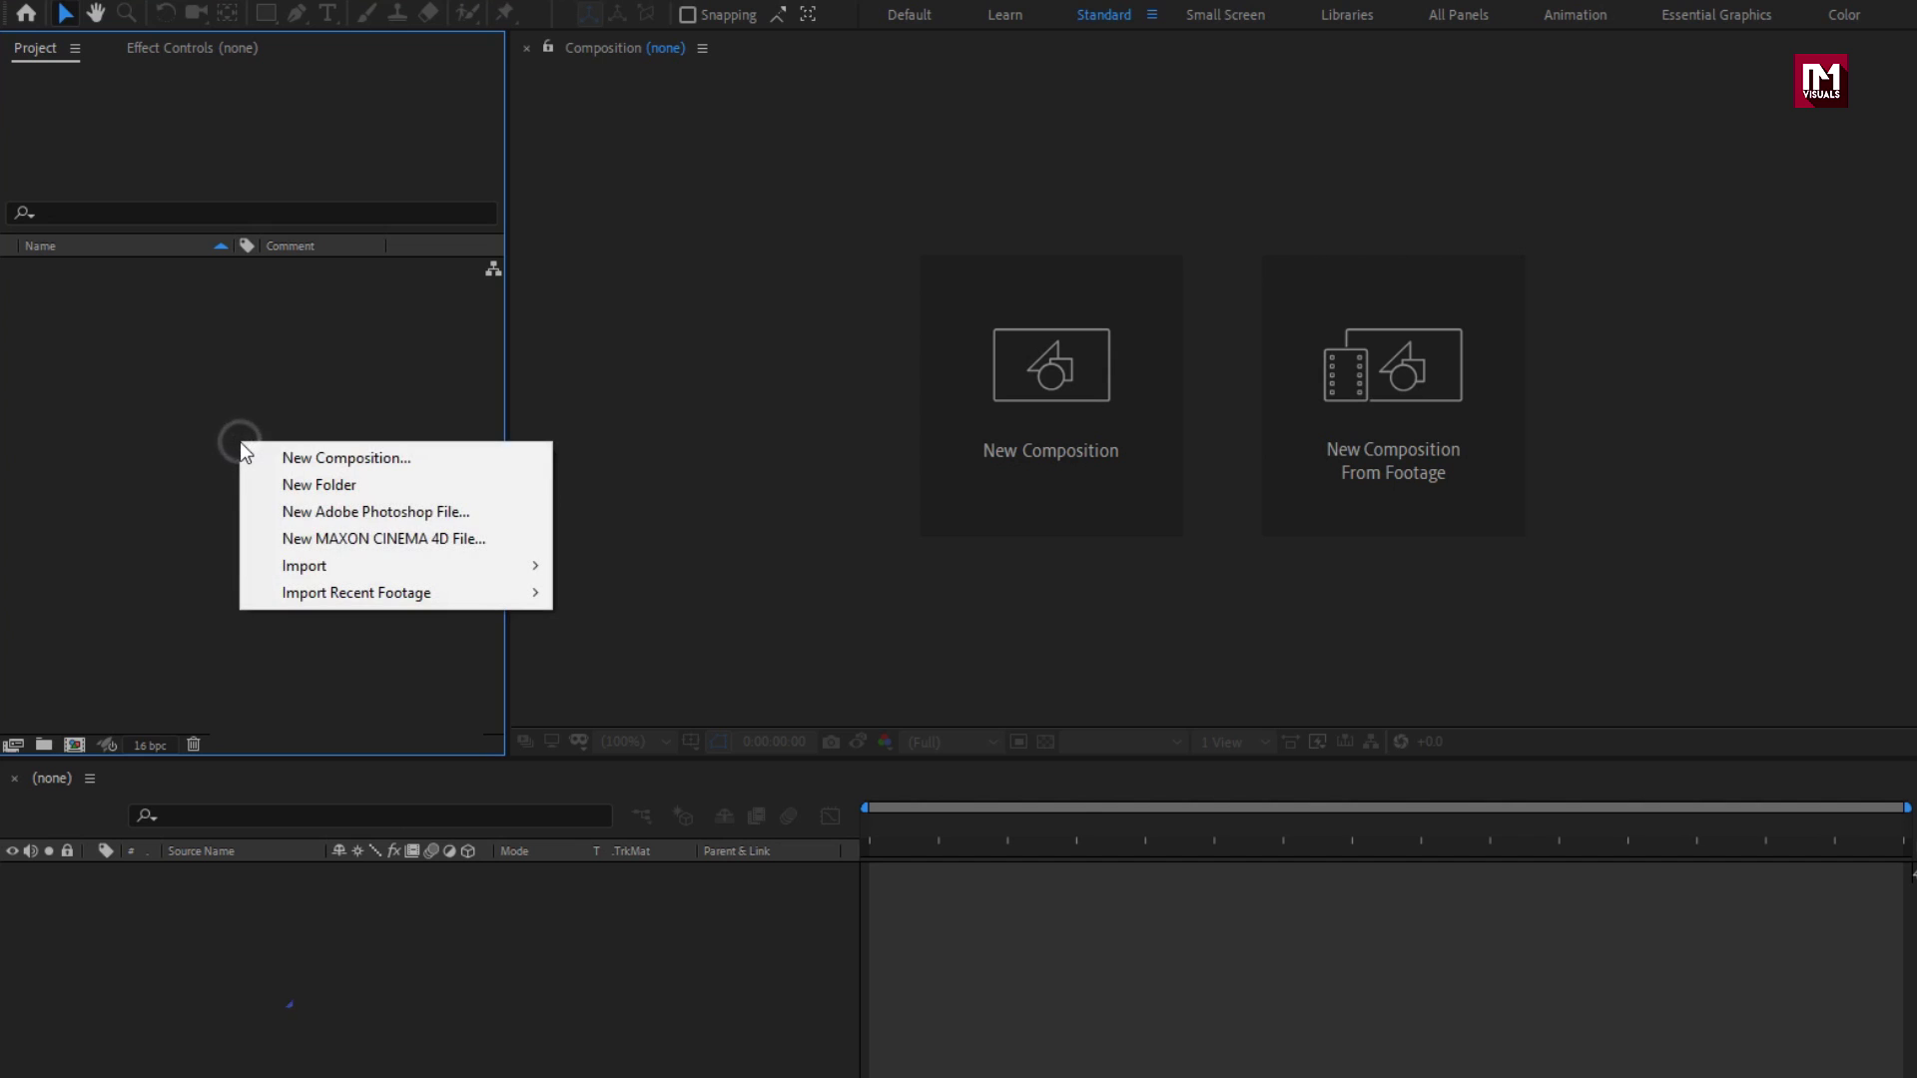
{"action": "mouse_move", "coordinate": [363, 559]}
{"action": "left_click", "coordinate": [651, 562]}
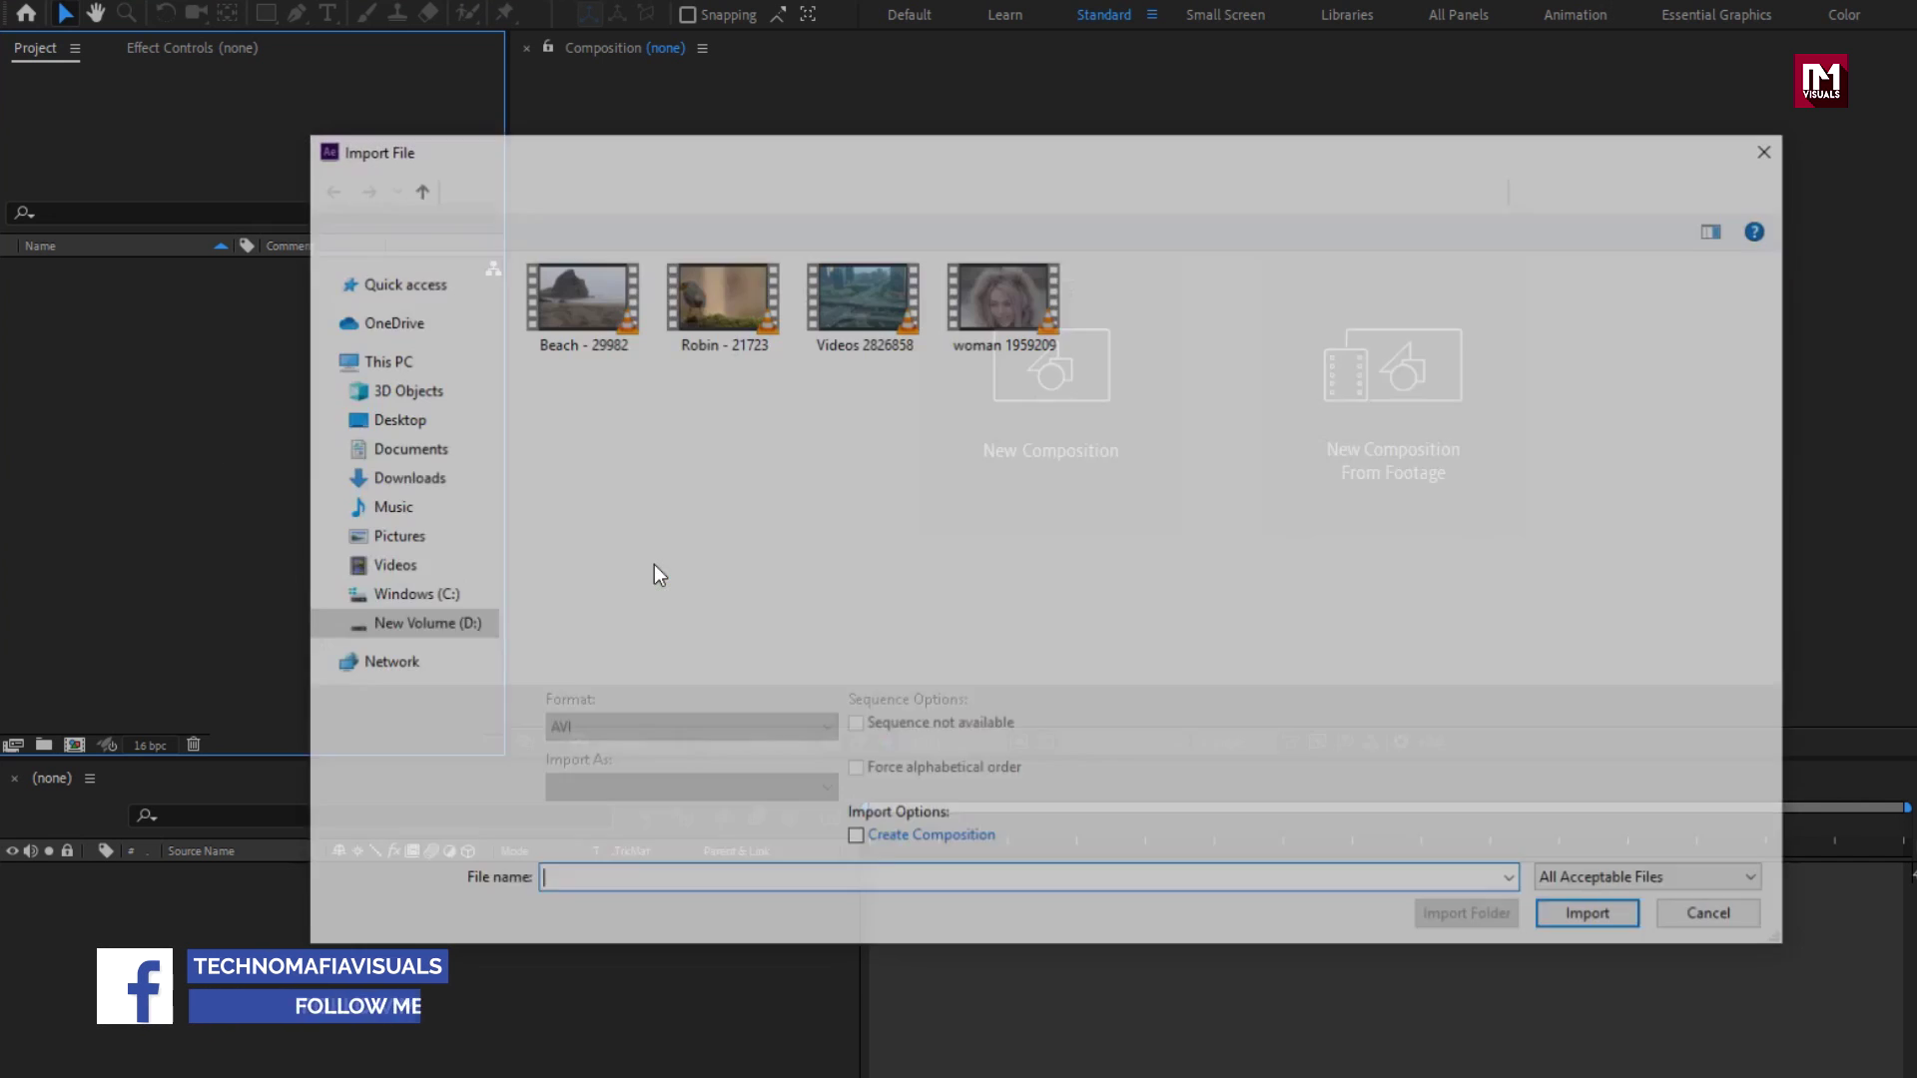
{"action": "left_click", "coordinate": [564, 310]}
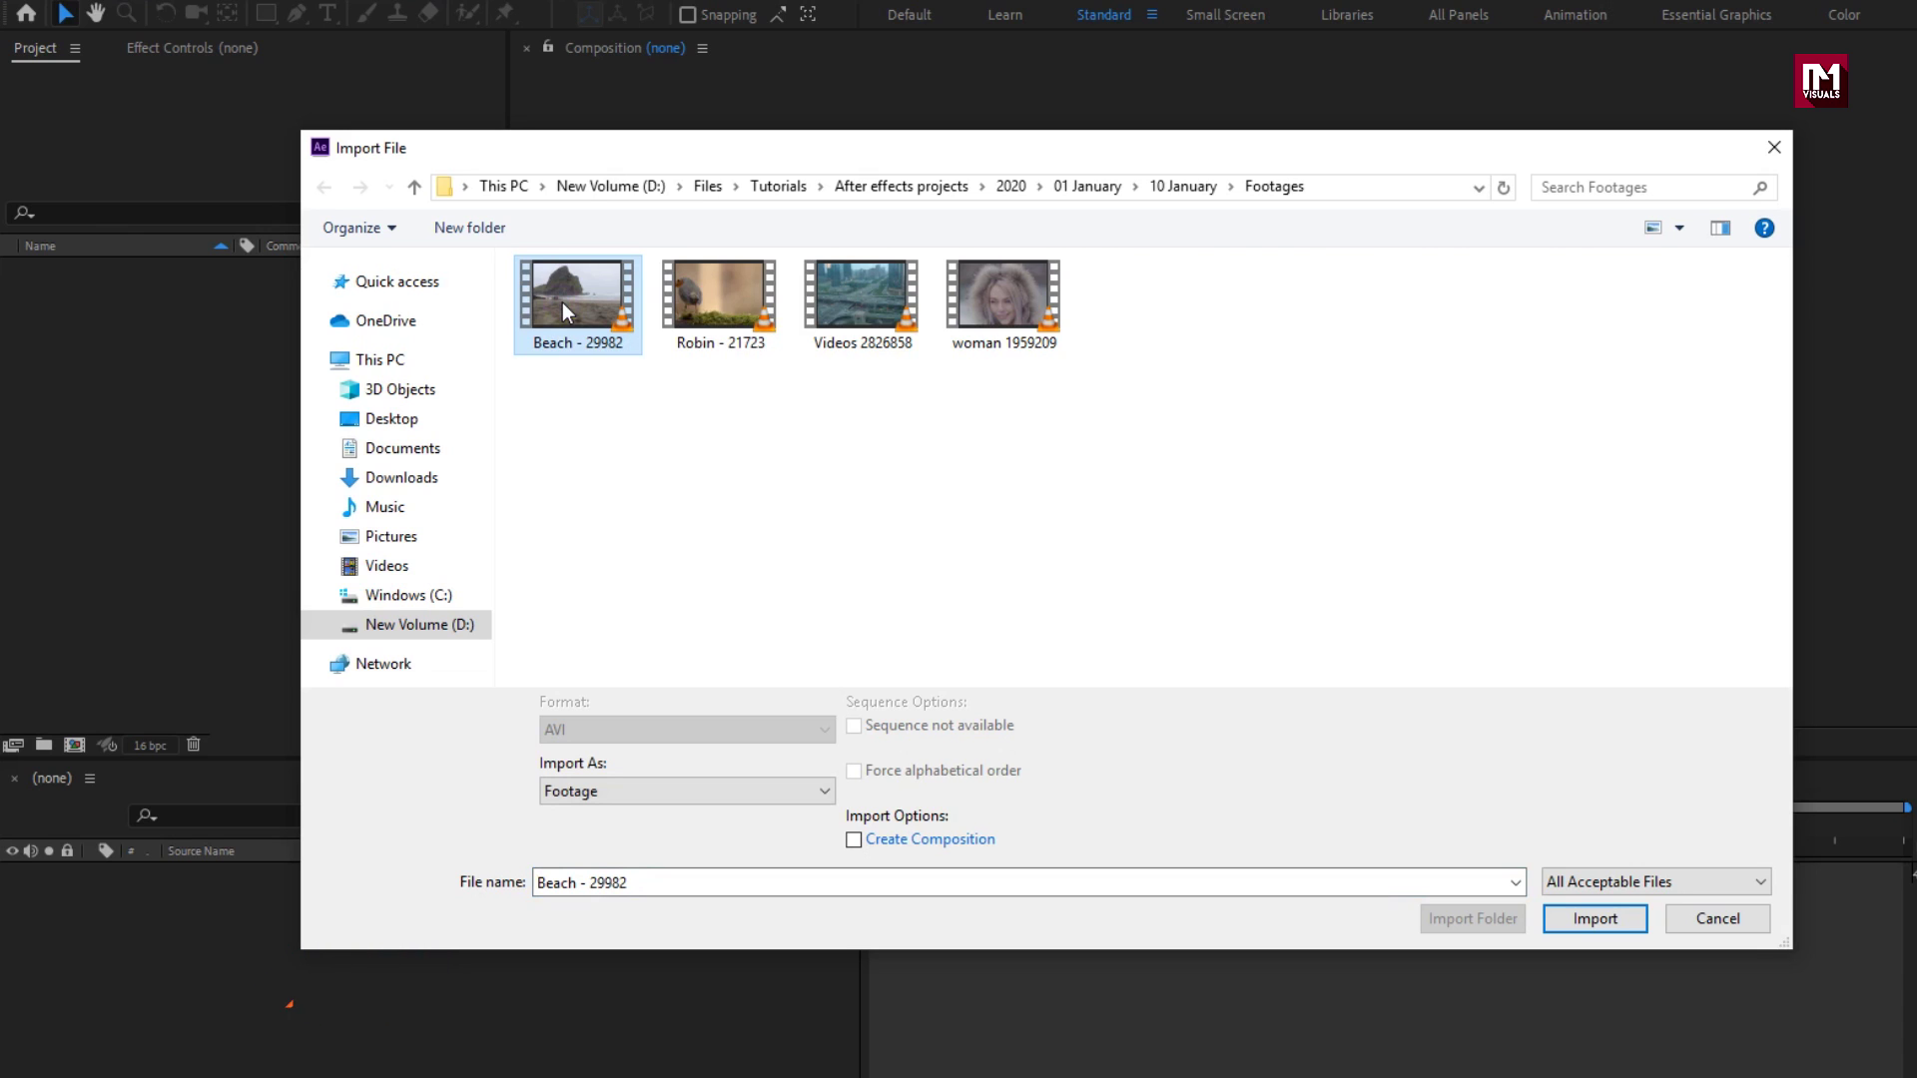
{"action": "left_click", "coordinate": [1567, 921]}
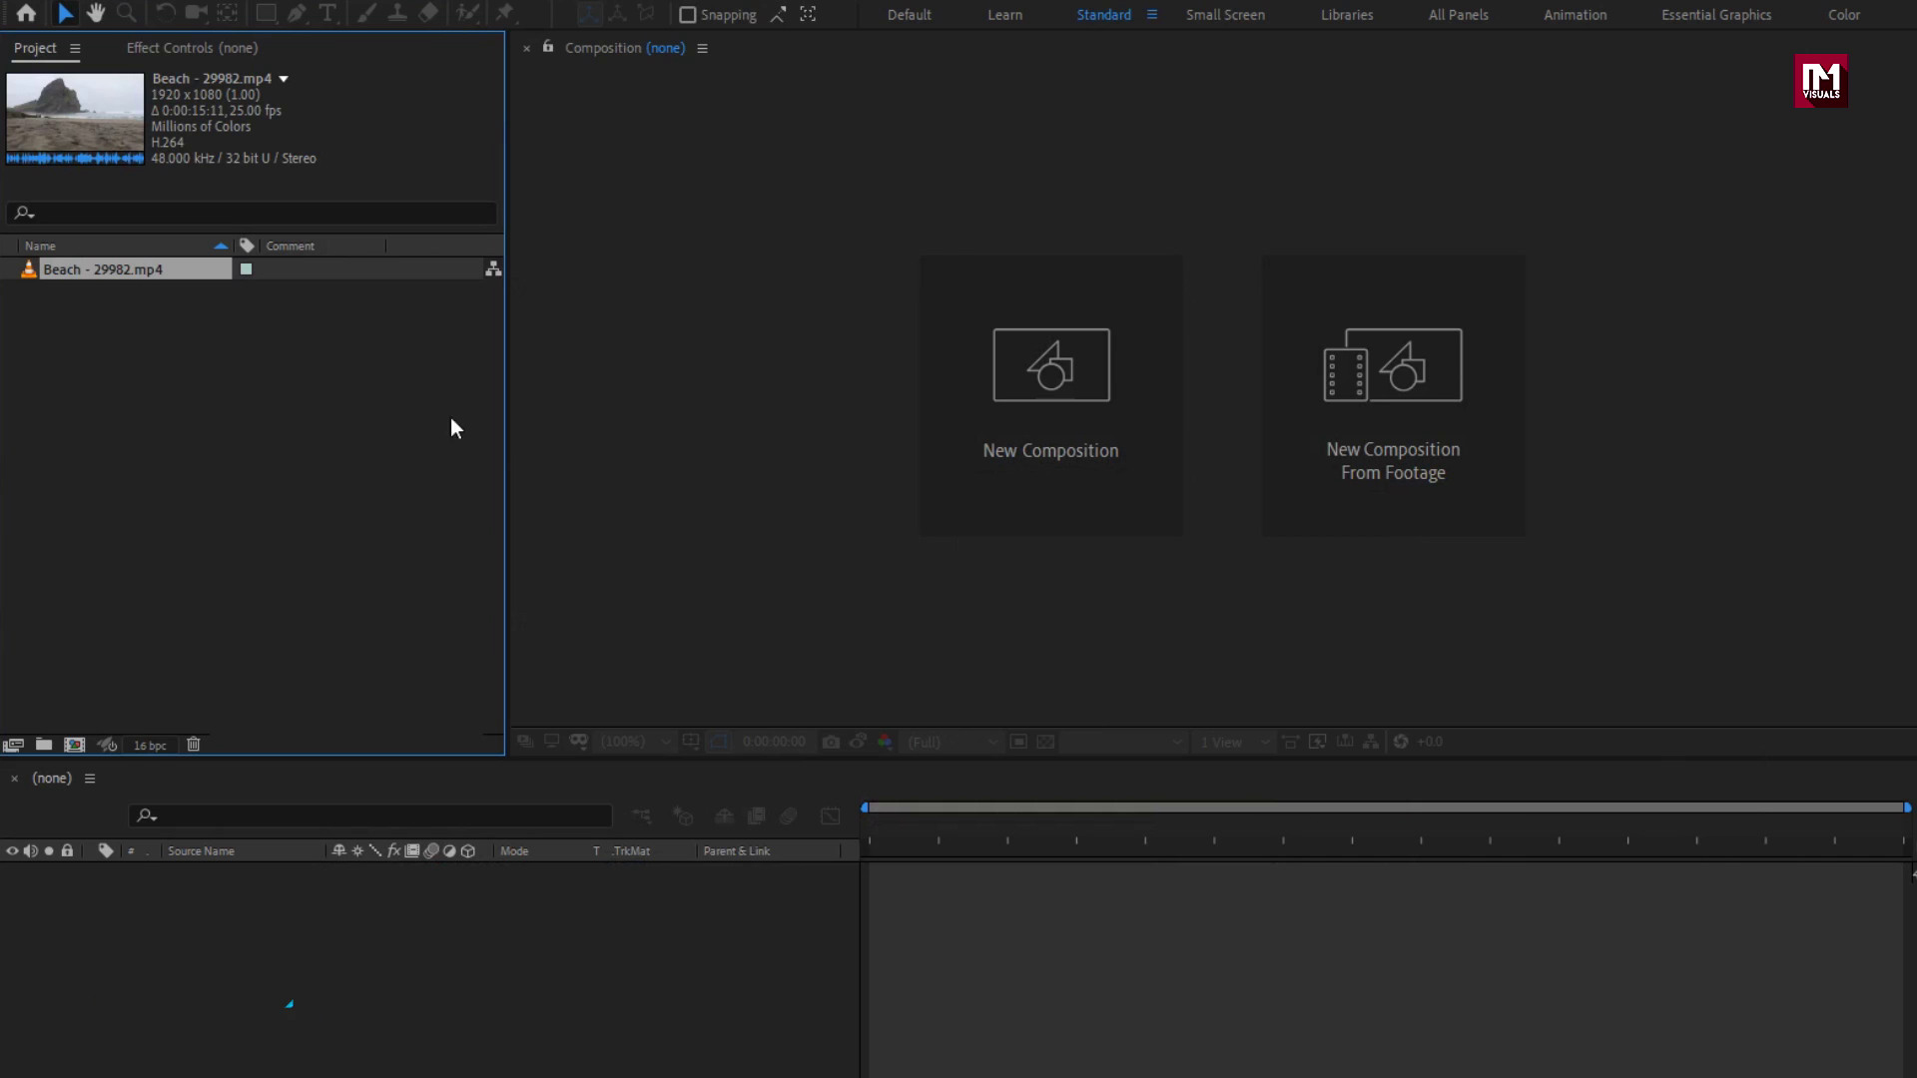
{"action": "left_click_drag", "start_coordinate": [76, 271], "coordinate": [71, 743]}
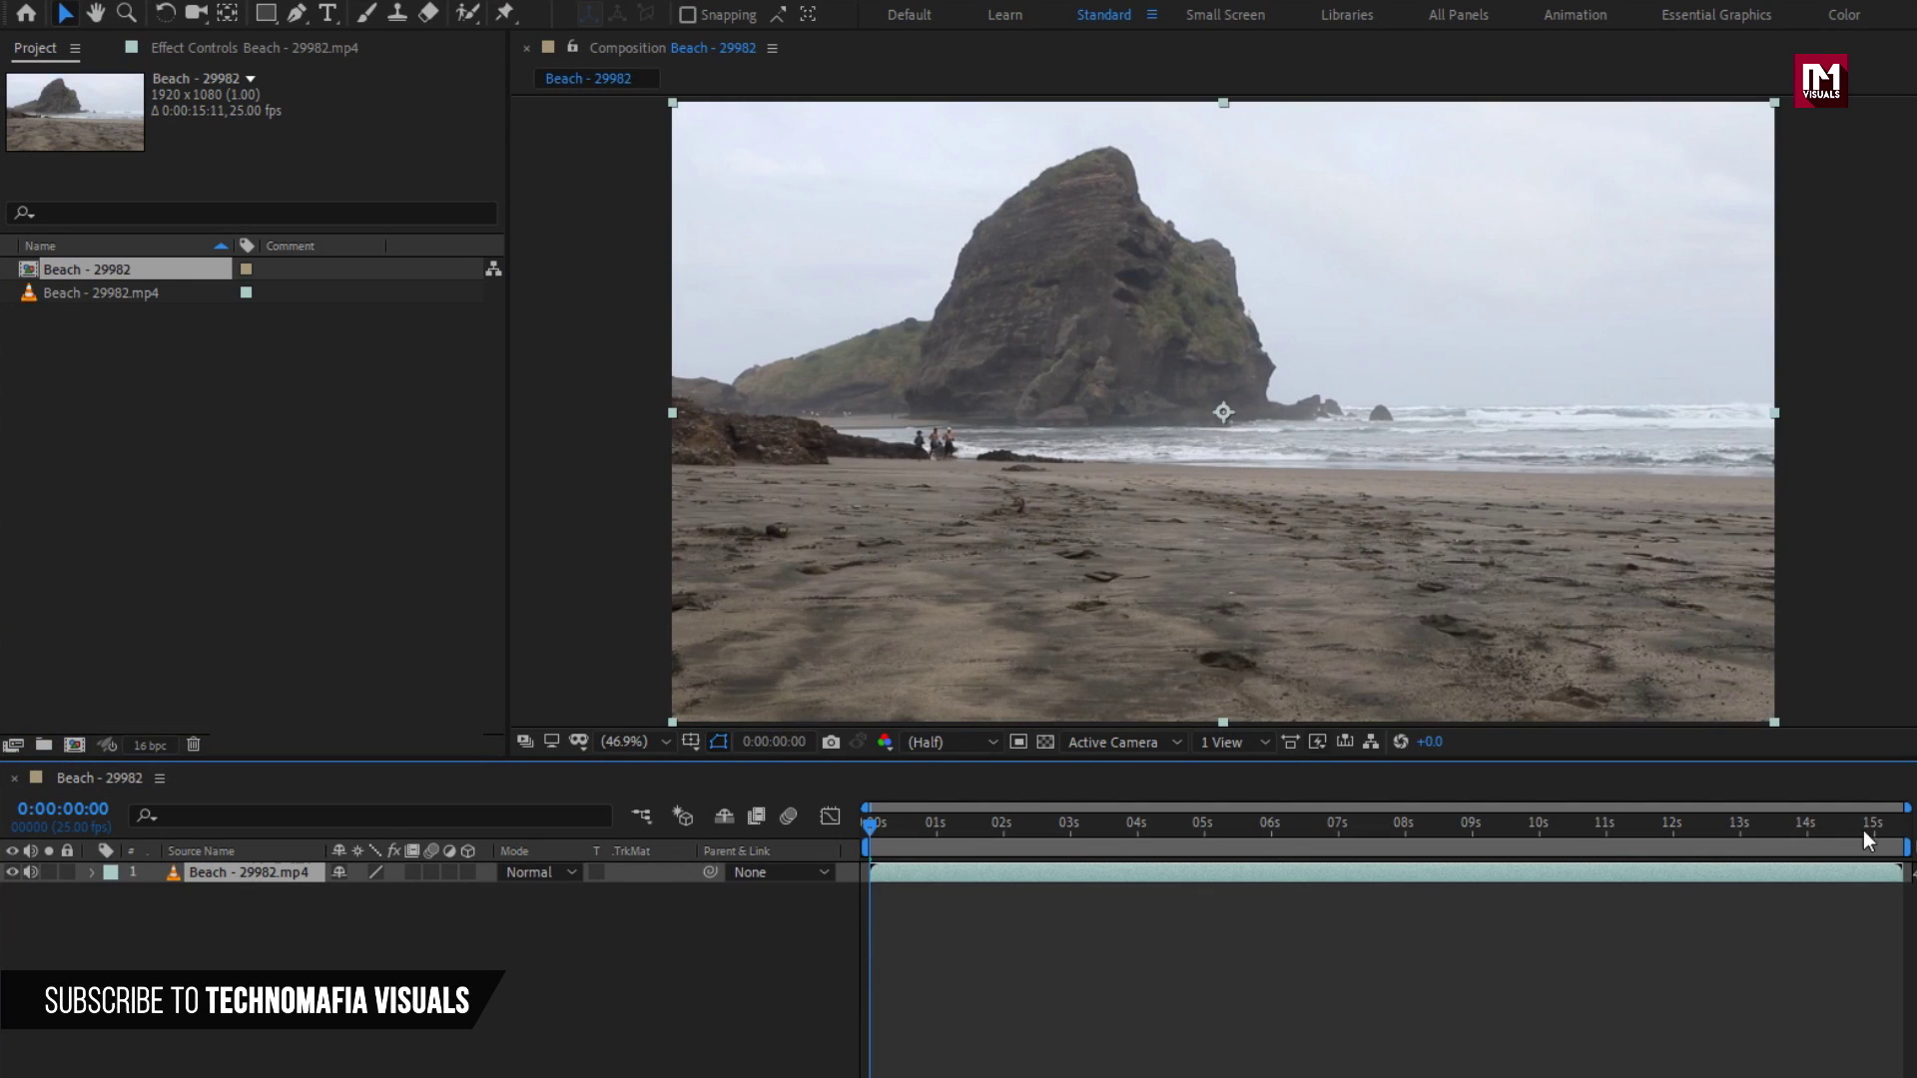
- Trim the composition to a 5-second work area (0:00:05:00) and park the playhead near 1 second
{"action": "left_click_drag", "start_coordinate": [1904, 846], "coordinate": [1208, 864]}
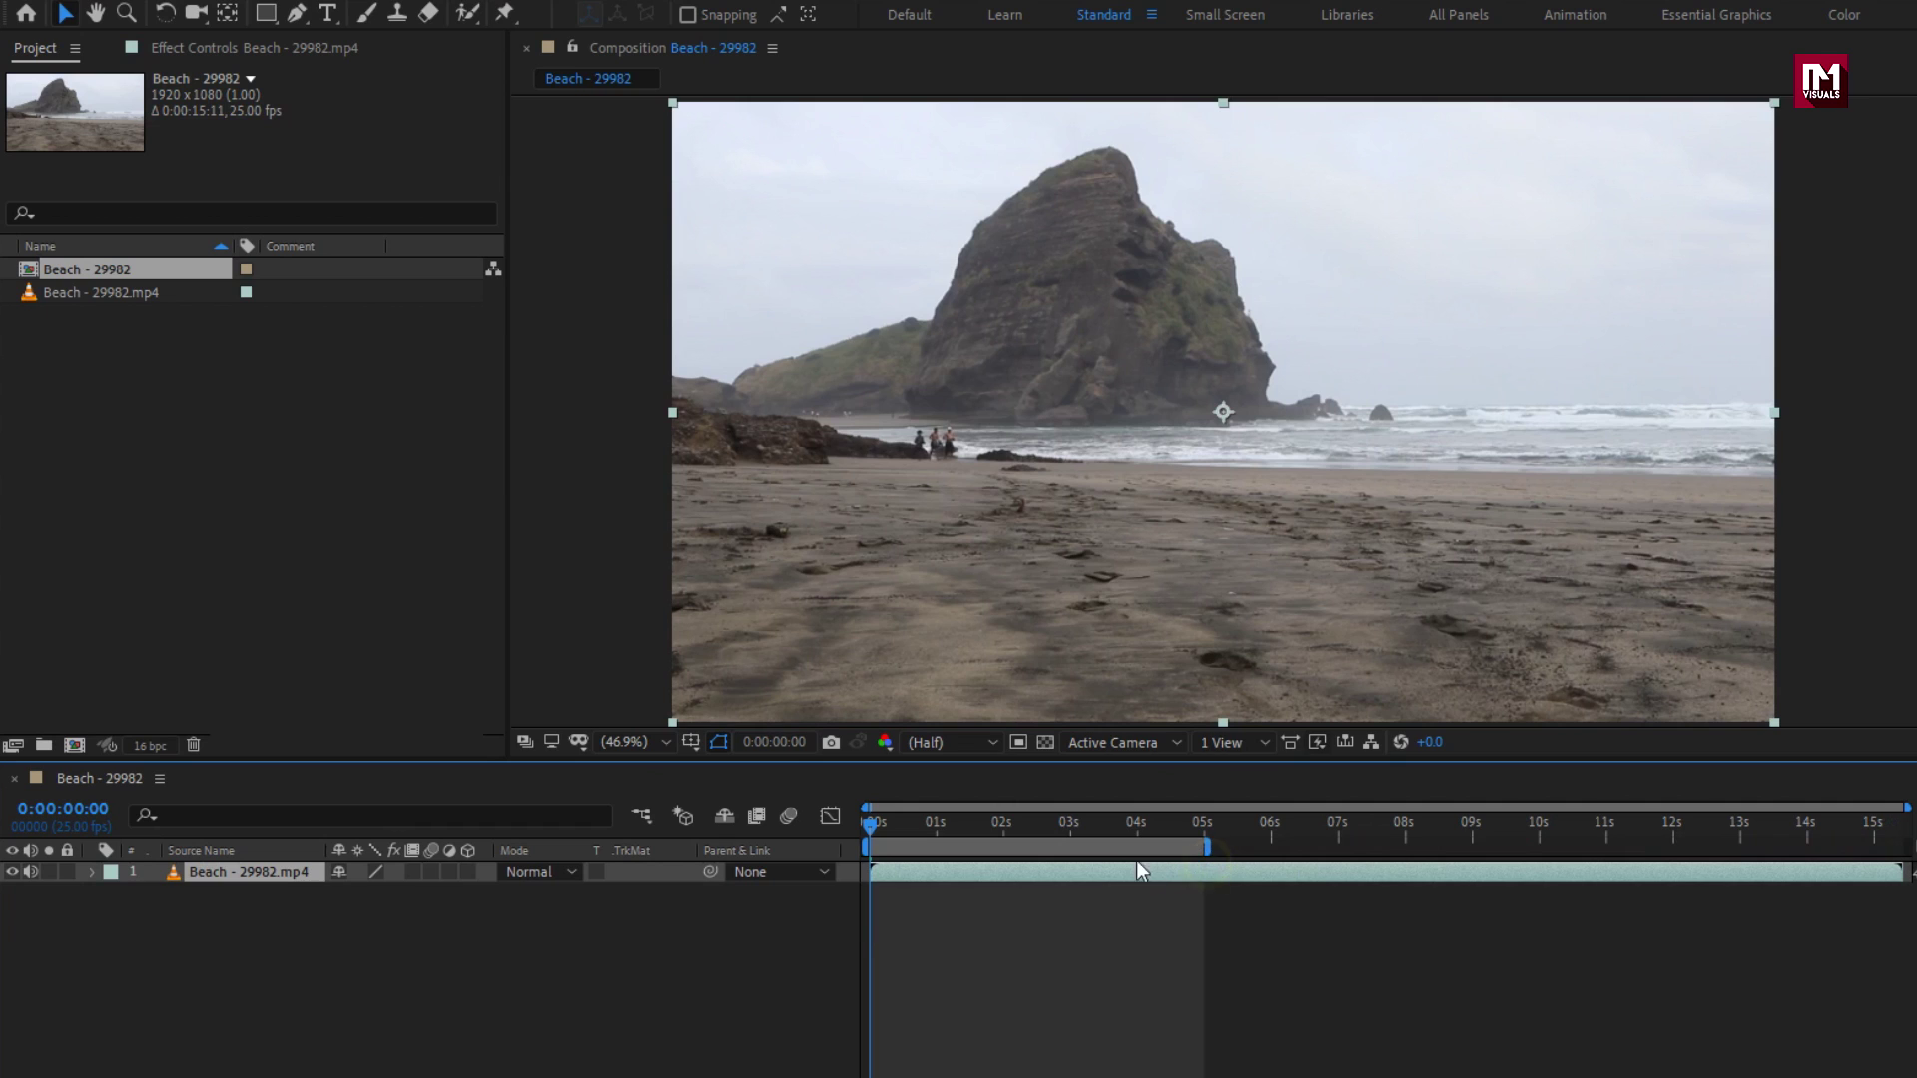
{"action": "right_click", "coordinate": [1093, 847]}
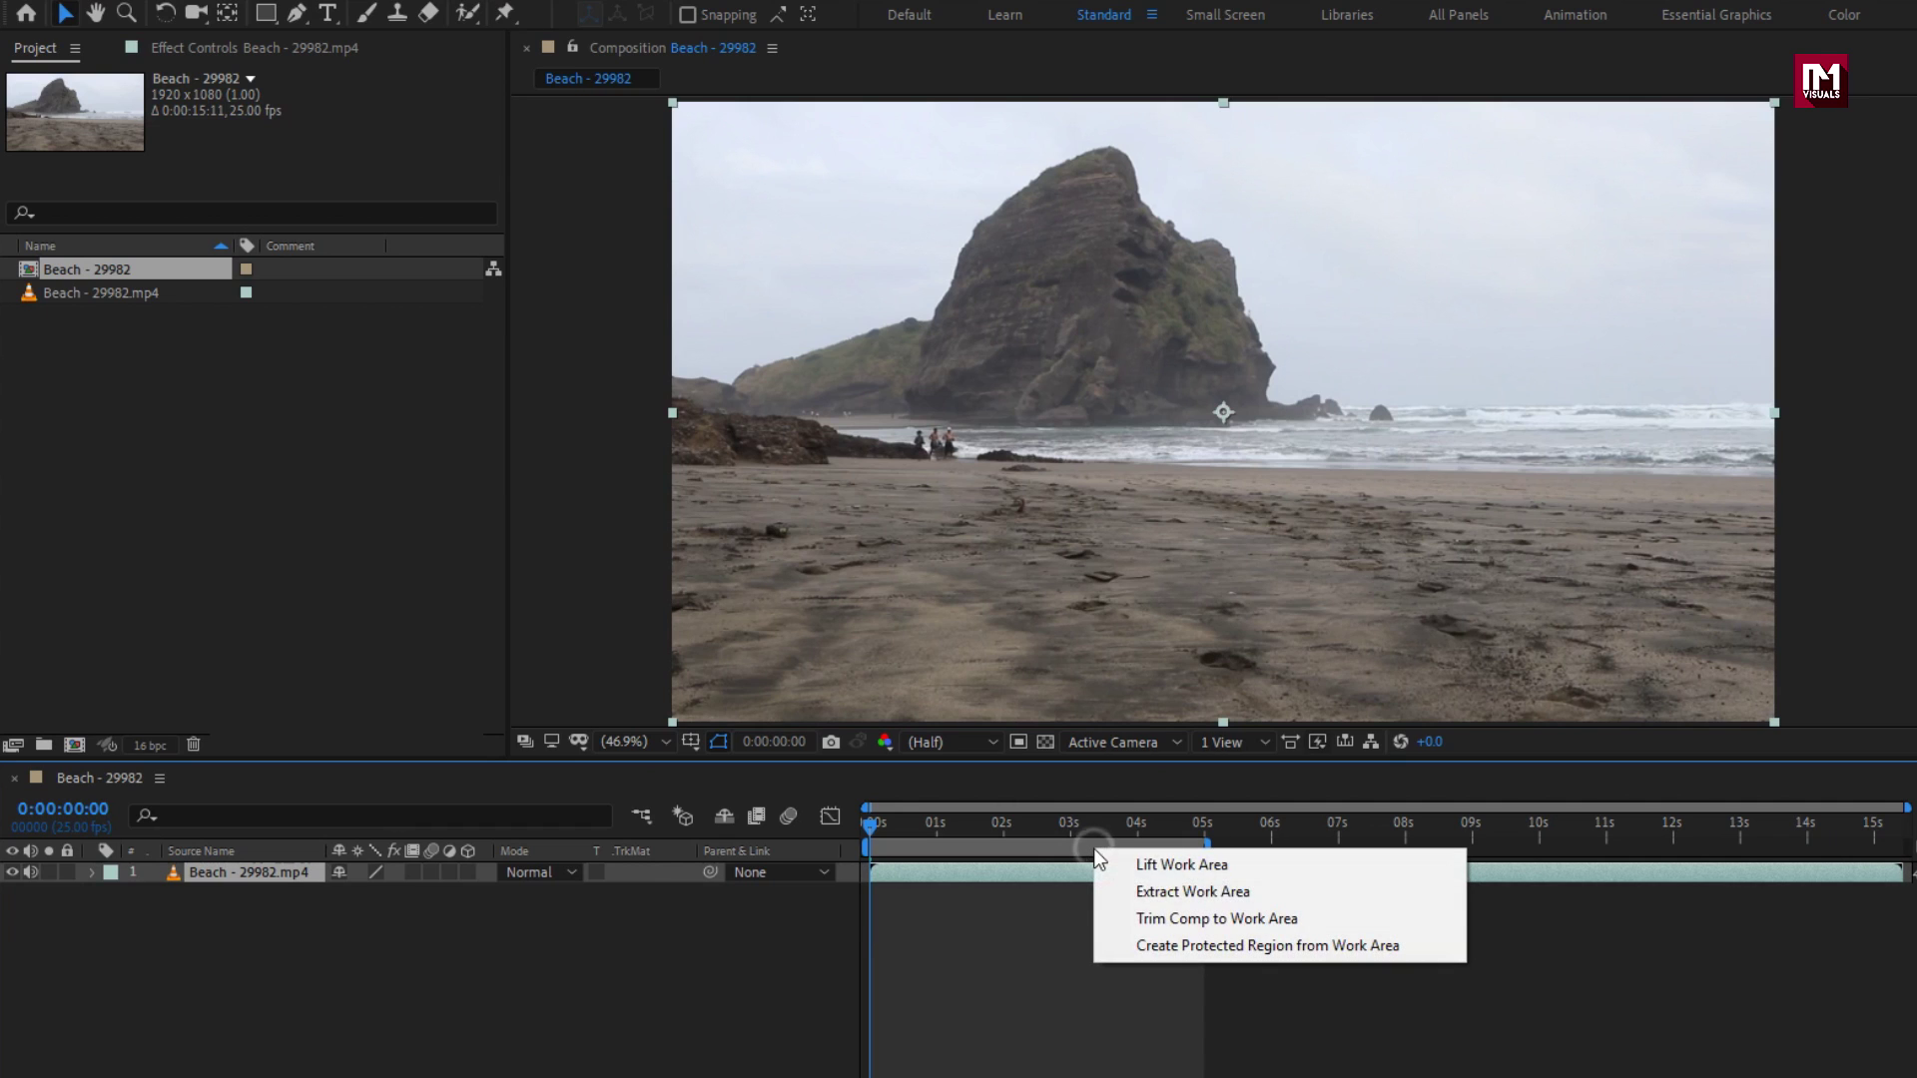
{"action": "left_click", "coordinate": [1132, 918]}
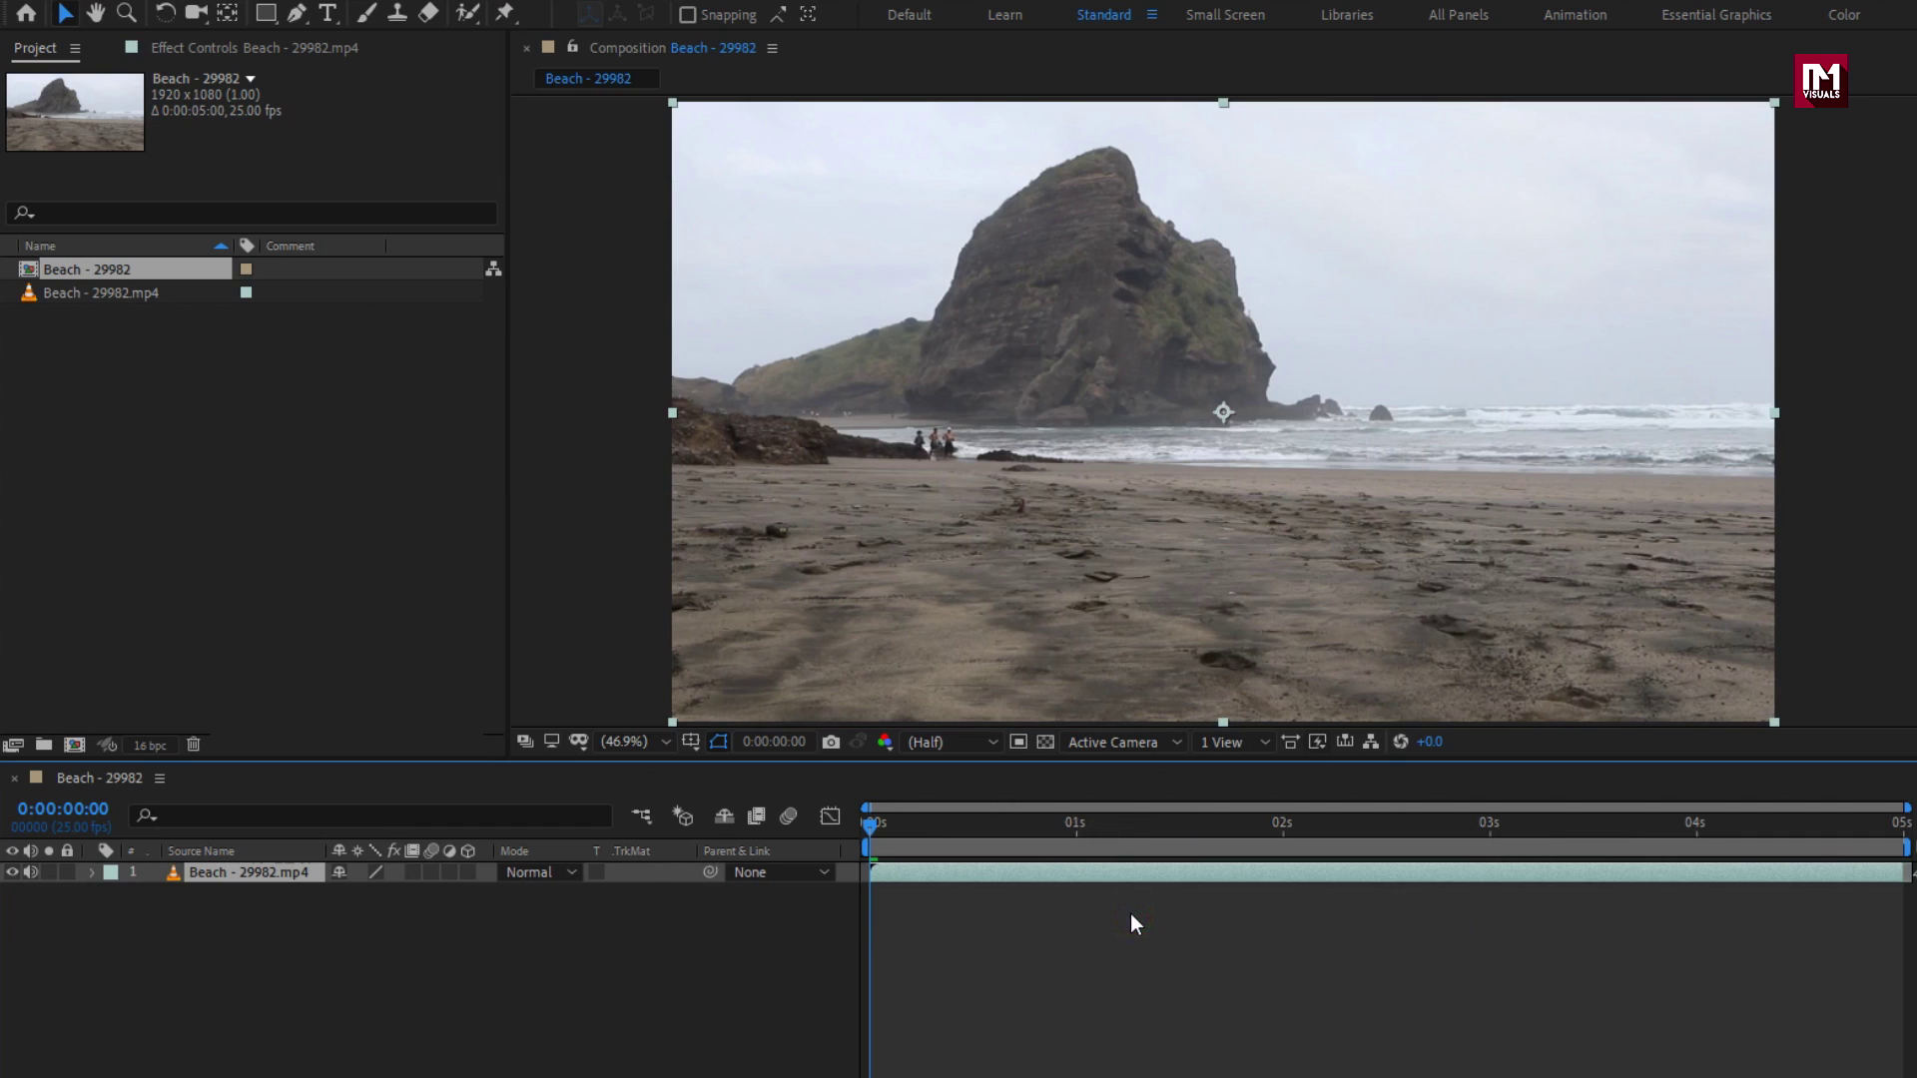
{"action": "left_click_drag", "start_coordinate": [871, 823], "coordinate": [1052, 846]}
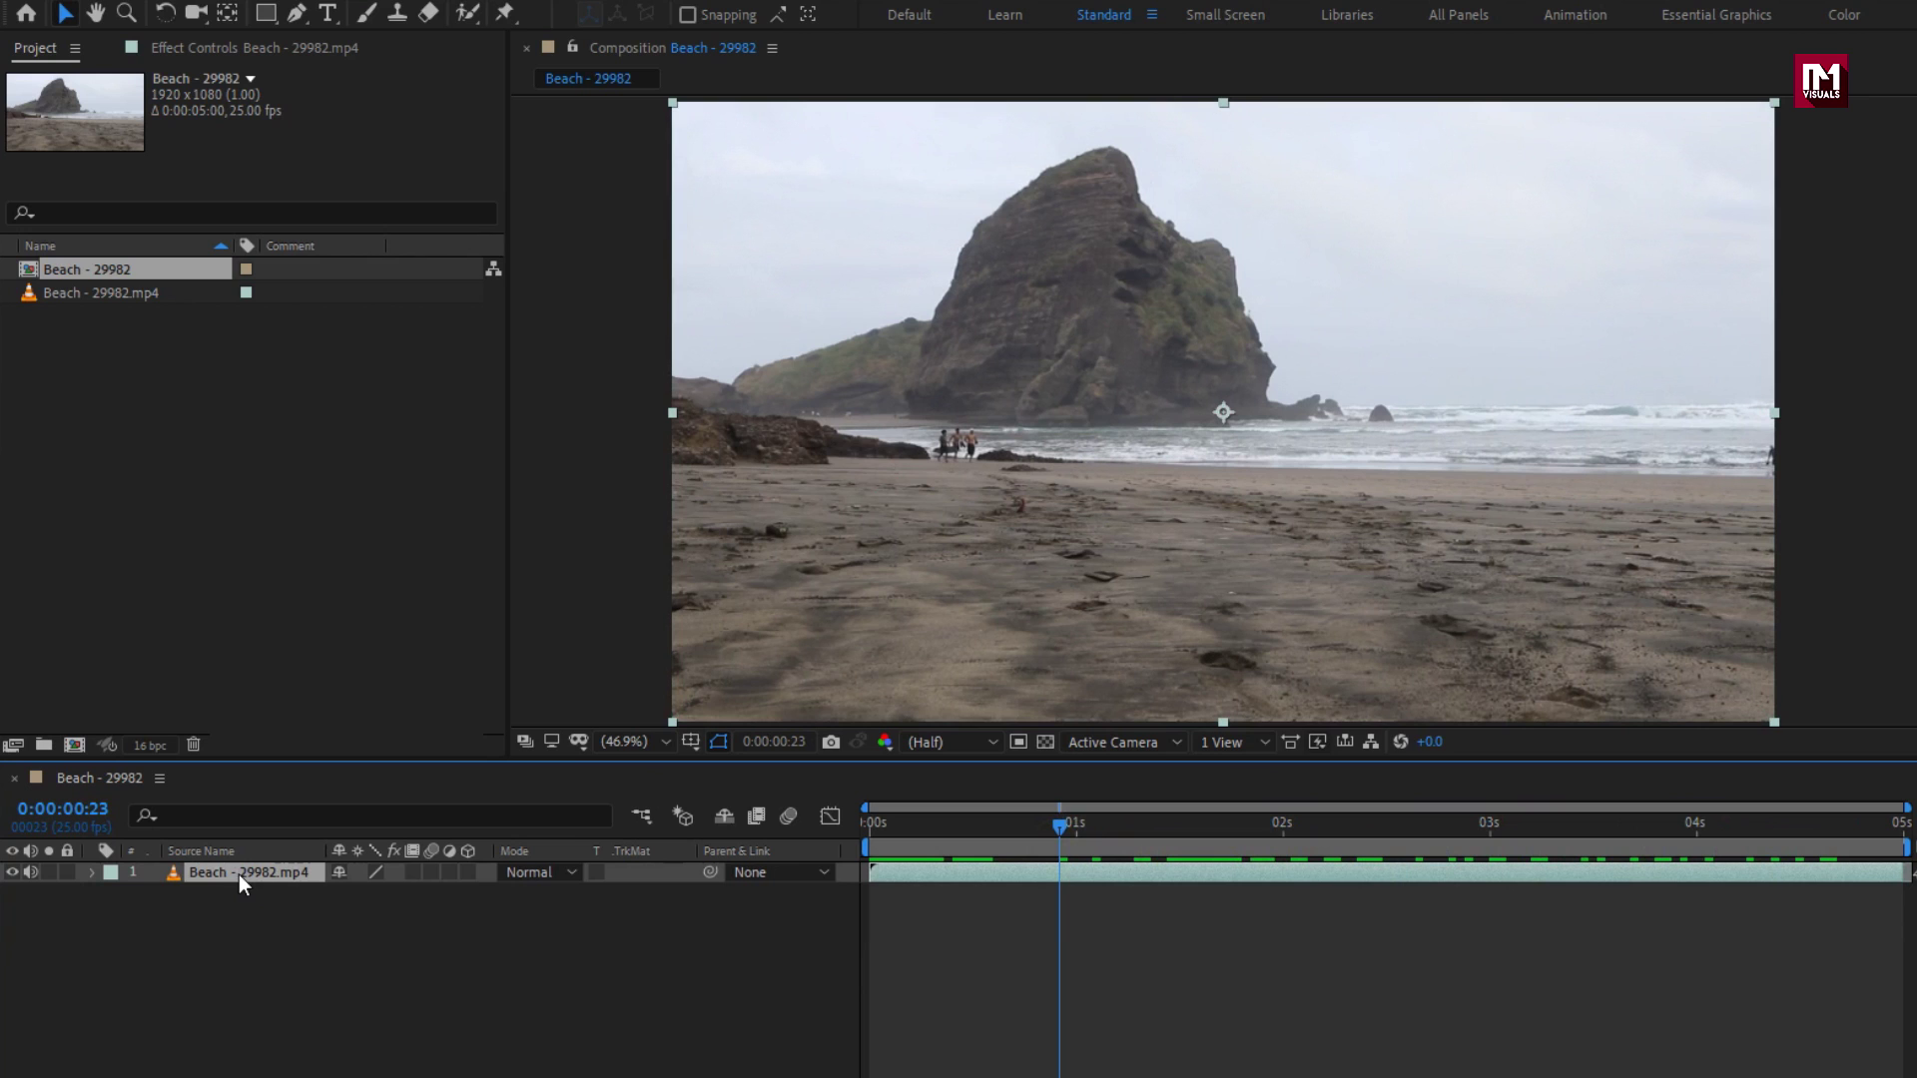
- Add a new adjustment layer above the beach footage and rename it 'color'
{"action": "right_click", "coordinate": [266, 967]}
{"action": "mouse_move", "coordinate": [347, 697]}
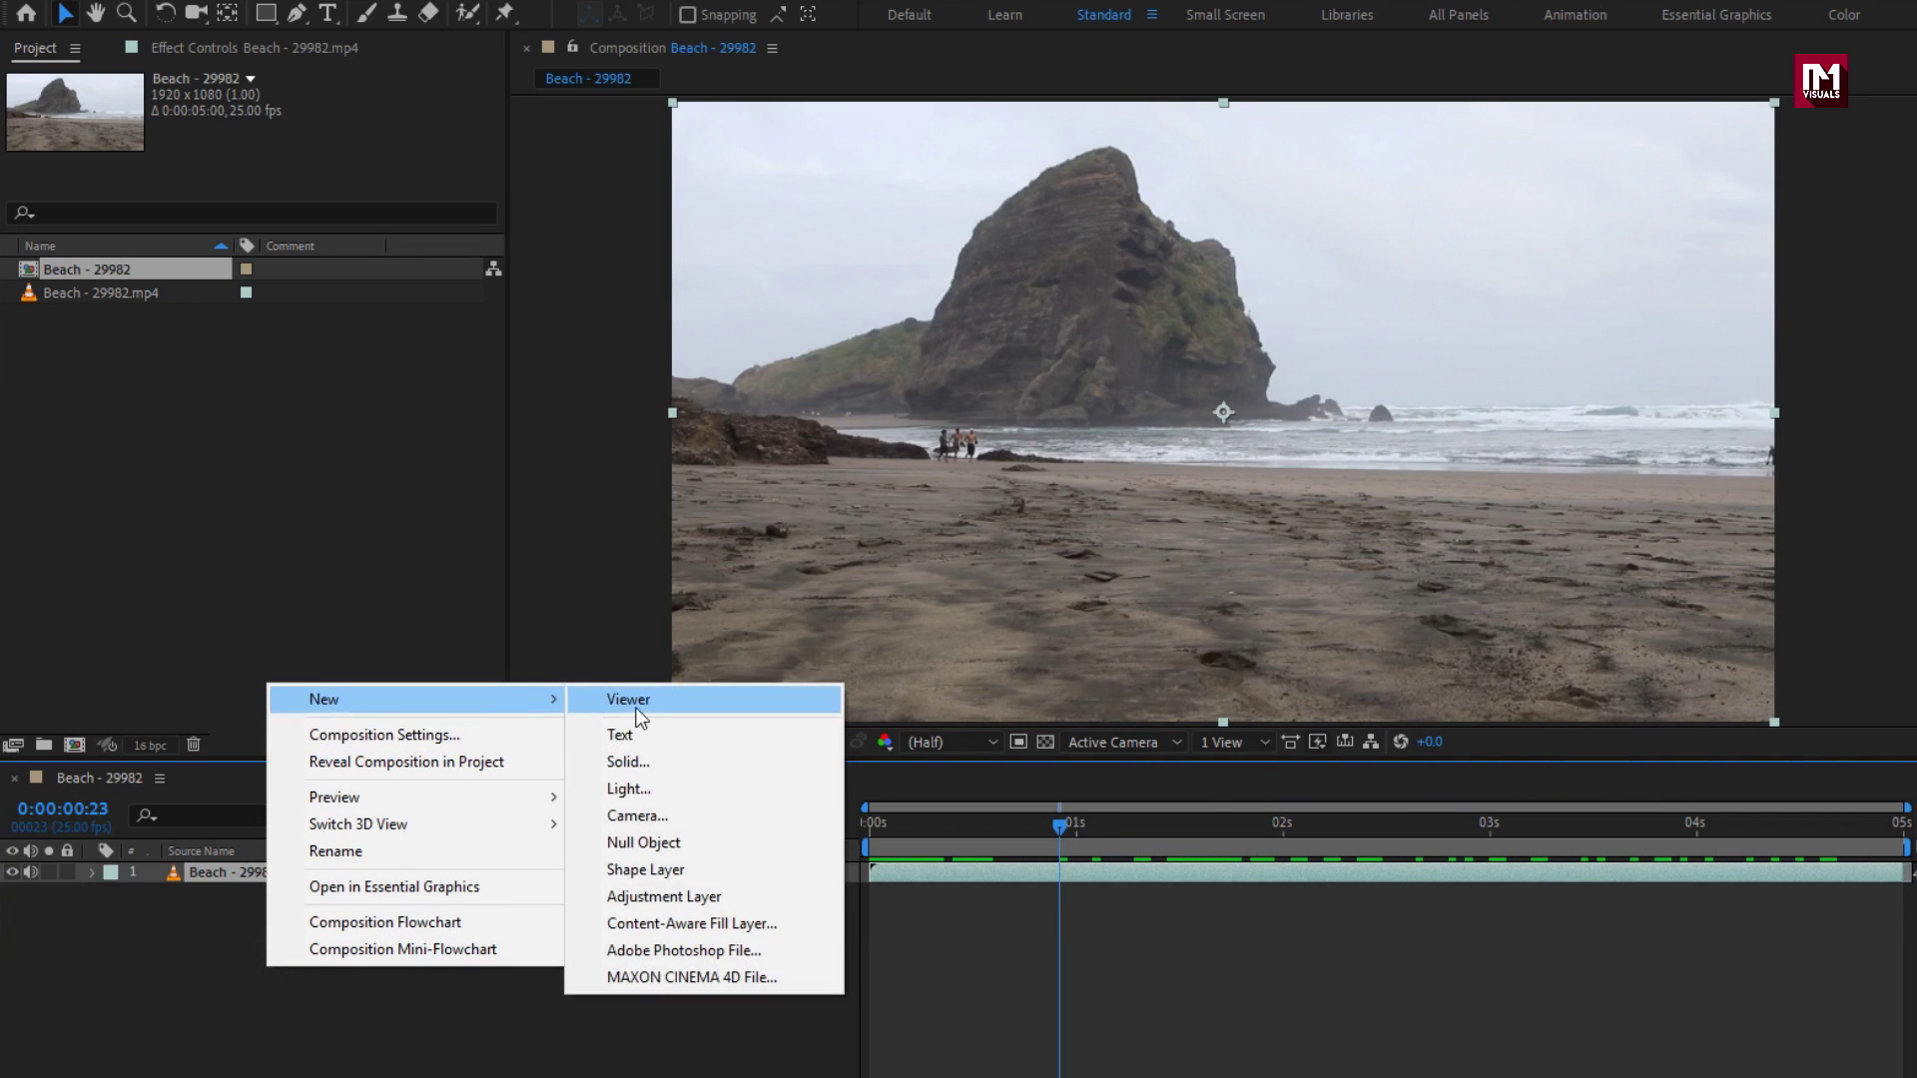
{"action": "left_click", "coordinate": [649, 896]}
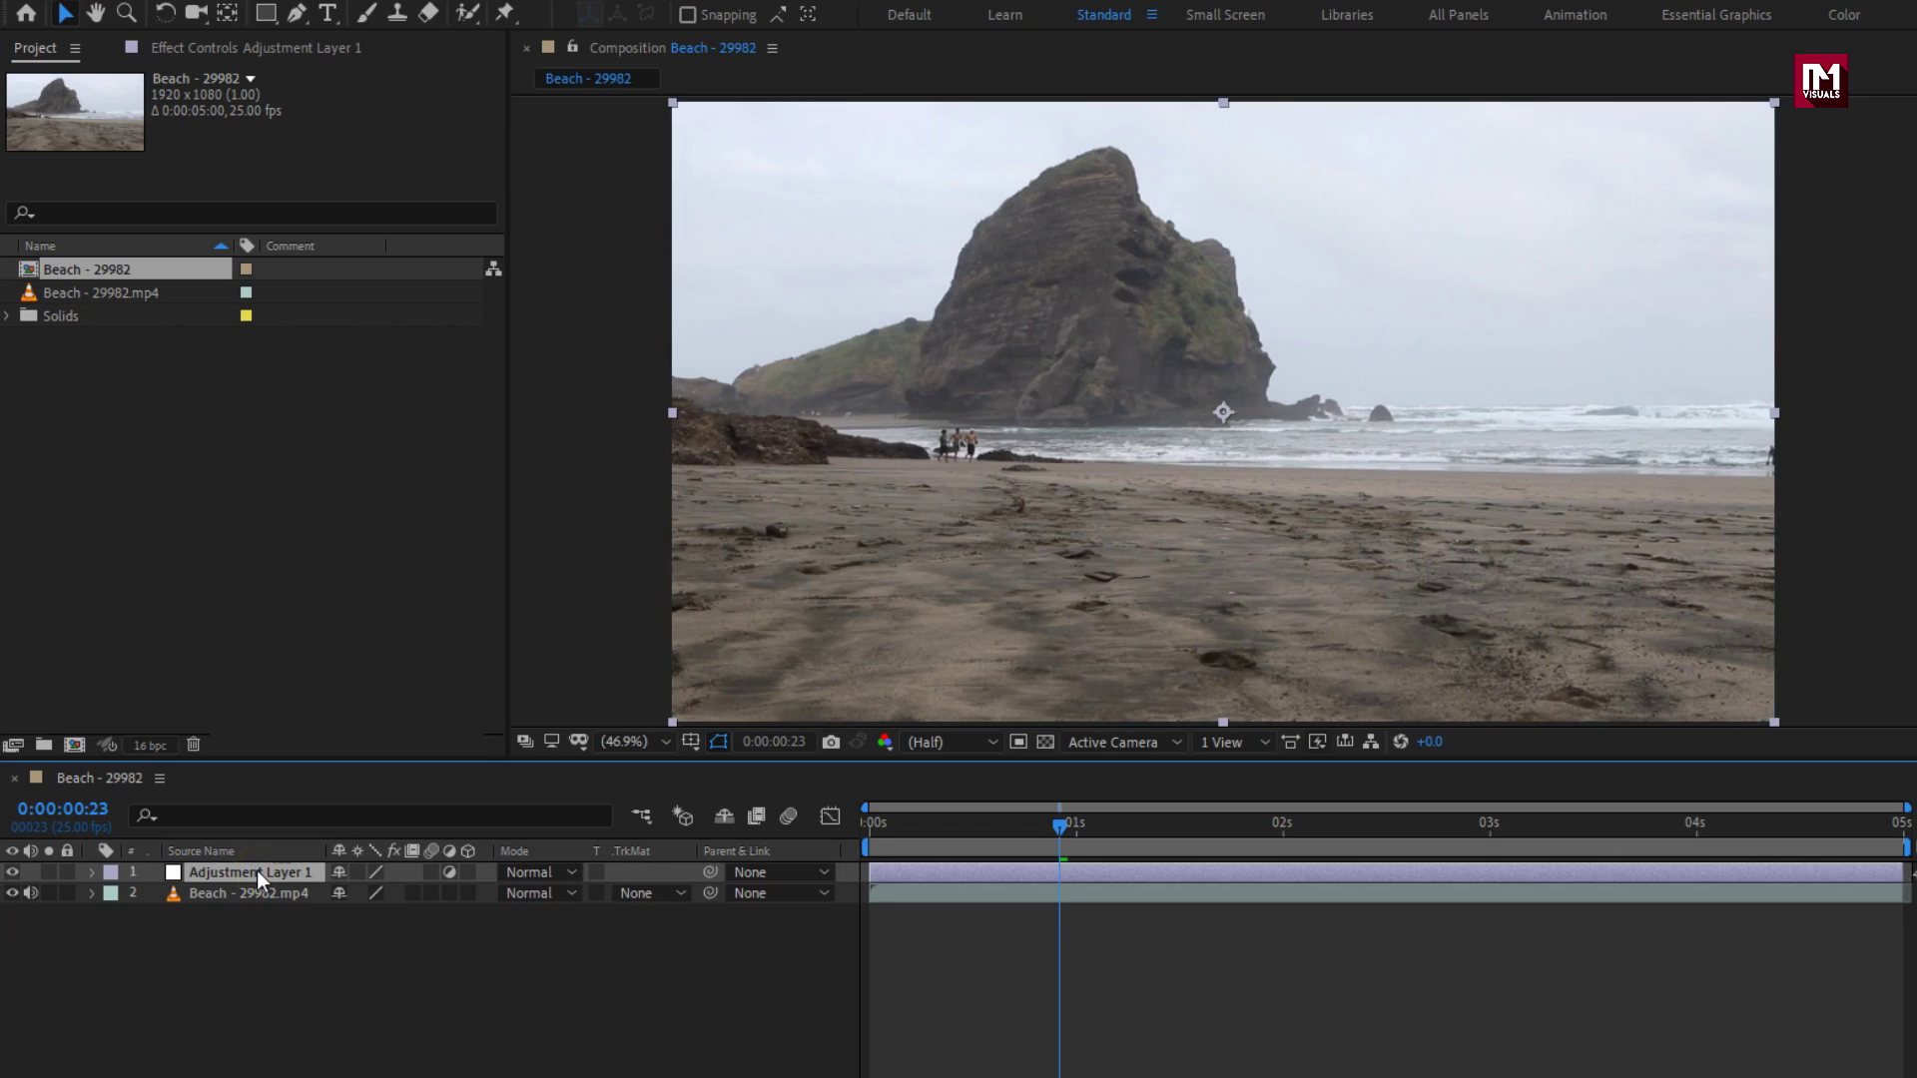
{"action": "key", "text": "Return"}
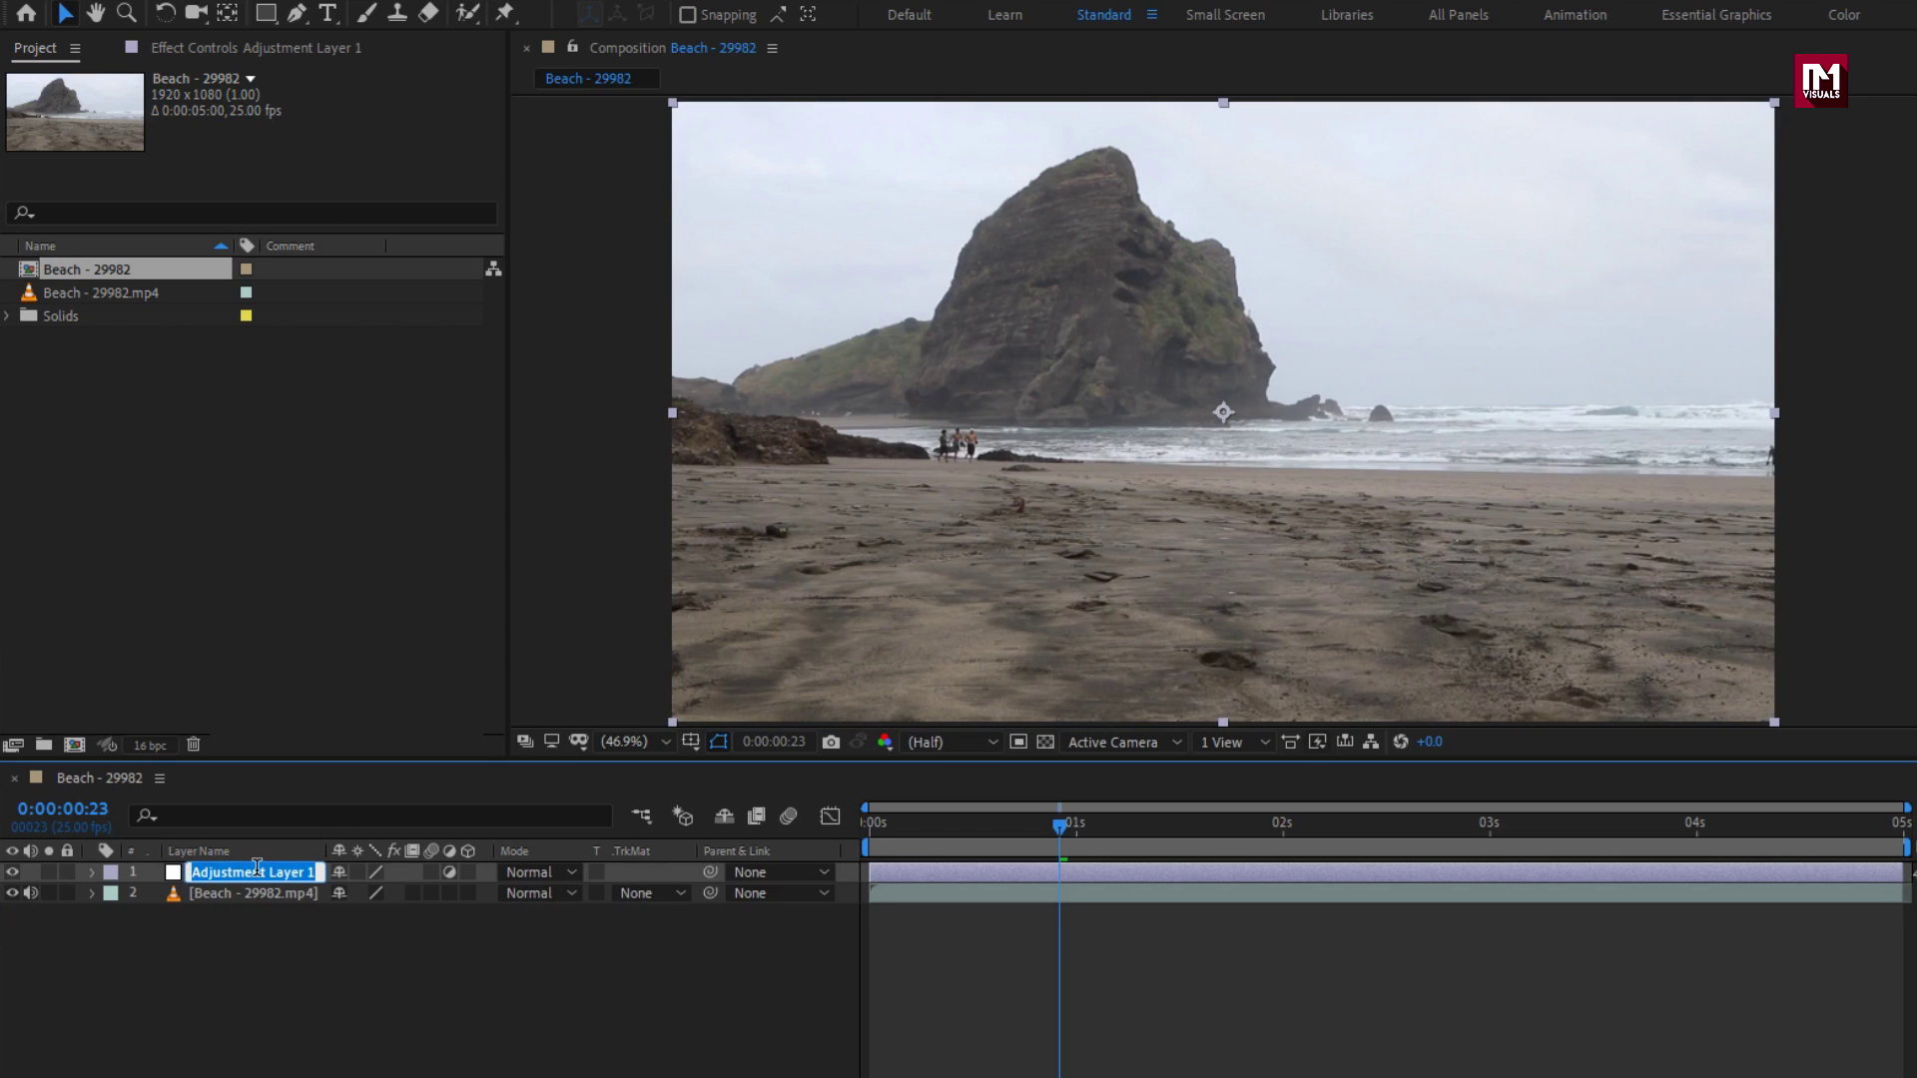
{"action": "type", "text": "color"}
{"action": "key", "text": "Return"}
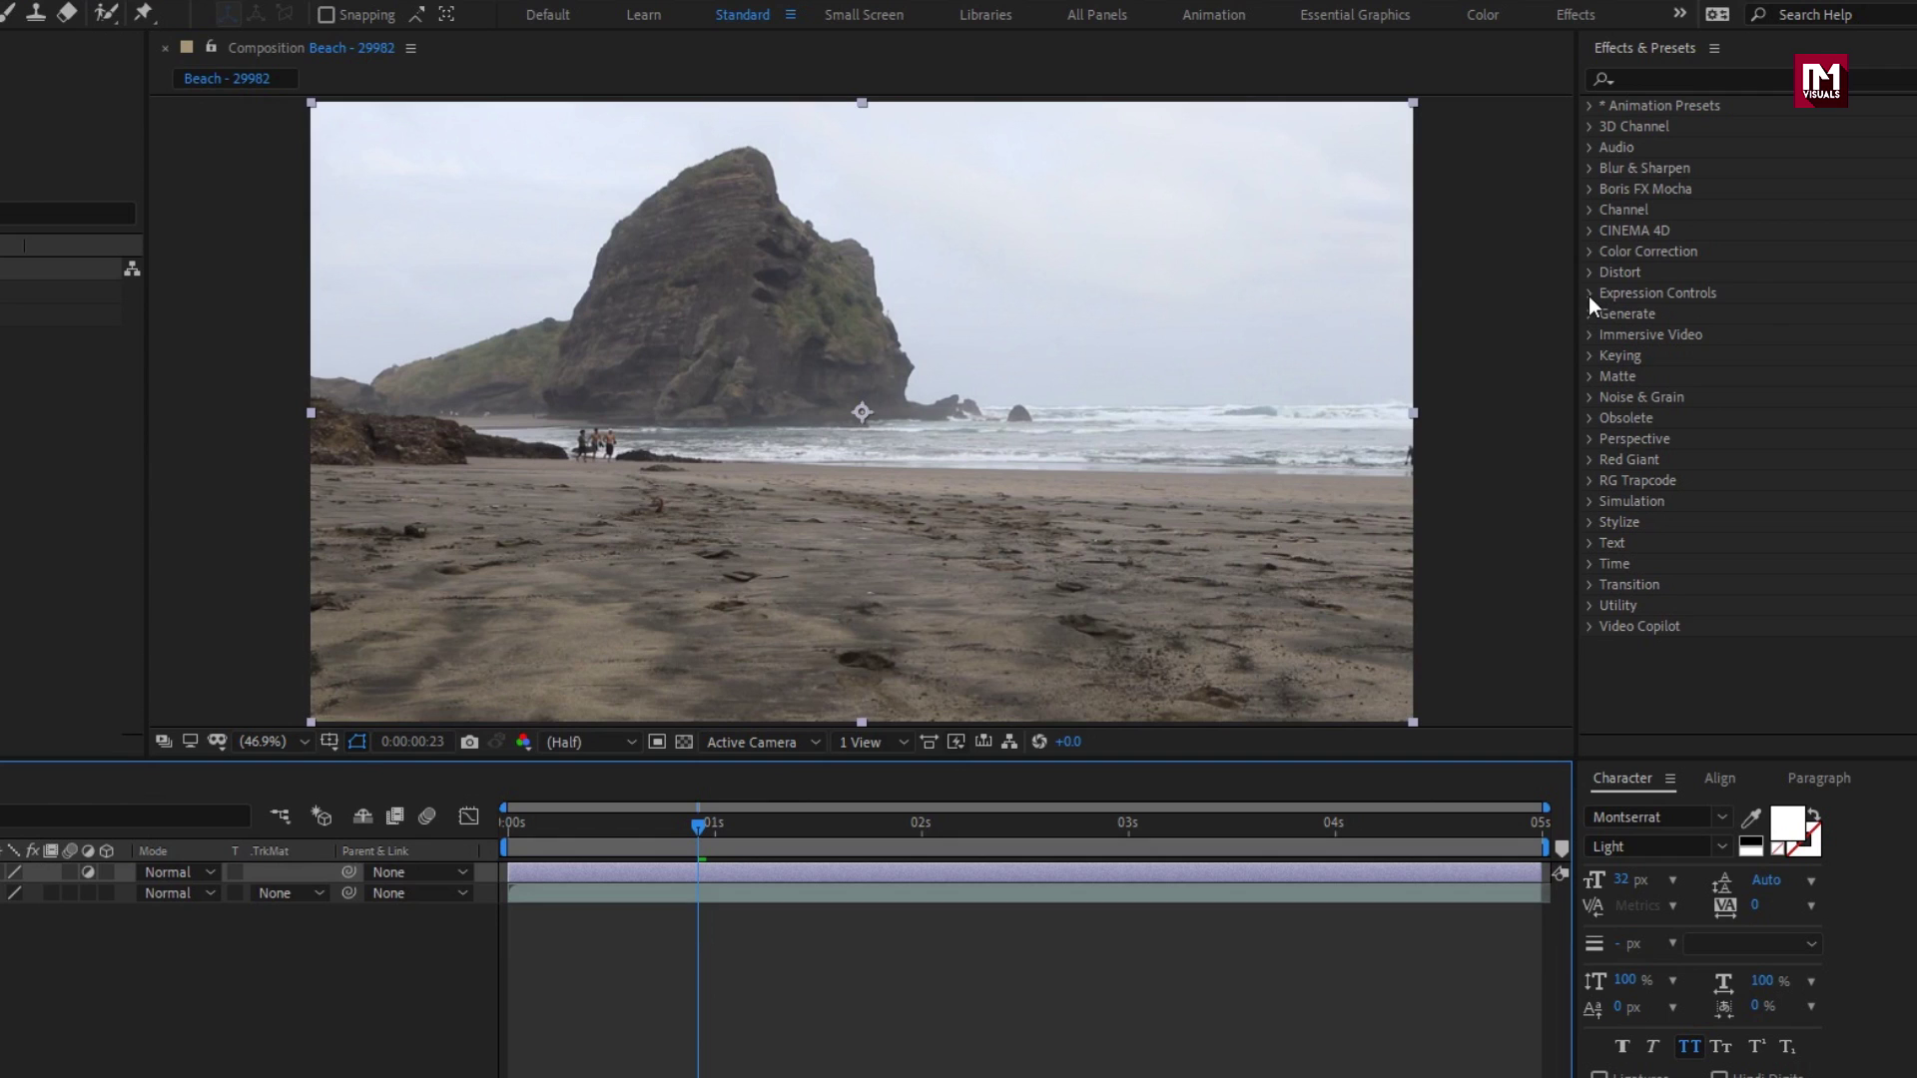
- Apply the Levels effect from Color Correction to the color layer
{"action": "left_click", "coordinate": [1589, 252]}
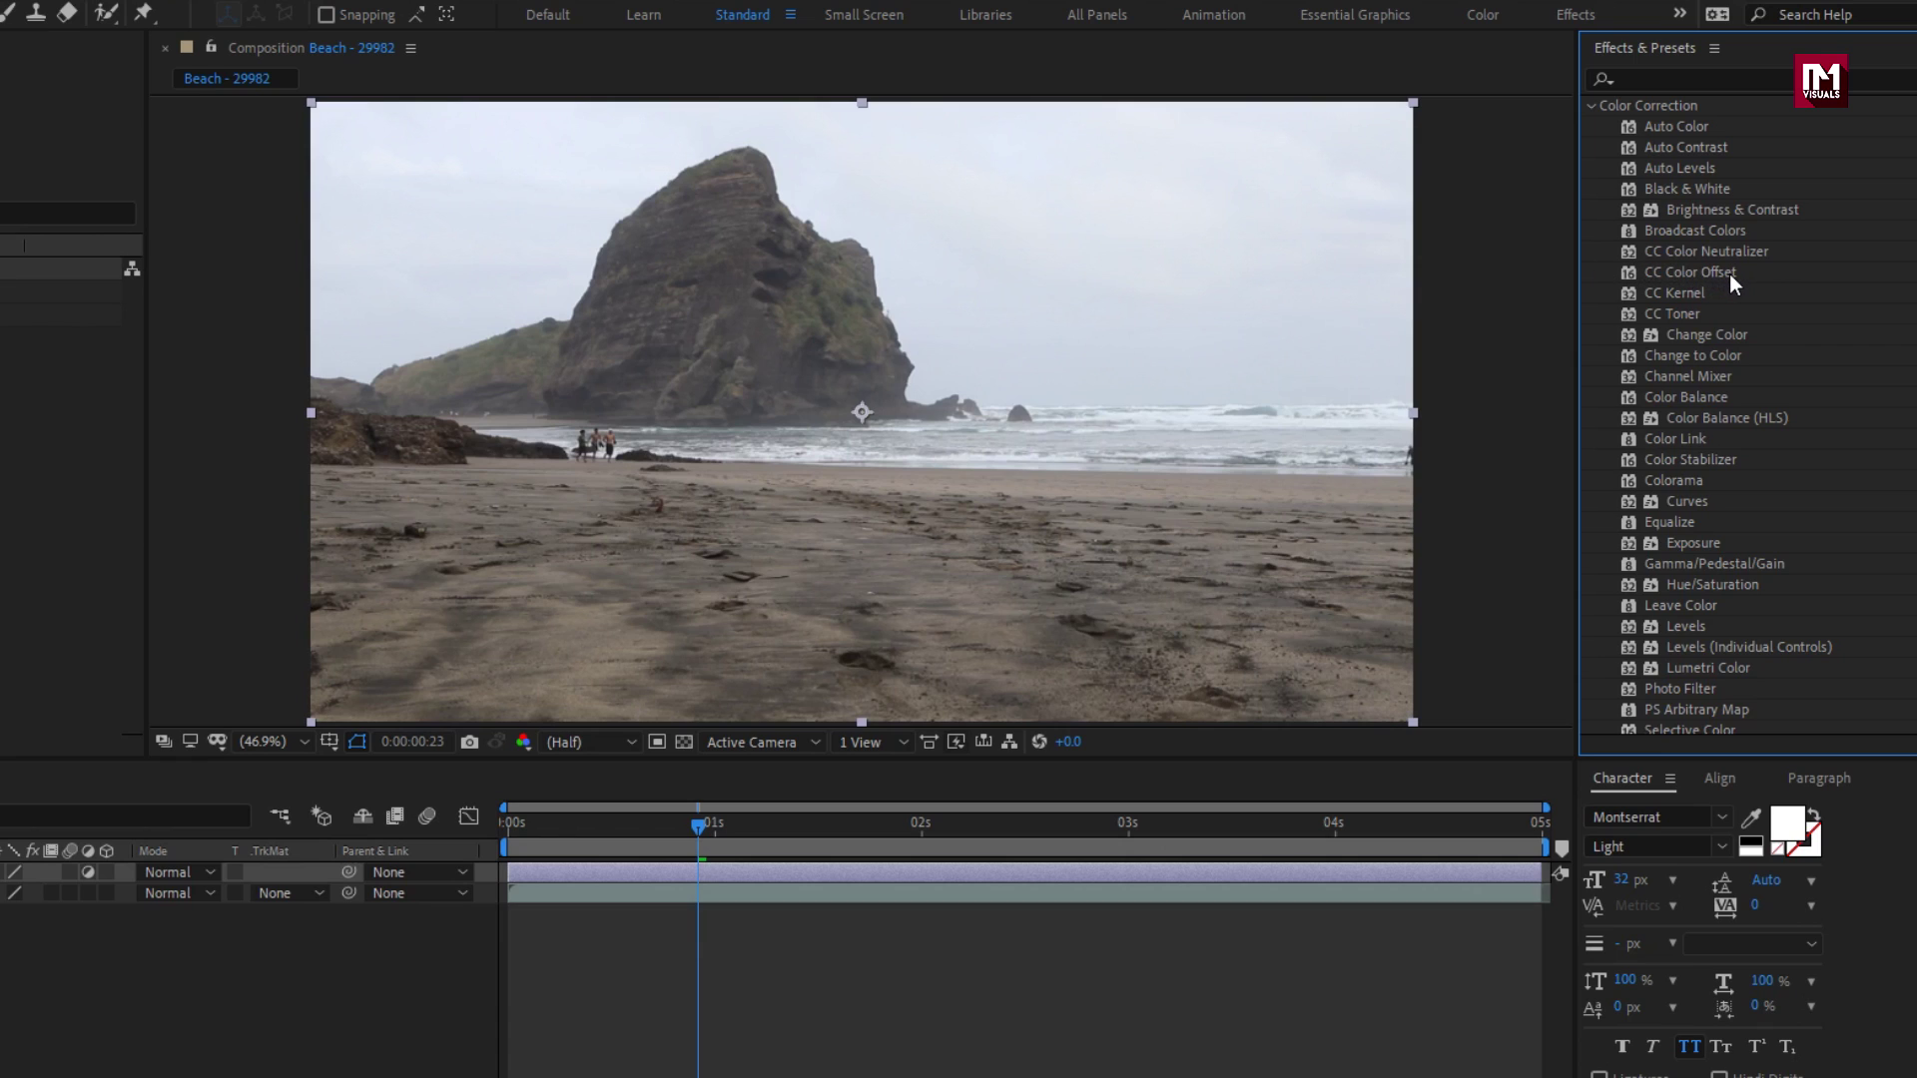
{"action": "left_click", "coordinate": [1697, 629]}
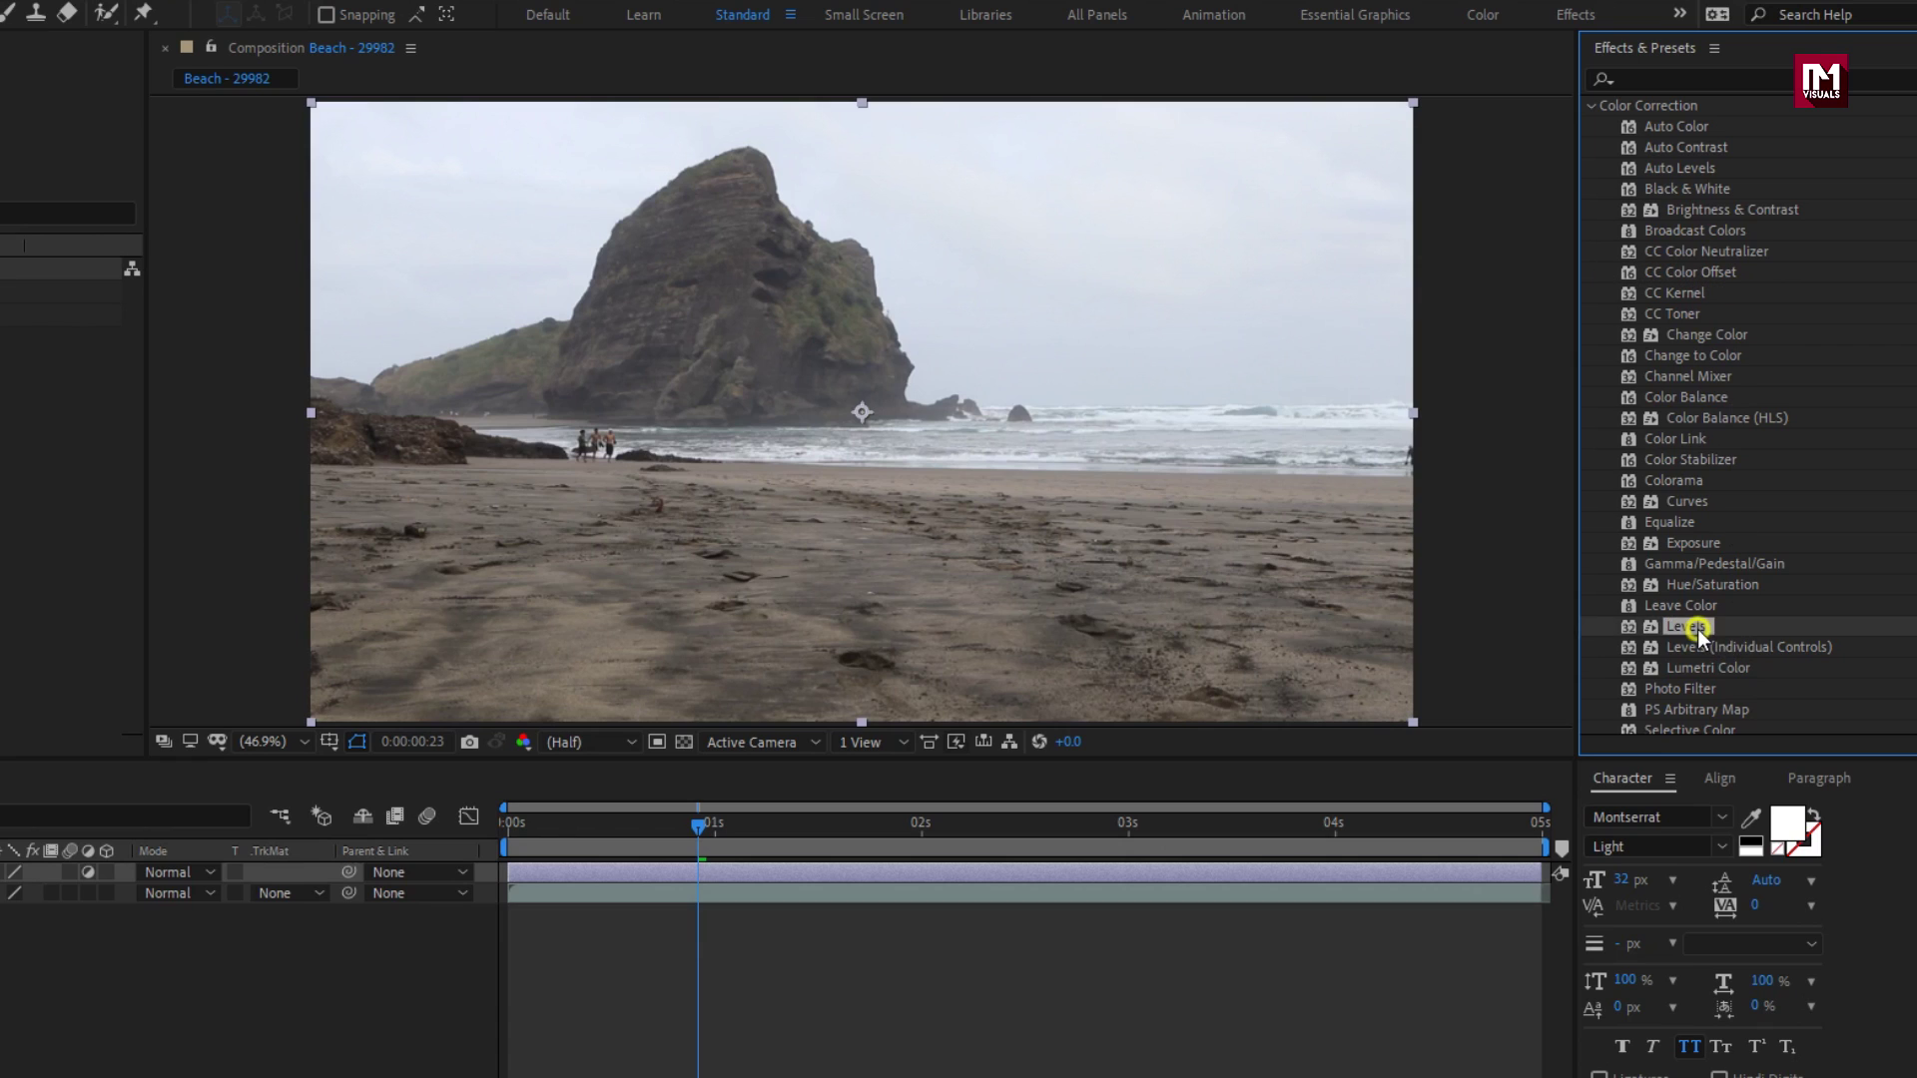
{"action": "double_click", "coordinate": [1689, 625]}
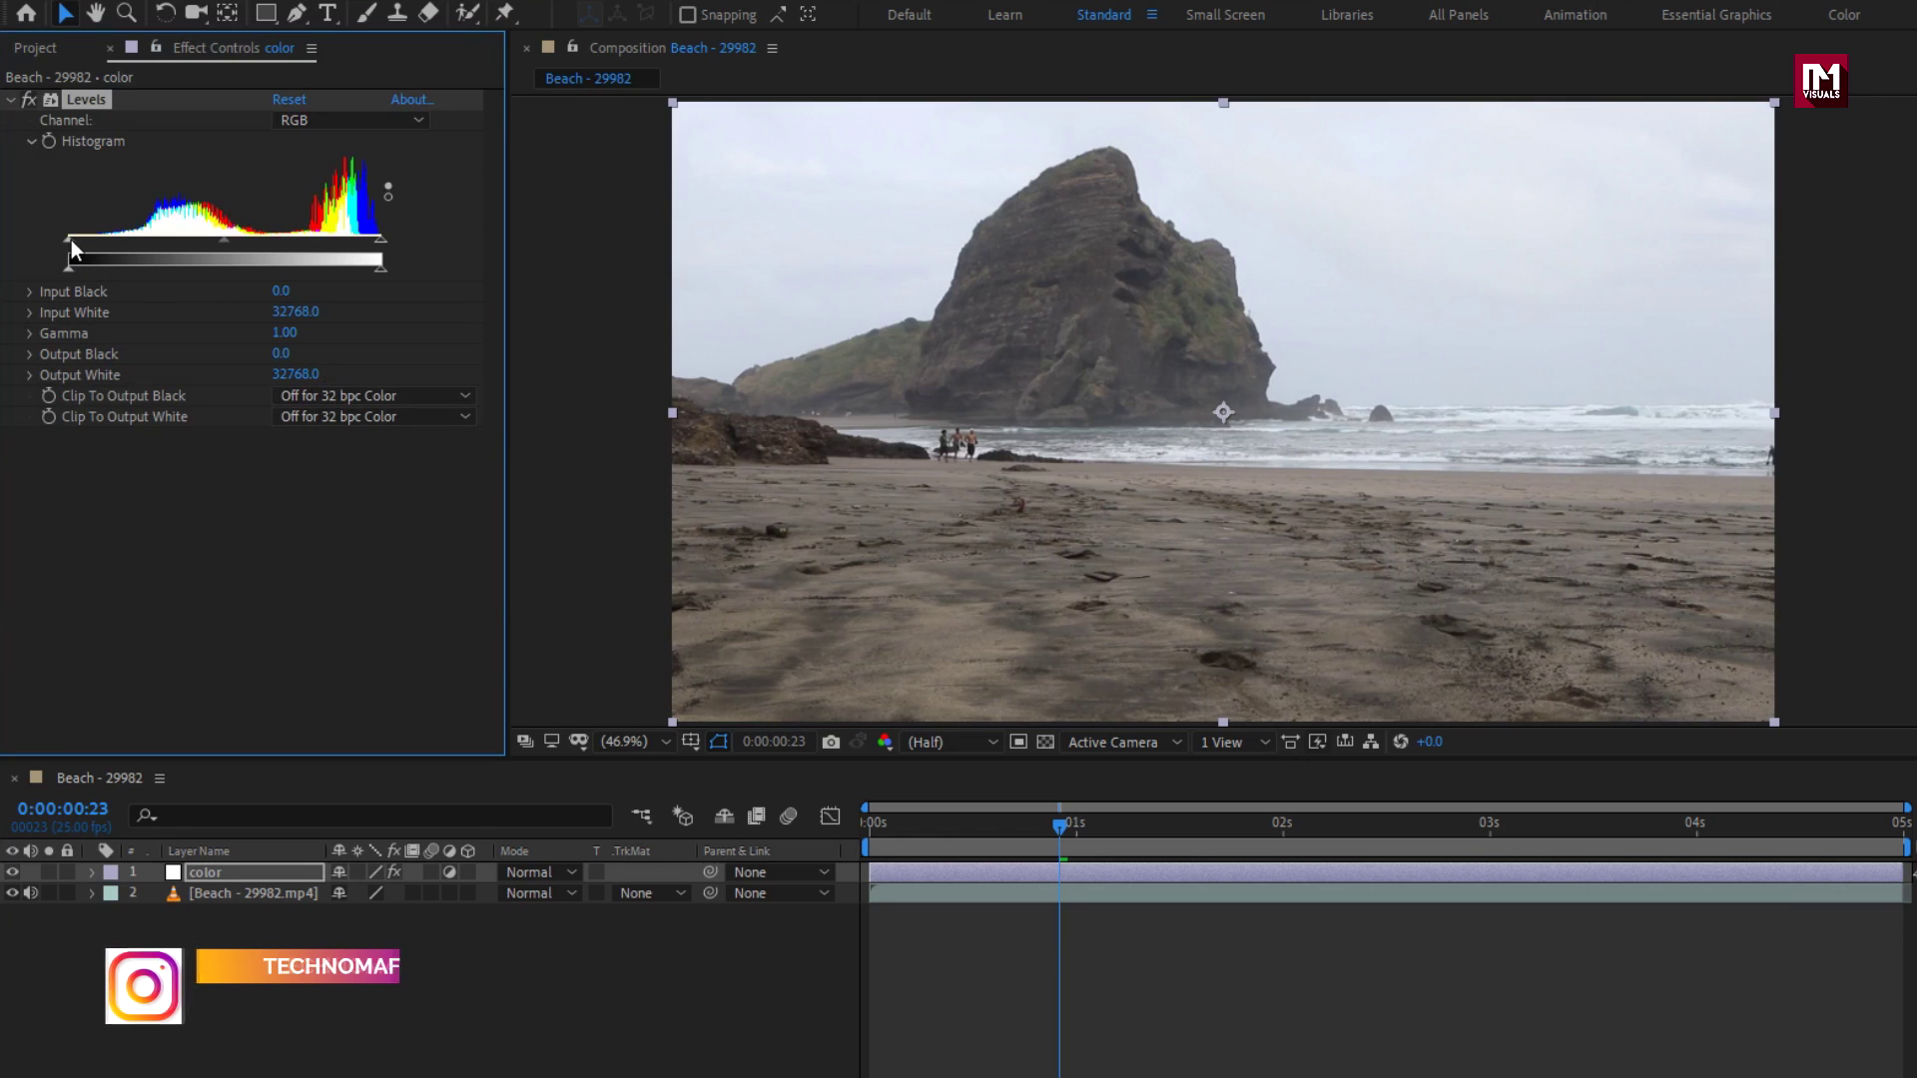
- Set Levels Input Black to 1831.2, Gamma to 0.77 and Input White to 28180.5
{"action": "left_click_drag", "start_coordinate": [68, 240], "coordinate": [101, 242]}
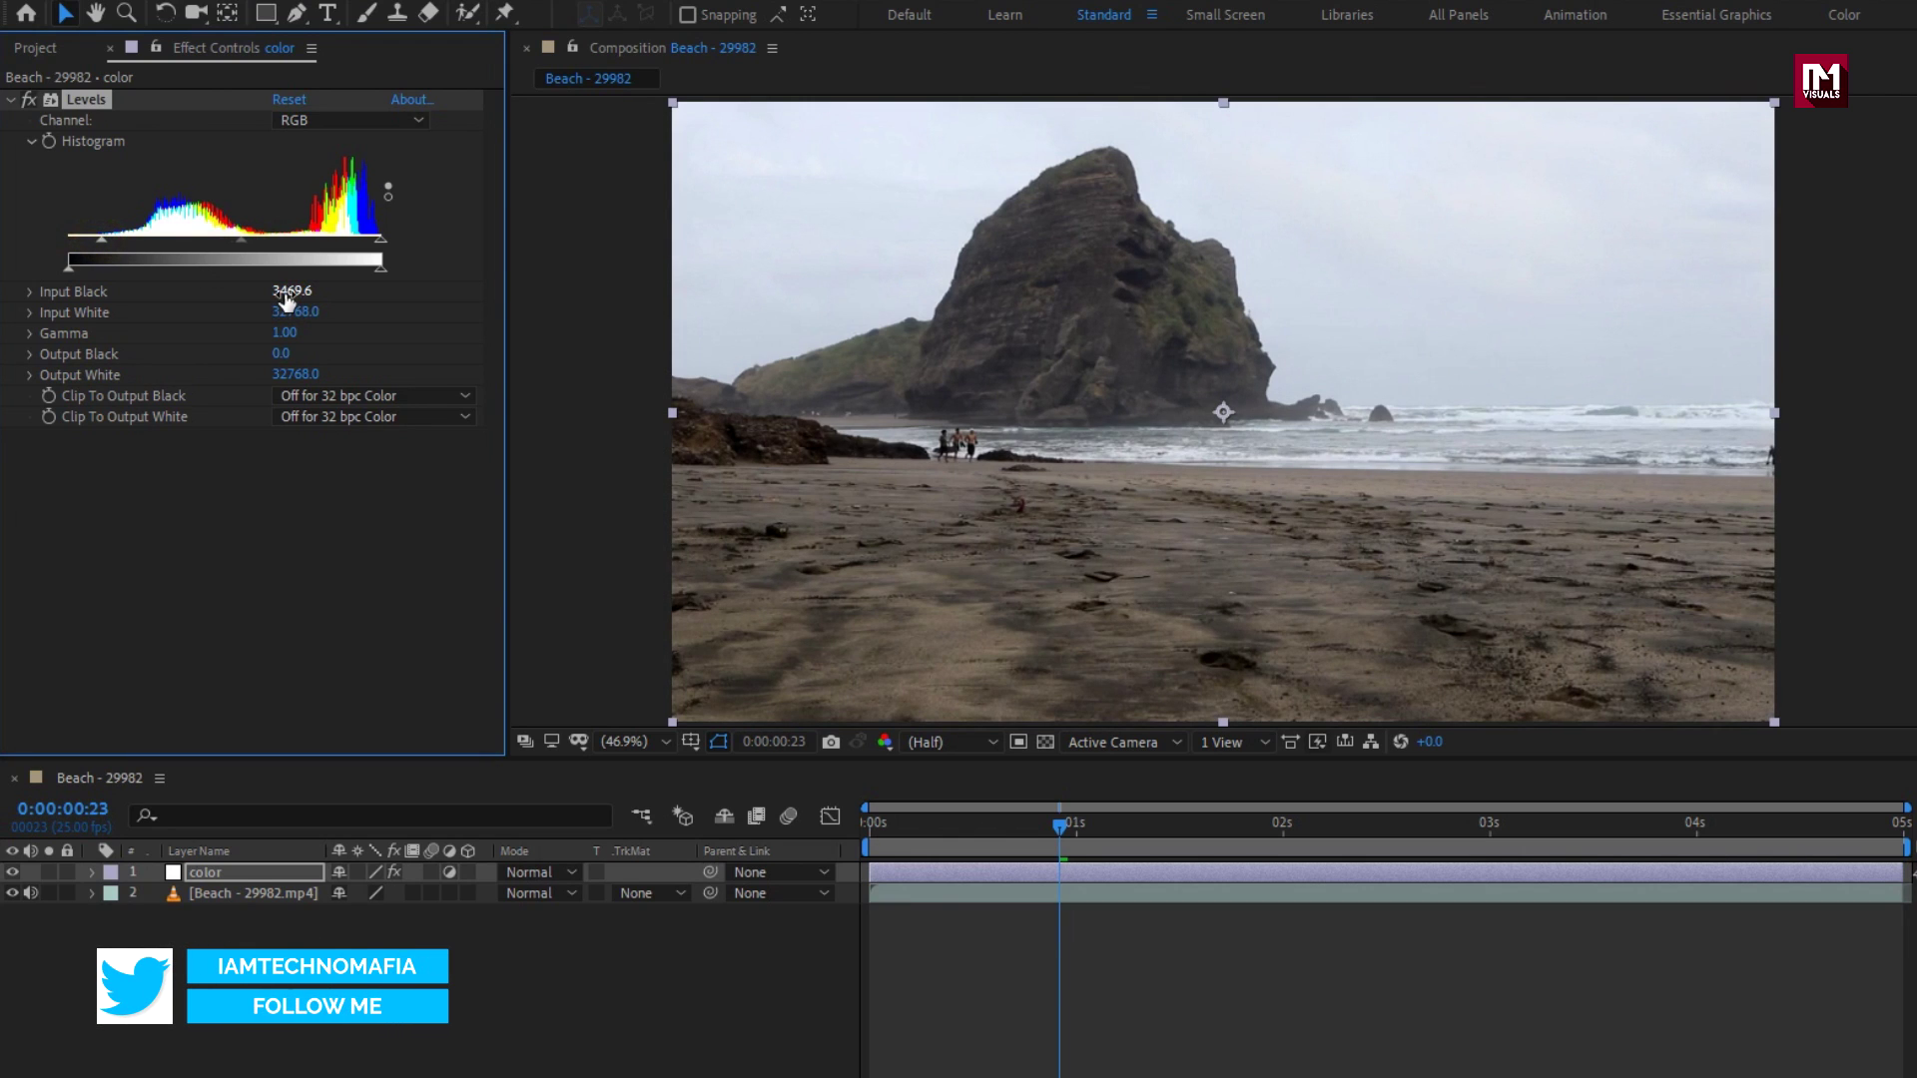
{"action": "left_click_drag", "start_coordinate": [286, 300], "coordinate": [270, 337]}
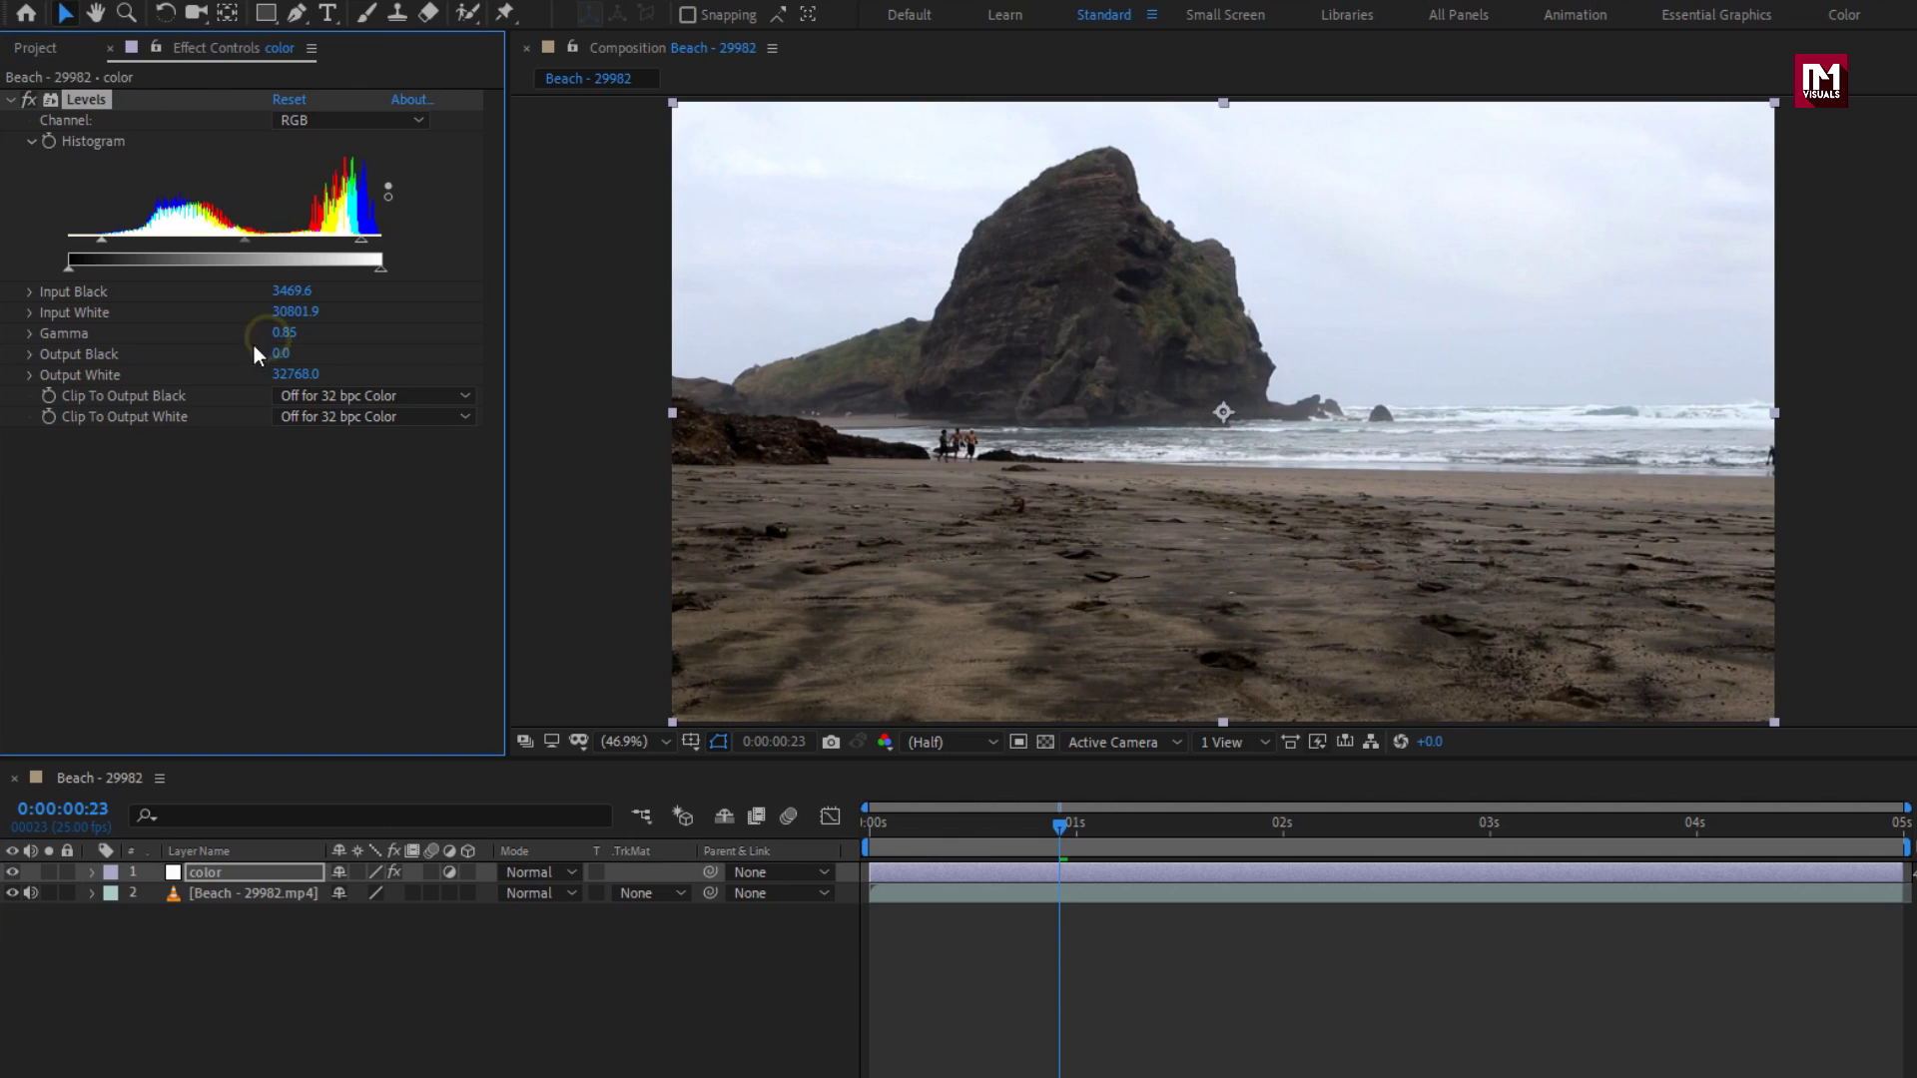
{"action": "left_click_drag", "start_coordinate": [277, 337], "coordinate": [272, 340]}
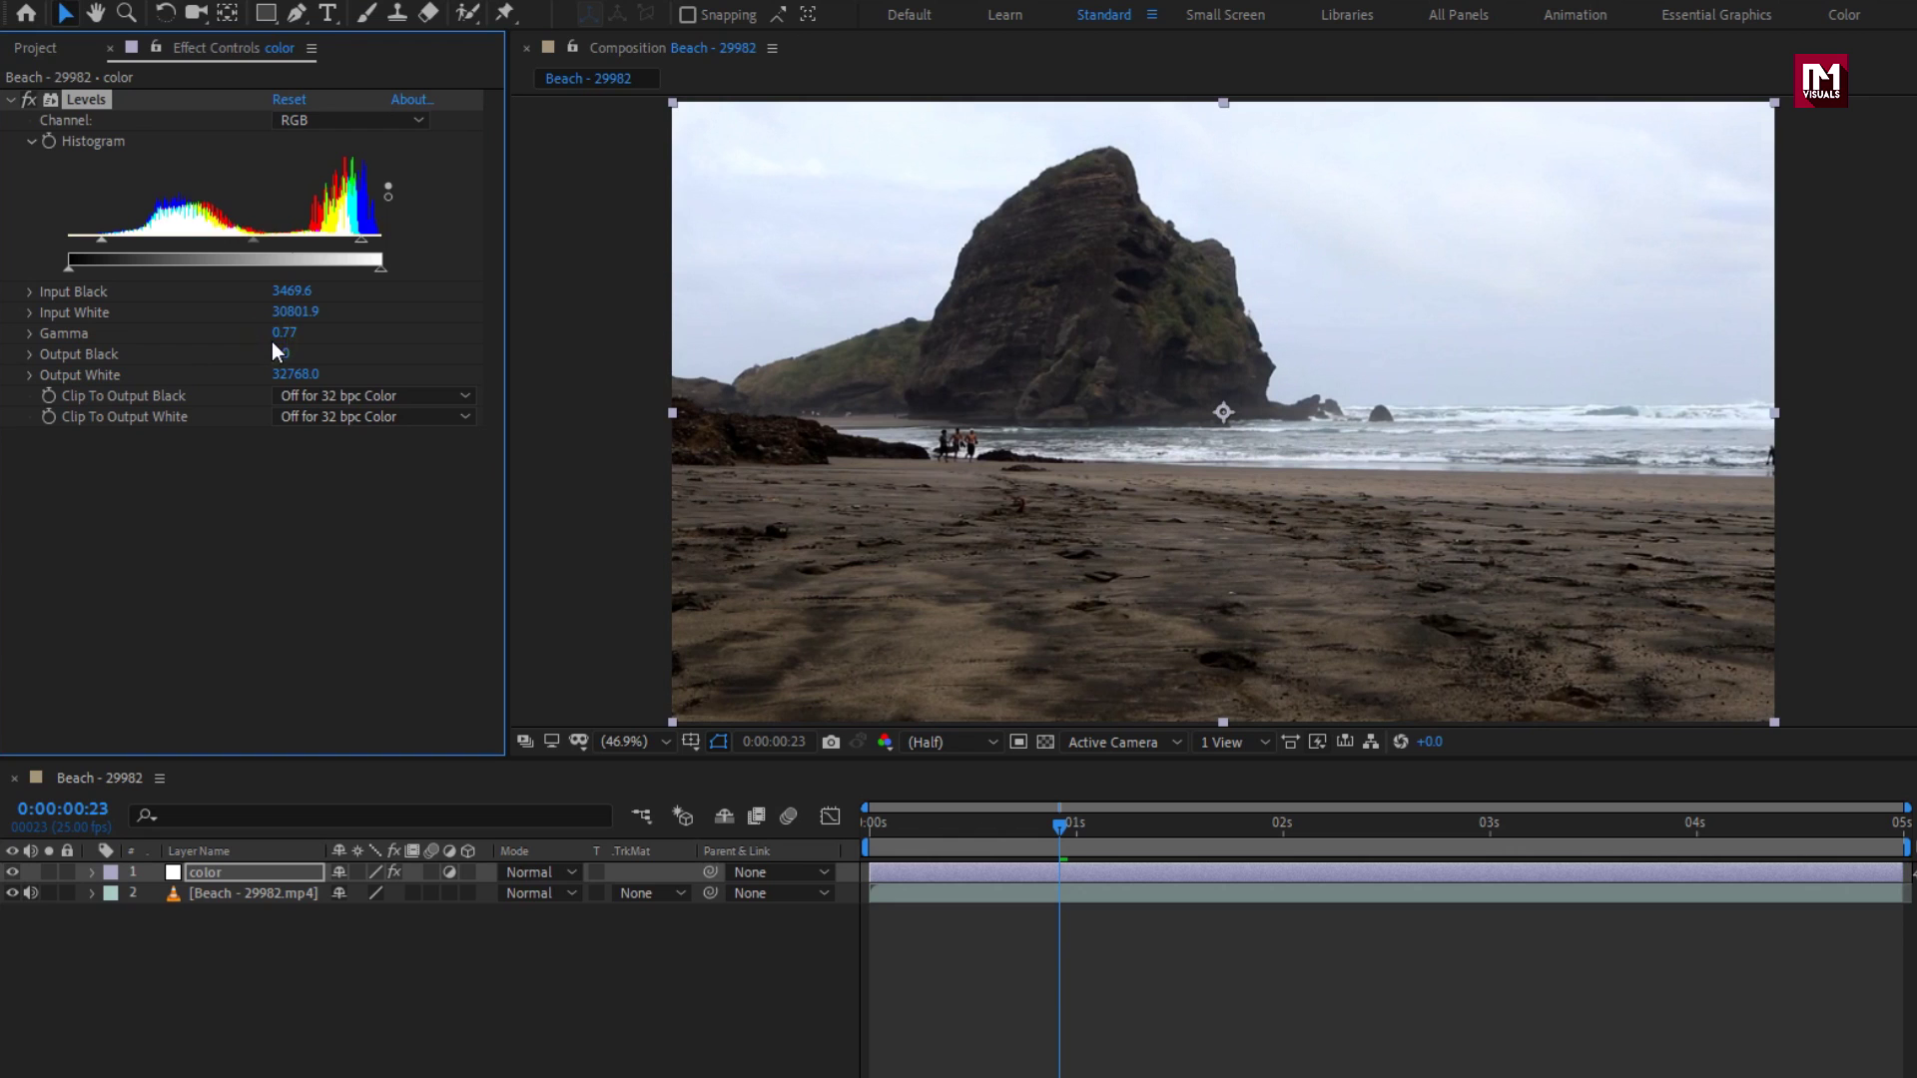
{"action": "left_click", "coordinate": [286, 313]}
{"action": "left_click_drag", "start_coordinate": [286, 314], "coordinate": [281, 298]}
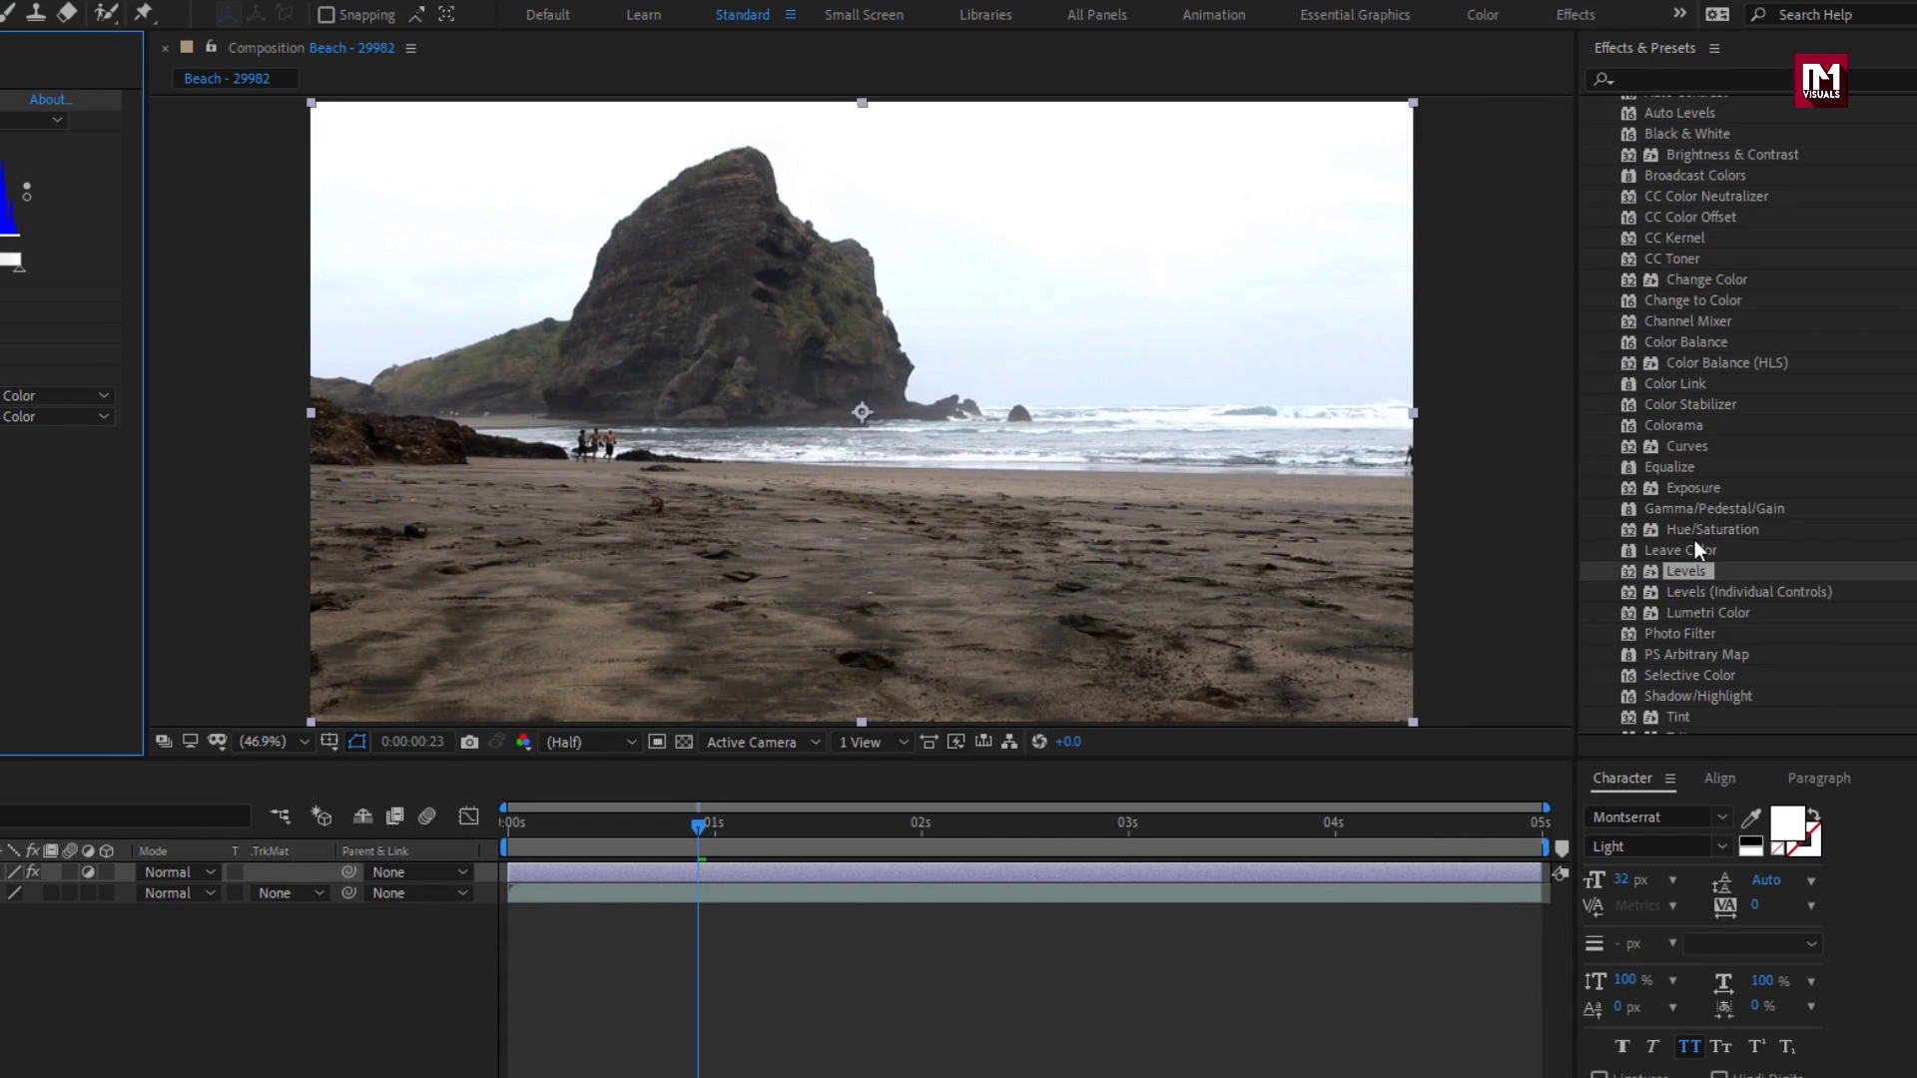
- Apply Selective Color to the color layer and lower Greens Cyan to -24%
{"action": "scroll", "coordinate": [1692, 549], "scroll_direction": "down", "scroll_amount": 1}
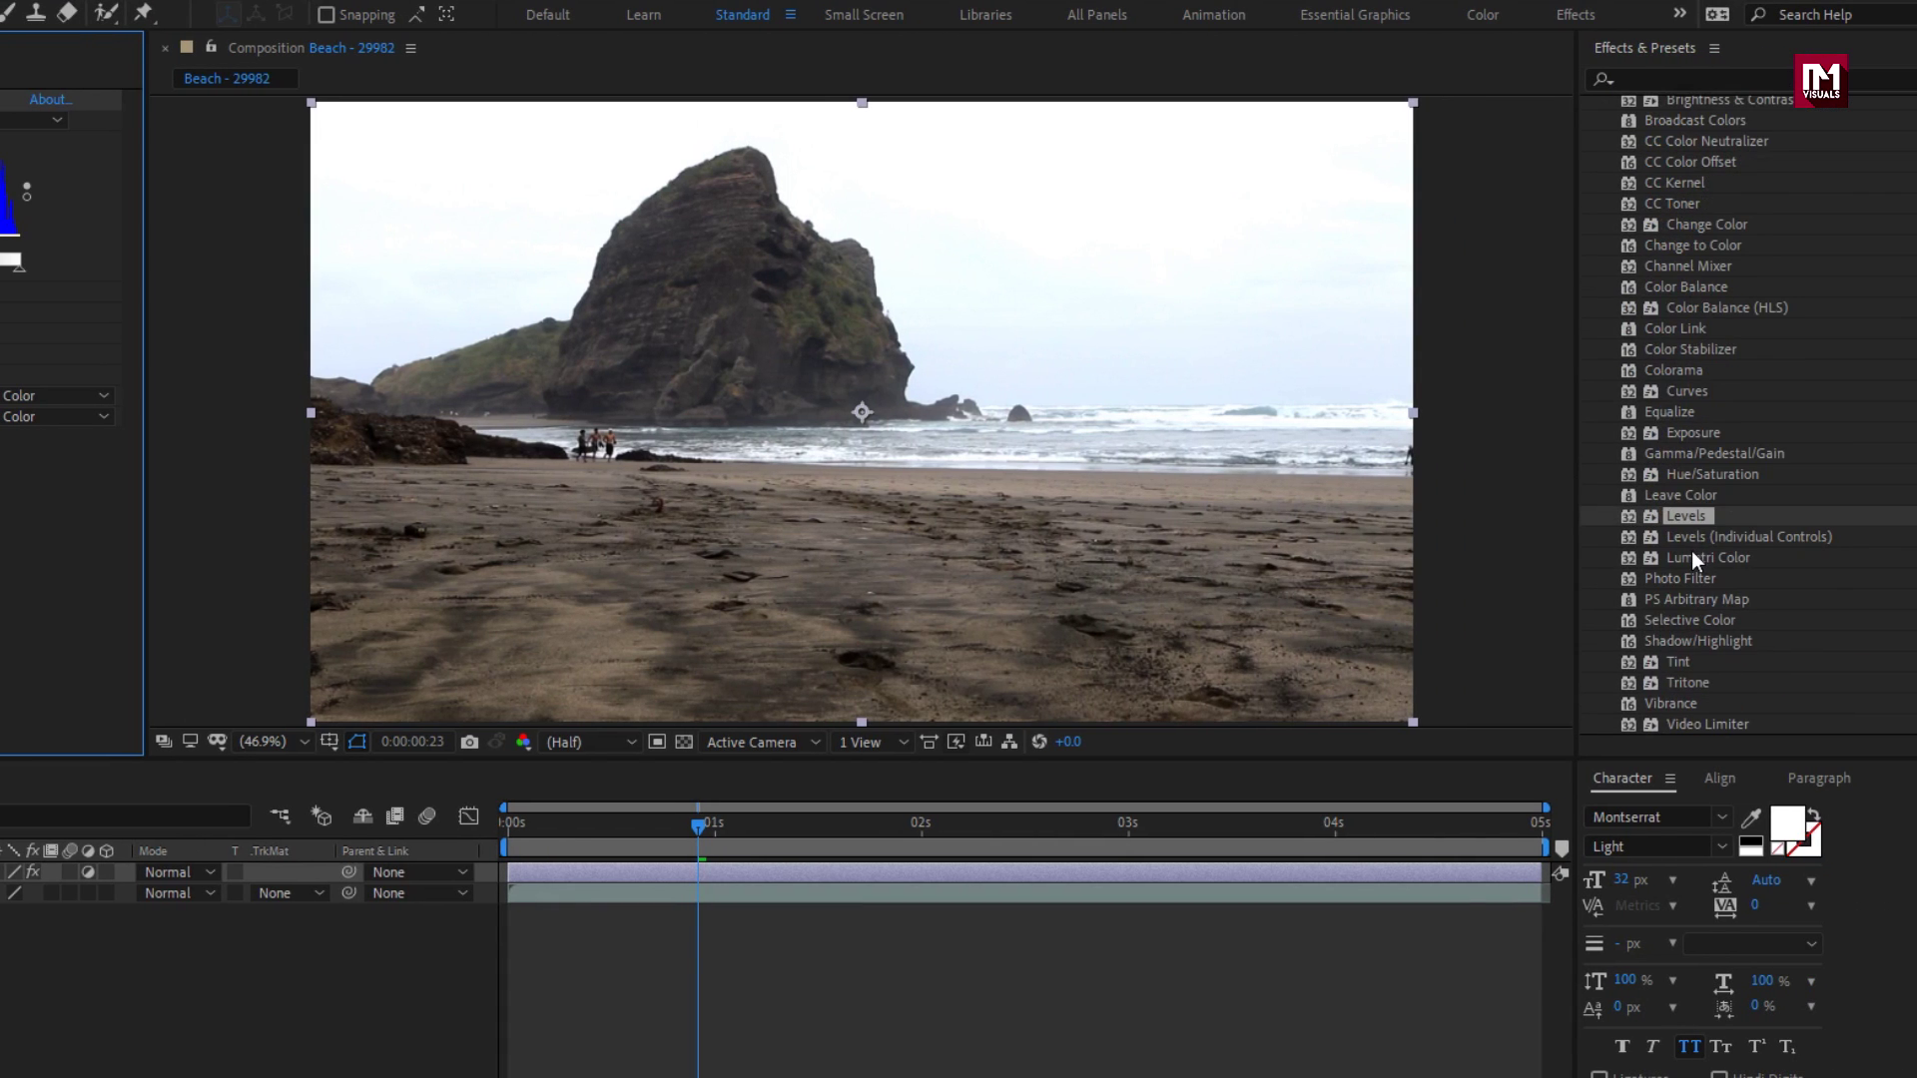
{"action": "double_click", "coordinate": [1685, 621]}
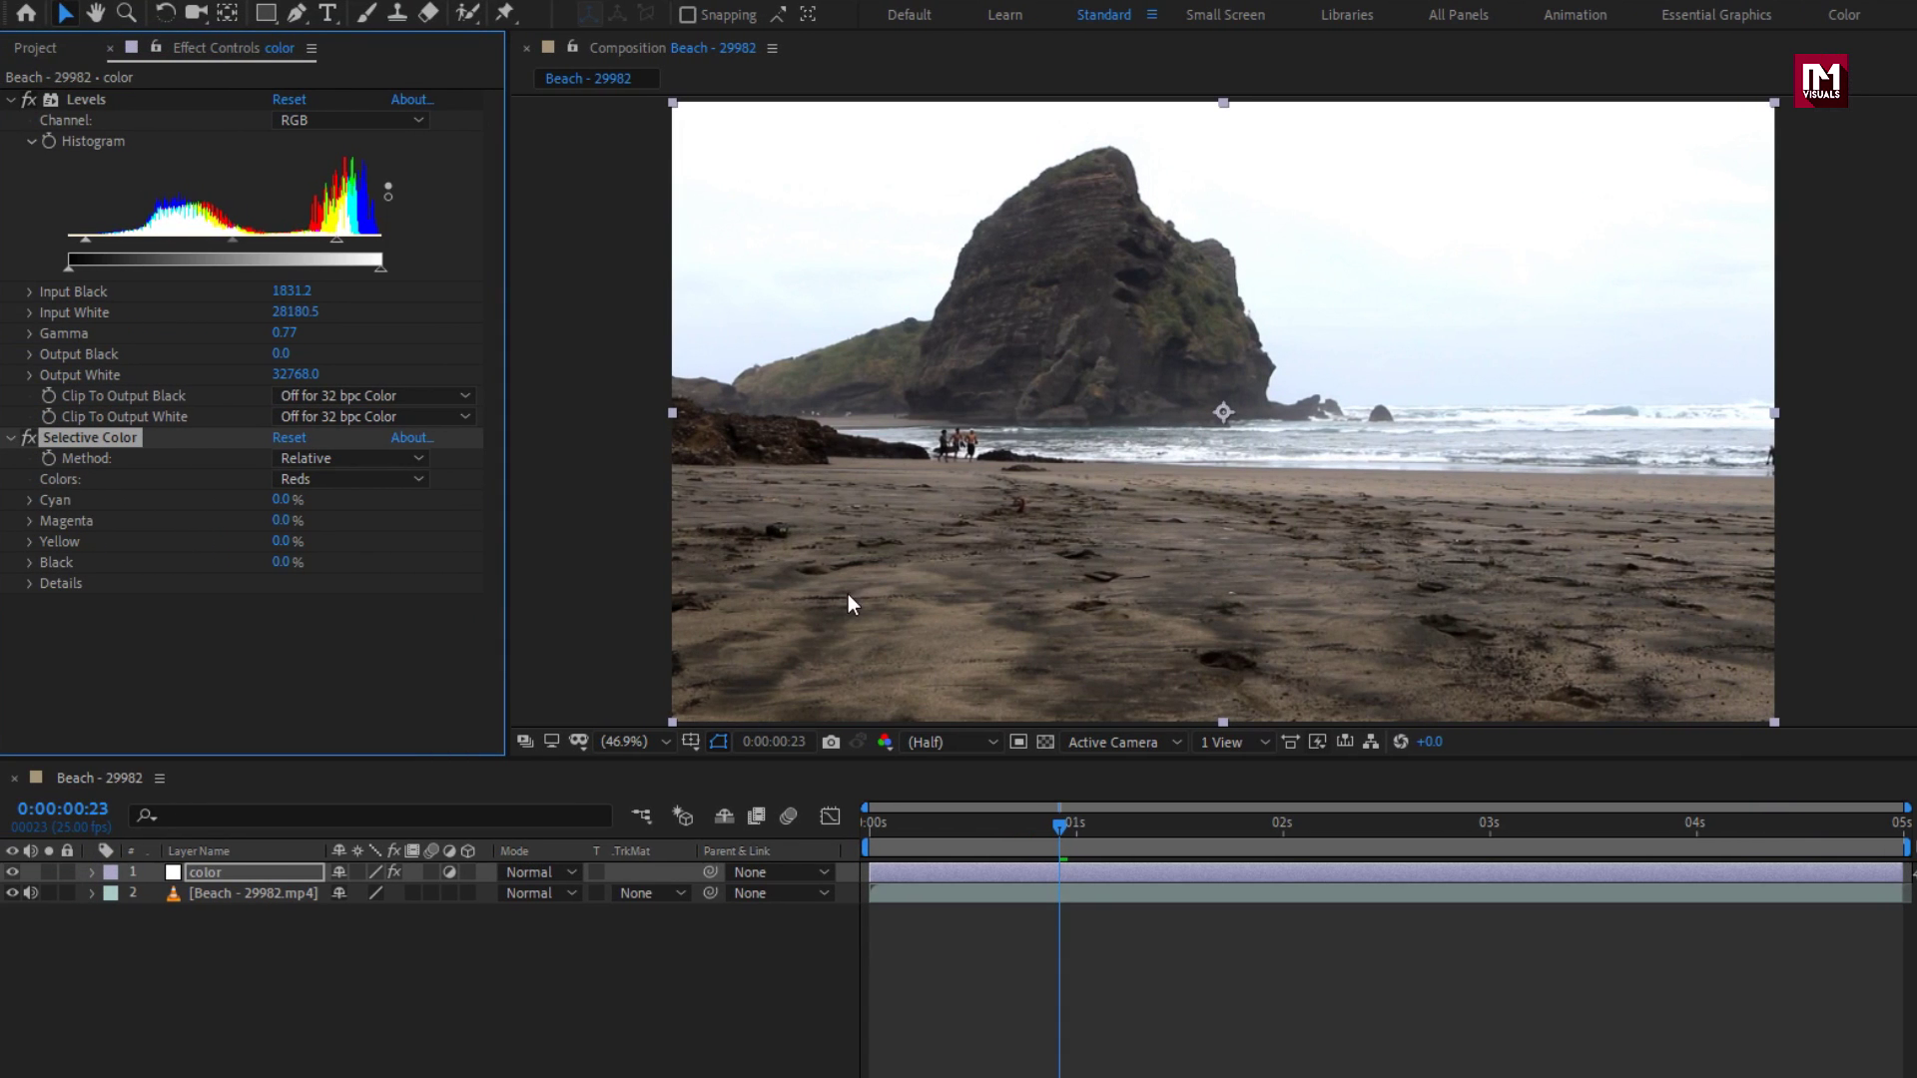
{"action": "left_click", "coordinate": [345, 483]}
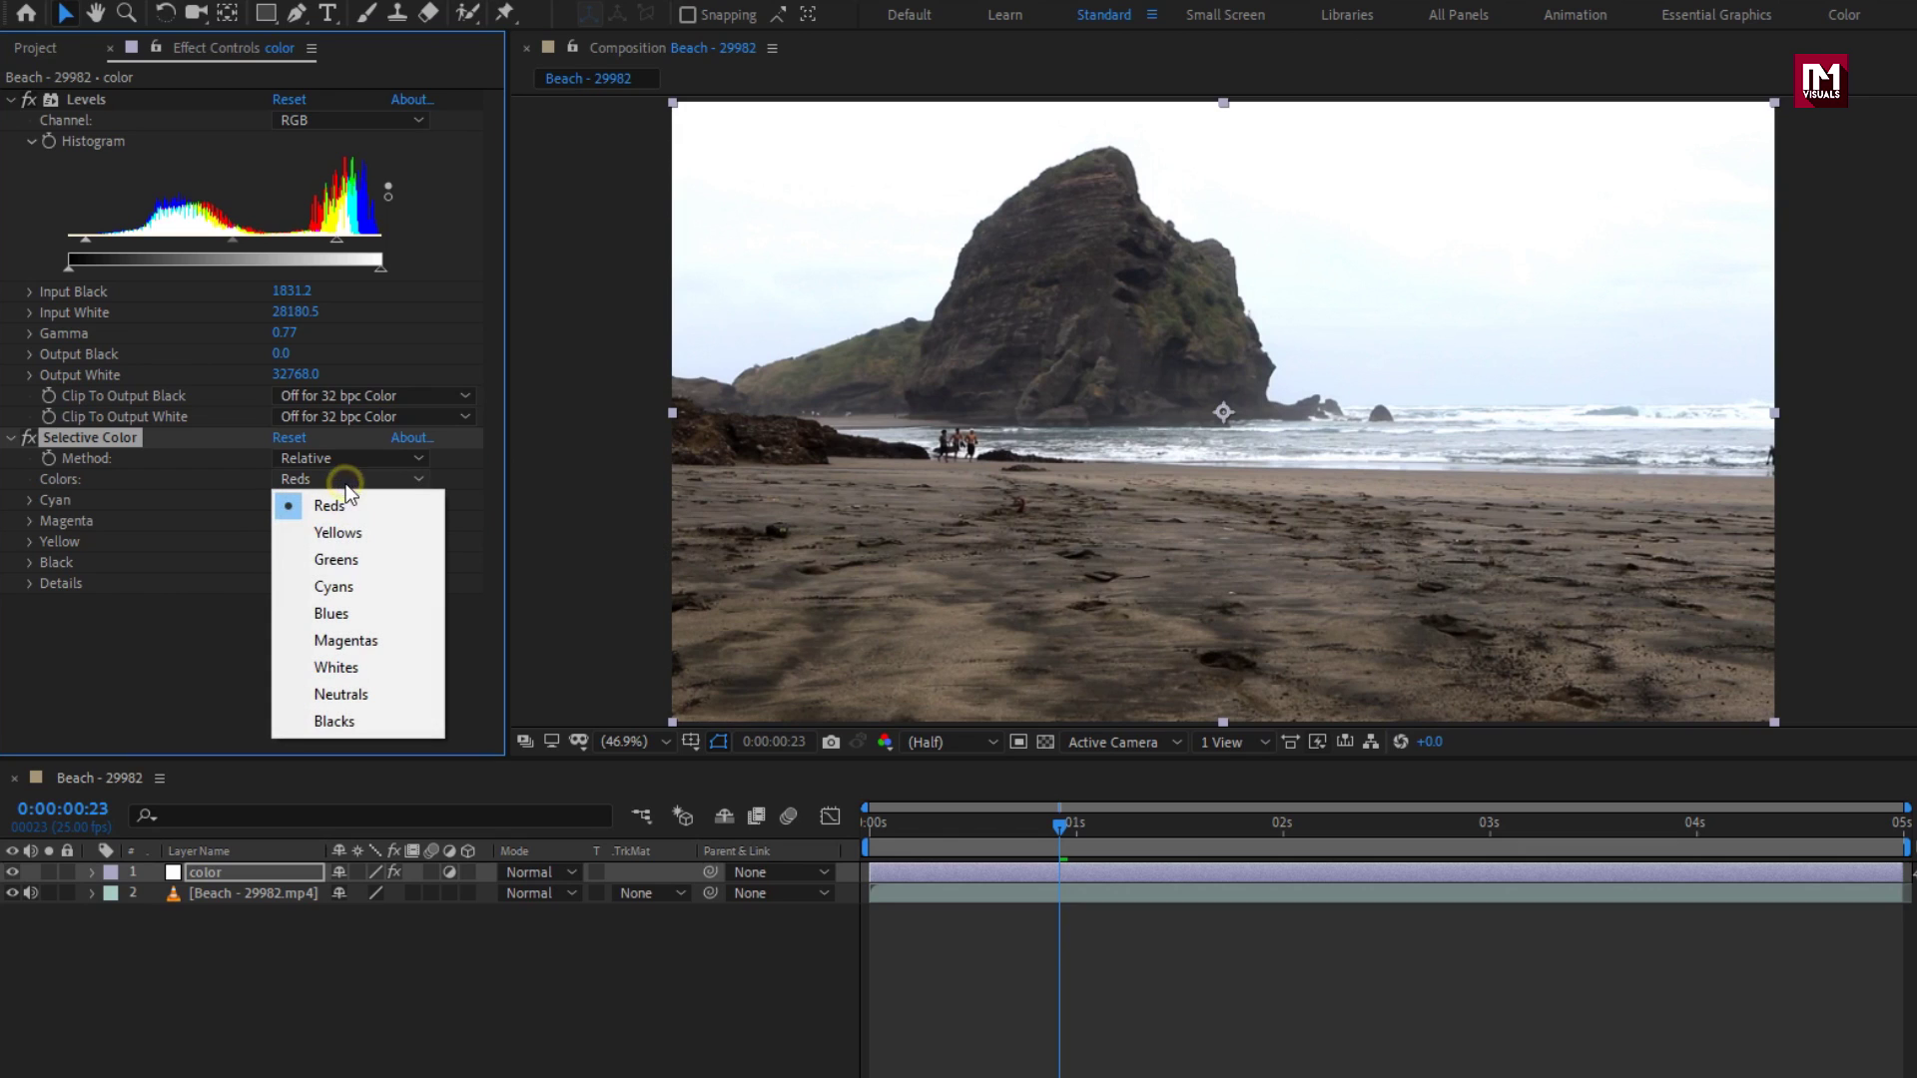
{"action": "left_click", "coordinate": [343, 560]}
{"action": "left_click_drag", "start_coordinate": [279, 500], "coordinate": [472, 506]}
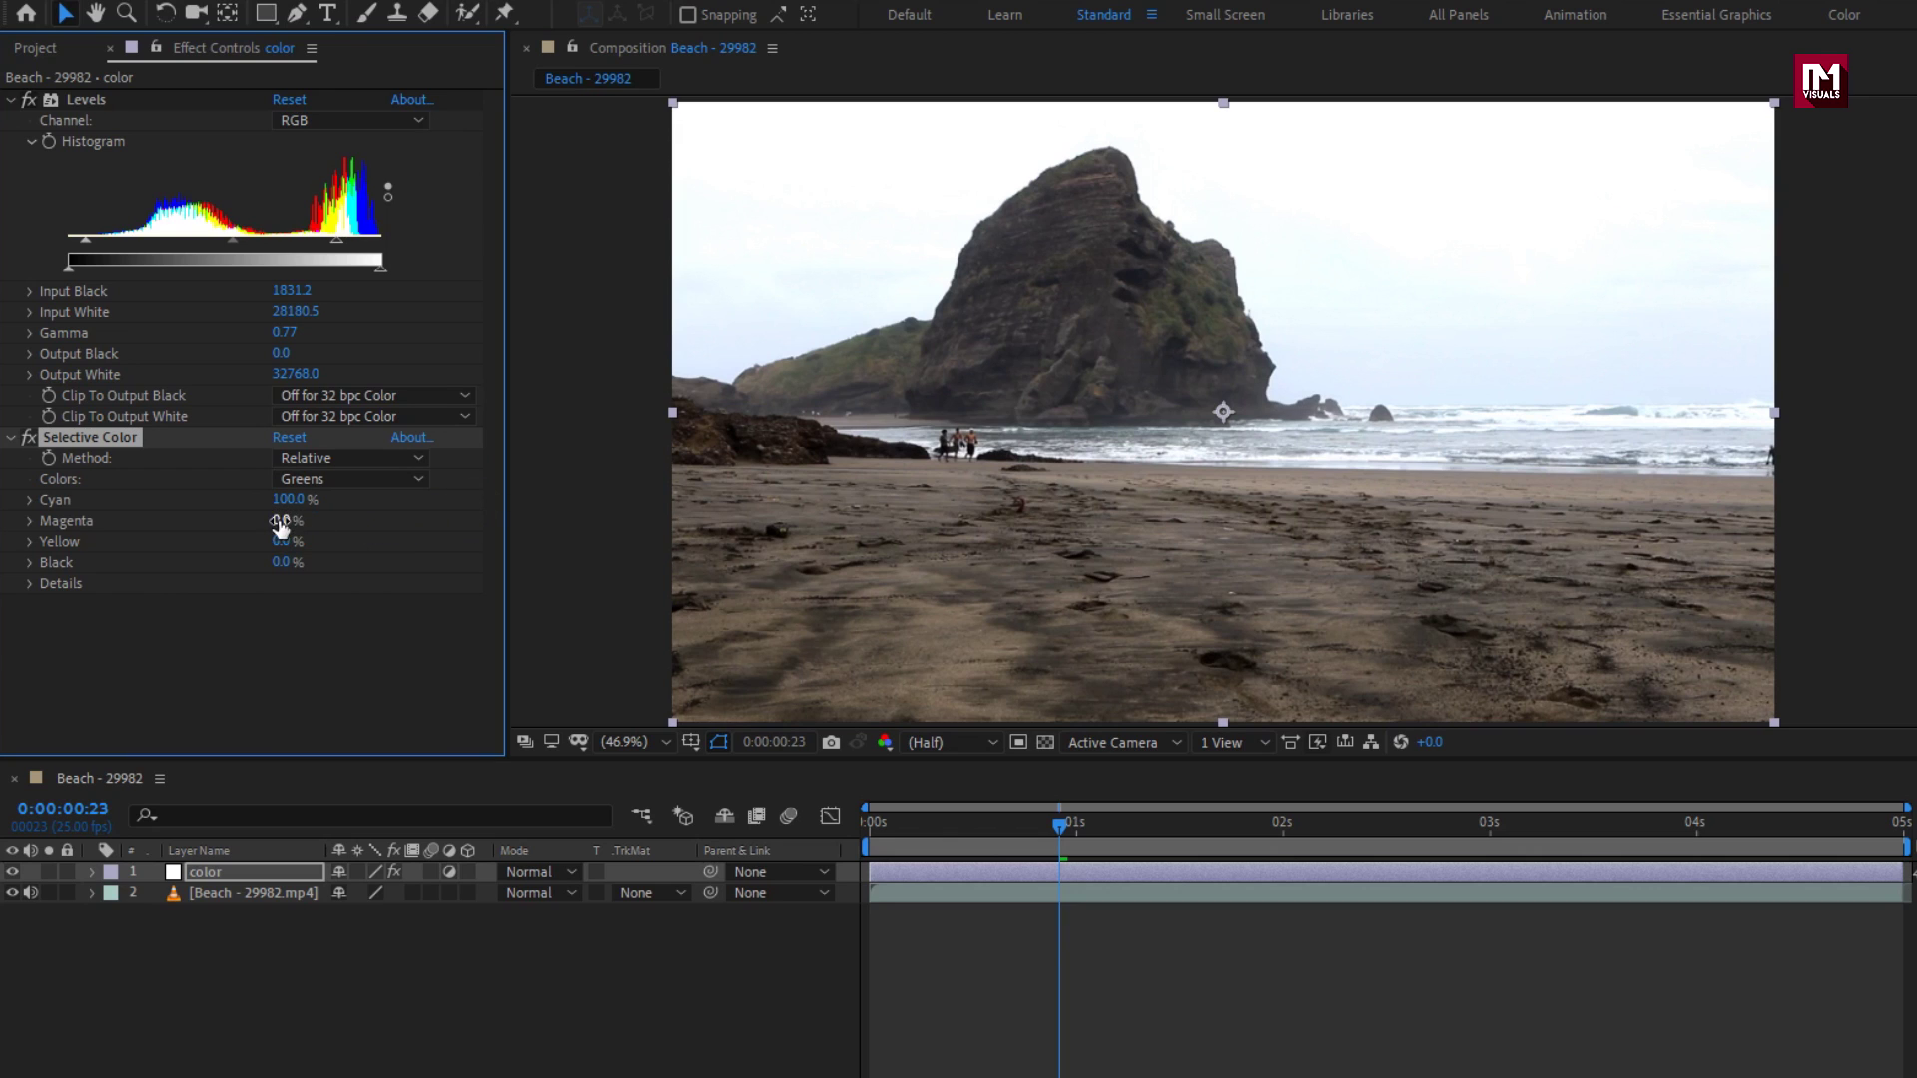
- In Selective Color Reds, set Black to -72% and Cyan to -63%, toggling the effect to compare
{"action": "left_click", "coordinate": [295, 479]}
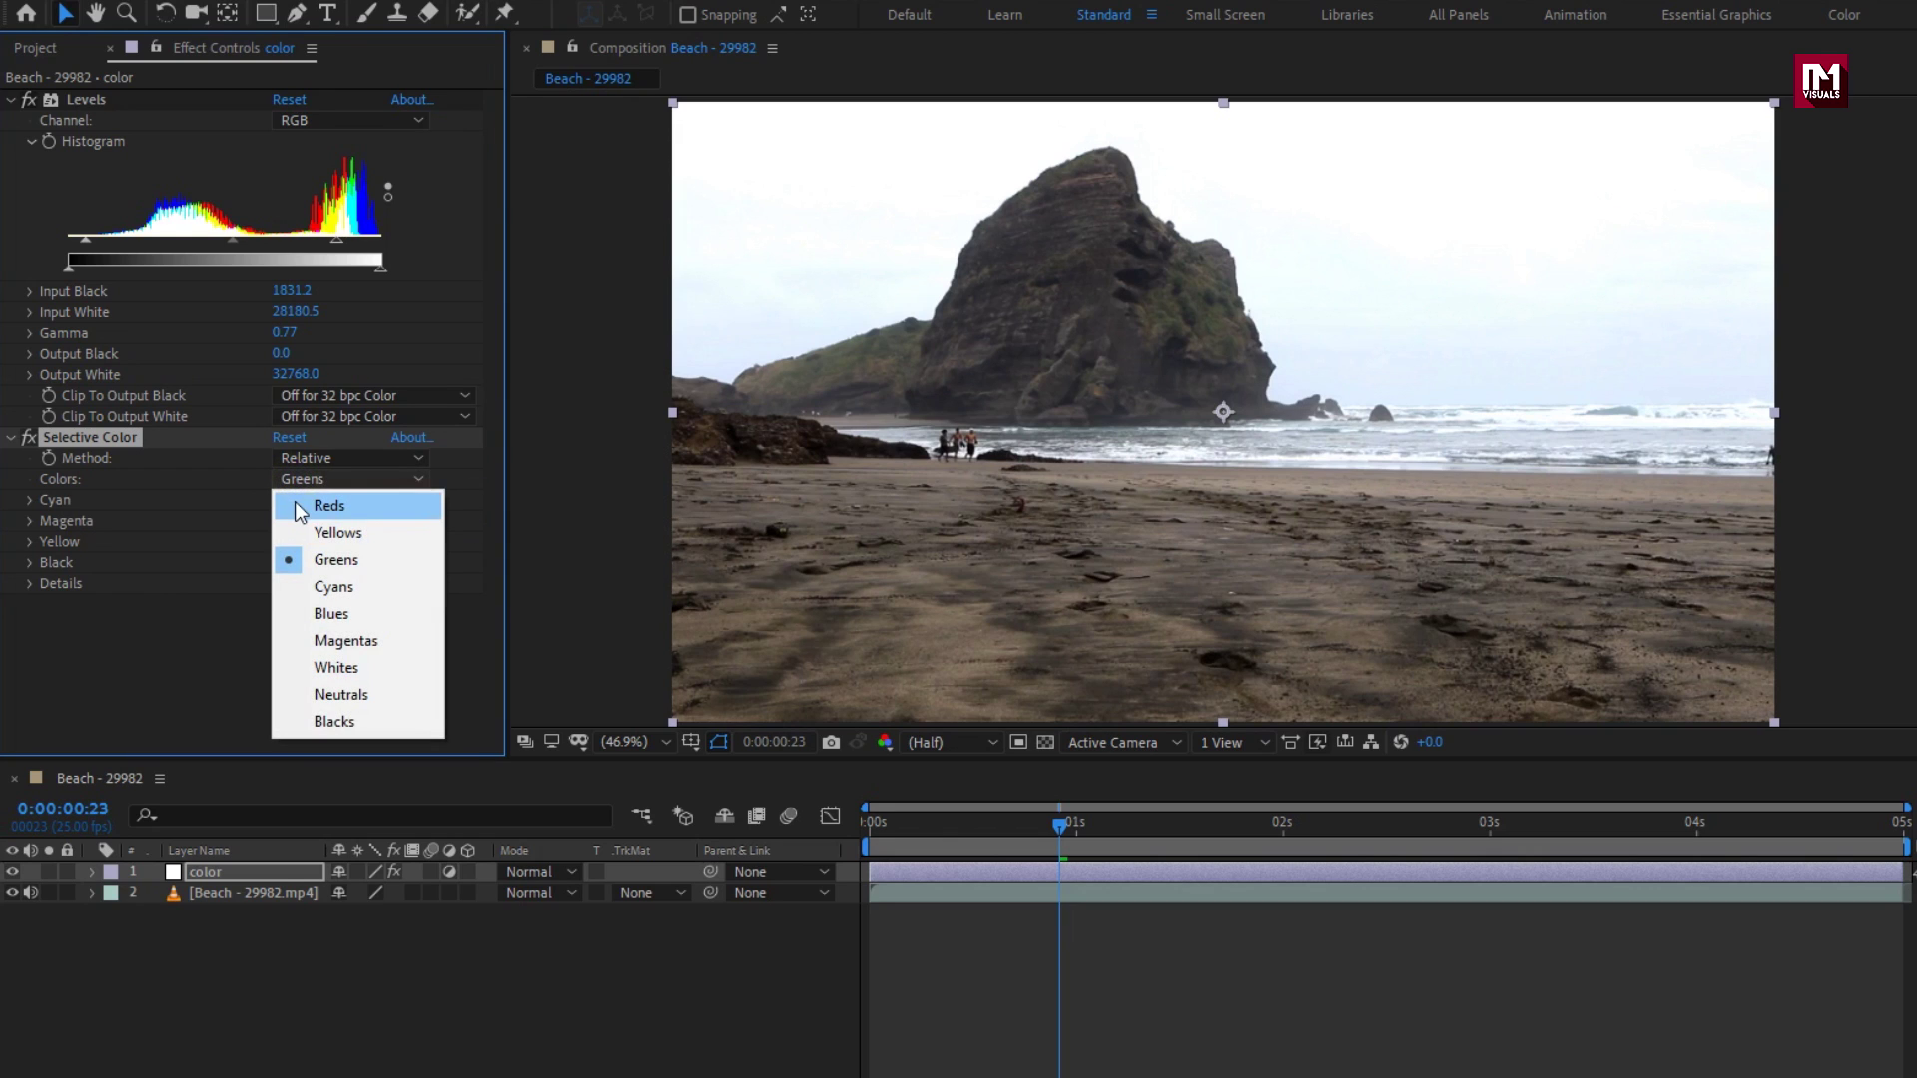
{"action": "left_click", "coordinate": [295, 504]}
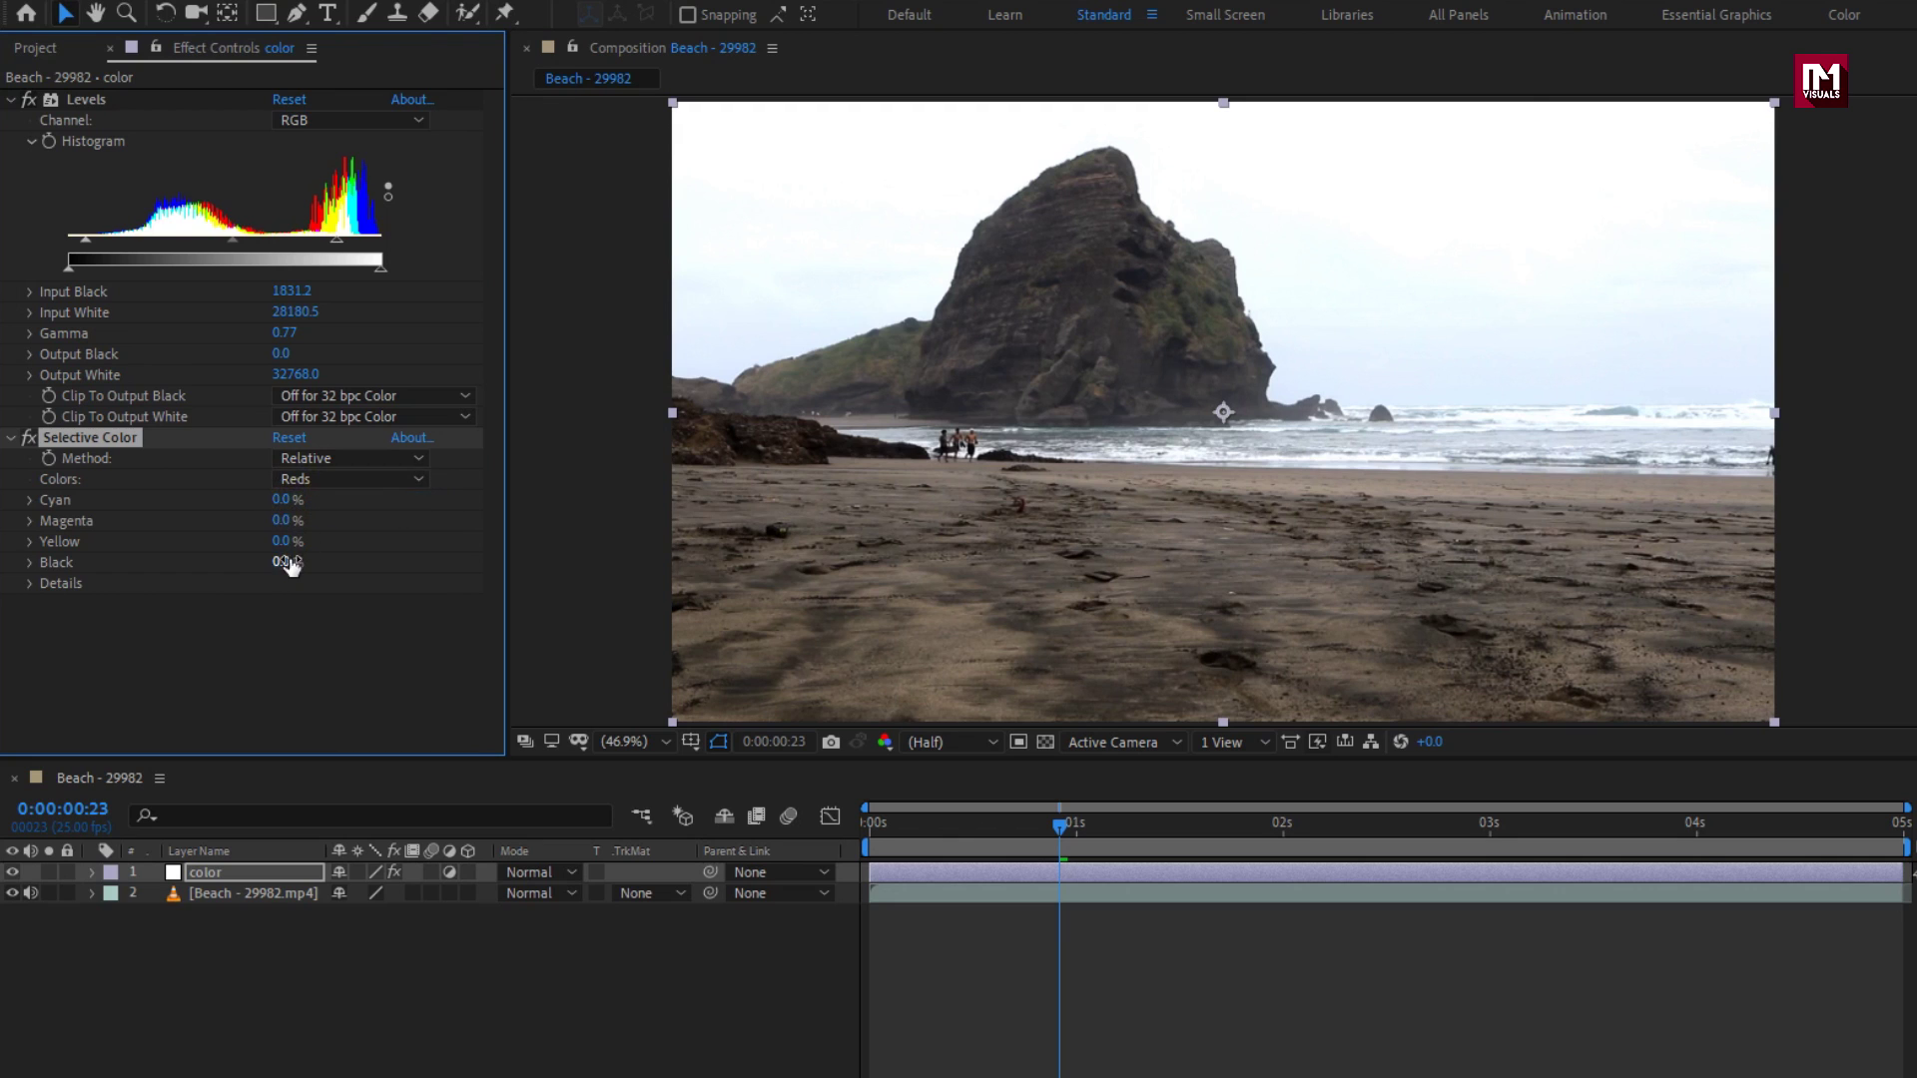
{"action": "left_click_drag", "start_coordinate": [286, 565], "coordinate": [205, 567]}
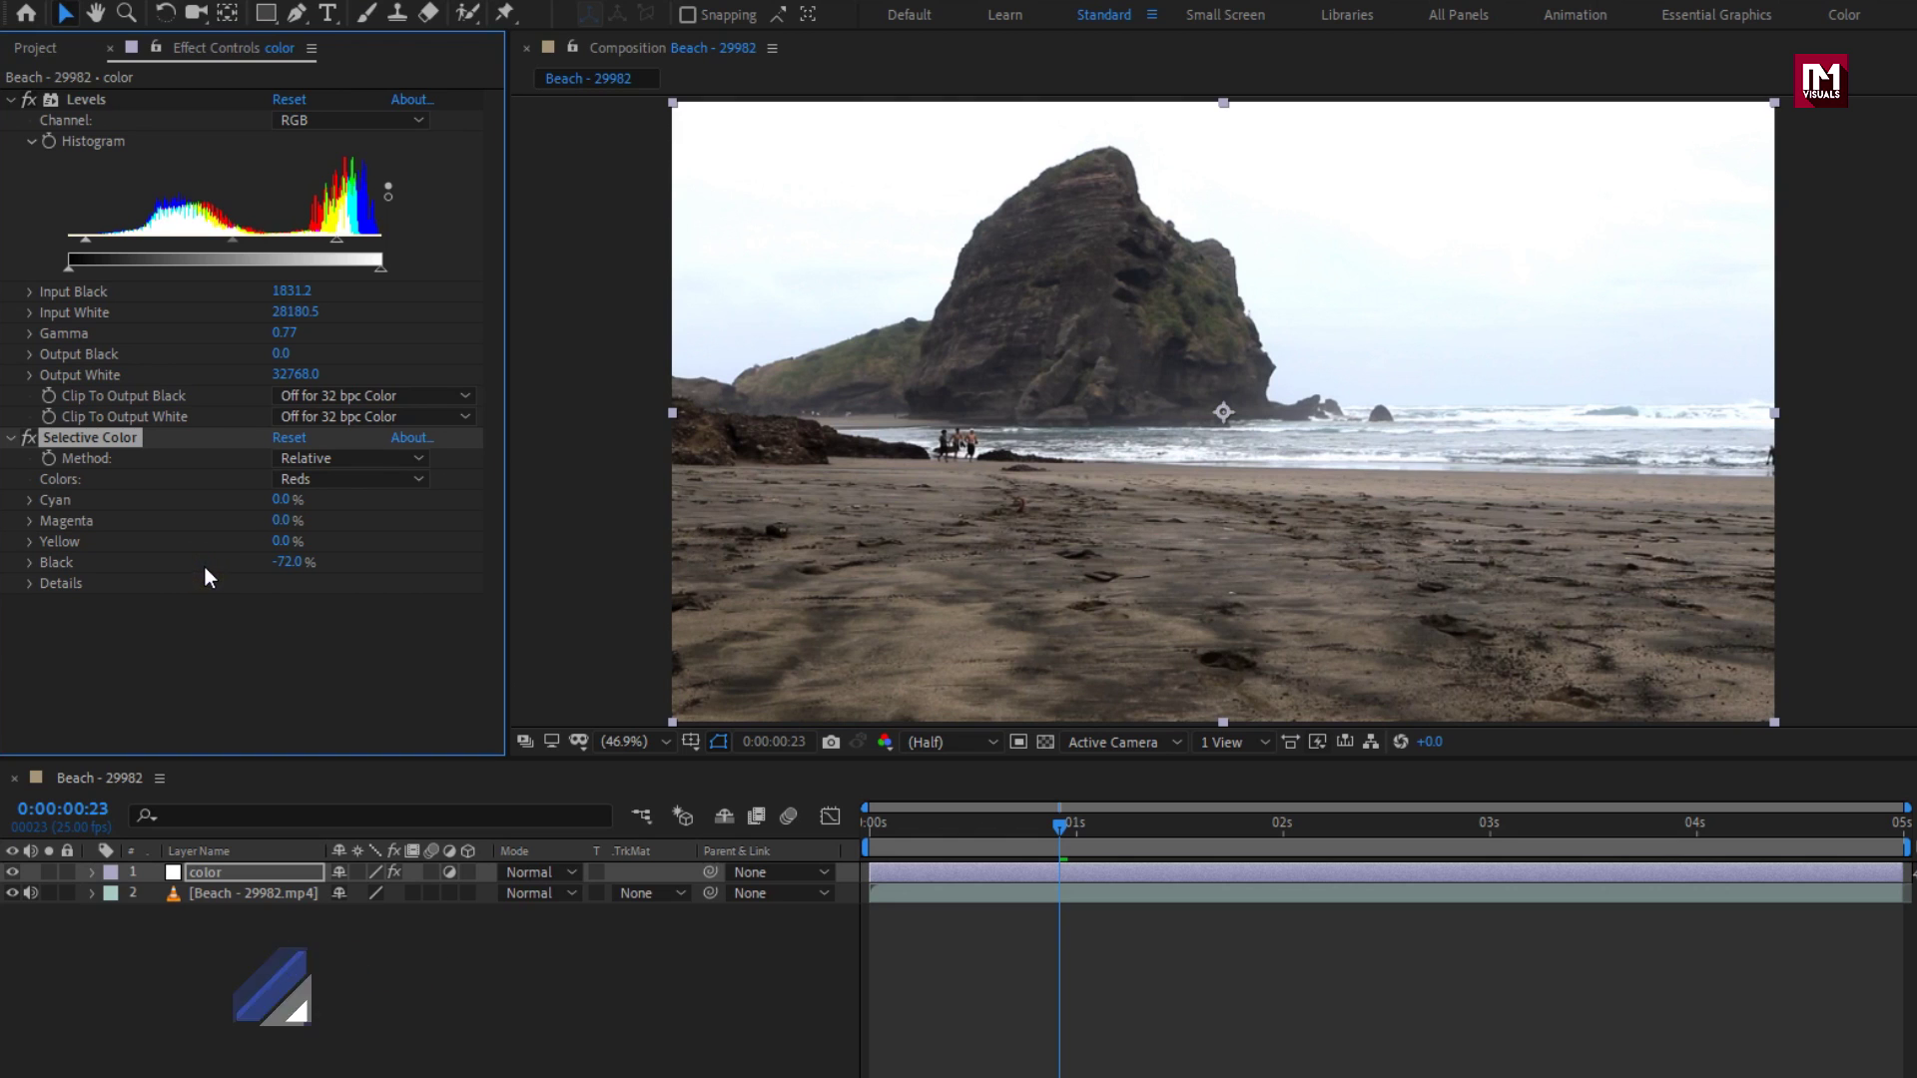
{"action": "key", "text": "period"}
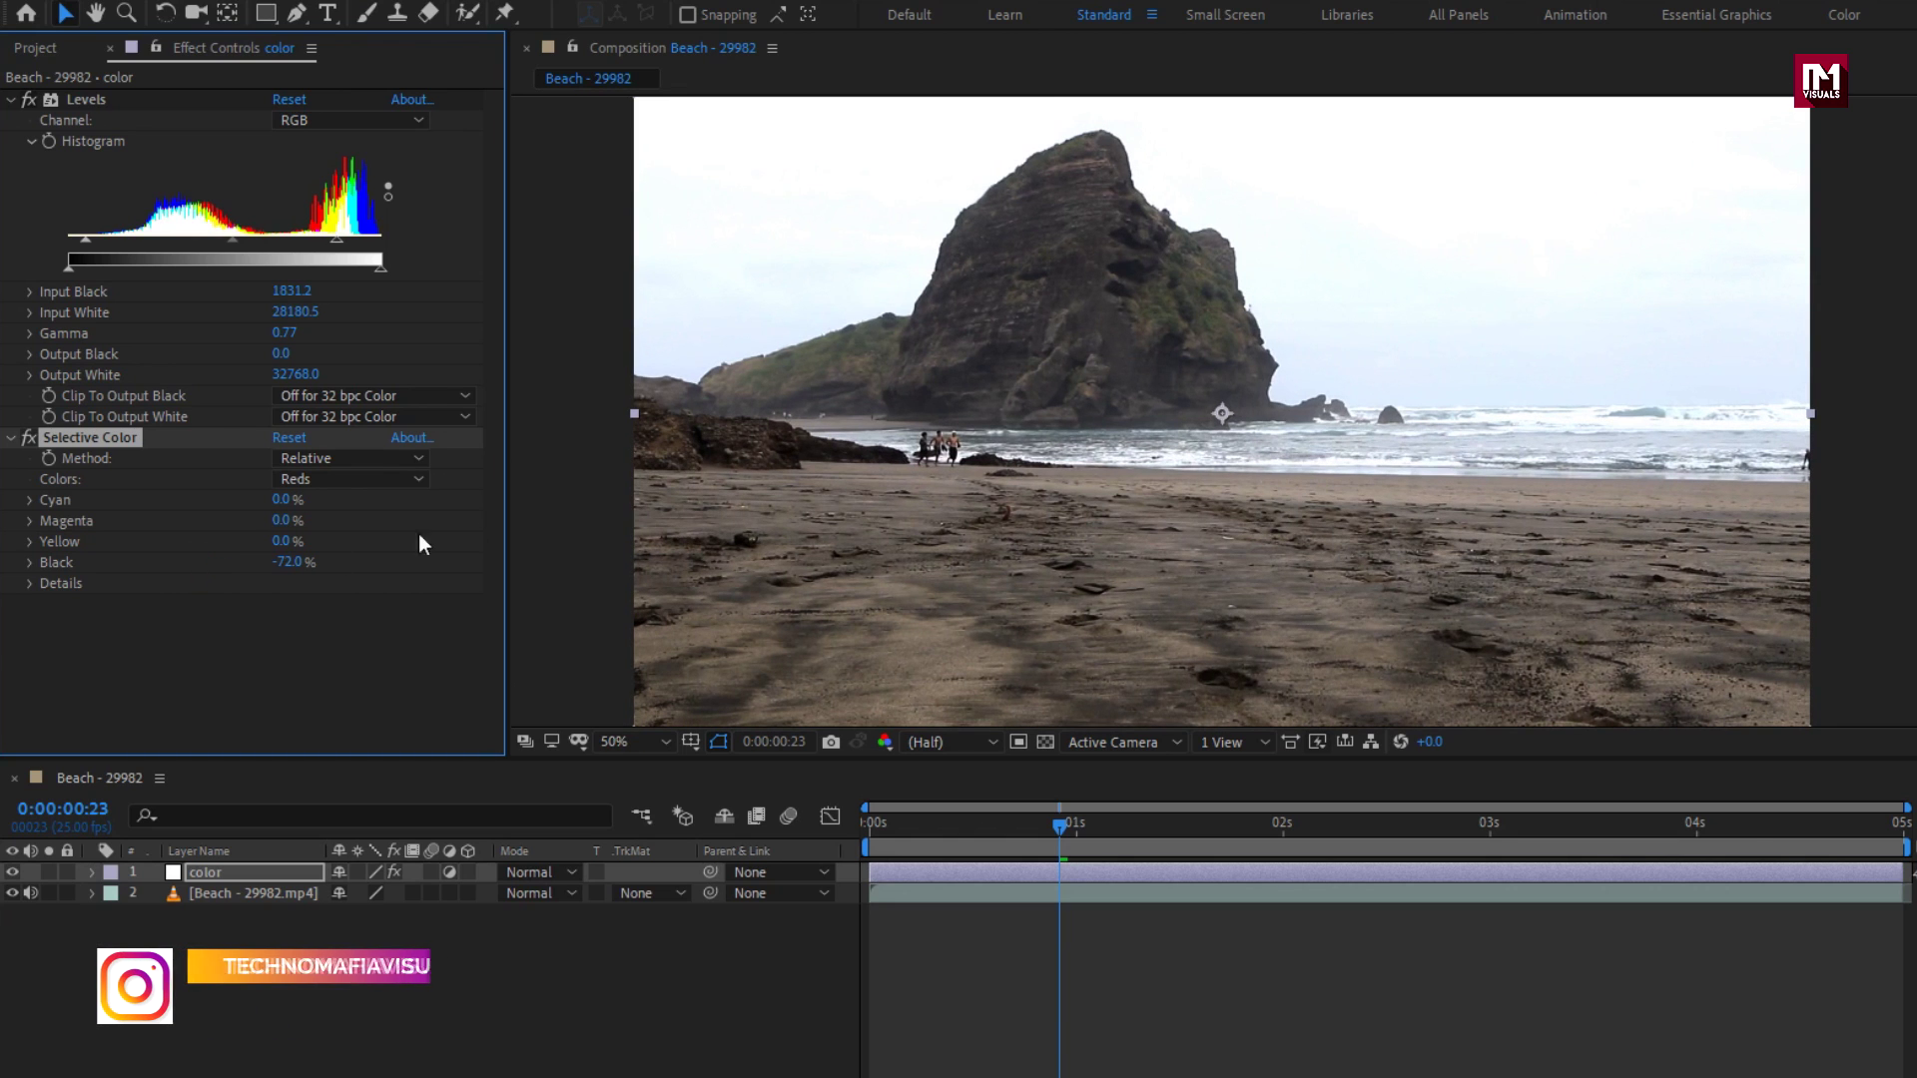
{"action": "left_click_drag", "start_coordinate": [284, 512], "coordinate": [238, 503]}
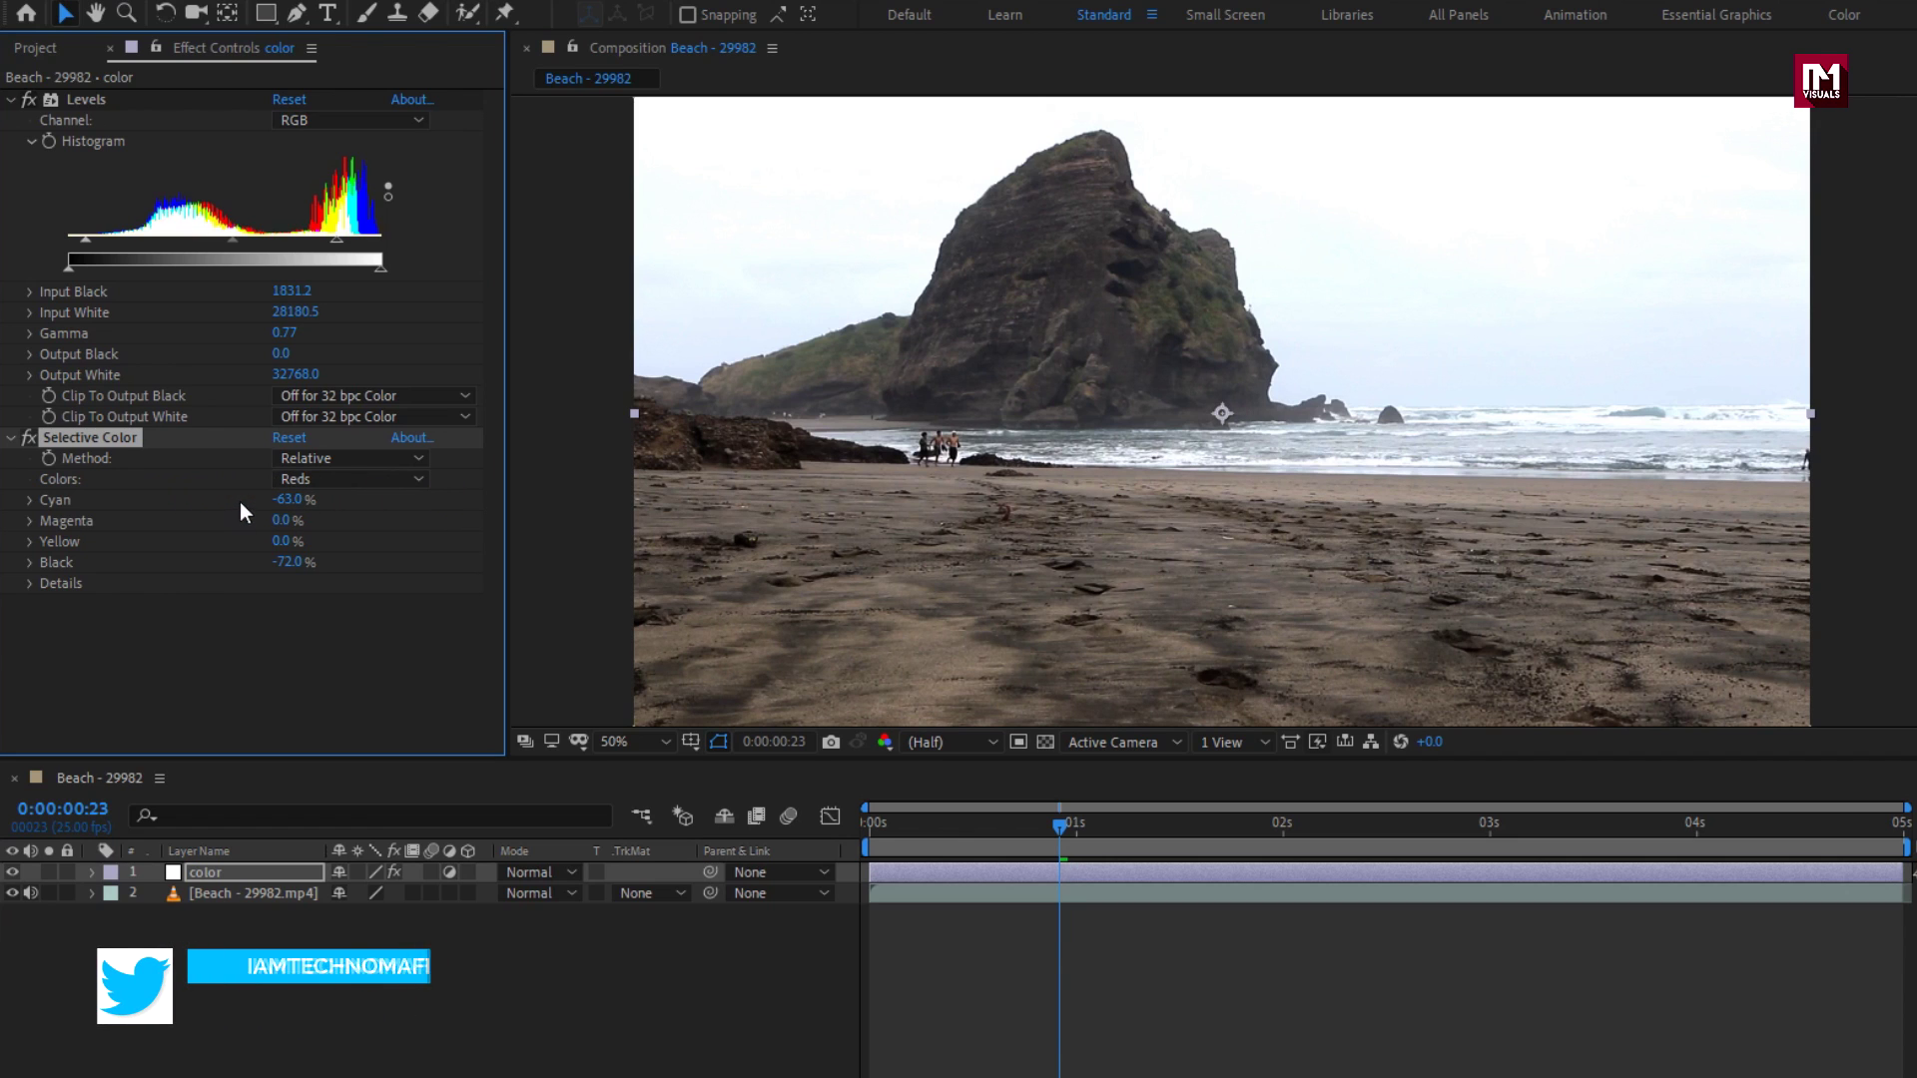
{"action": "left_click", "coordinate": [30, 441]}
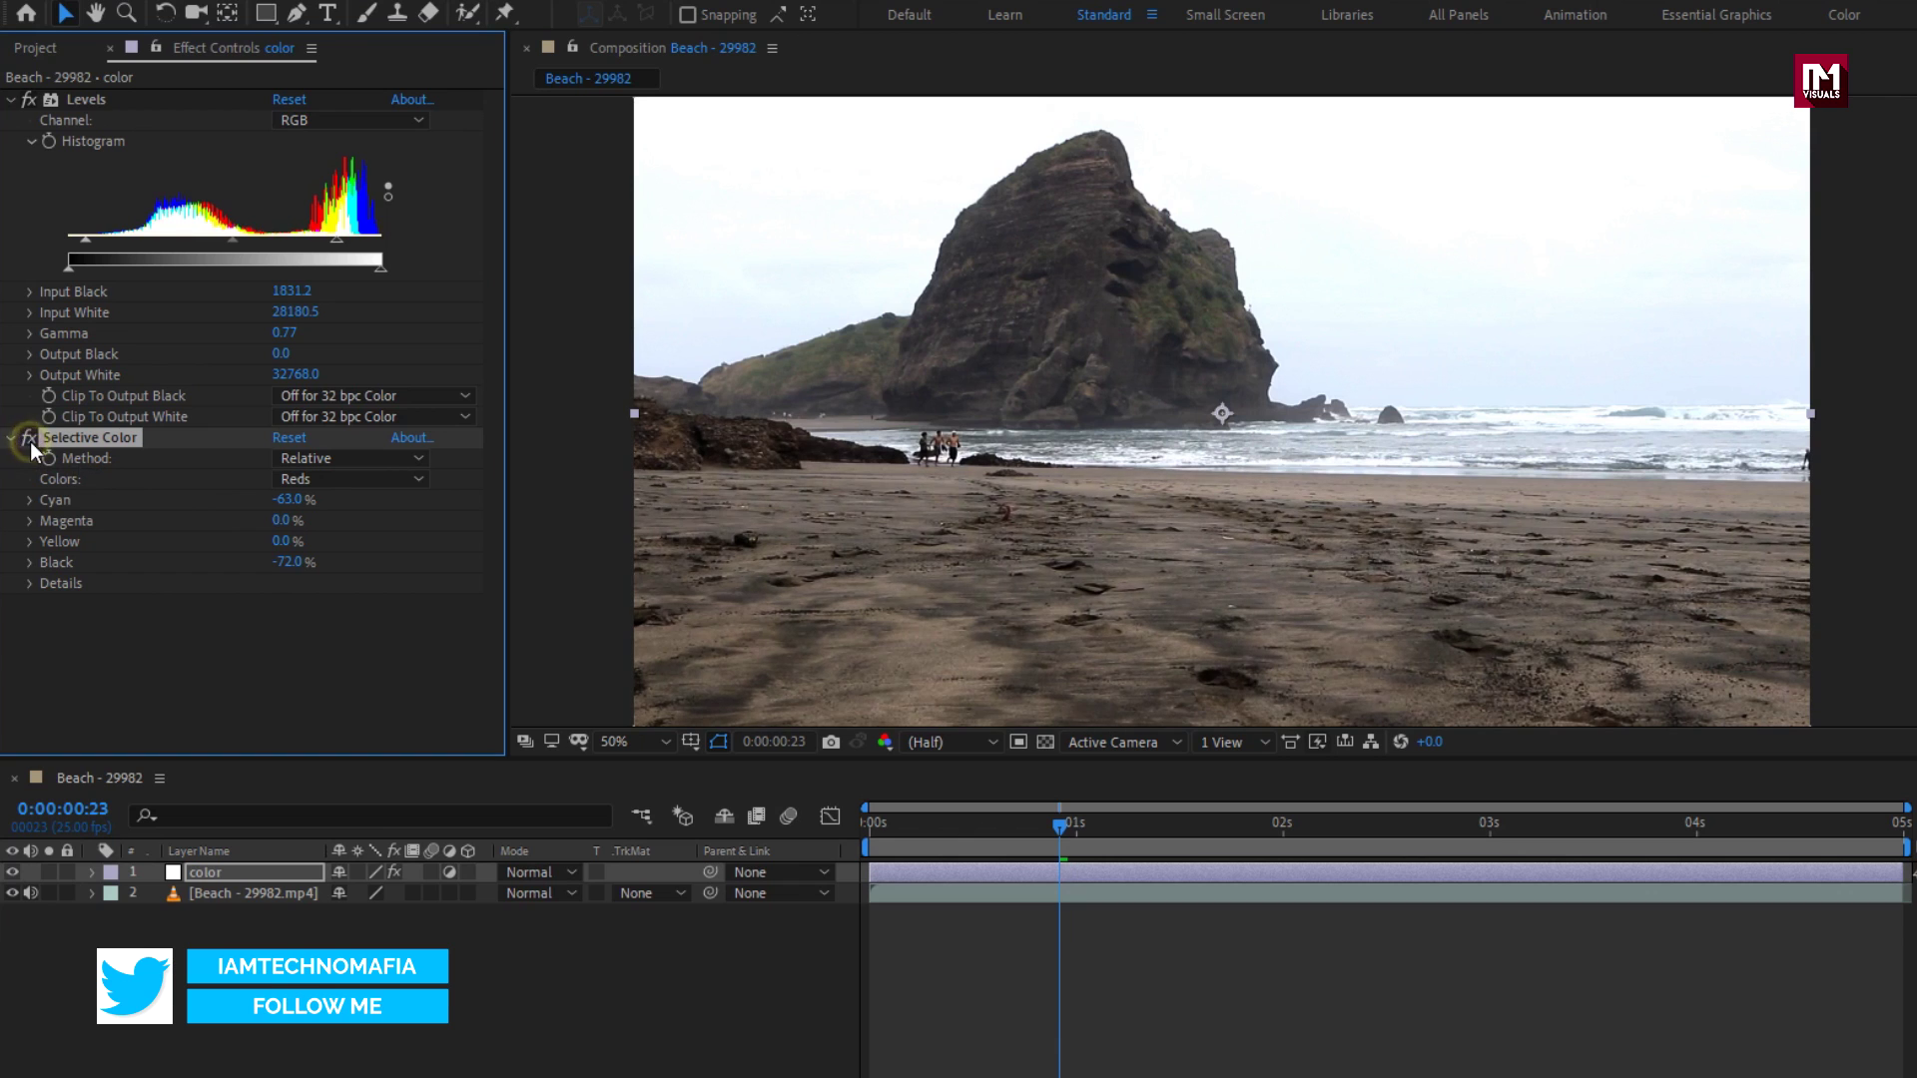
{"action": "left_click", "coordinate": [30, 441]}
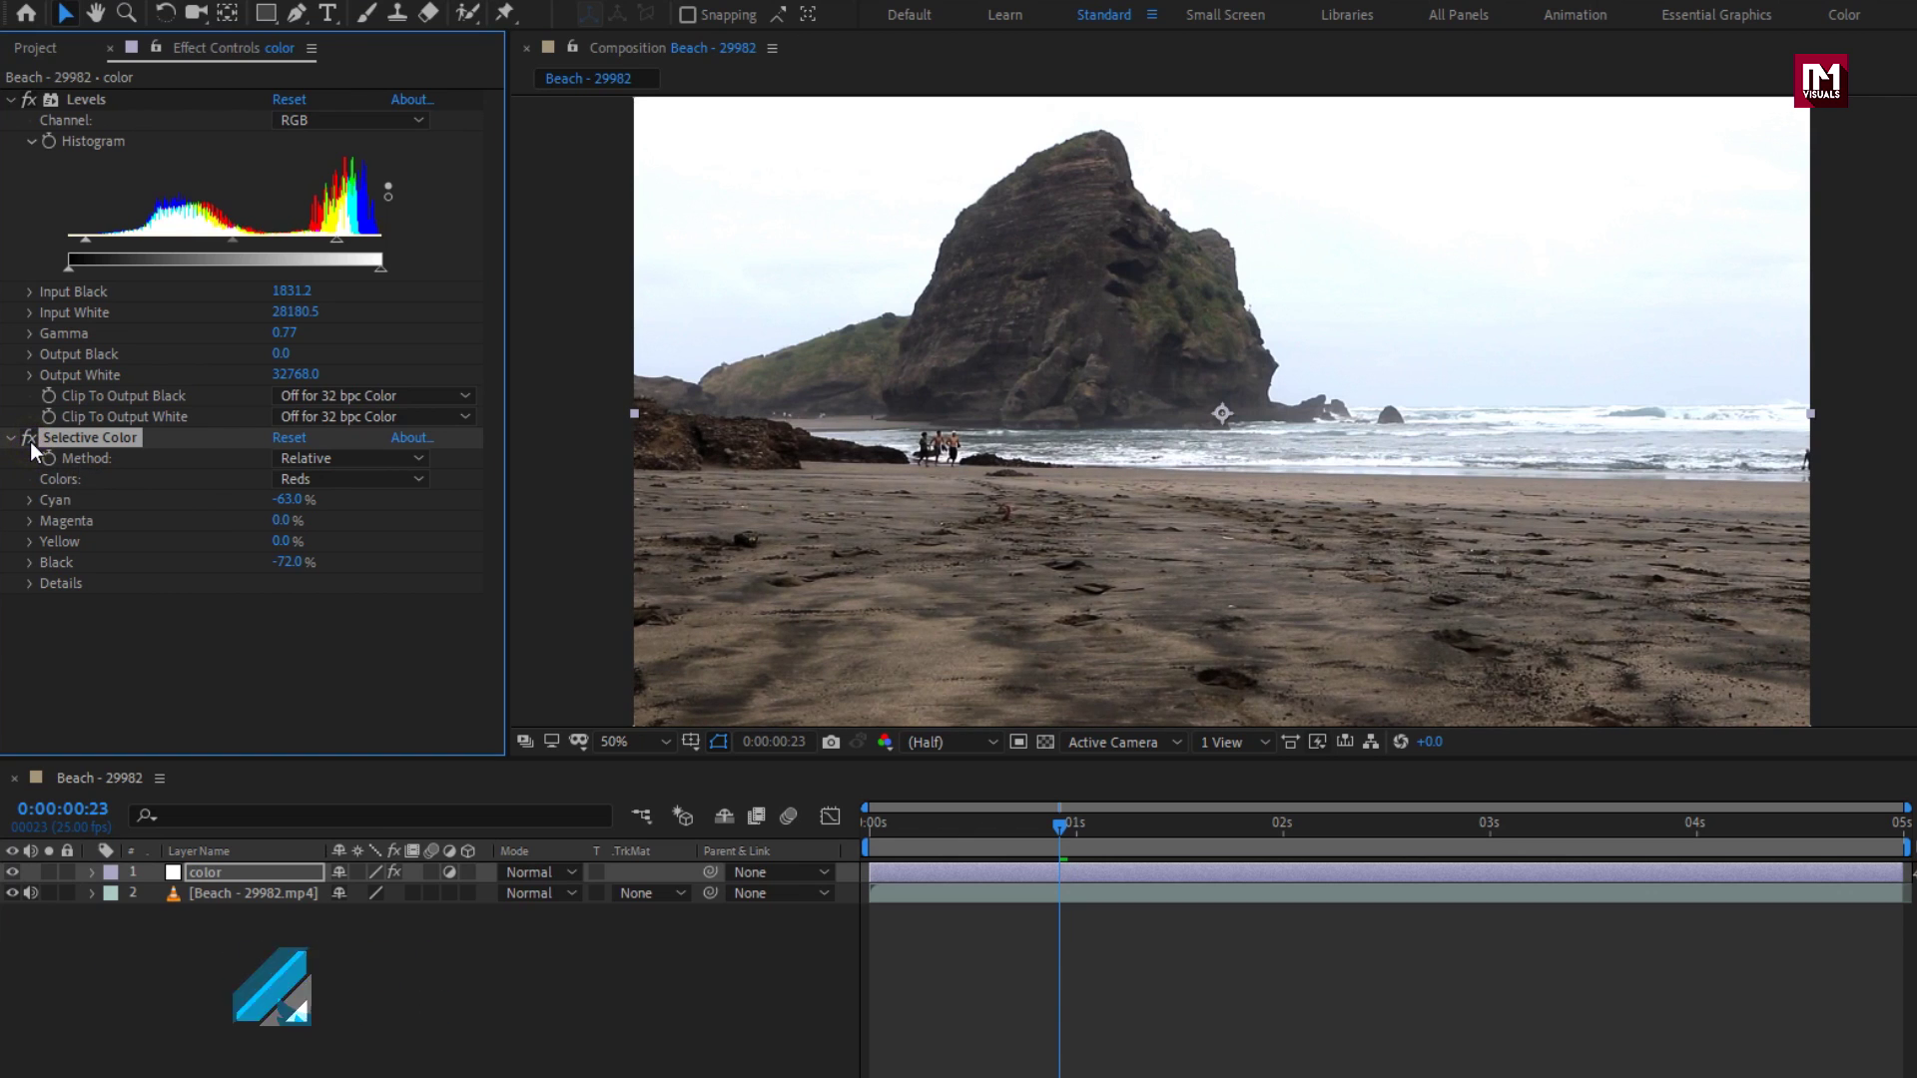
- Lower Cyan to -37% in the Yellows and -77% in the Blues
{"action": "left_click", "coordinate": [299, 478]}
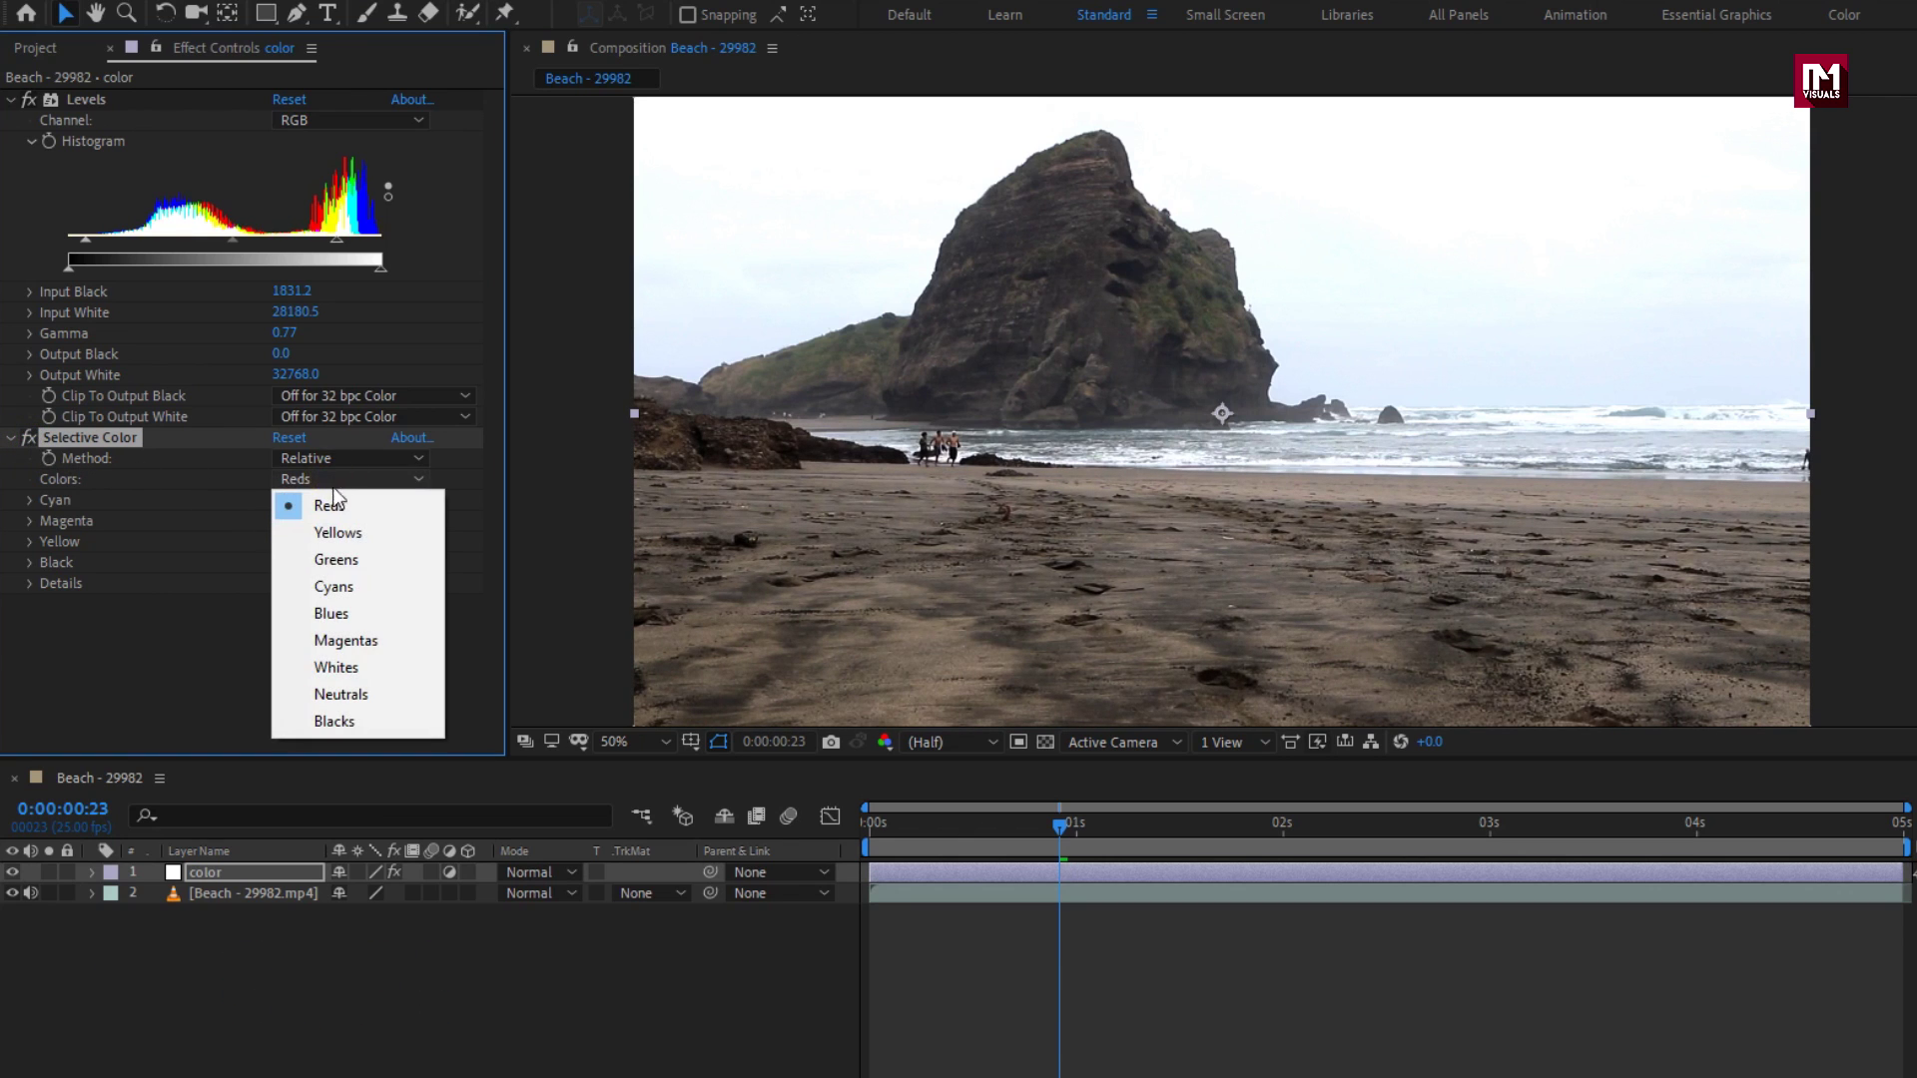
{"action": "left_click", "coordinate": [347, 533]}
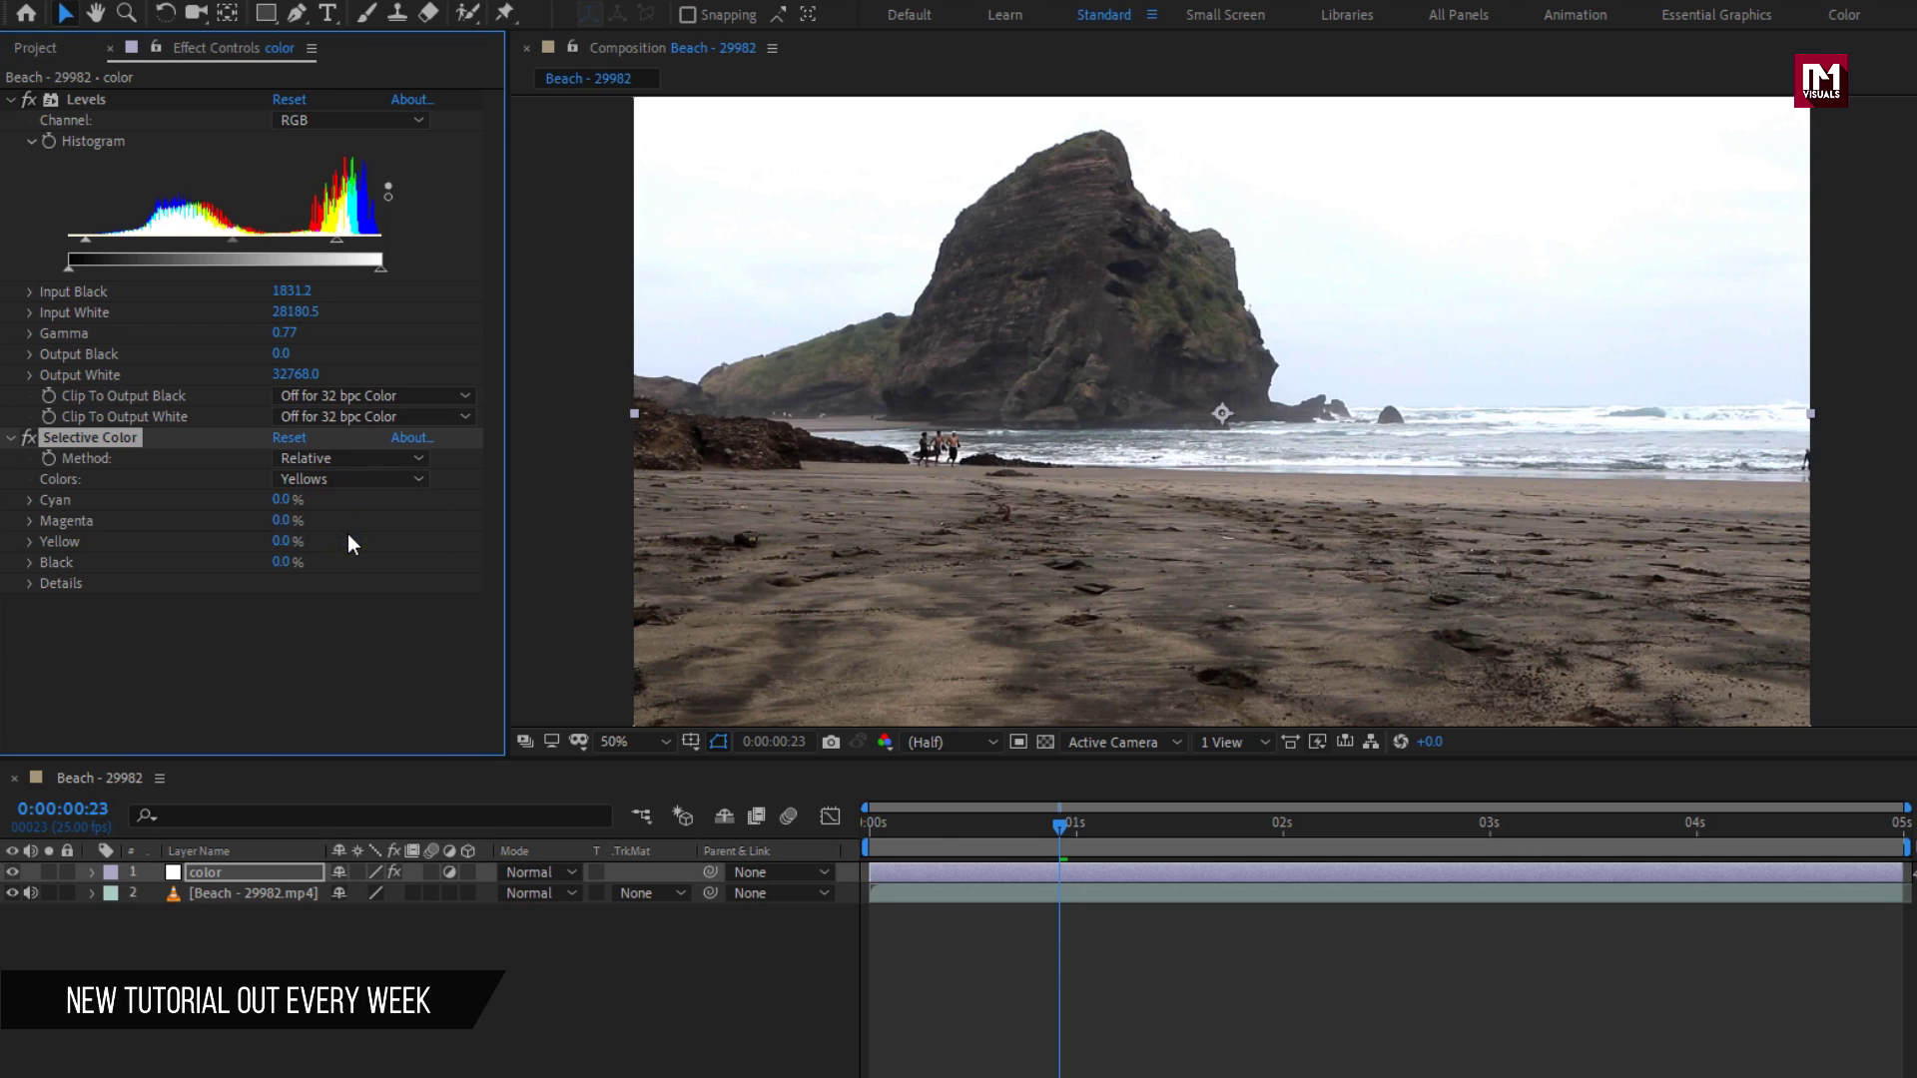
{"action": "left_click_drag", "start_coordinate": [279, 500], "coordinate": [241, 508]}
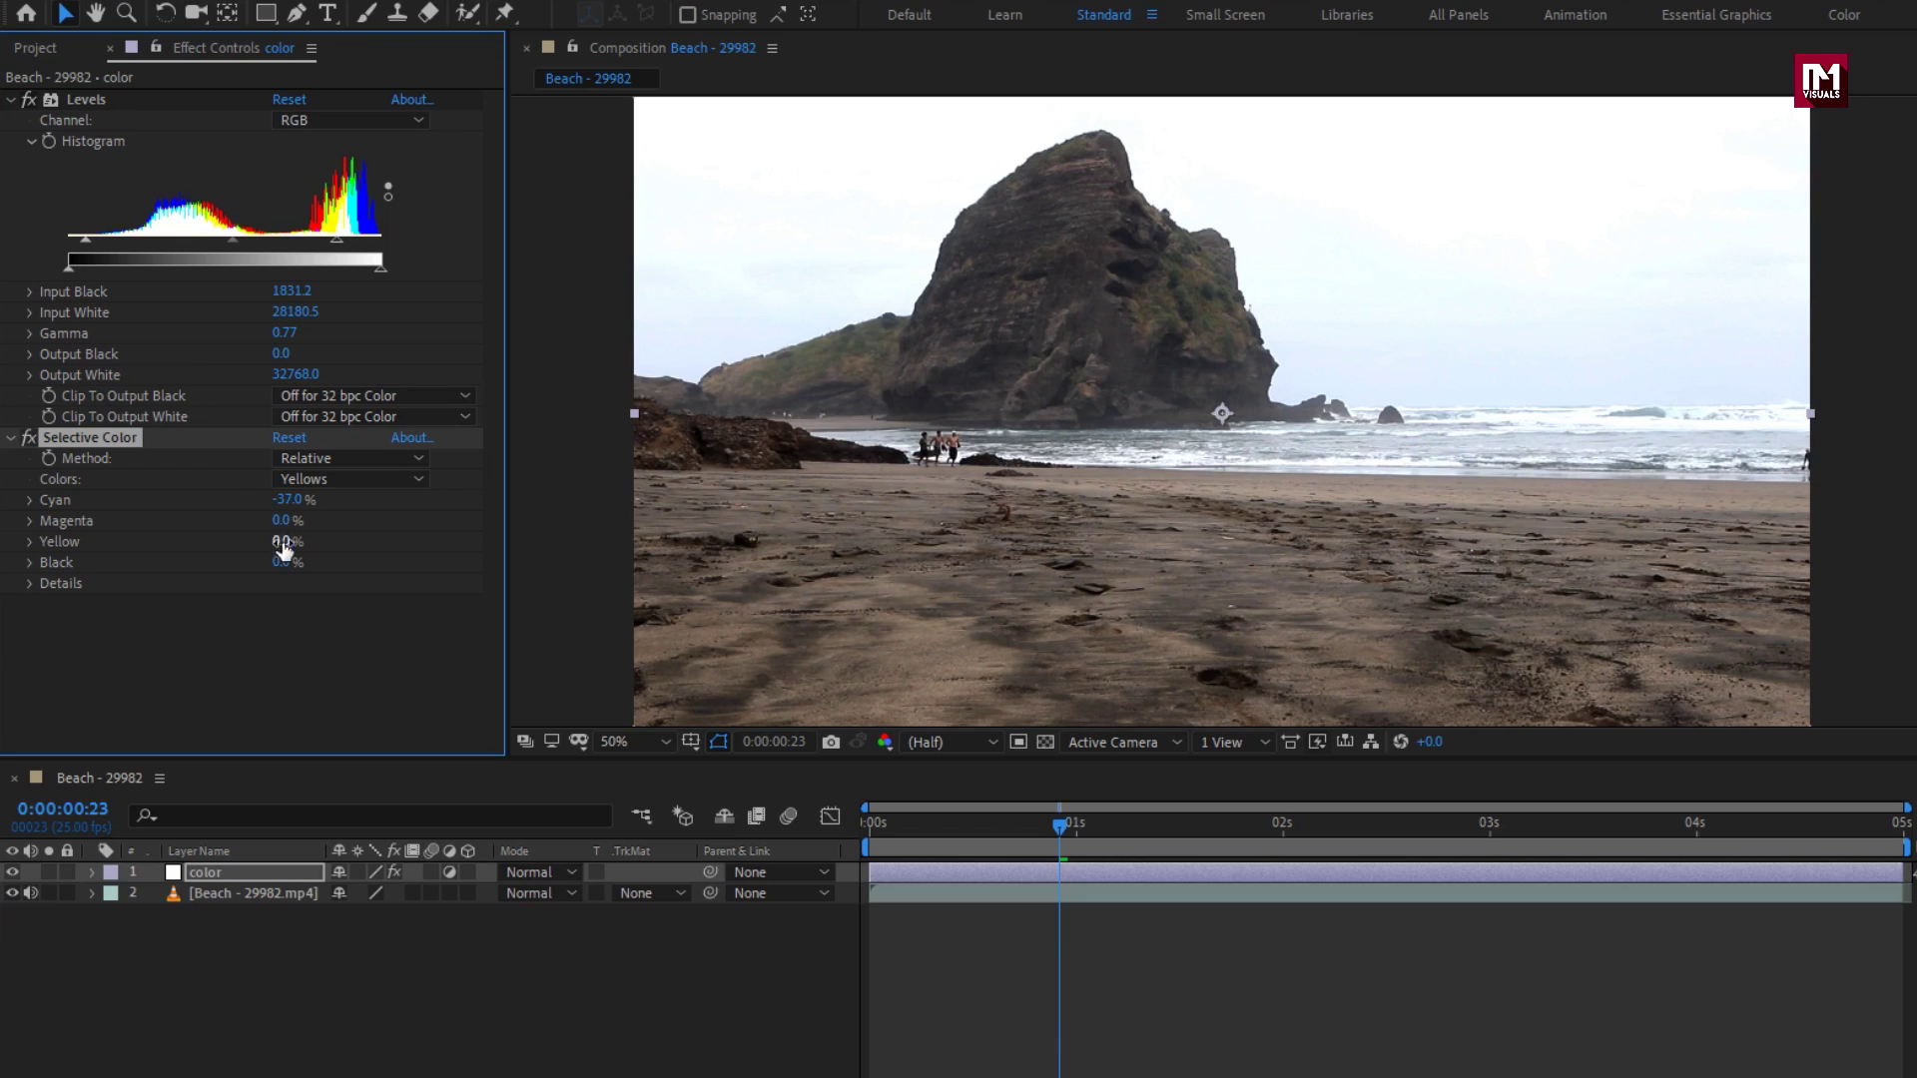
{"action": "left_click", "coordinate": [299, 480]}
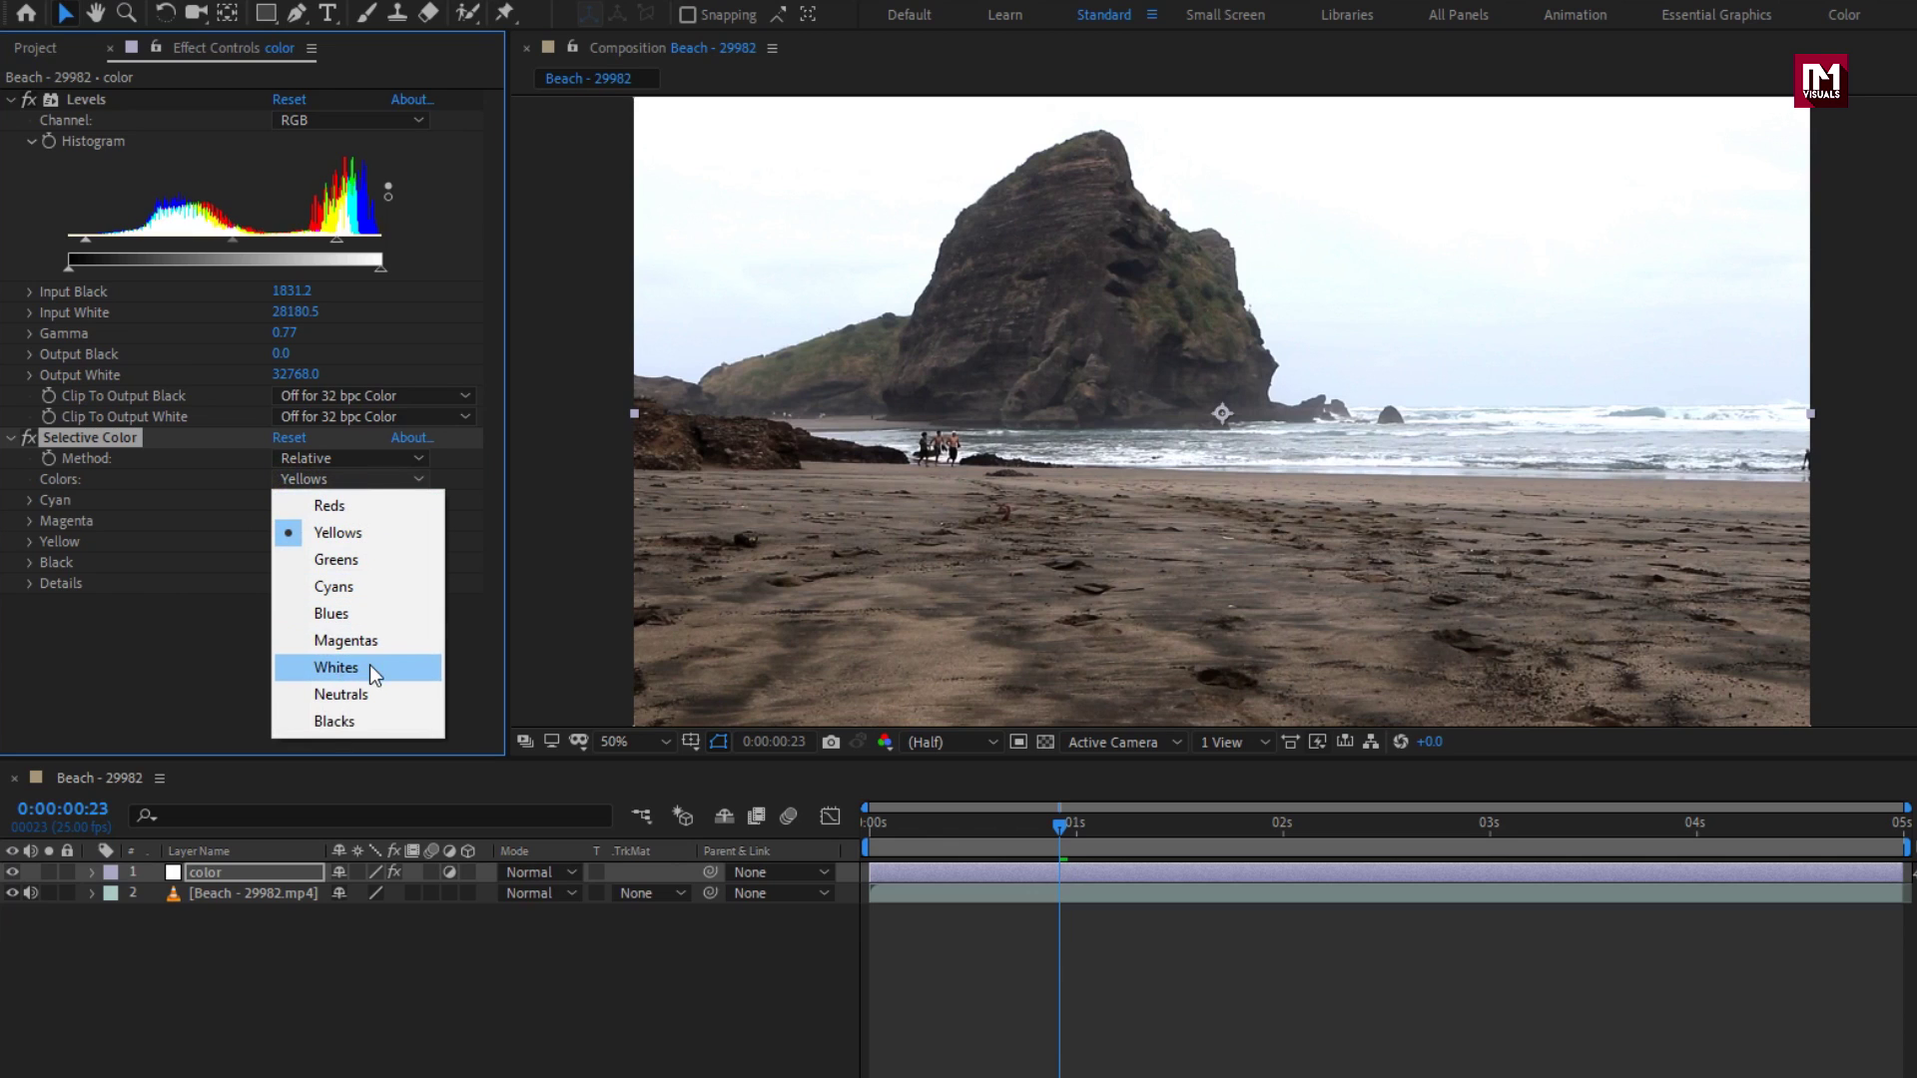
{"action": "left_click", "coordinate": [368, 623]}
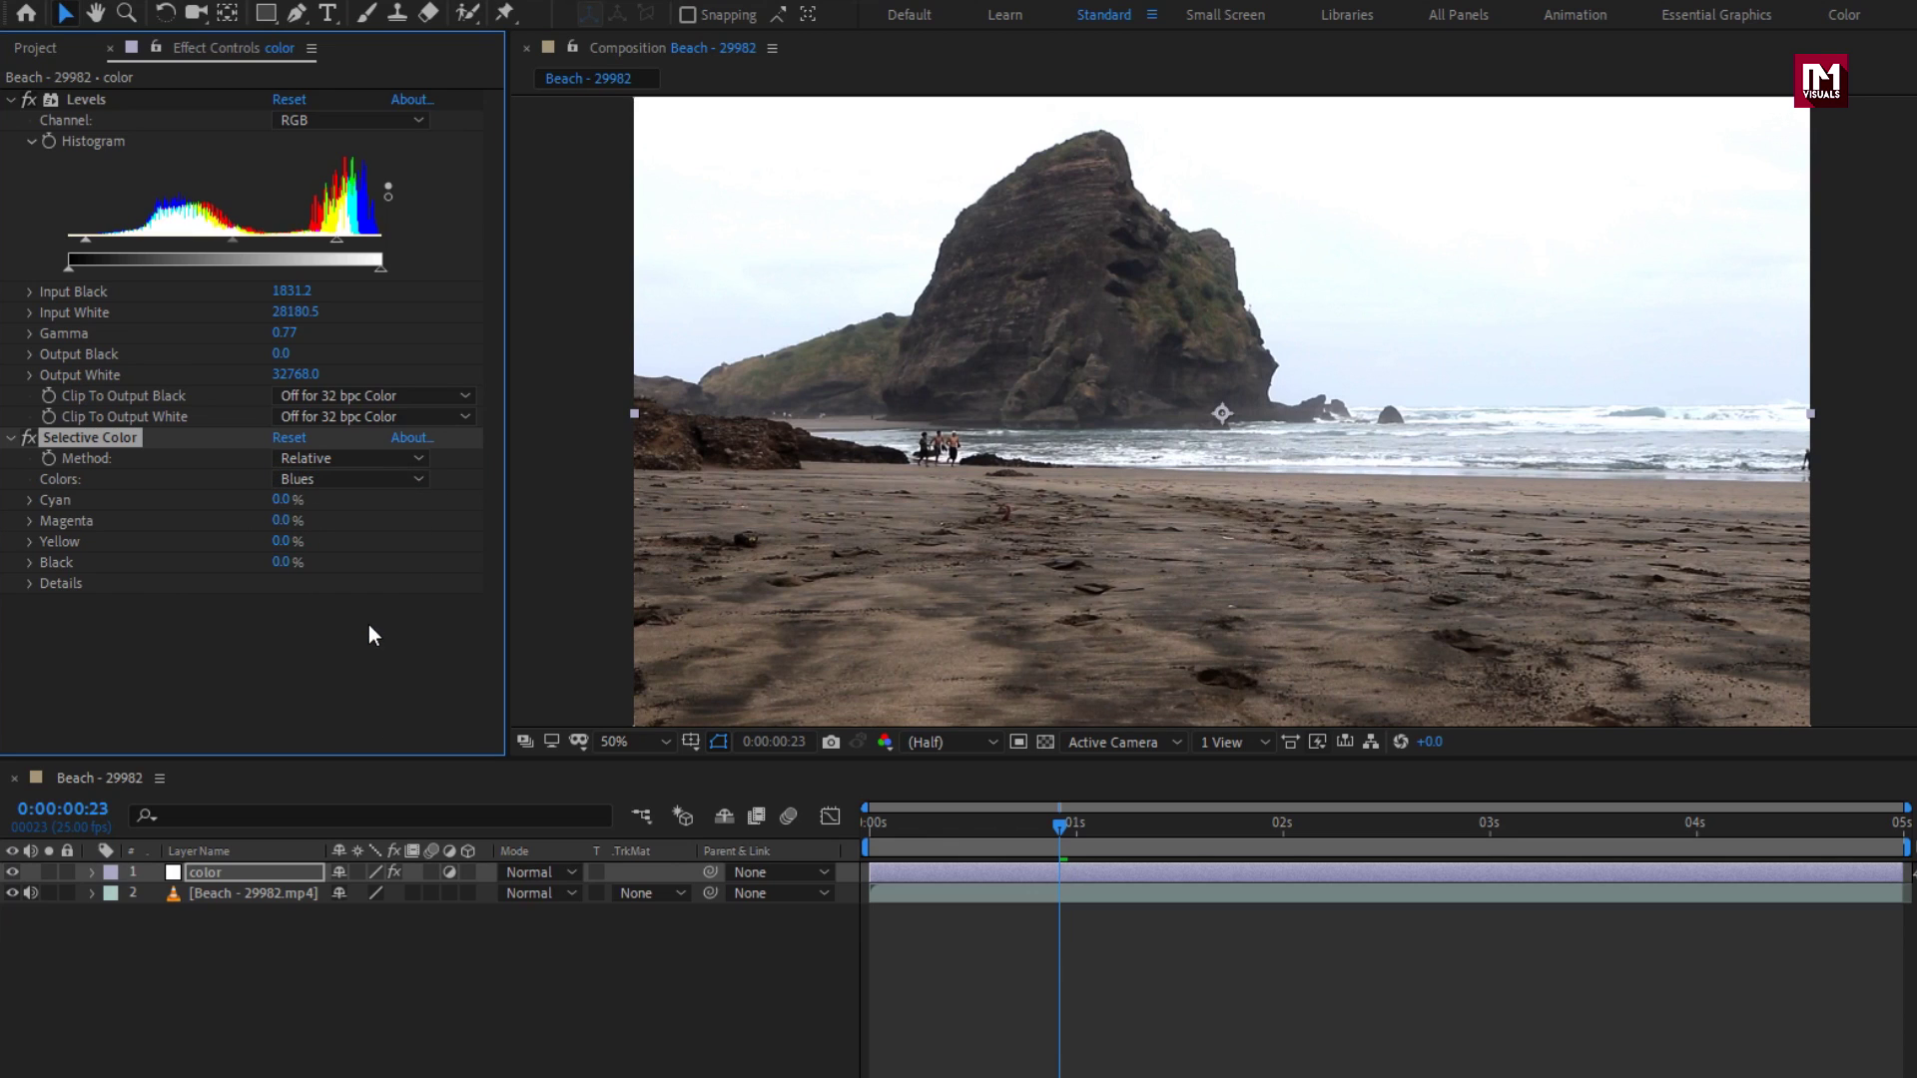
{"action": "left_click_drag", "start_coordinate": [282, 504], "coordinate": [204, 524]}
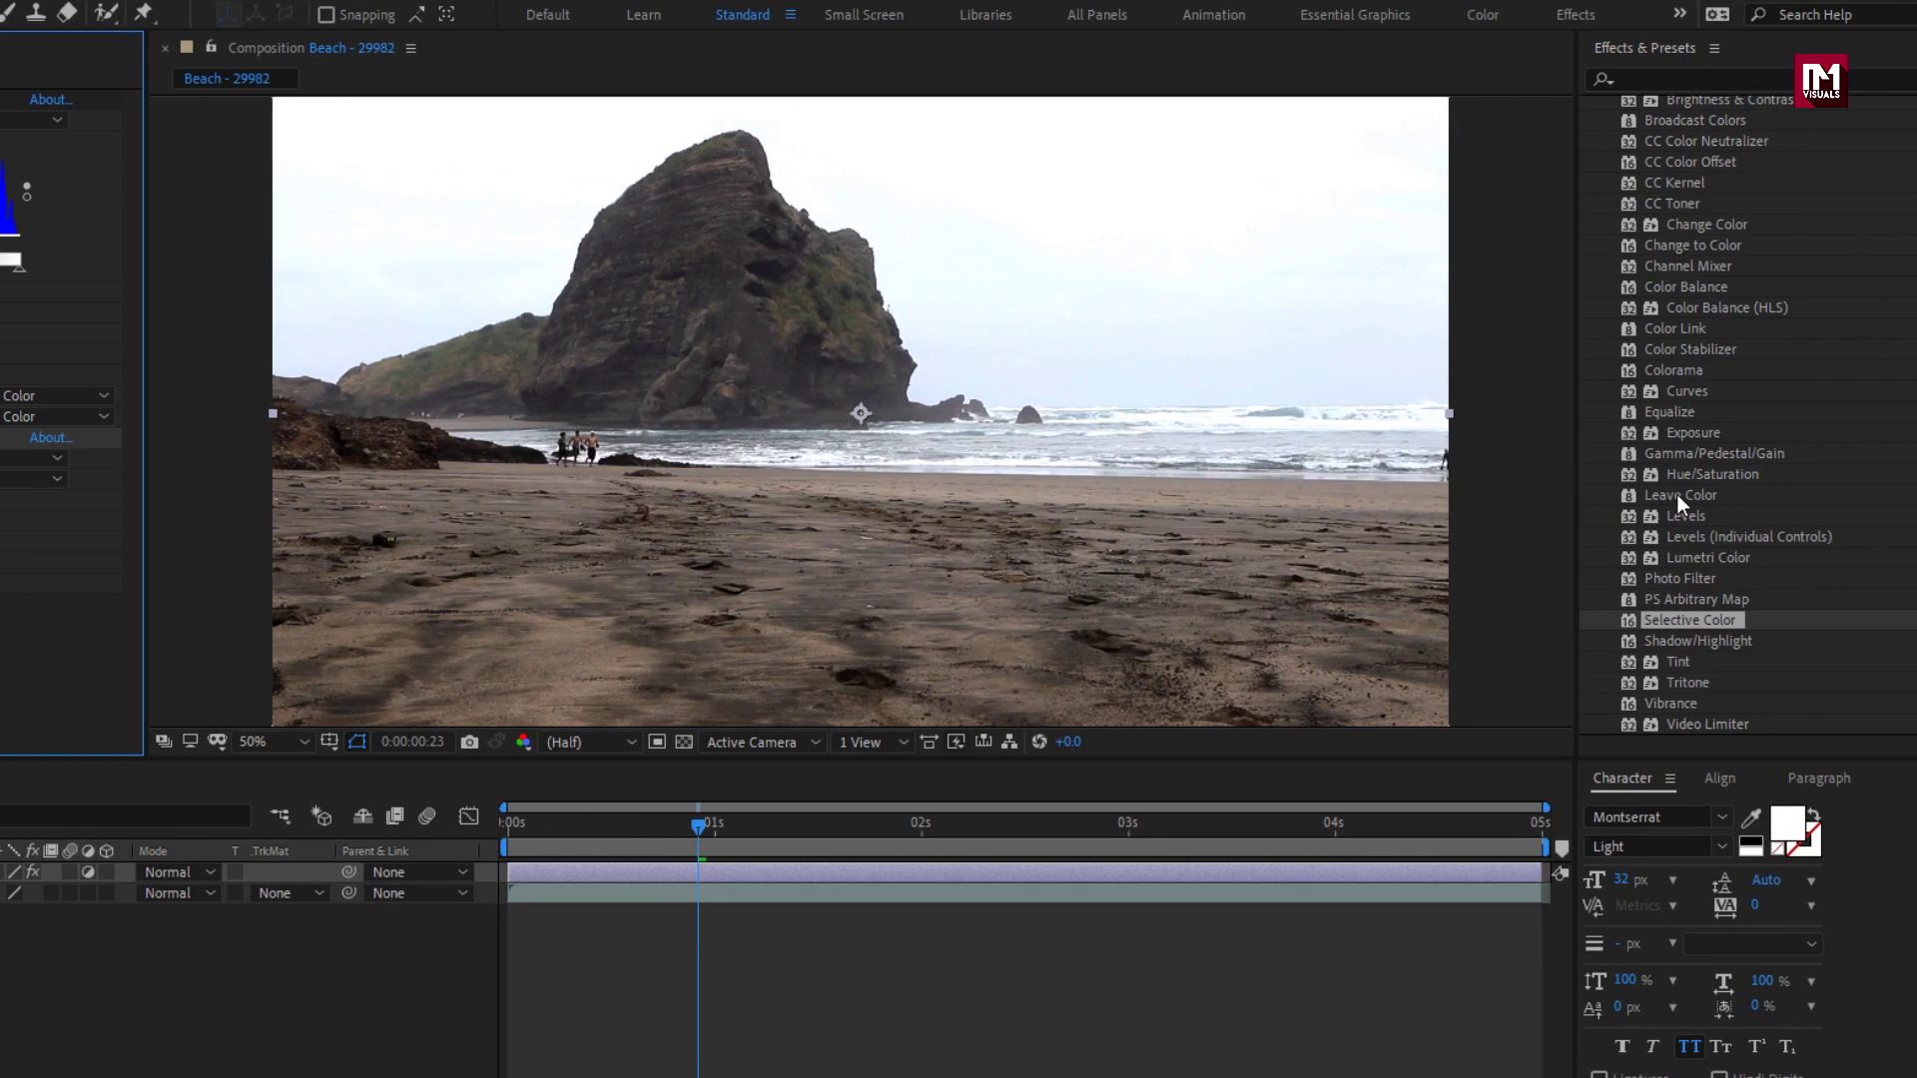
- Find Unsharp Mask by searching 'uns' and apply it to the color layer
{"action": "scroll", "coordinate": [1700, 489], "scroll_direction": "up", "scroll_amount": 3}
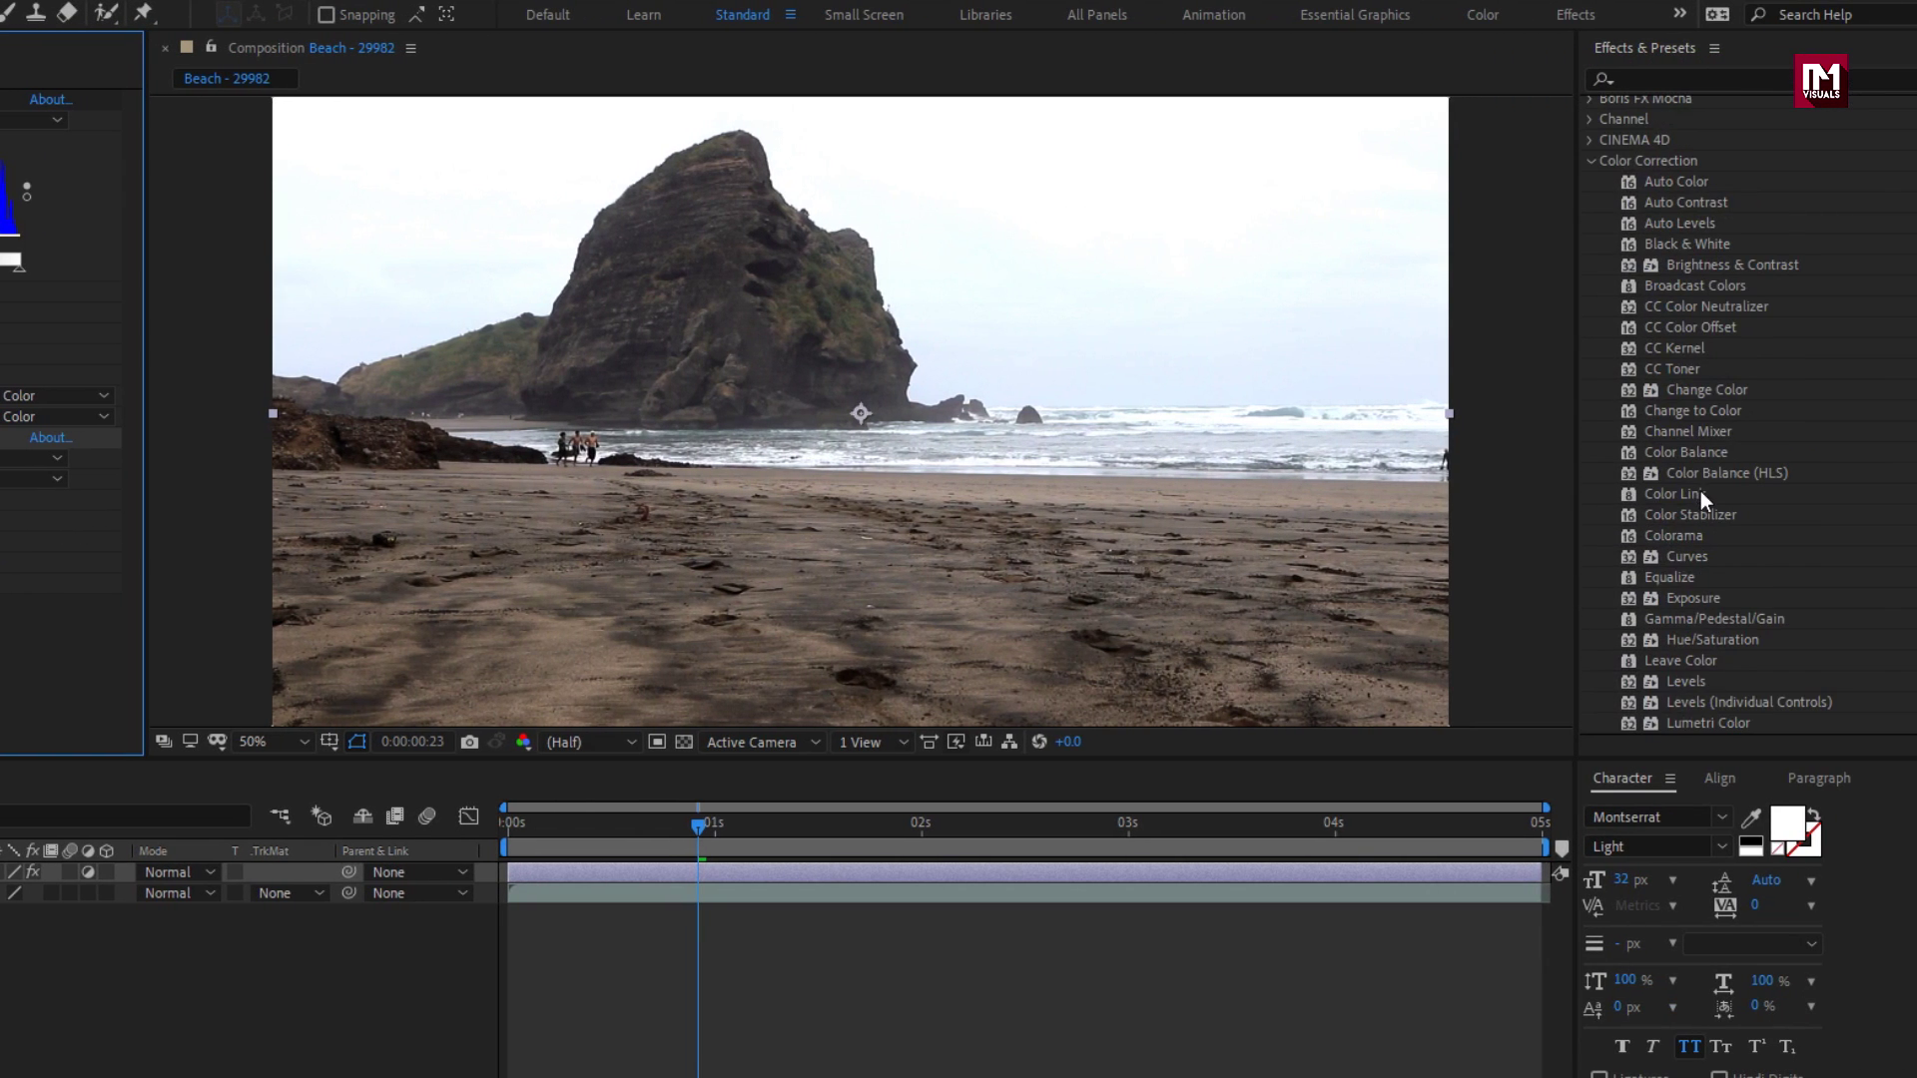
{"action": "left_click", "coordinate": [1663, 77]}
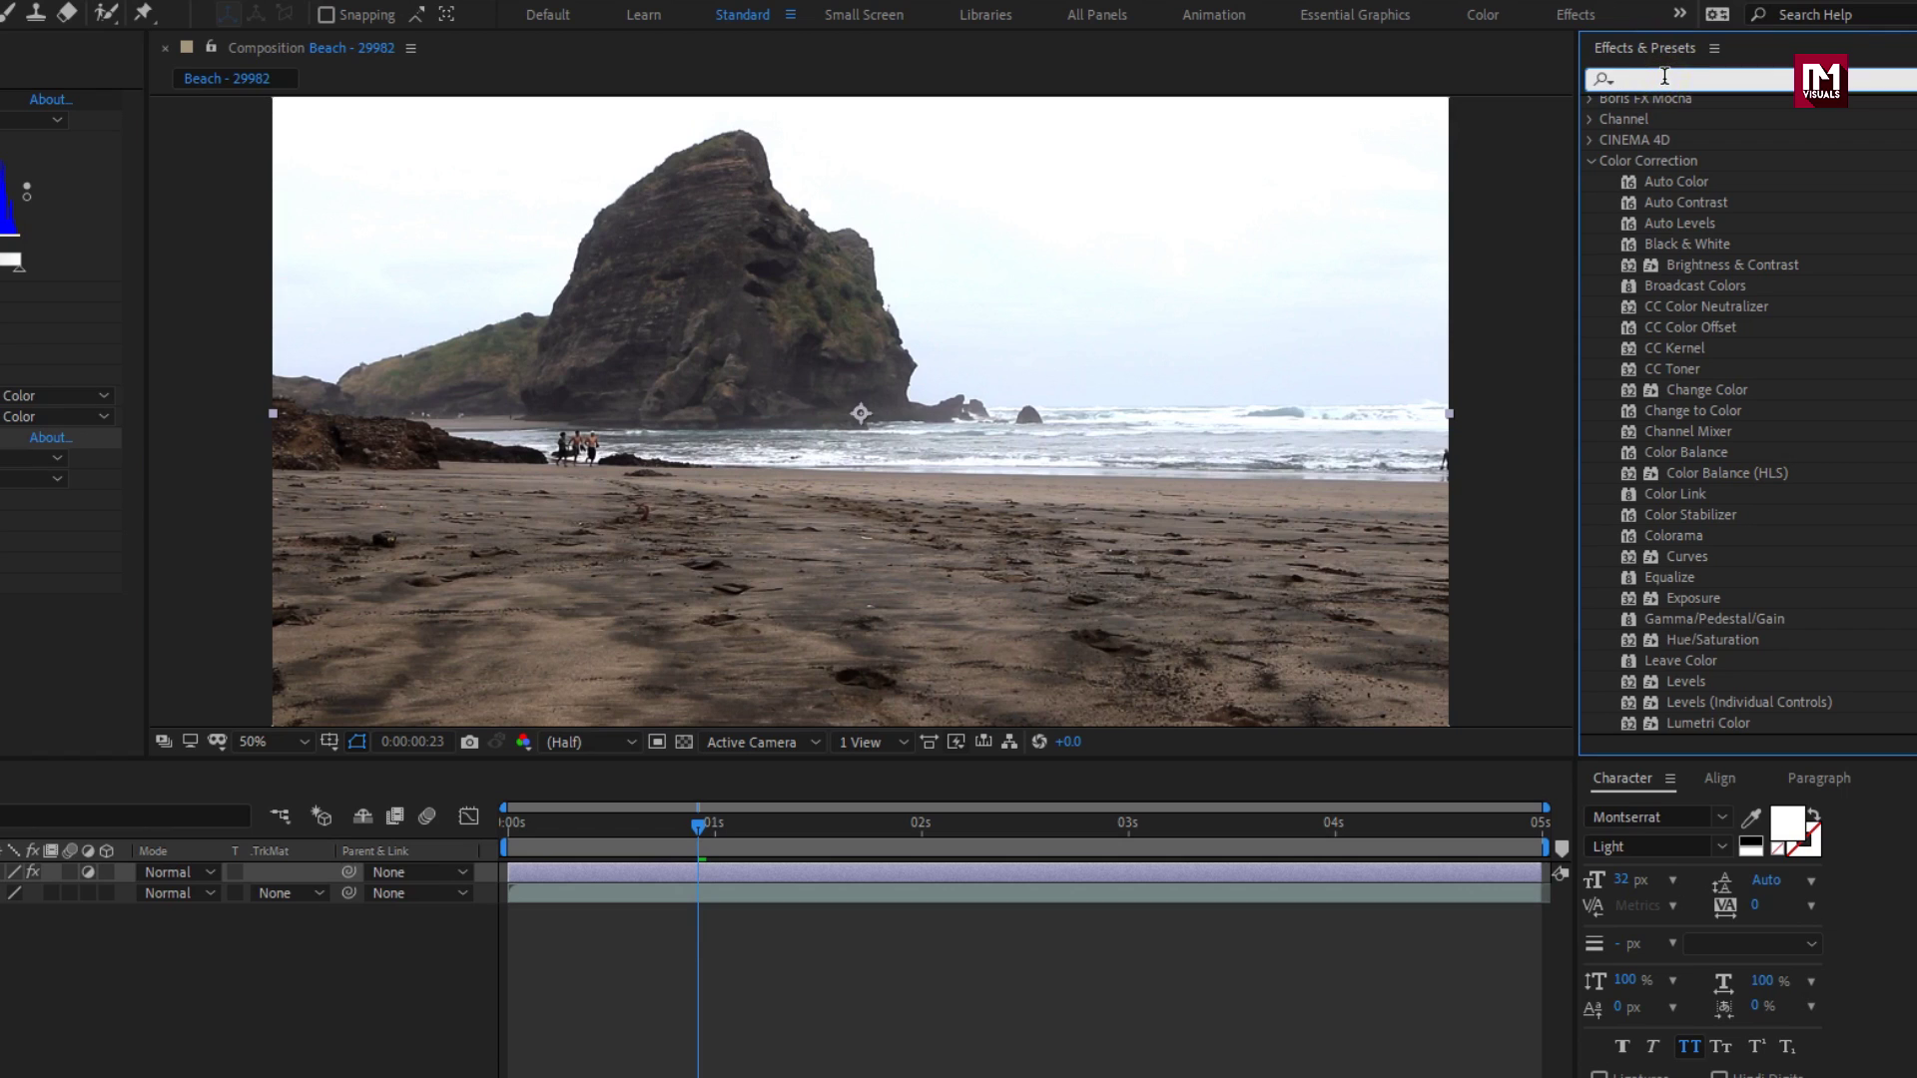
{"action": "type", "text": "uns"}
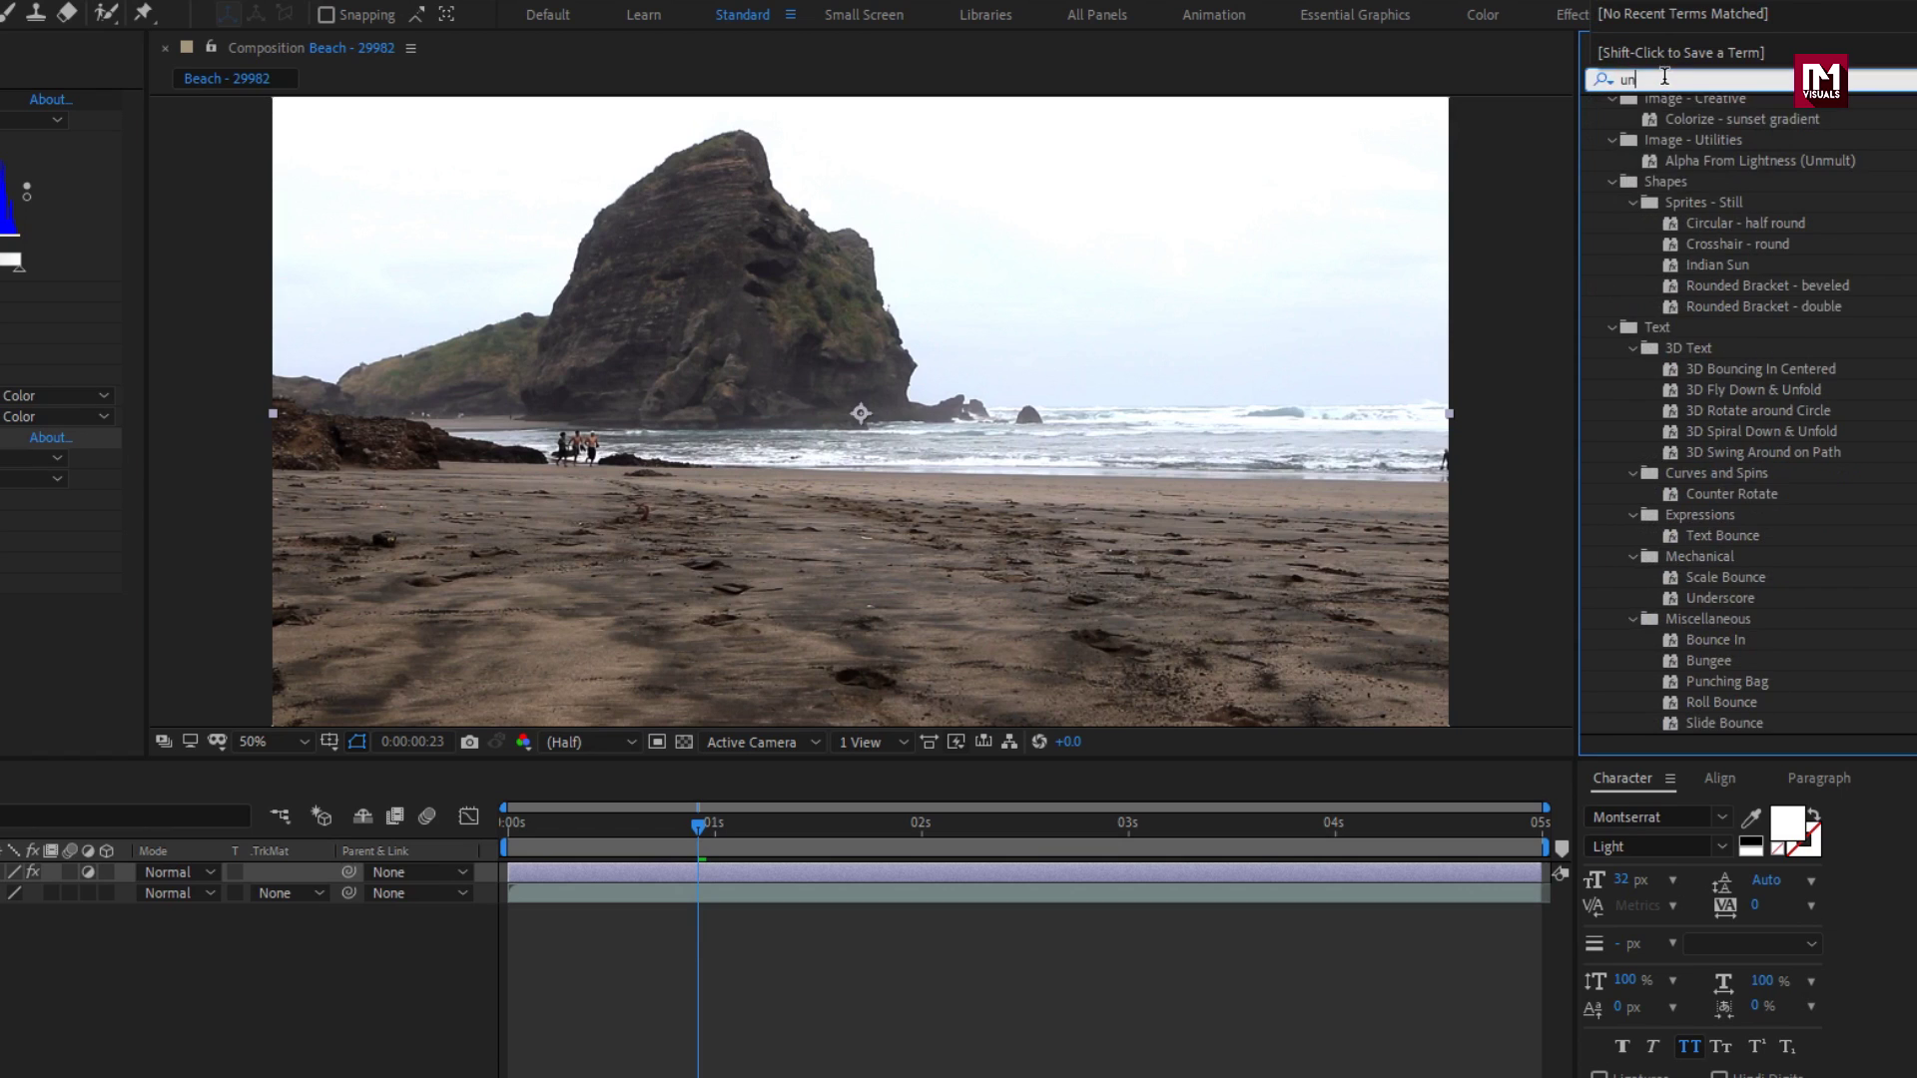
{"action": "double_click", "coordinate": [1685, 191]}
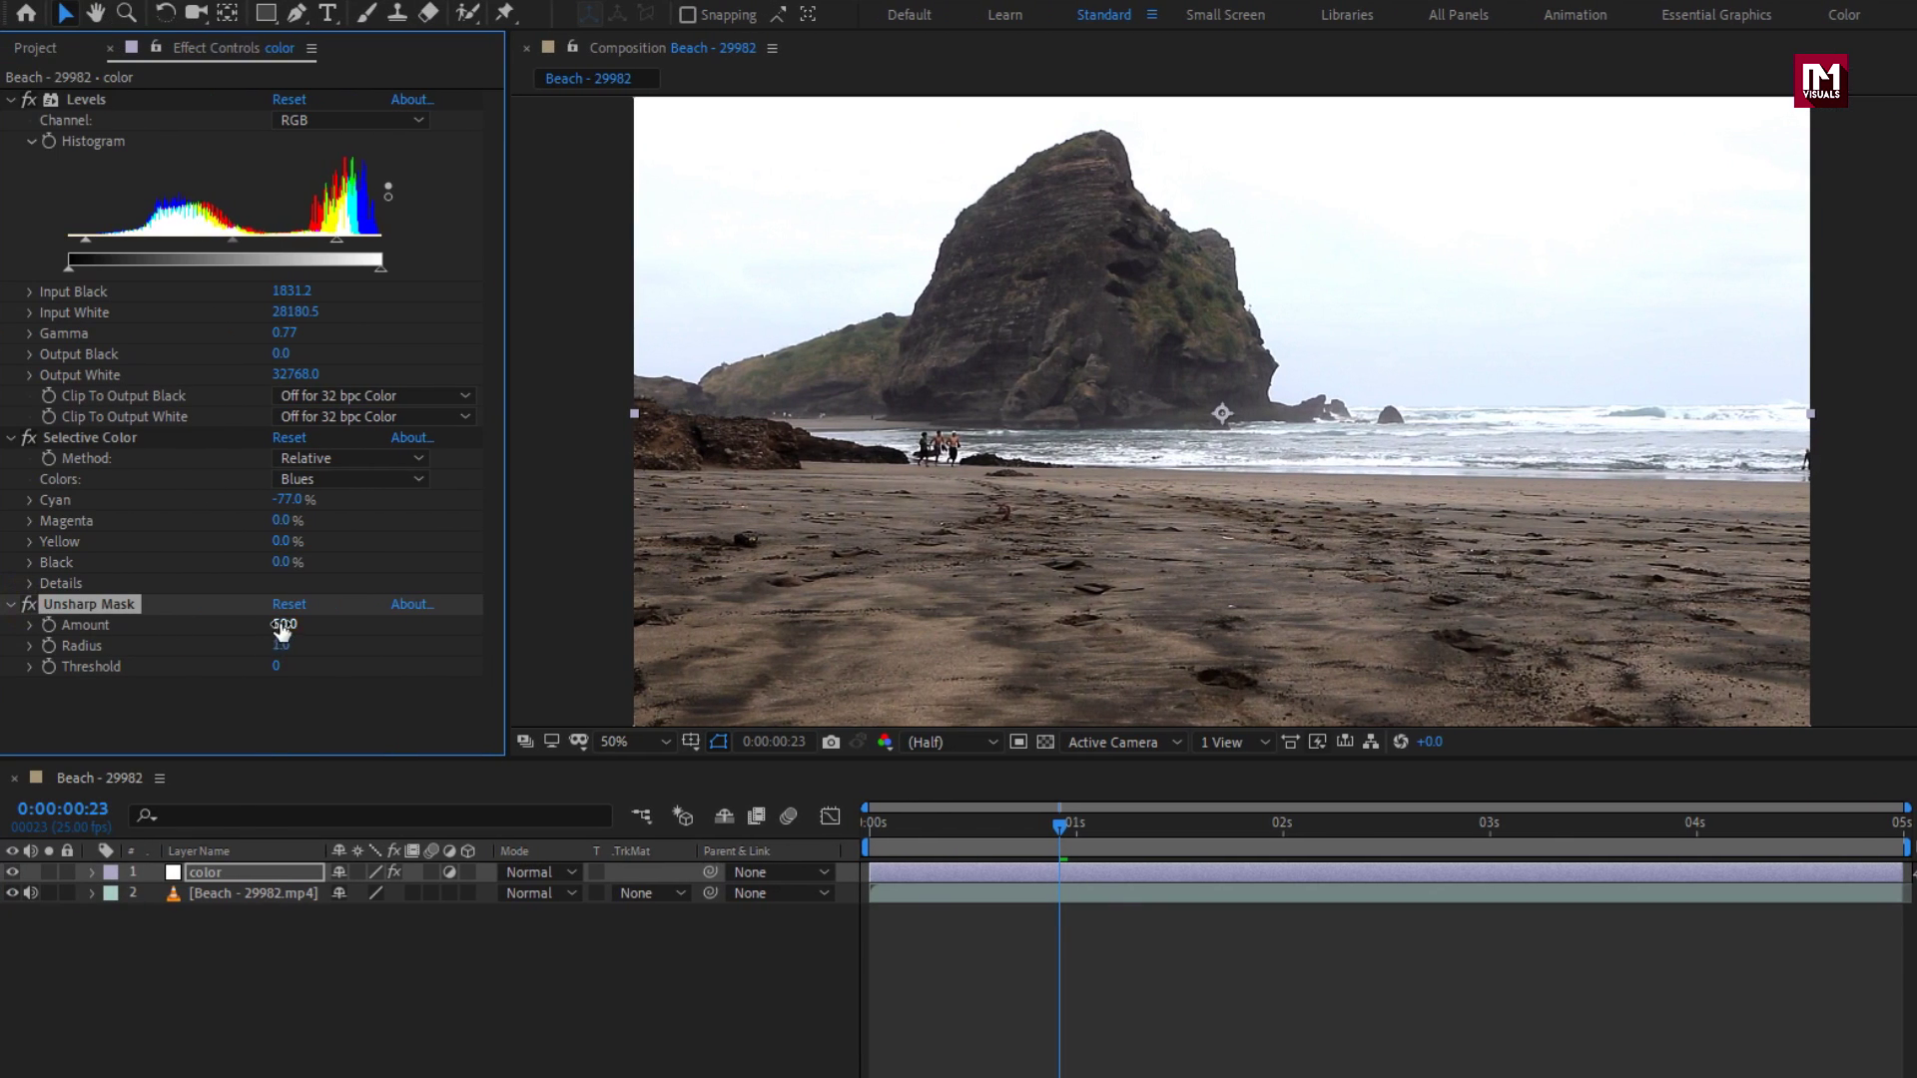
- Set Unsharp Mask Amount to 20 and Radius to 5, then collapse Levels and Selective Color
{"action": "left_click", "coordinate": [283, 625]}
{"action": "type", "text": "20"}
{"action": "left_click", "coordinate": [279, 647]}
{"action": "type", "text": "5"}
{"action": "left_click", "coordinate": [10, 100]}
{"action": "left_click", "coordinate": [10, 120]}
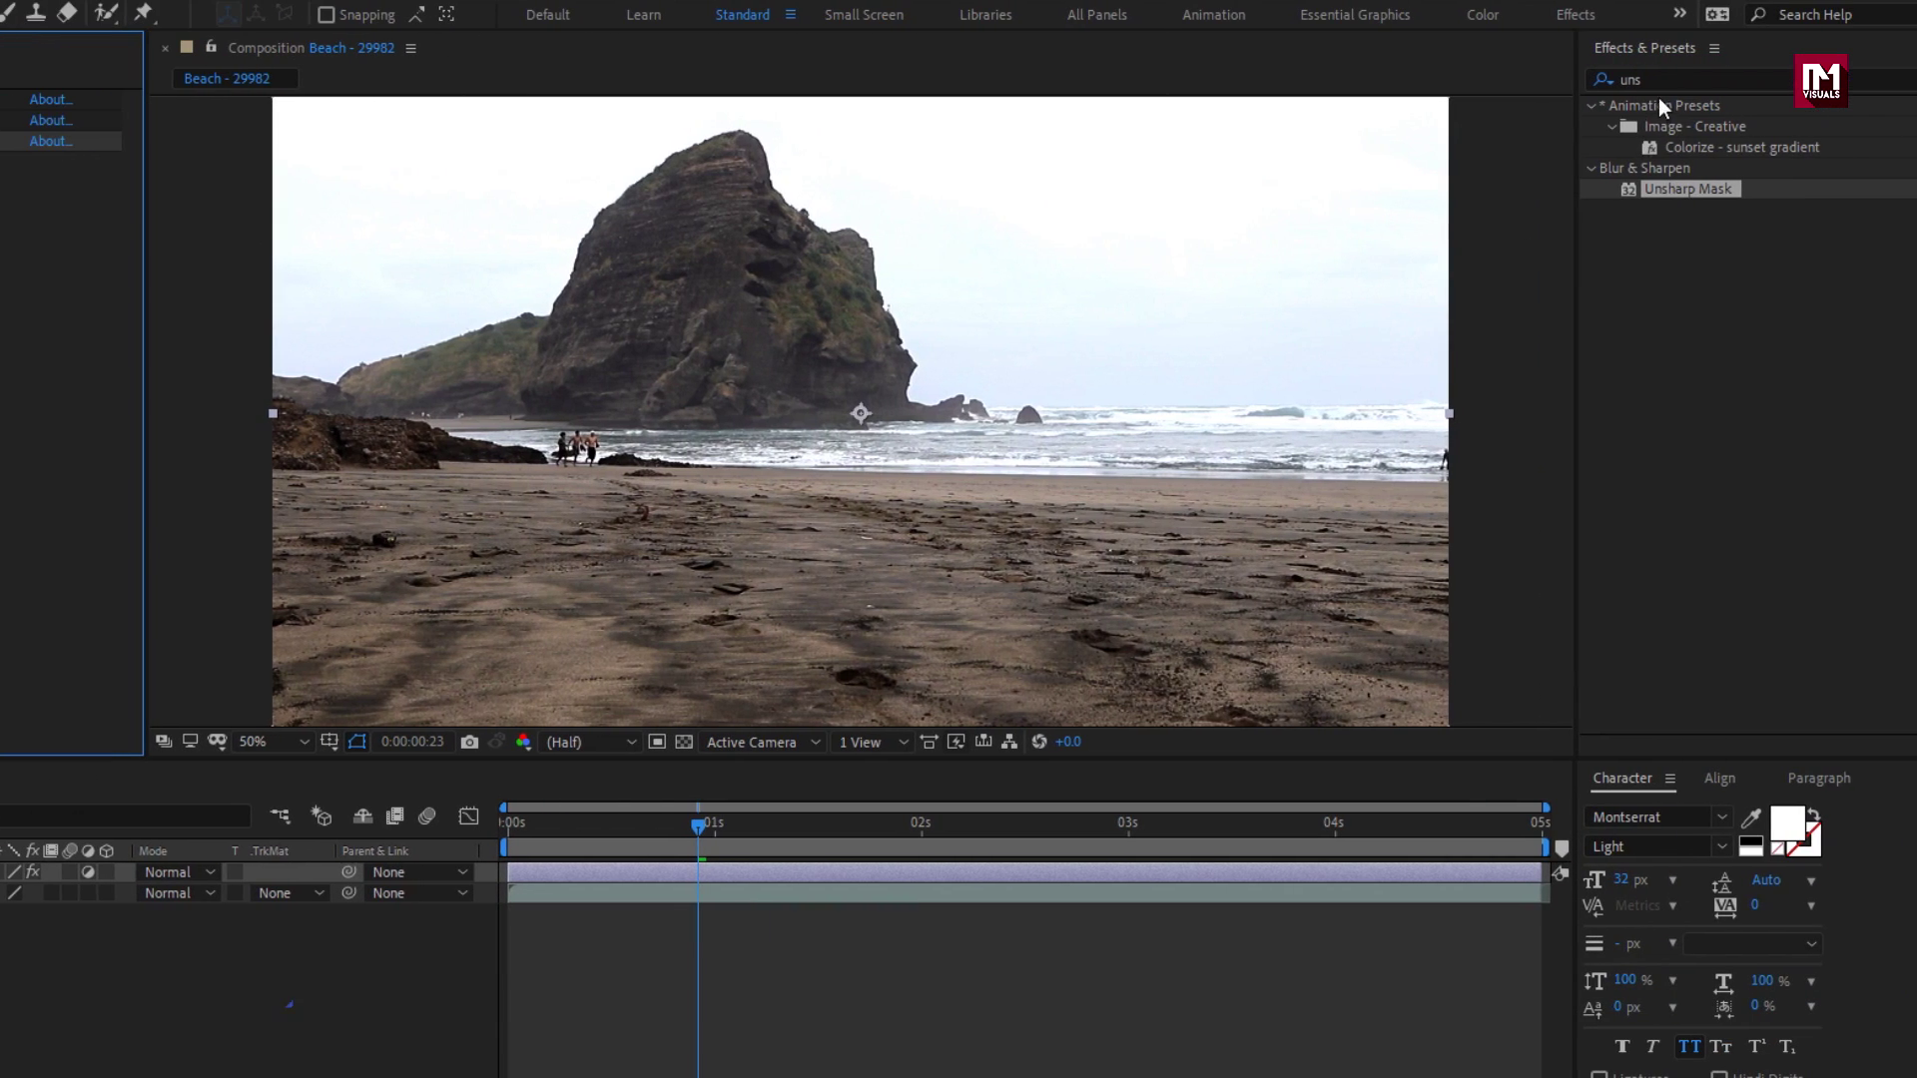
- Find Curves by searching 'cur' and apply it to the color layer
{"action": "key", "text": "BackSpace"}
{"action": "key", "text": "BackSpace"}
{"action": "key", "text": "BackSpace"}
{"action": "type", "text": "cur"}
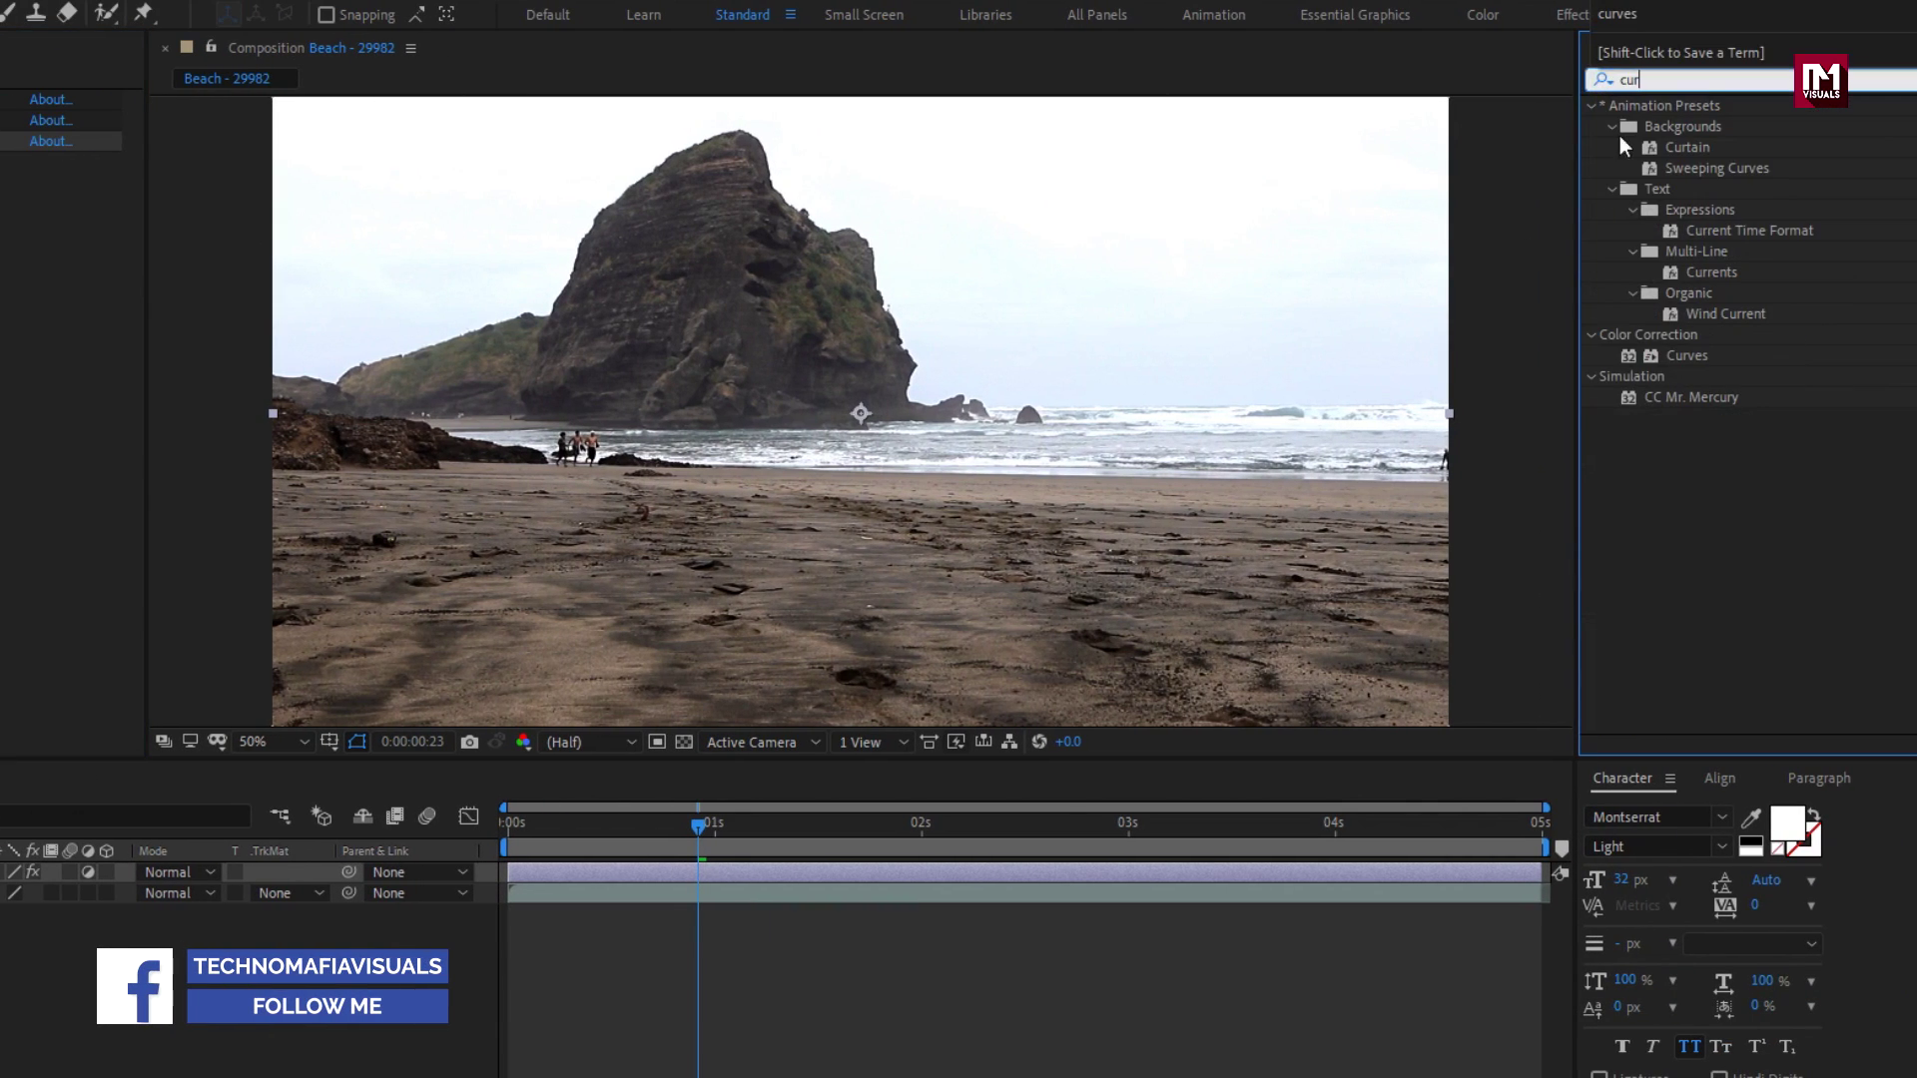
{"action": "left_click", "coordinate": [1685, 352]}
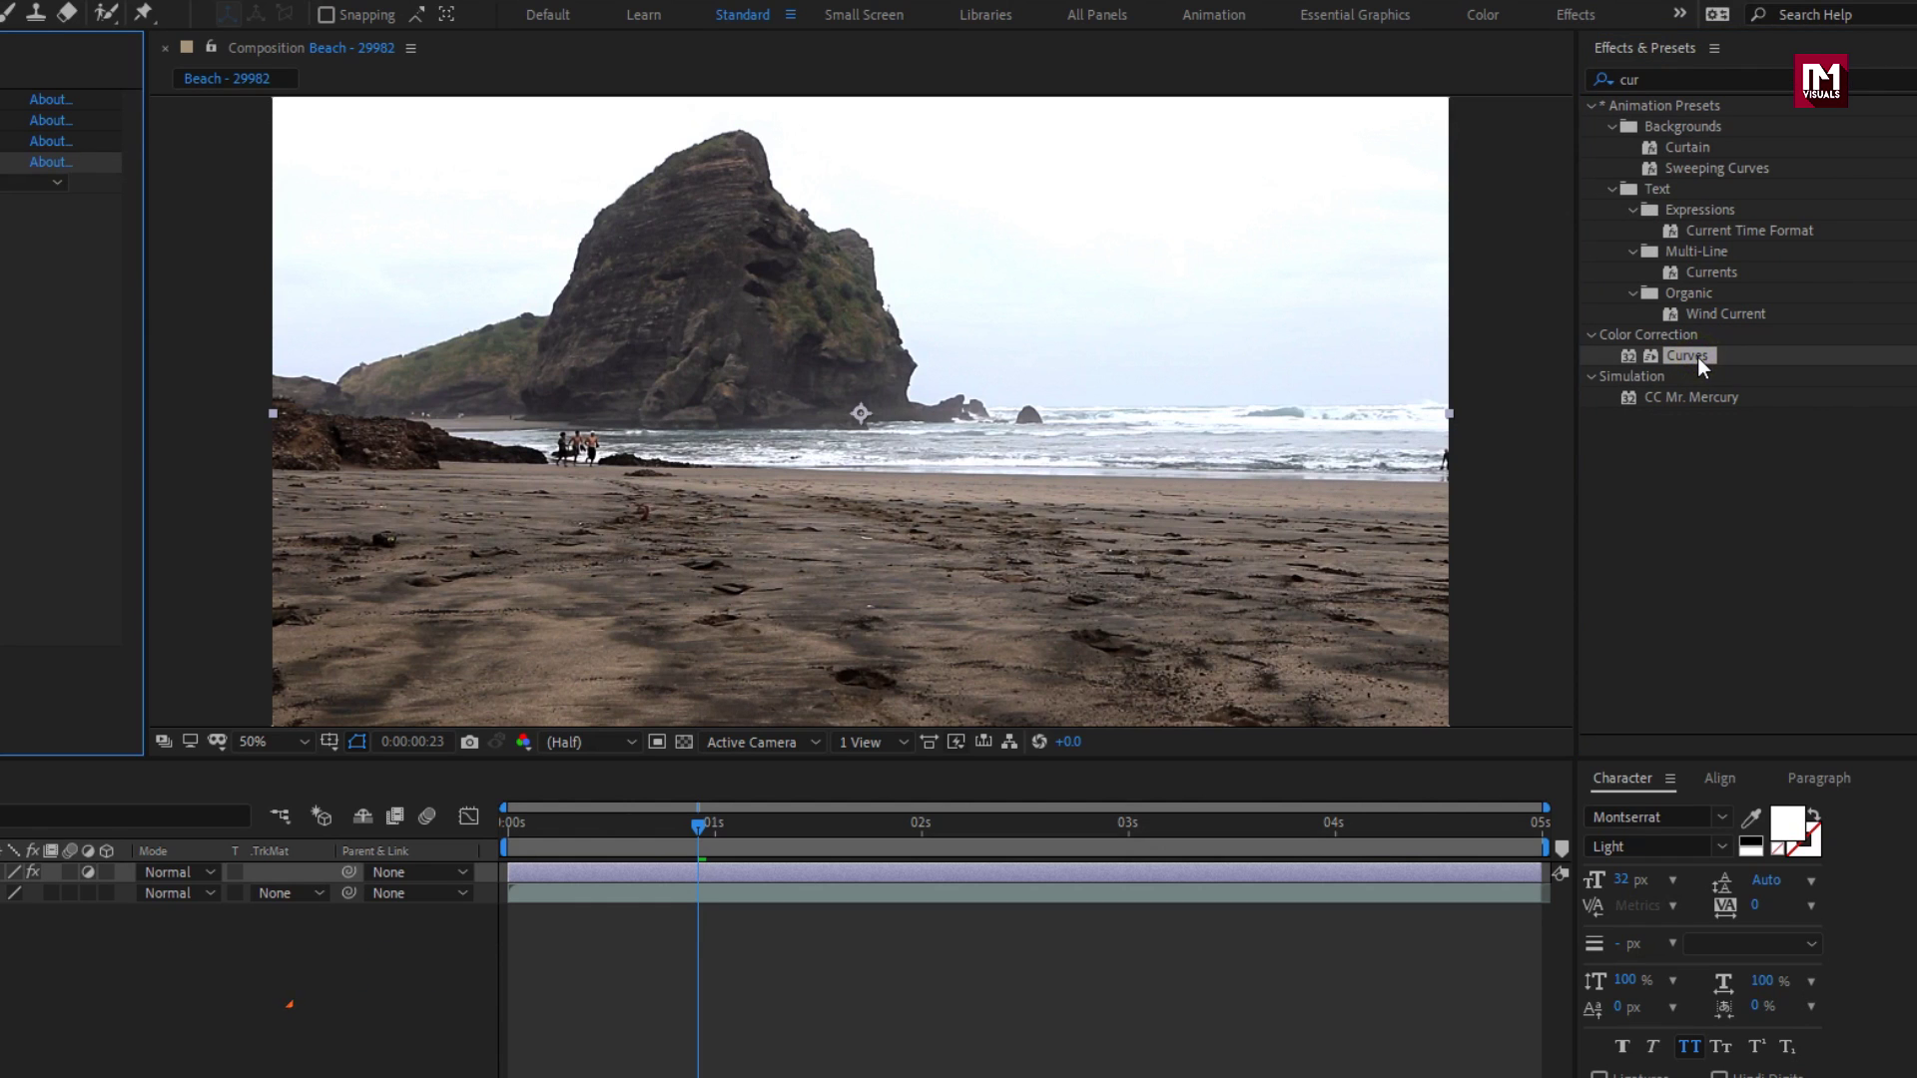
{"action": "double_click", "coordinate": [1697, 356]}
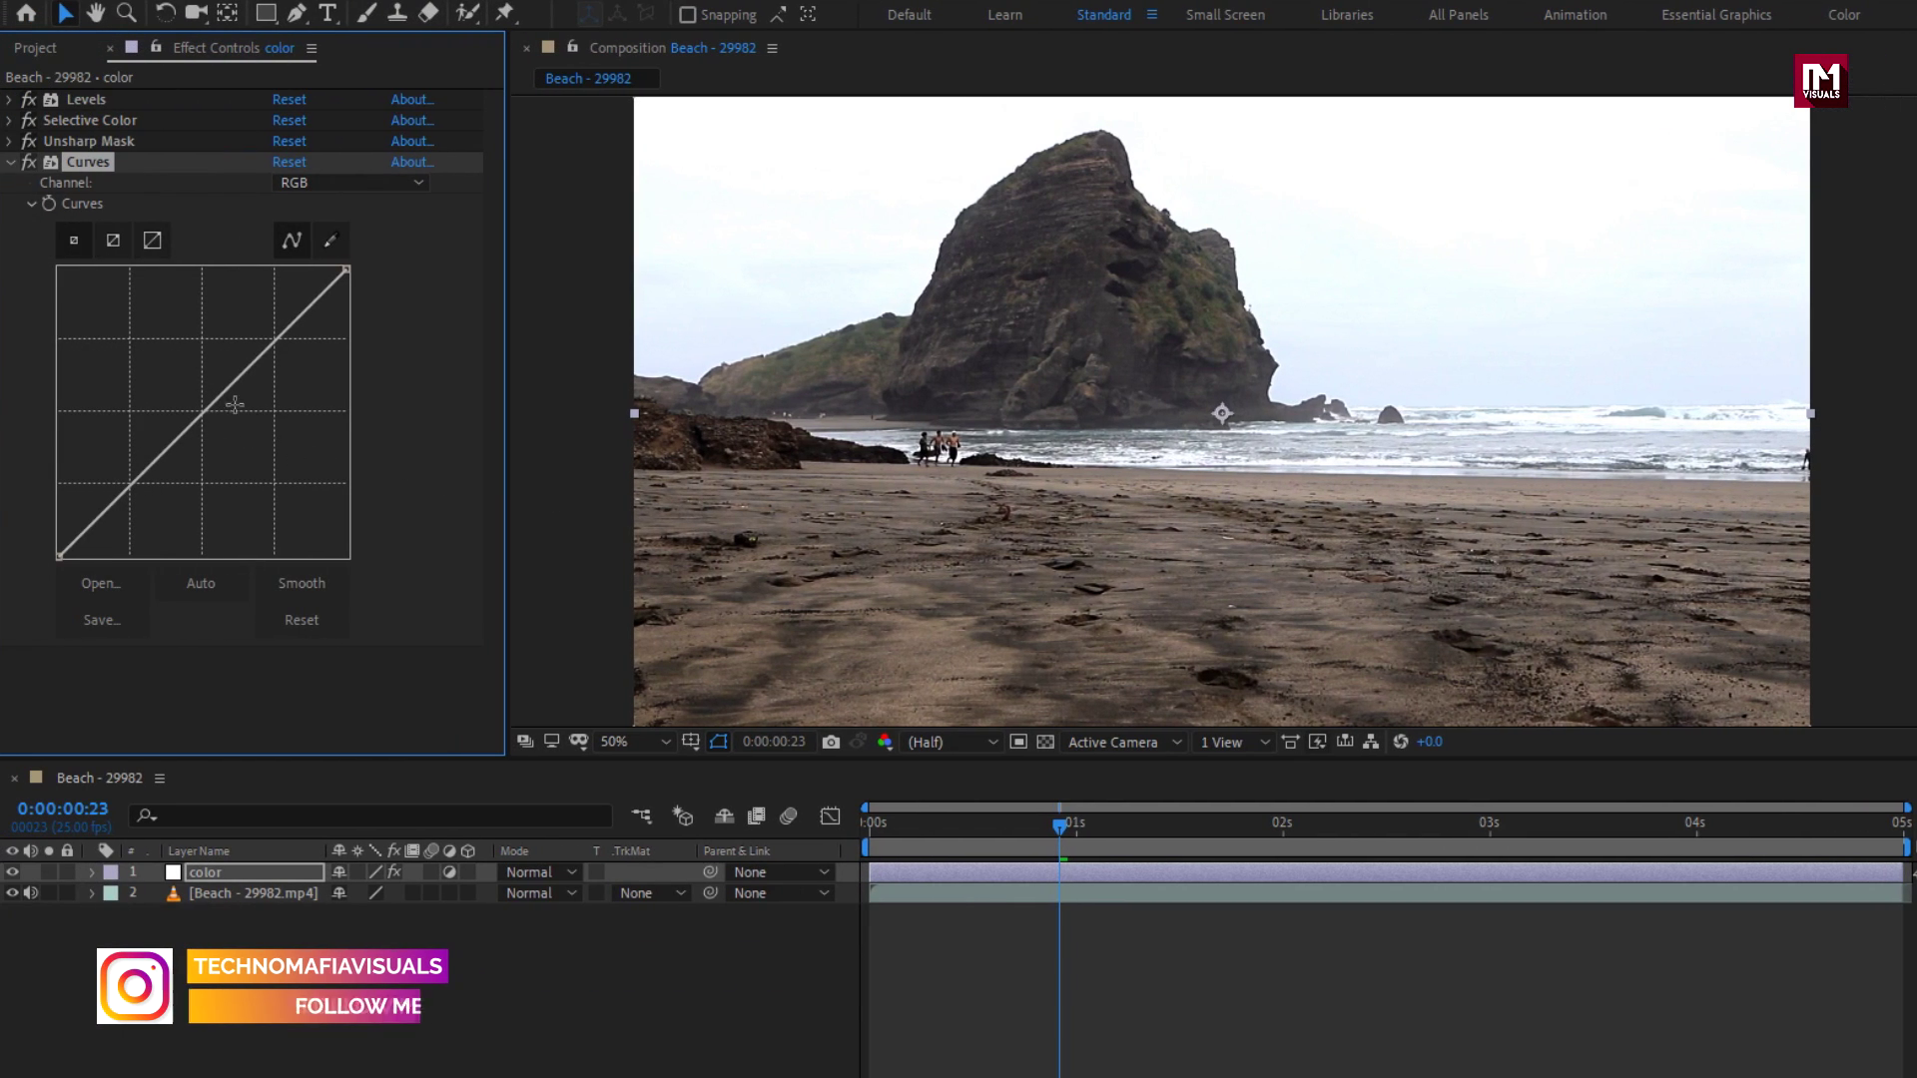
- Bend the RGB curve into a gentle S: raise an upper point, pull a lower point down
{"action": "left_click", "coordinate": [271, 337]}
{"action": "left_click_drag", "start_coordinate": [273, 338], "coordinate": [259, 337]}
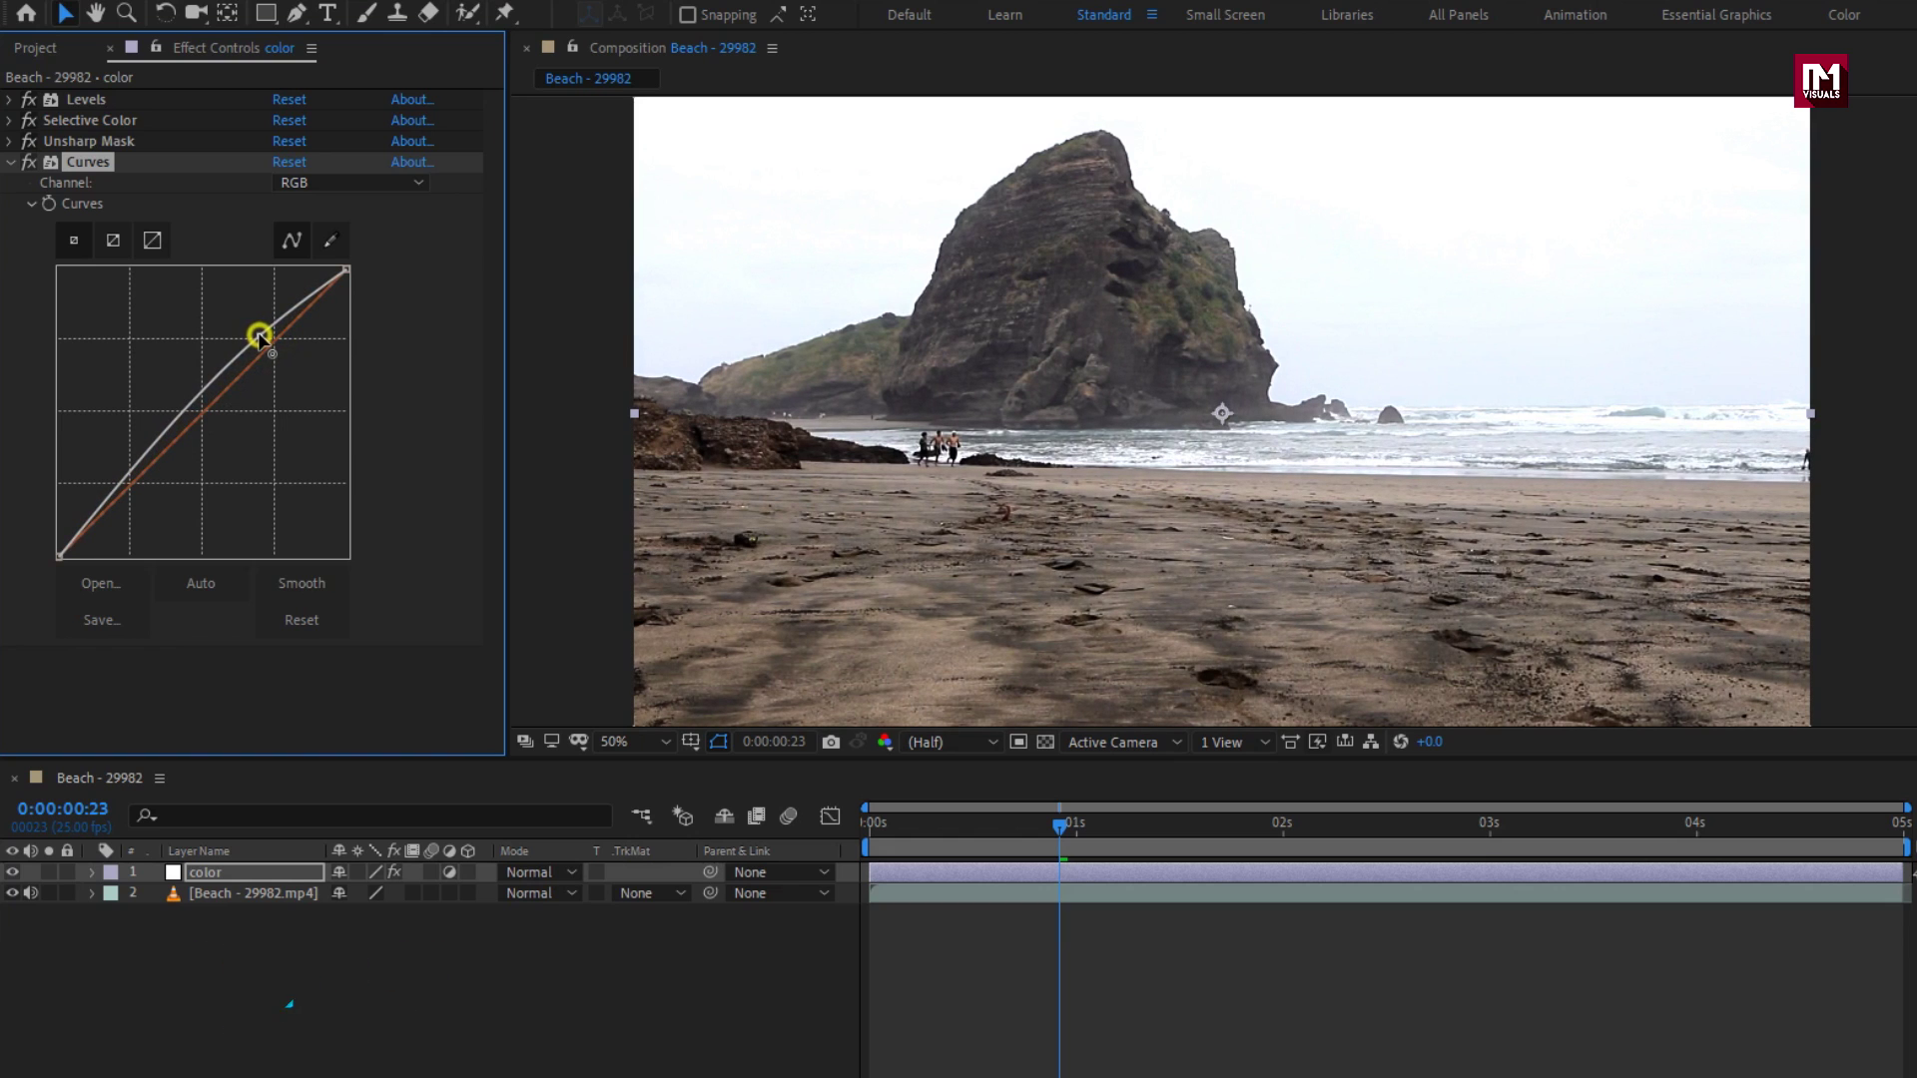
{"action": "left_click", "coordinate": [133, 465]}
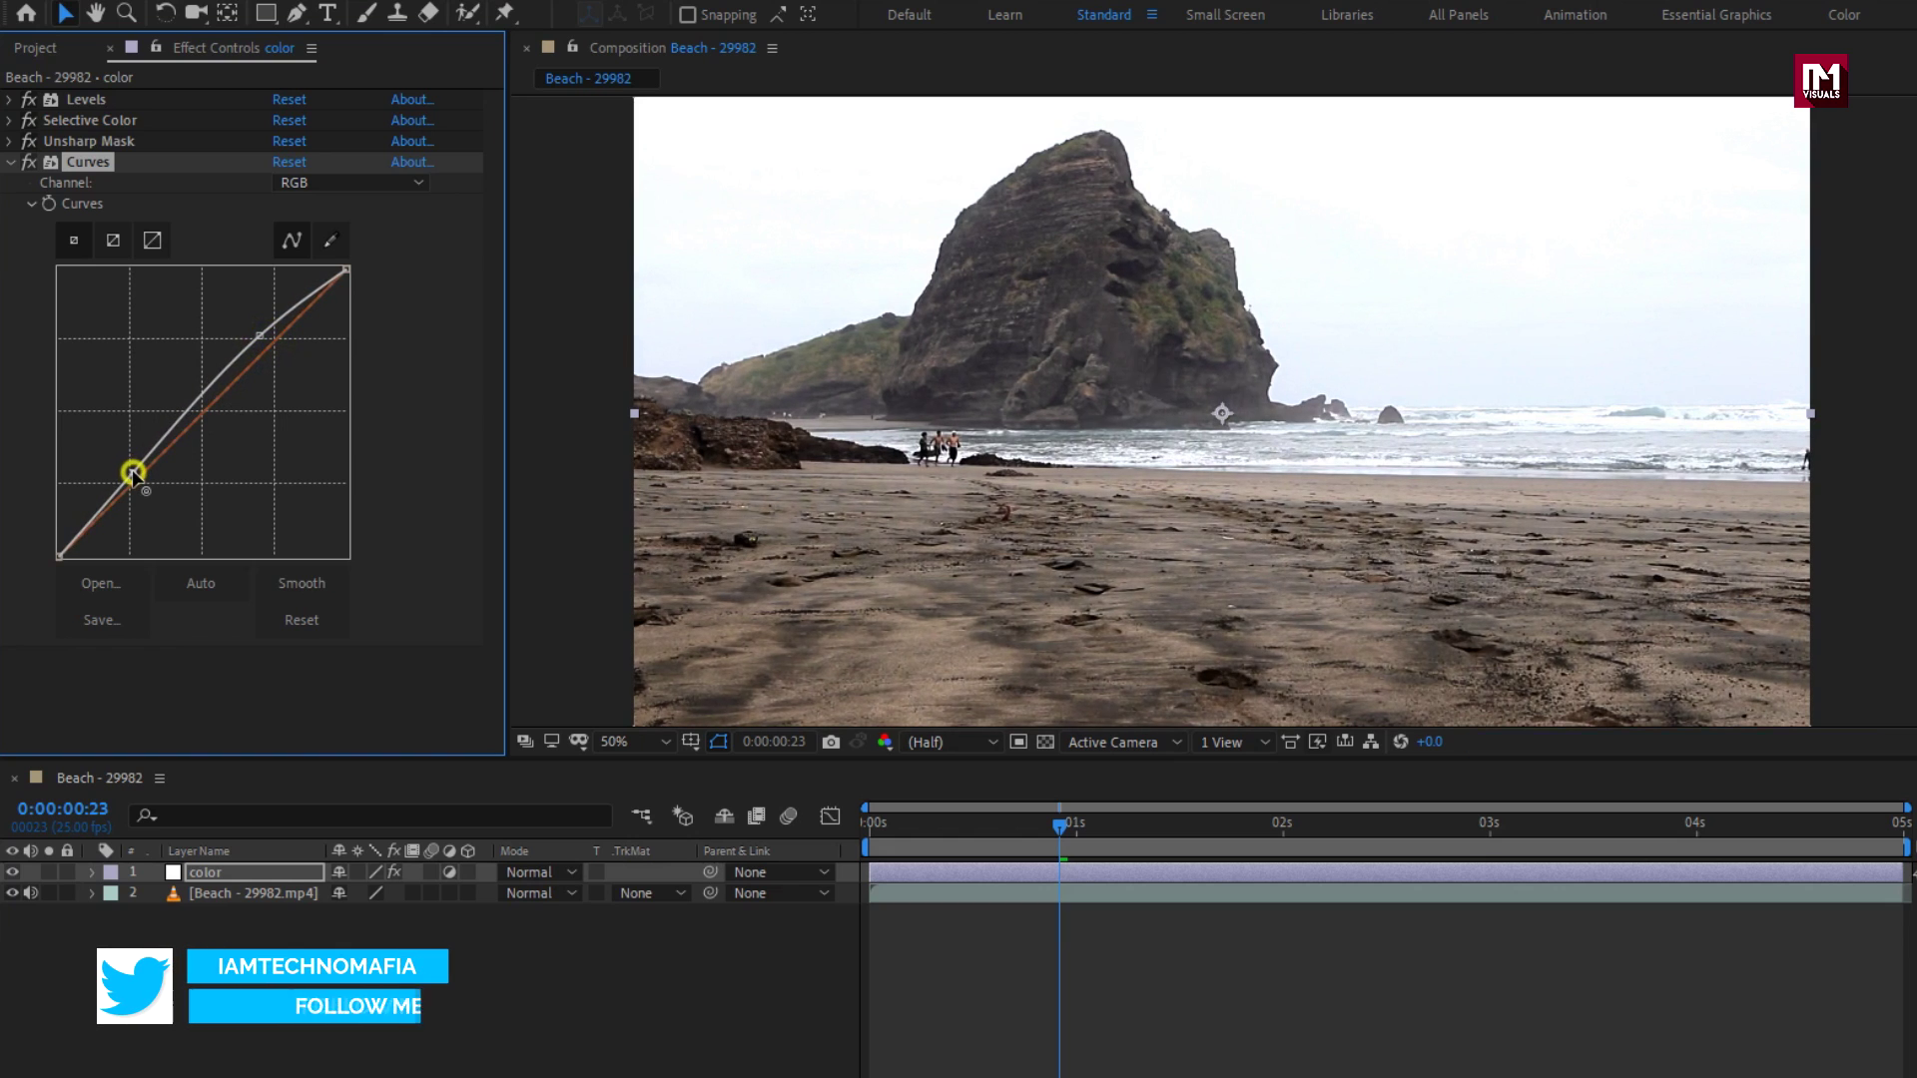
{"action": "left_click_drag", "start_coordinate": [133, 470], "coordinate": [133, 495]}
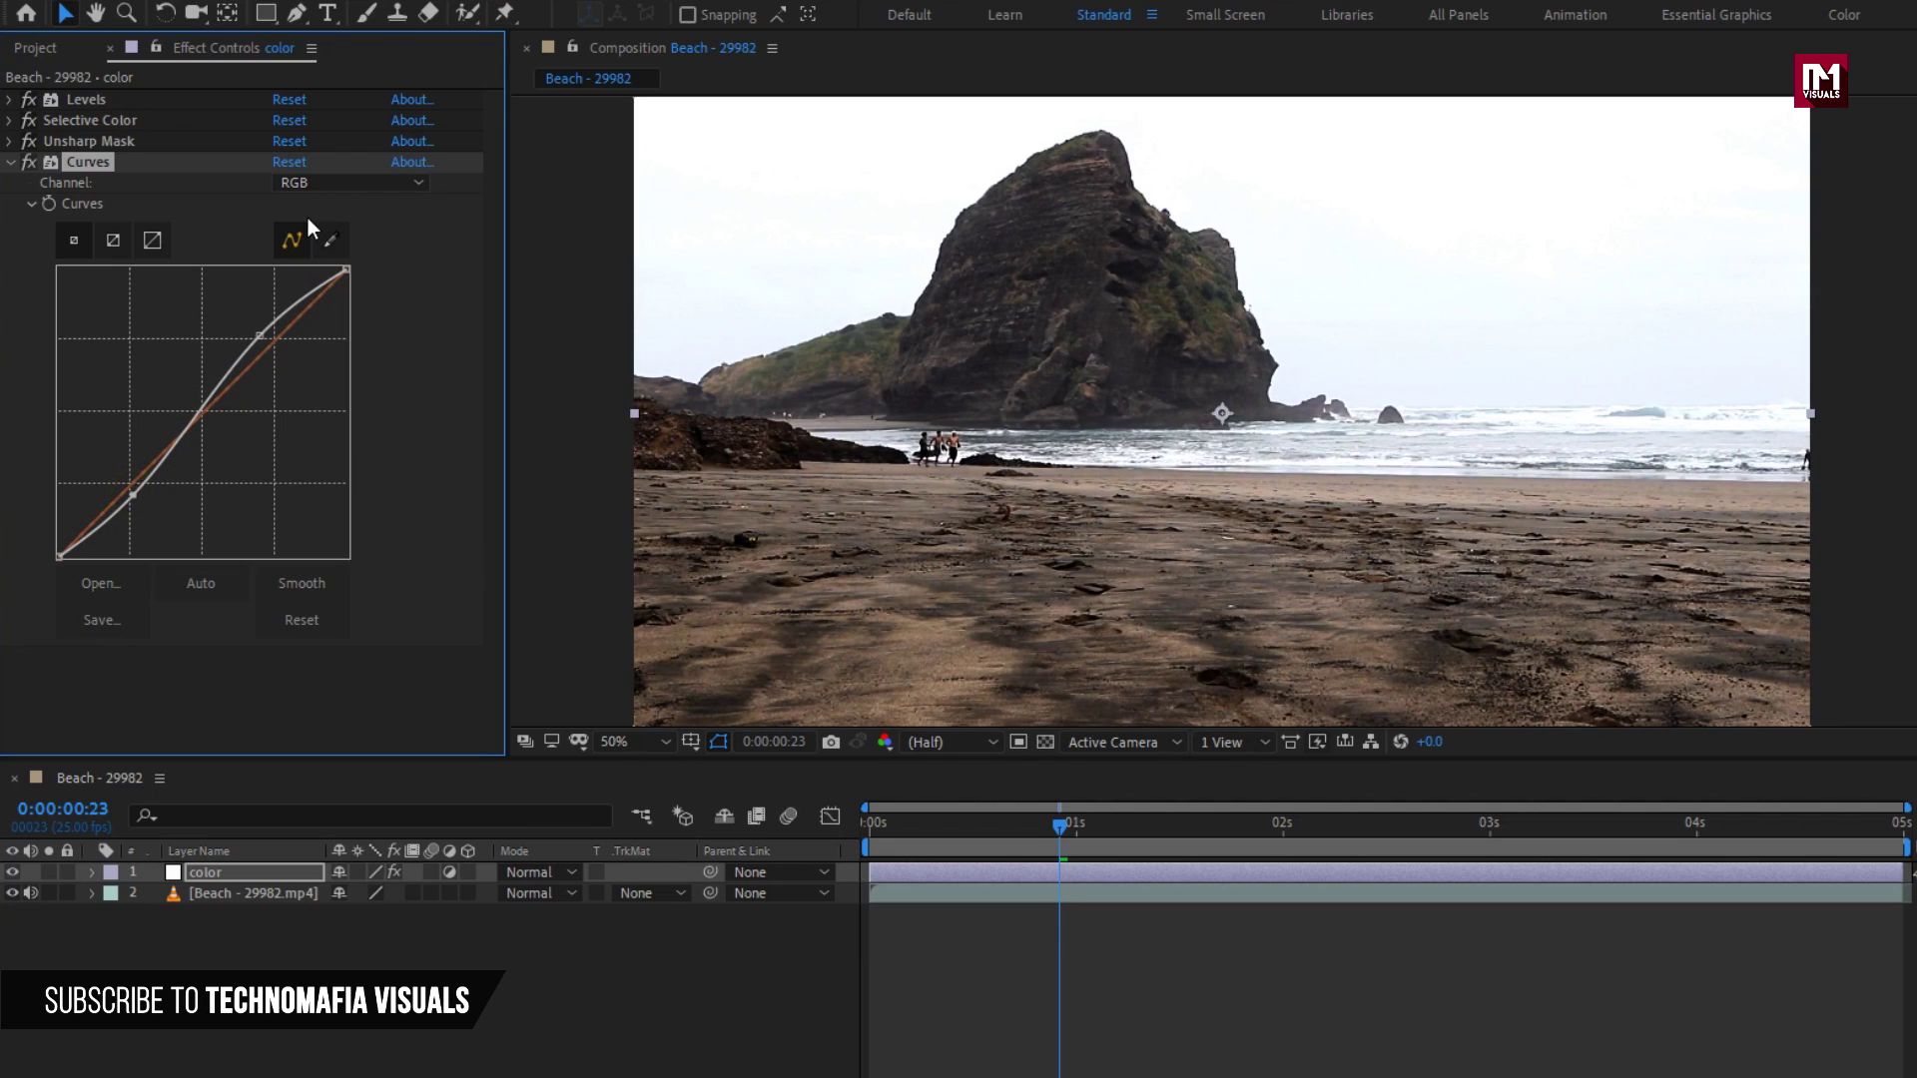
- Nudge the midpoints of the Green, Red and Blue channel curves for slight S-shaped tweaks
{"action": "left_click", "coordinate": [349, 182]}
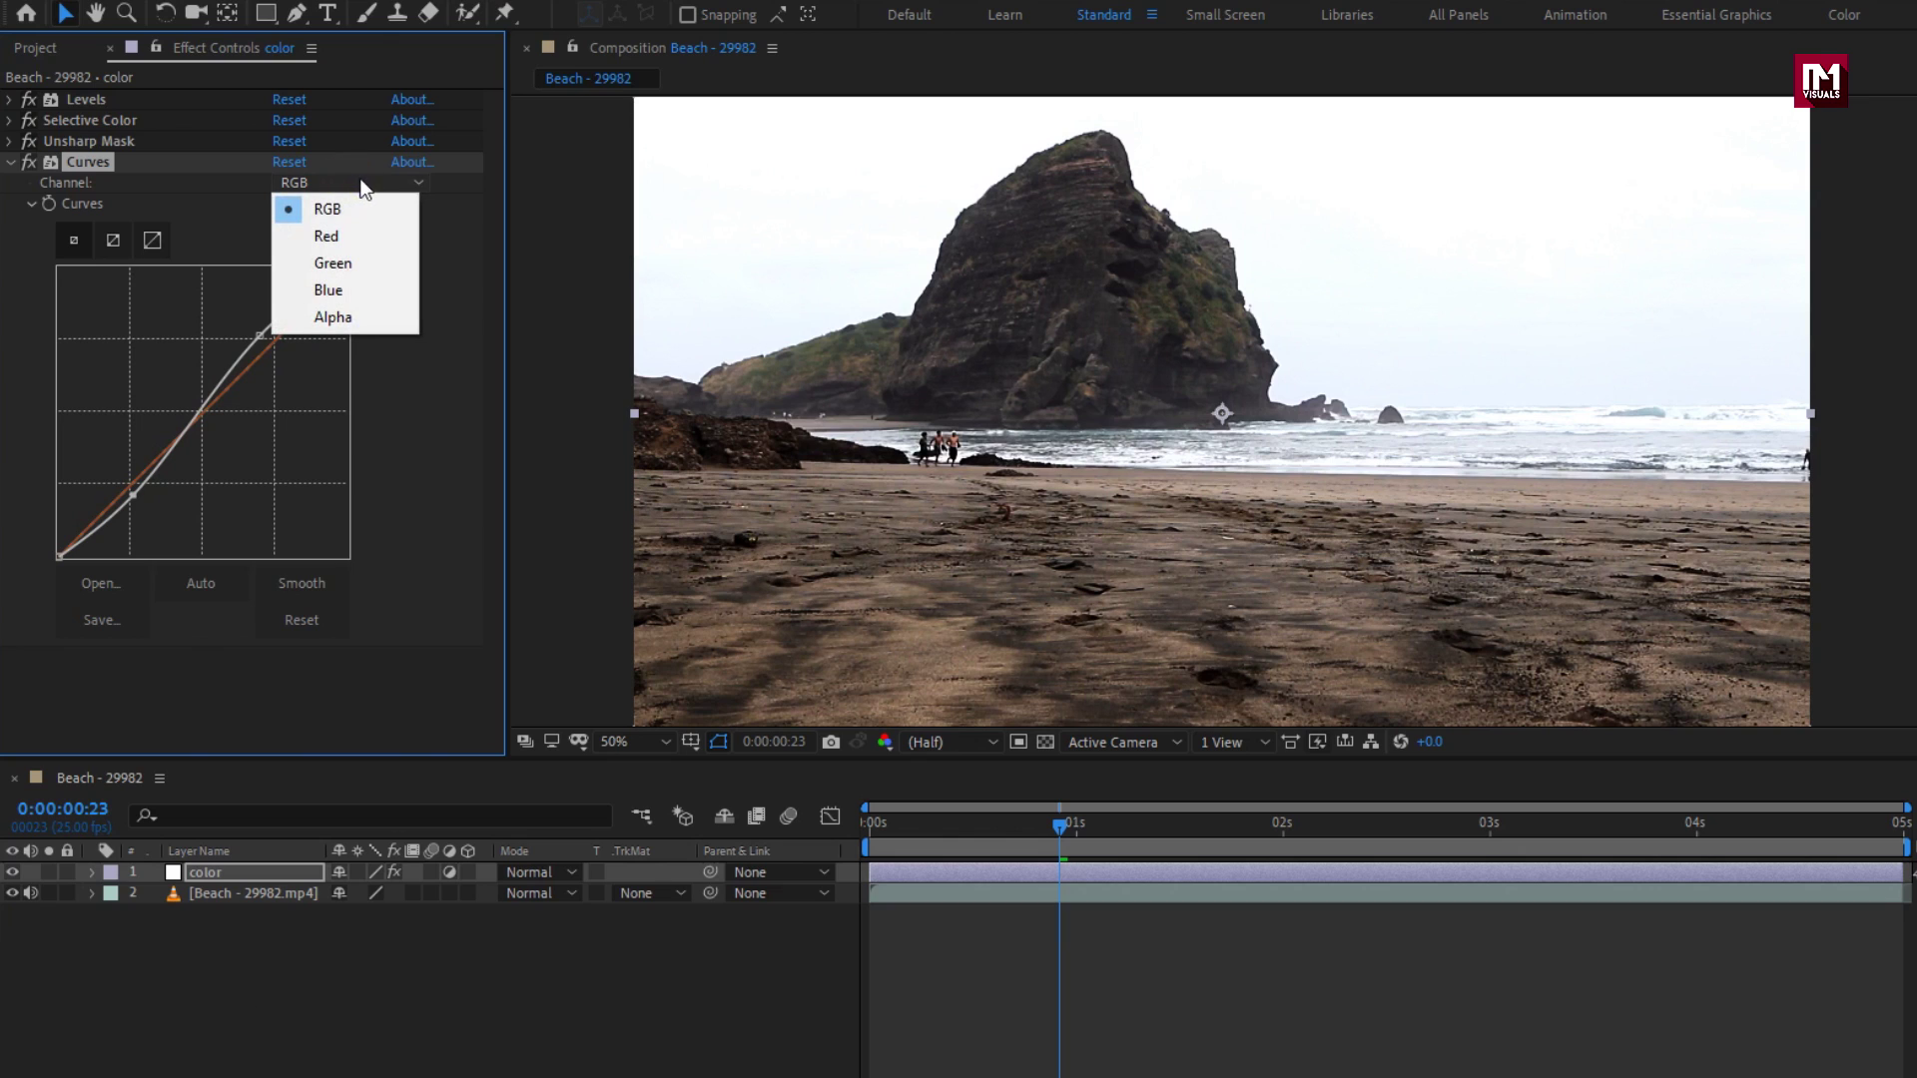
{"action": "left_click", "coordinate": [346, 261]}
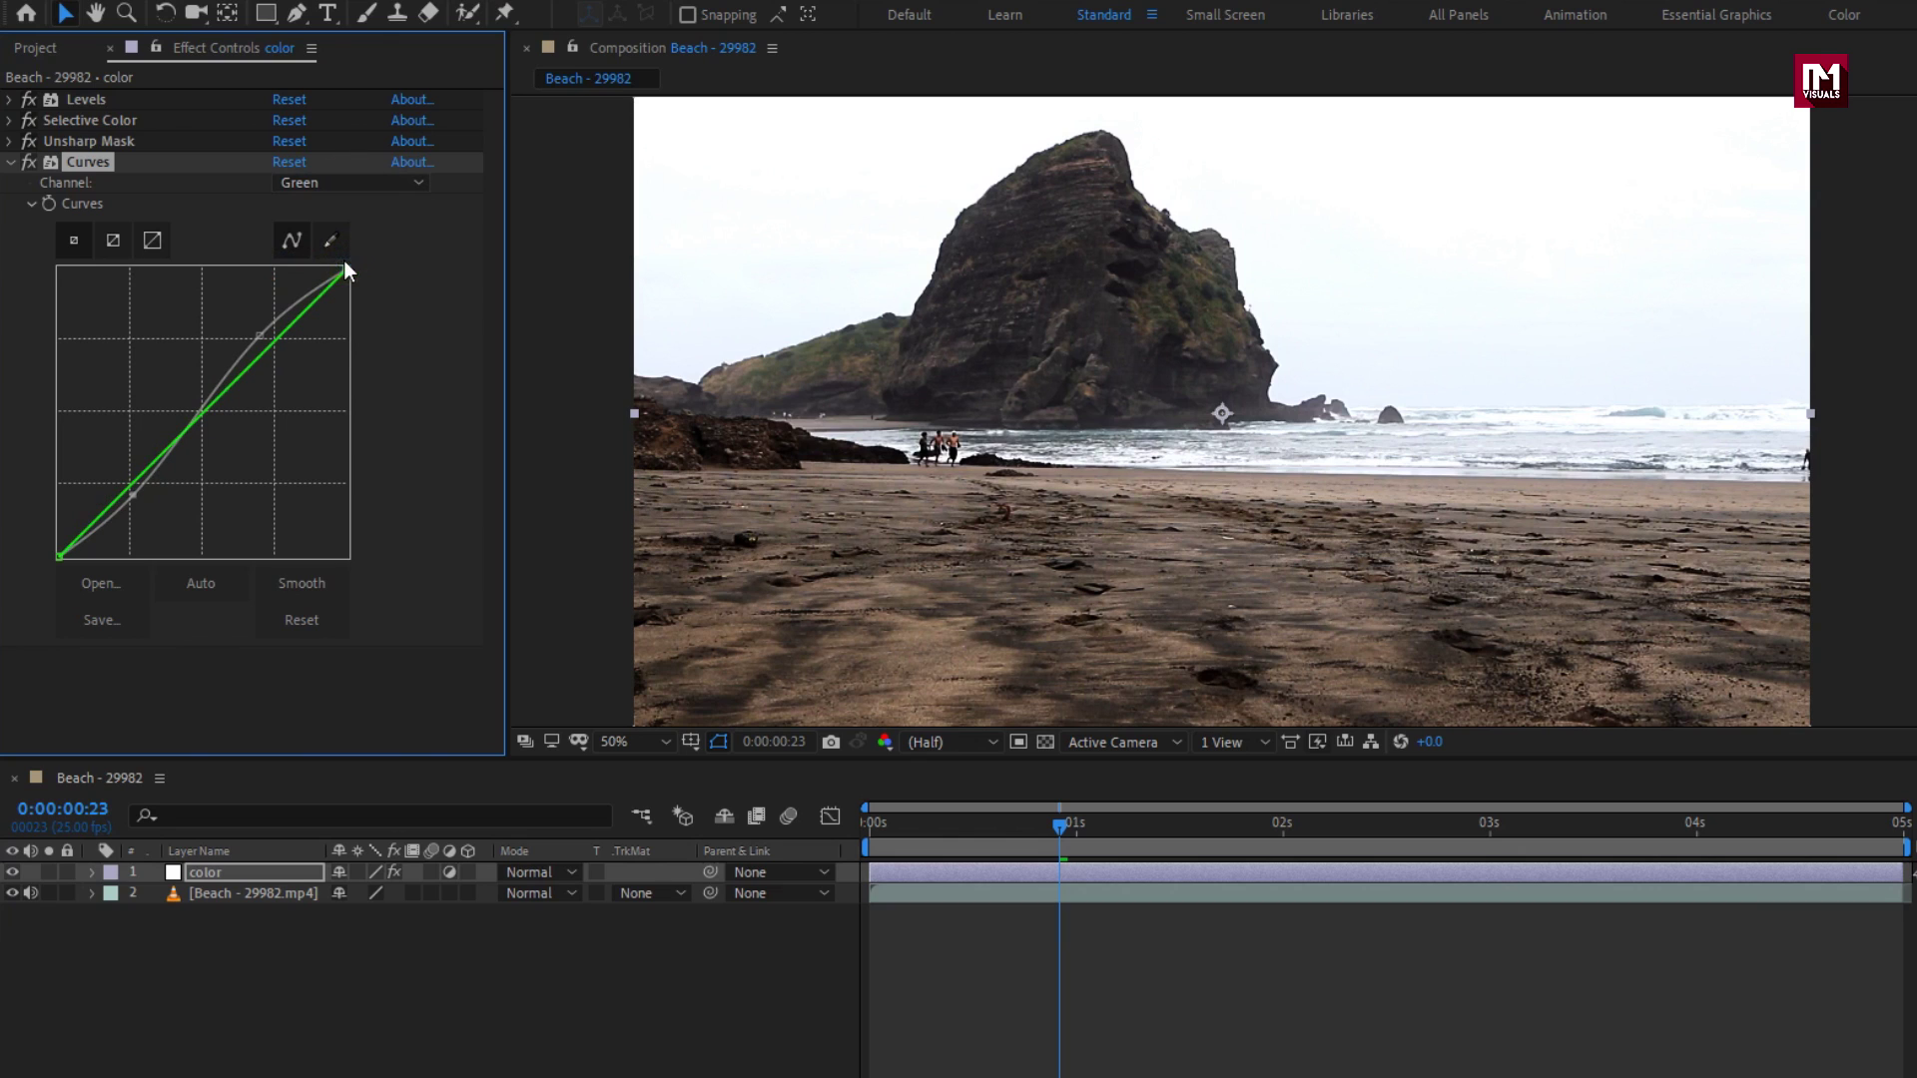
{"action": "left_click_drag", "start_coordinate": [202, 410], "coordinate": [213, 399]}
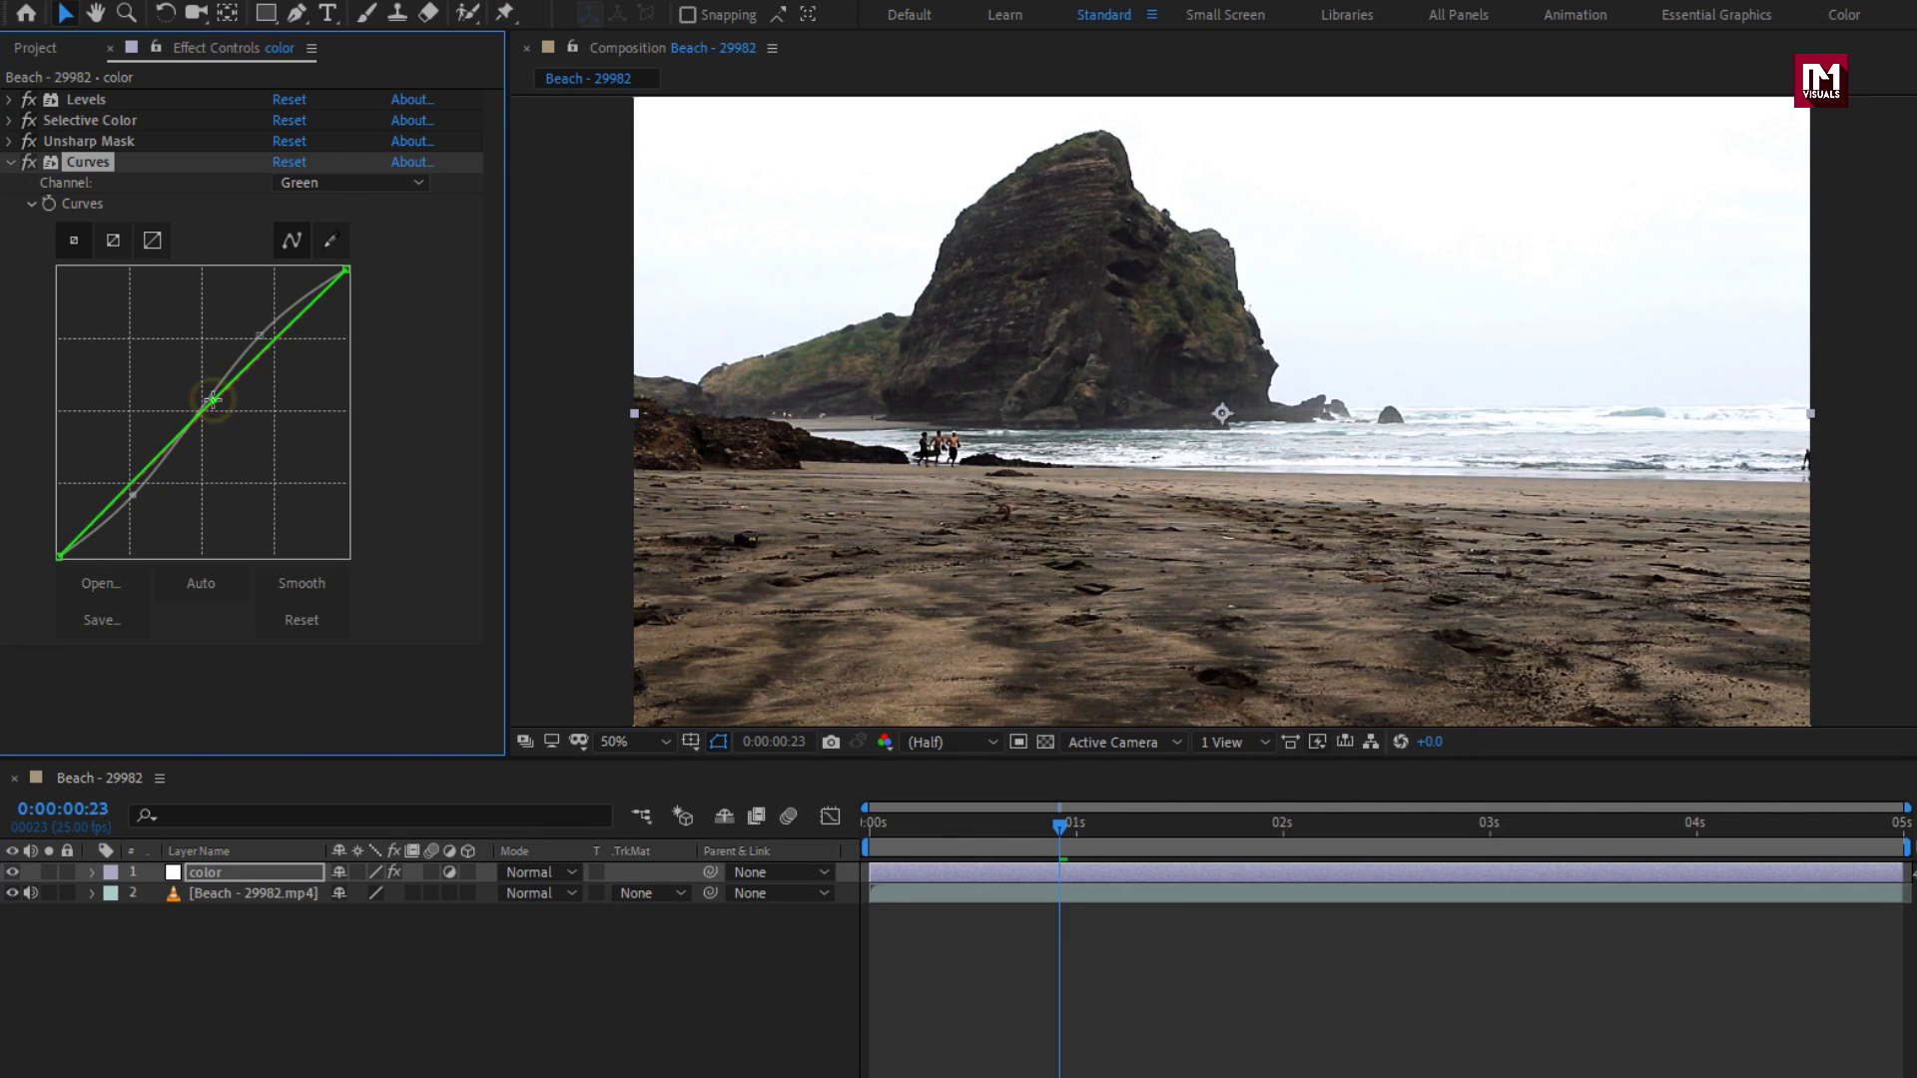
{"action": "left_click", "coordinate": [304, 184]}
{"action": "left_click", "coordinate": [333, 238]}
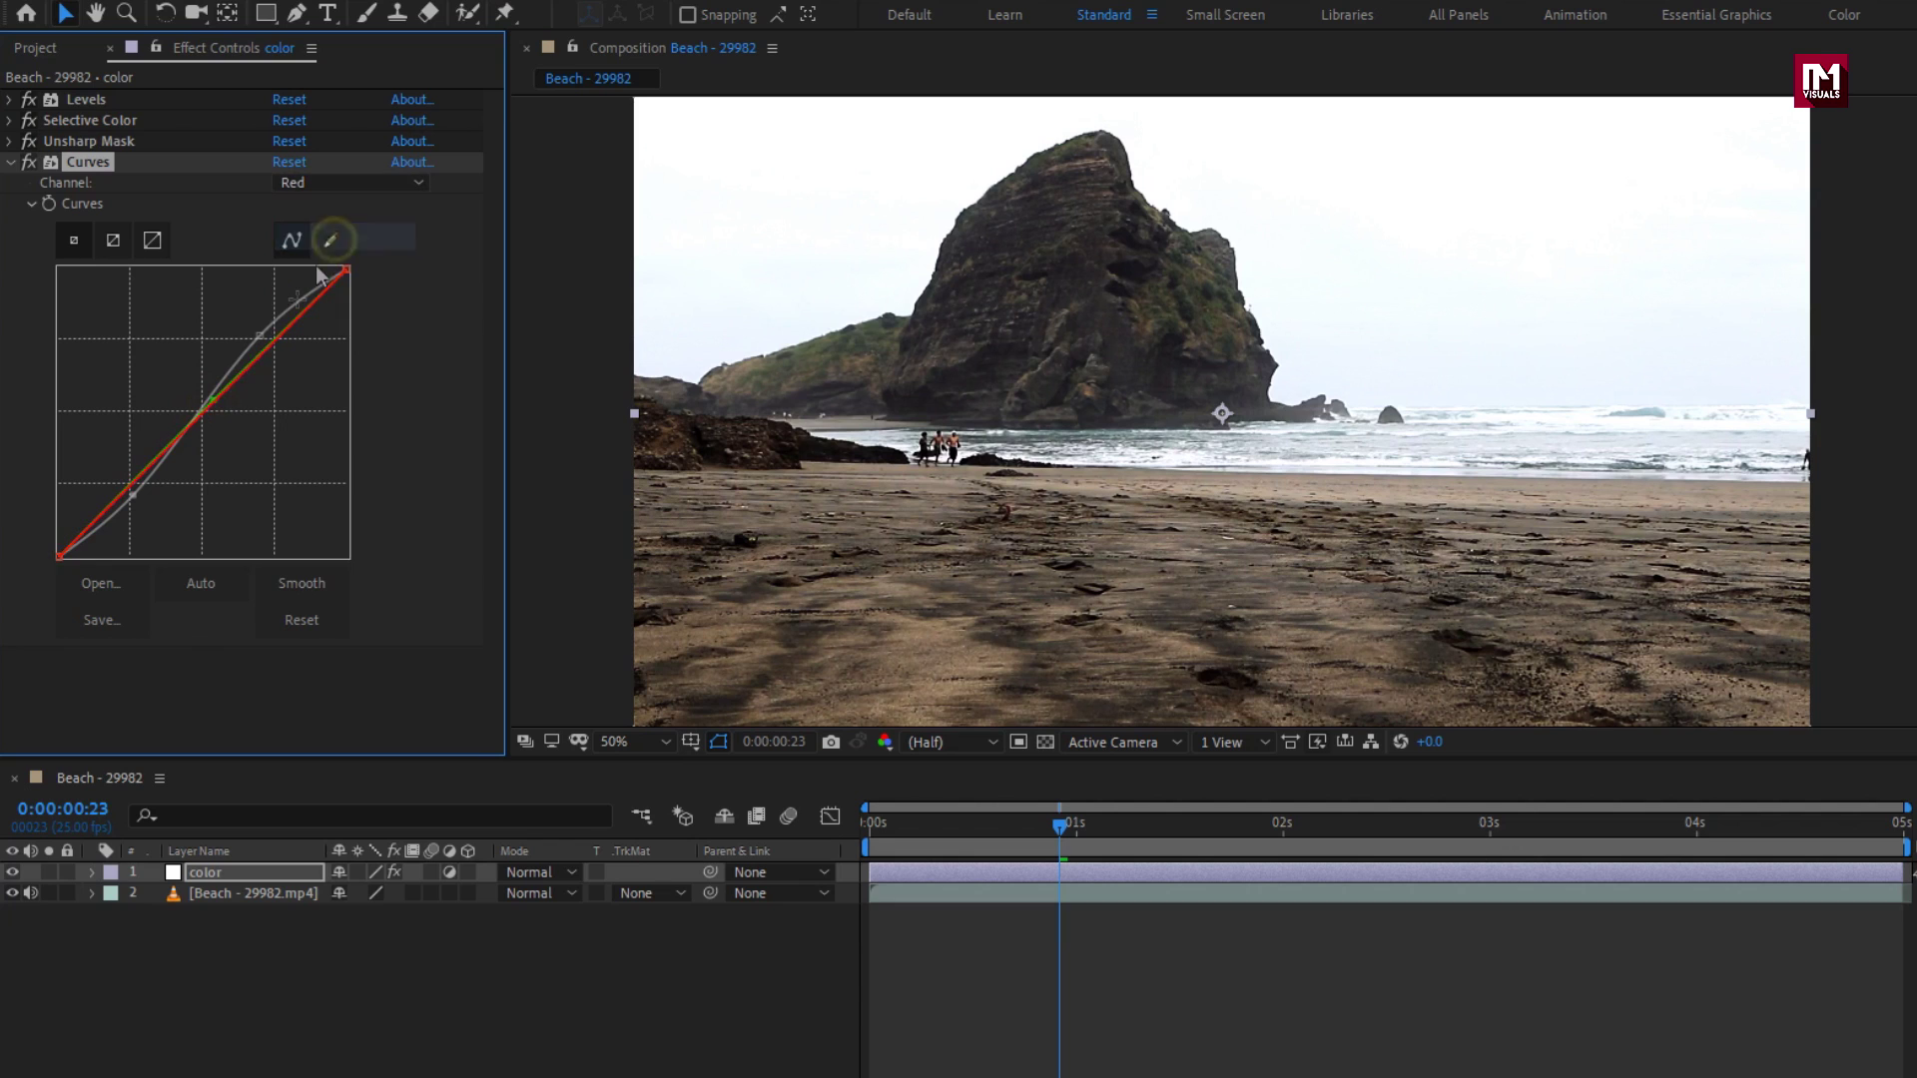
{"action": "left_click_drag", "start_coordinate": [207, 409], "coordinate": [199, 411]}
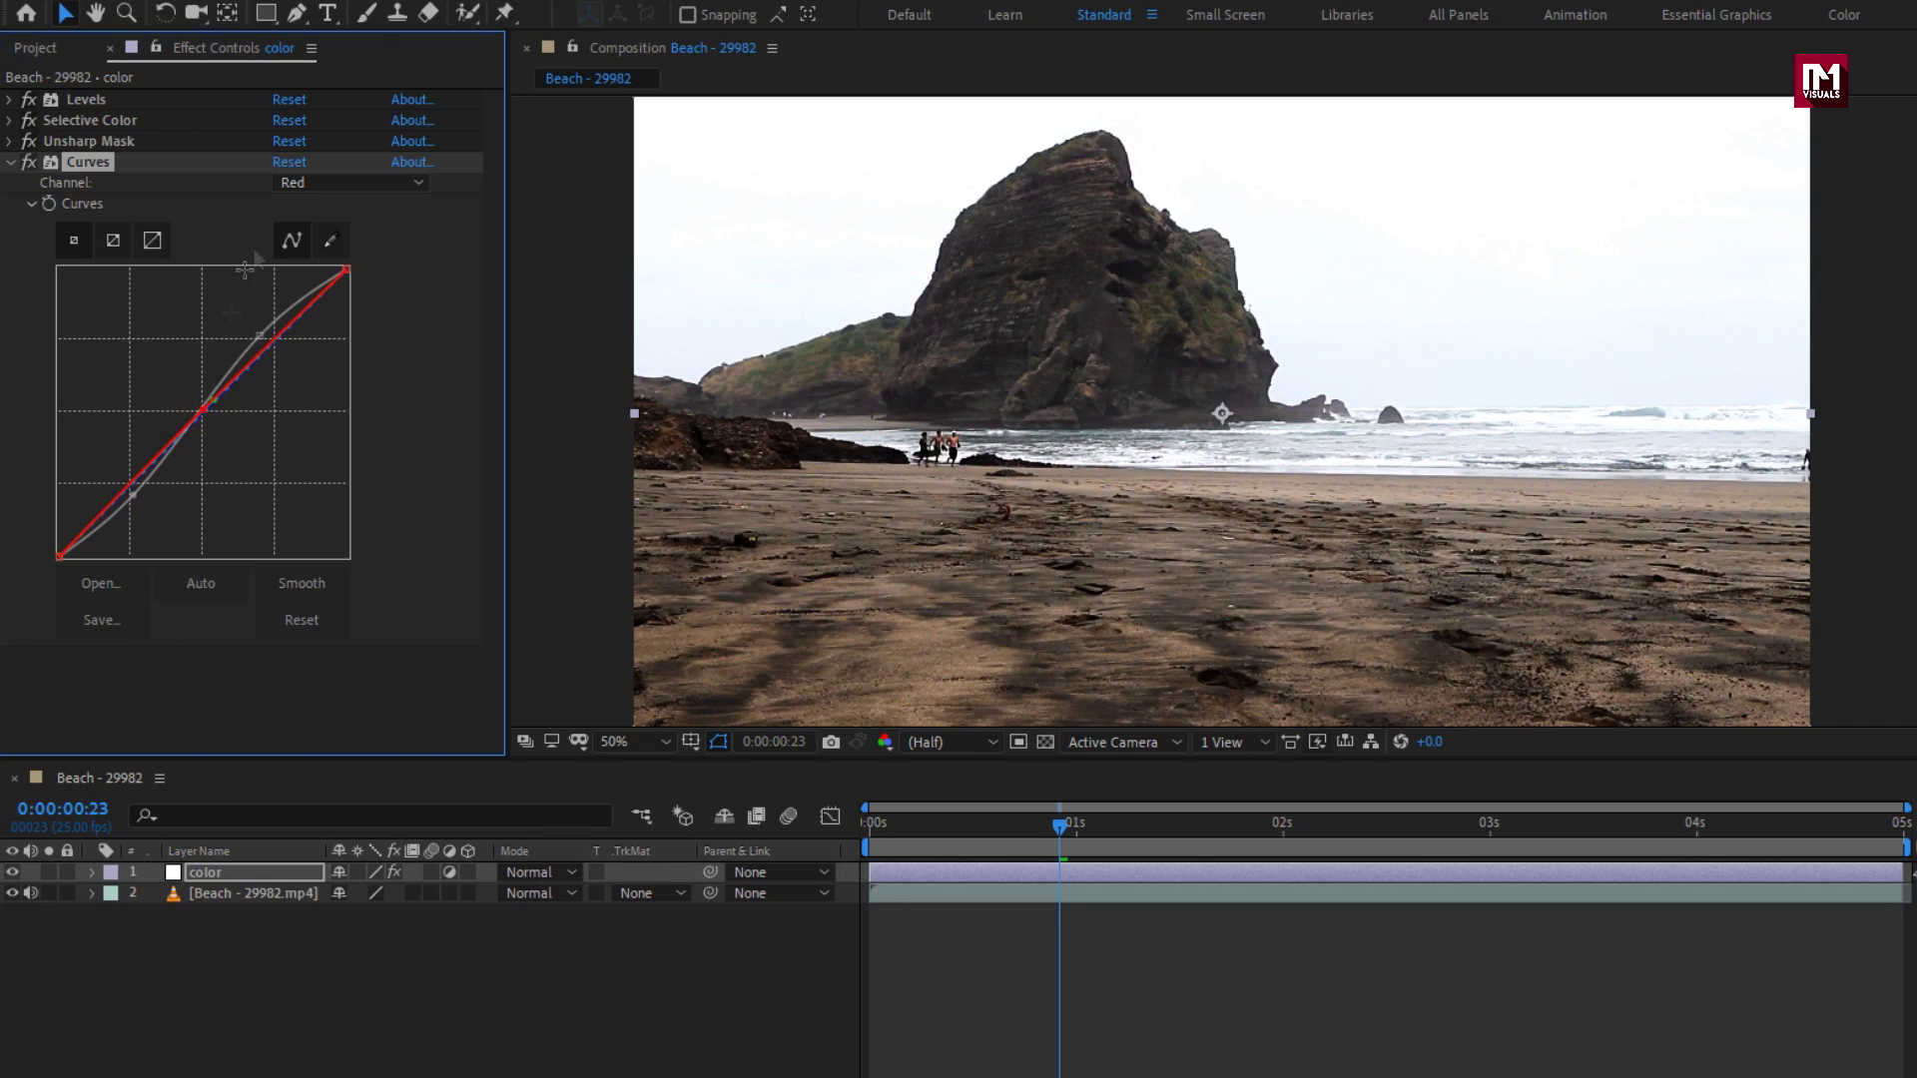
{"action": "left_click", "coordinate": [299, 182]}
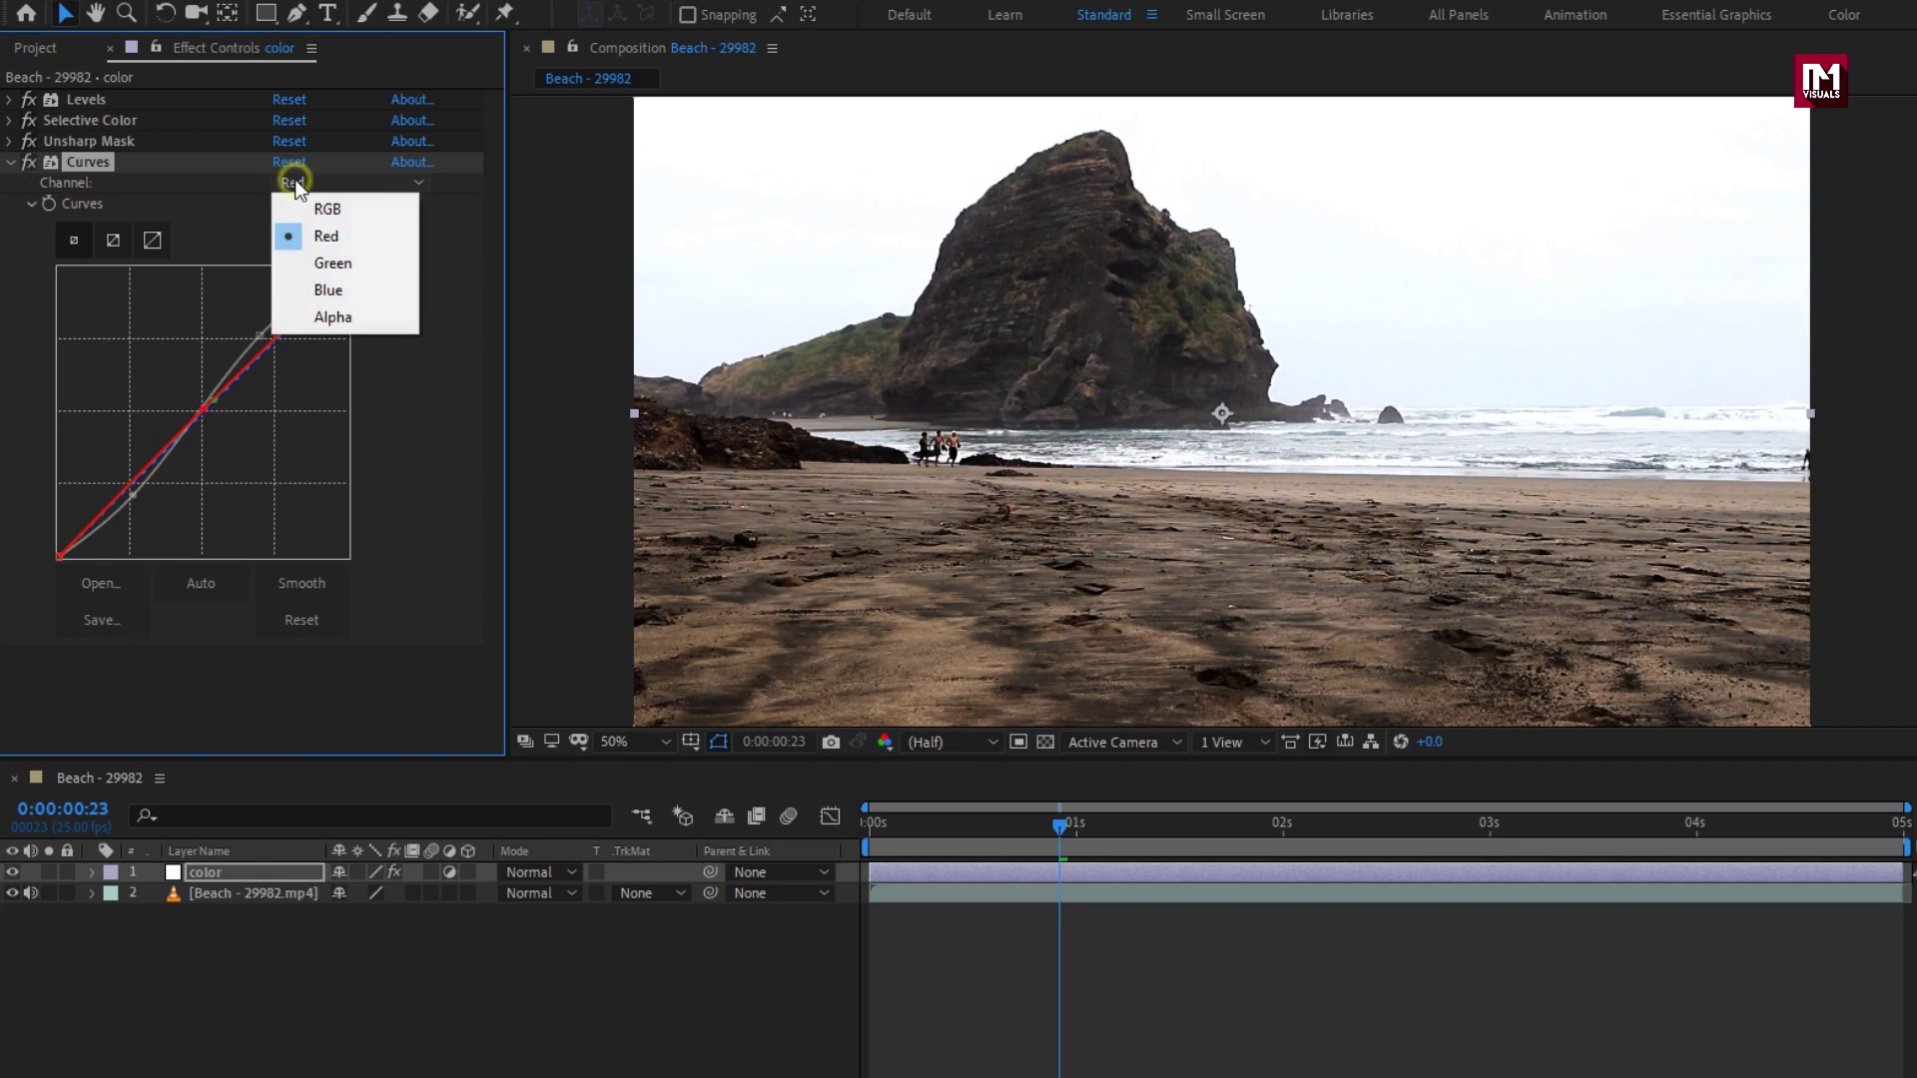
{"action": "left_click", "coordinate": [350, 288]}
{"action": "left_click_drag", "start_coordinate": [206, 416], "coordinate": [204, 409]}
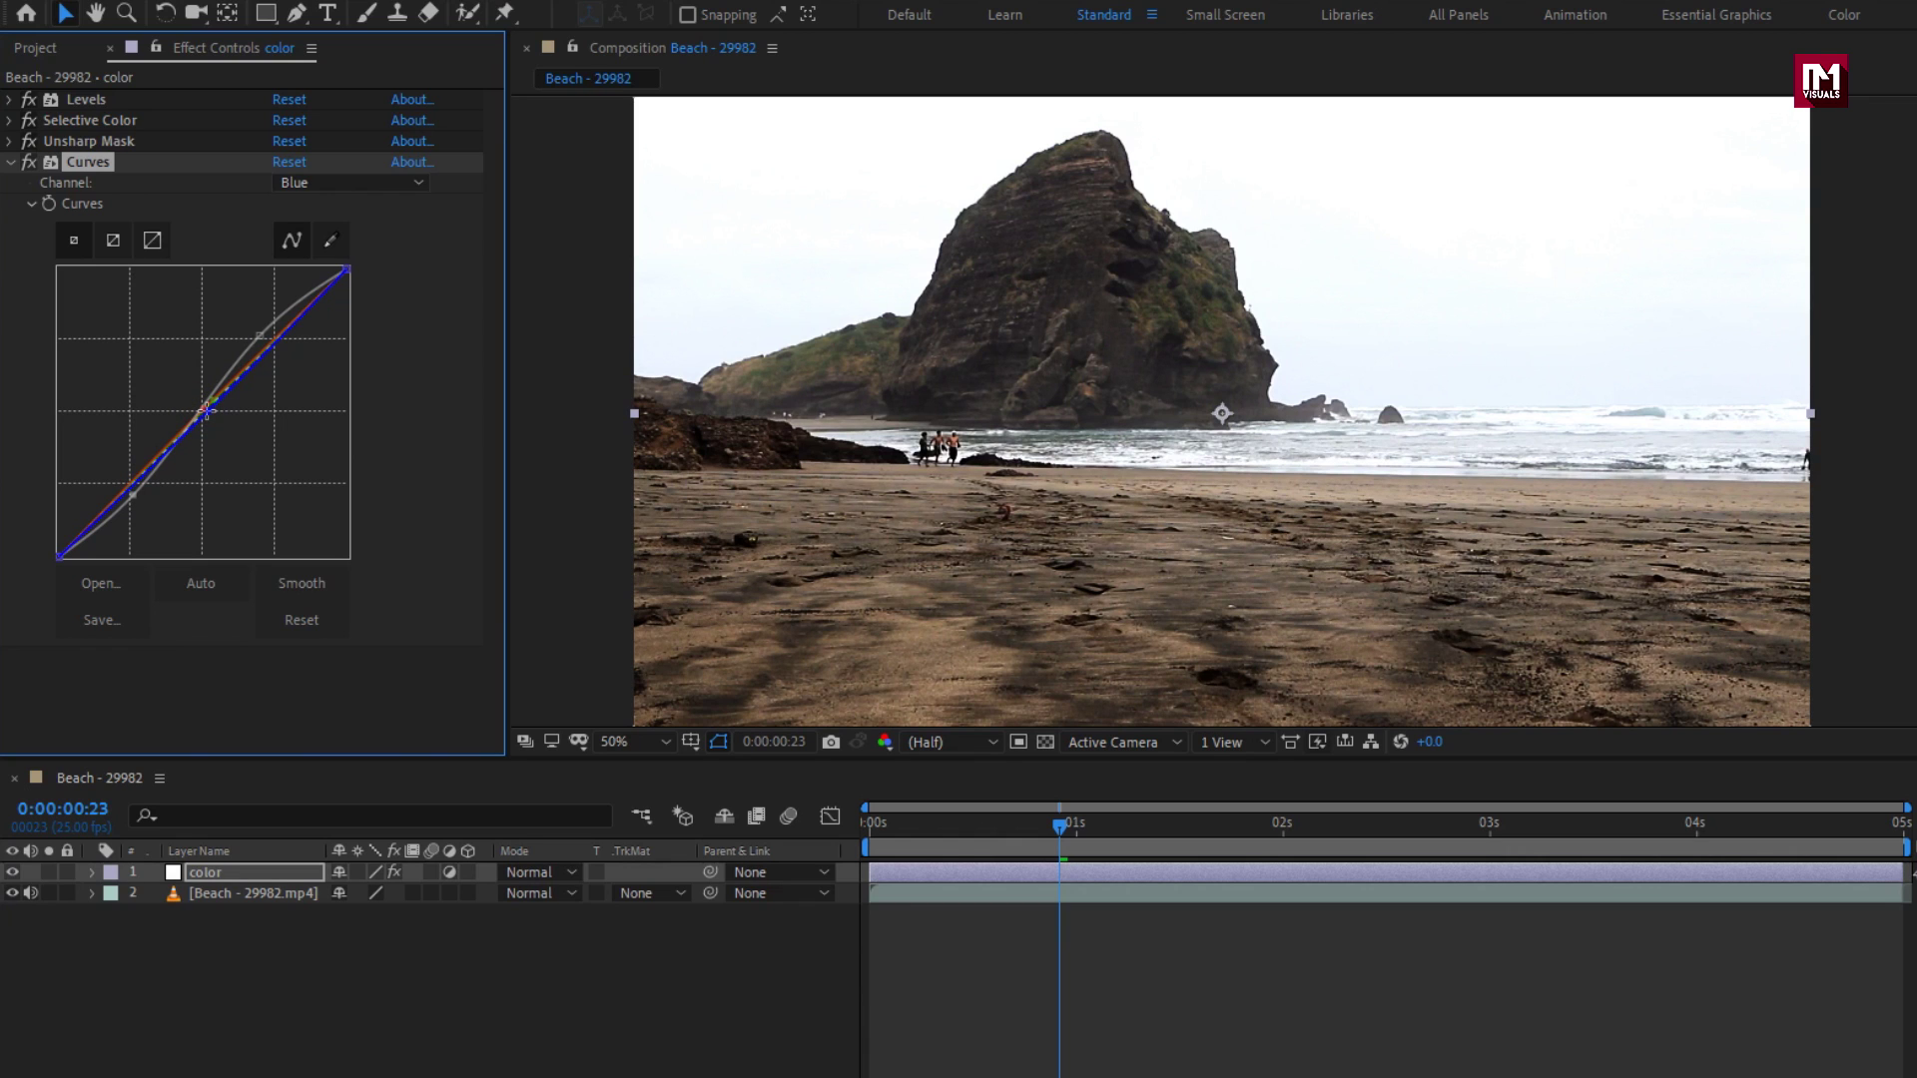
- Toggle the color layer's visibility to compare graded and ungraded footage, leaving it visible
{"action": "left_click", "coordinate": [12, 874]}
{"action": "left_click", "coordinate": [12, 873]}
{"action": "left_click", "coordinate": [12, 873]}
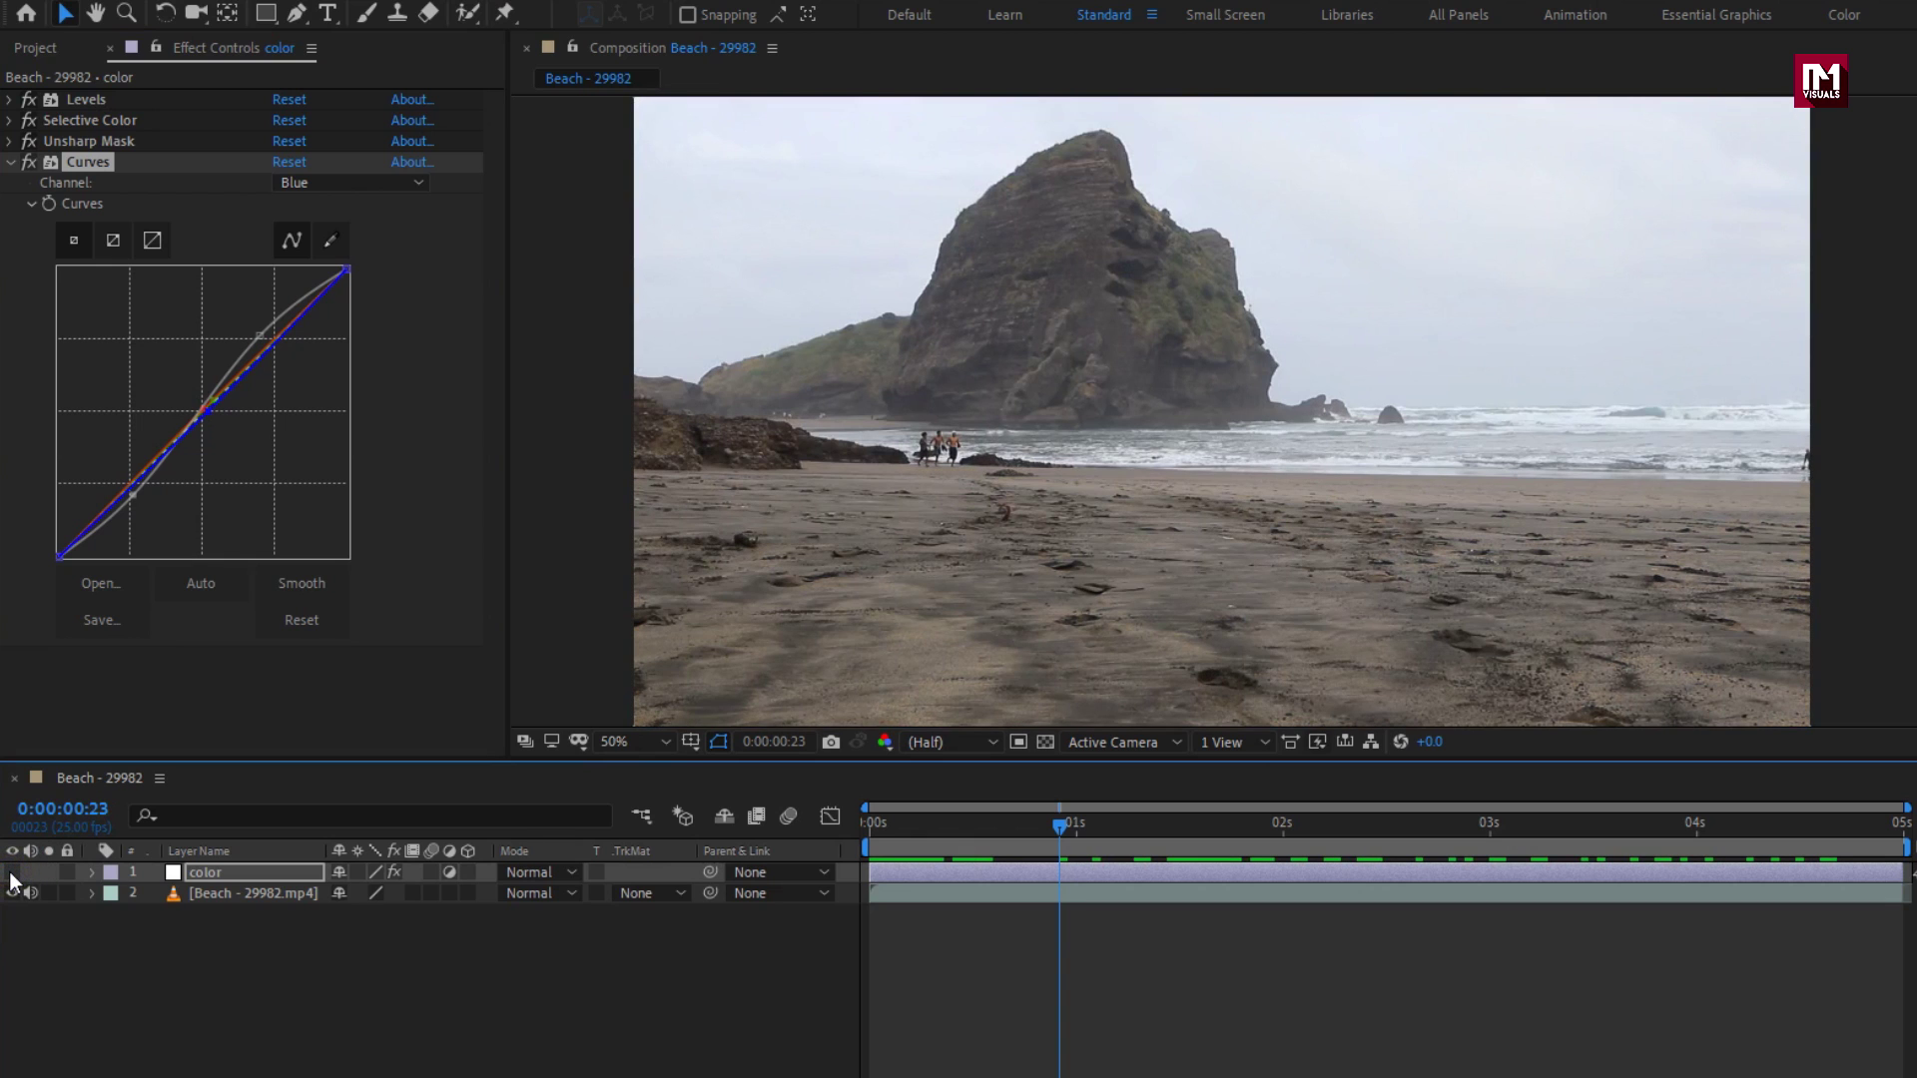
{"action": "left_click", "coordinate": [12, 873]}
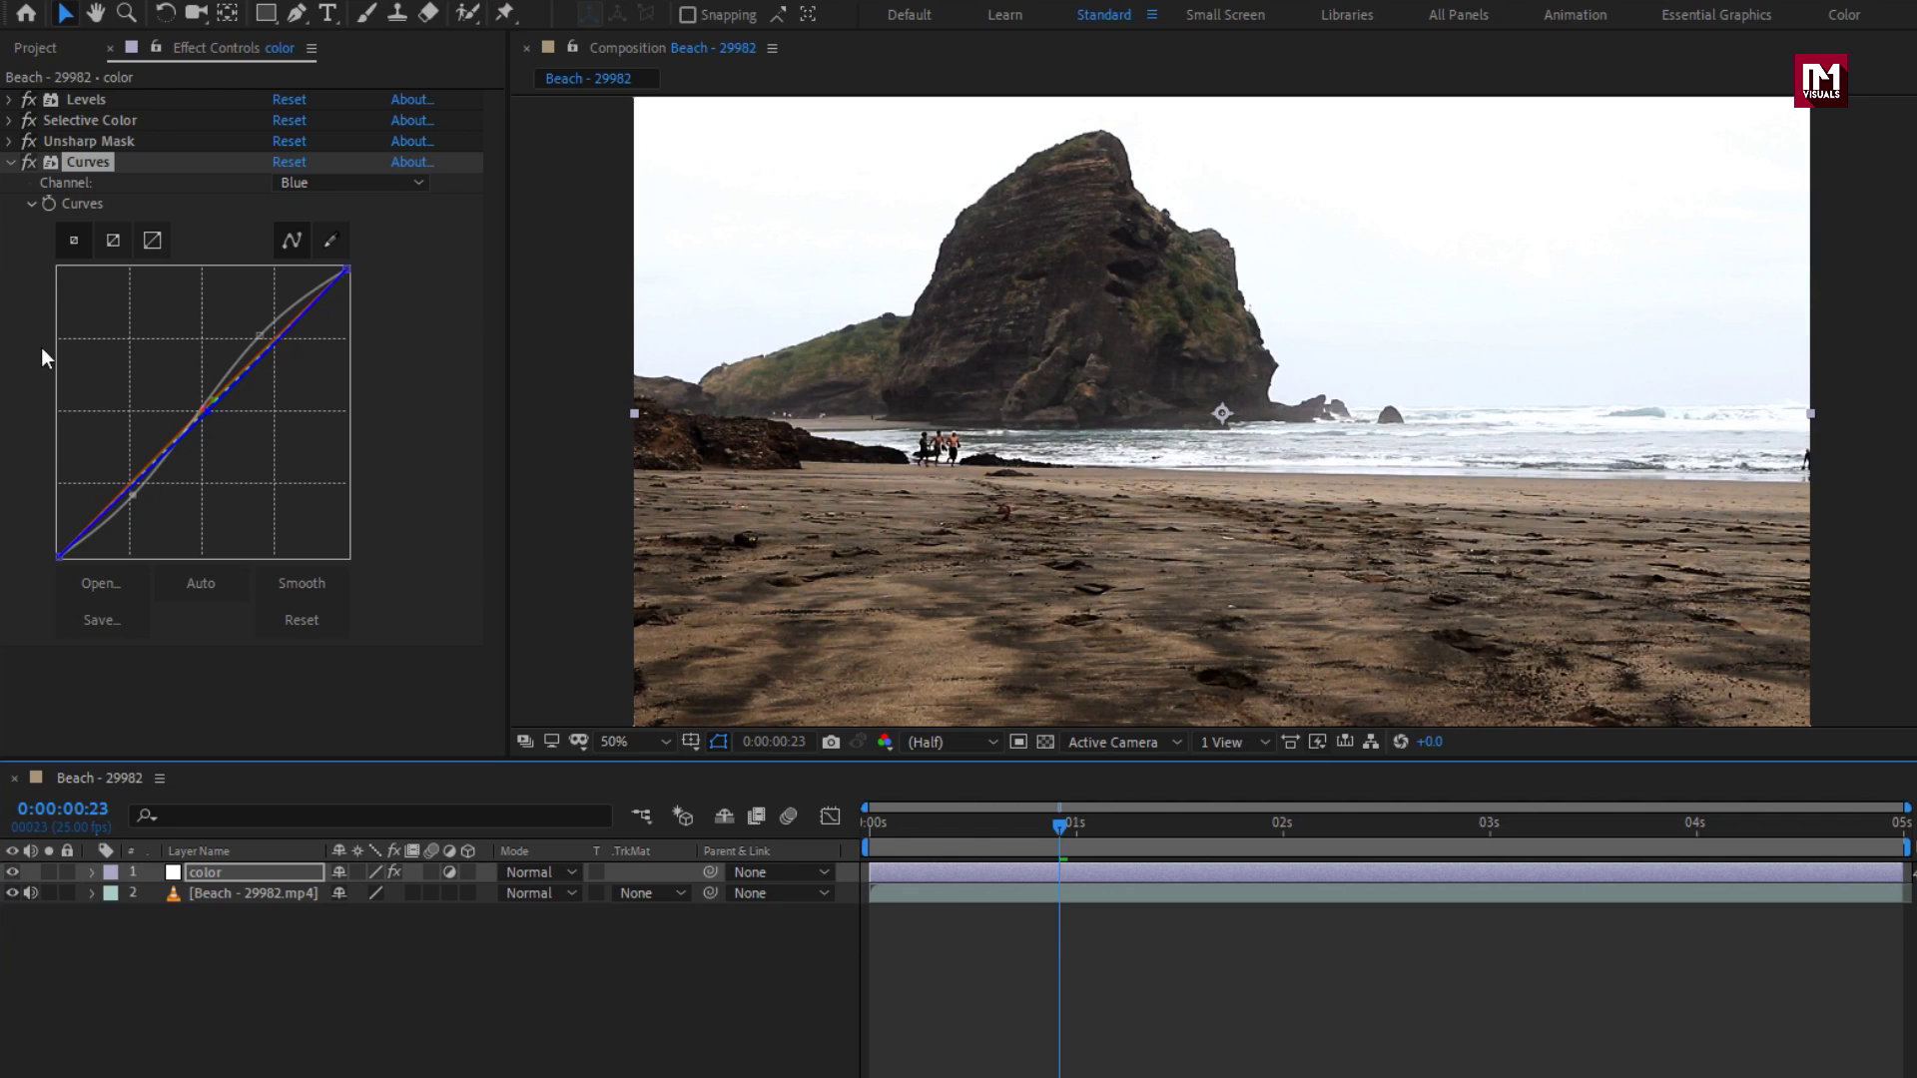
- Collapse Curves, apply the Tint effect via a 'tint' search, and open the Map White To swatch
{"action": "left_click", "coordinate": [10, 161]}
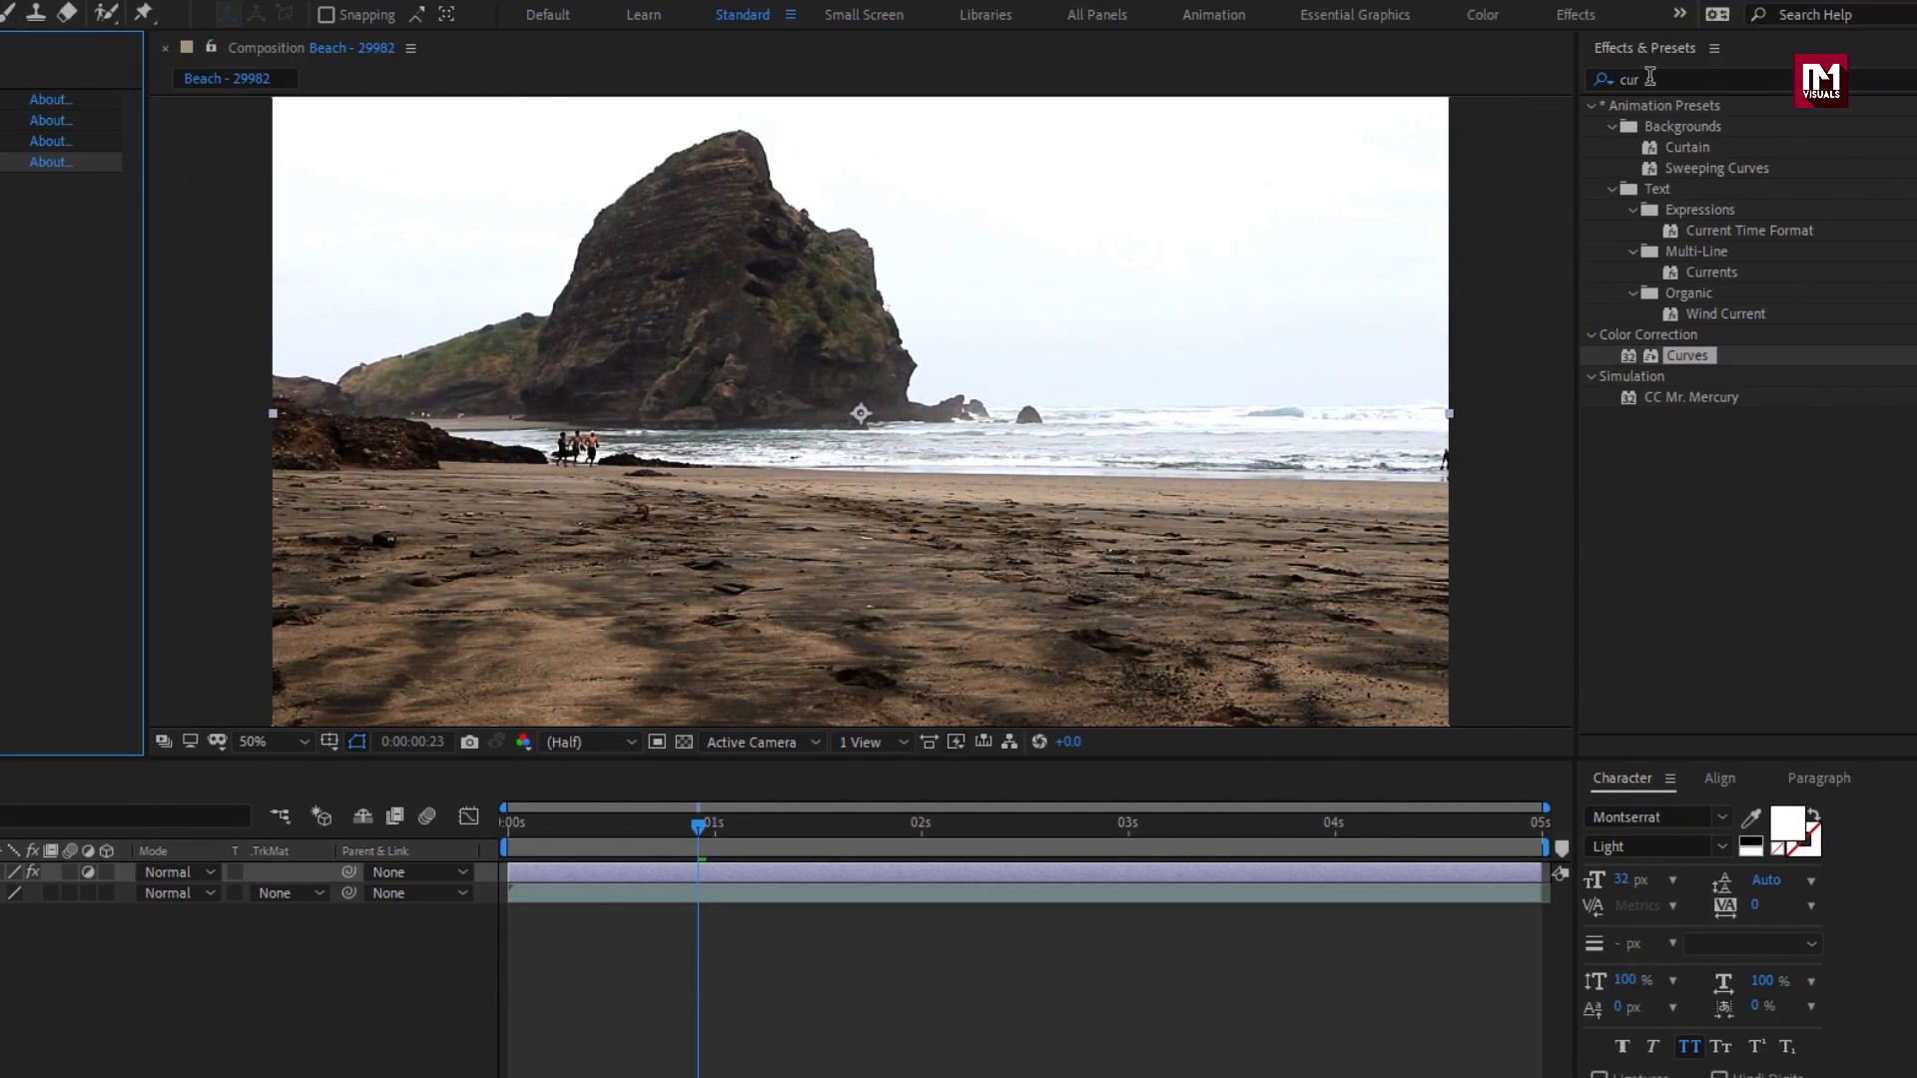
{"action": "left_click", "coordinate": [1617, 80]}
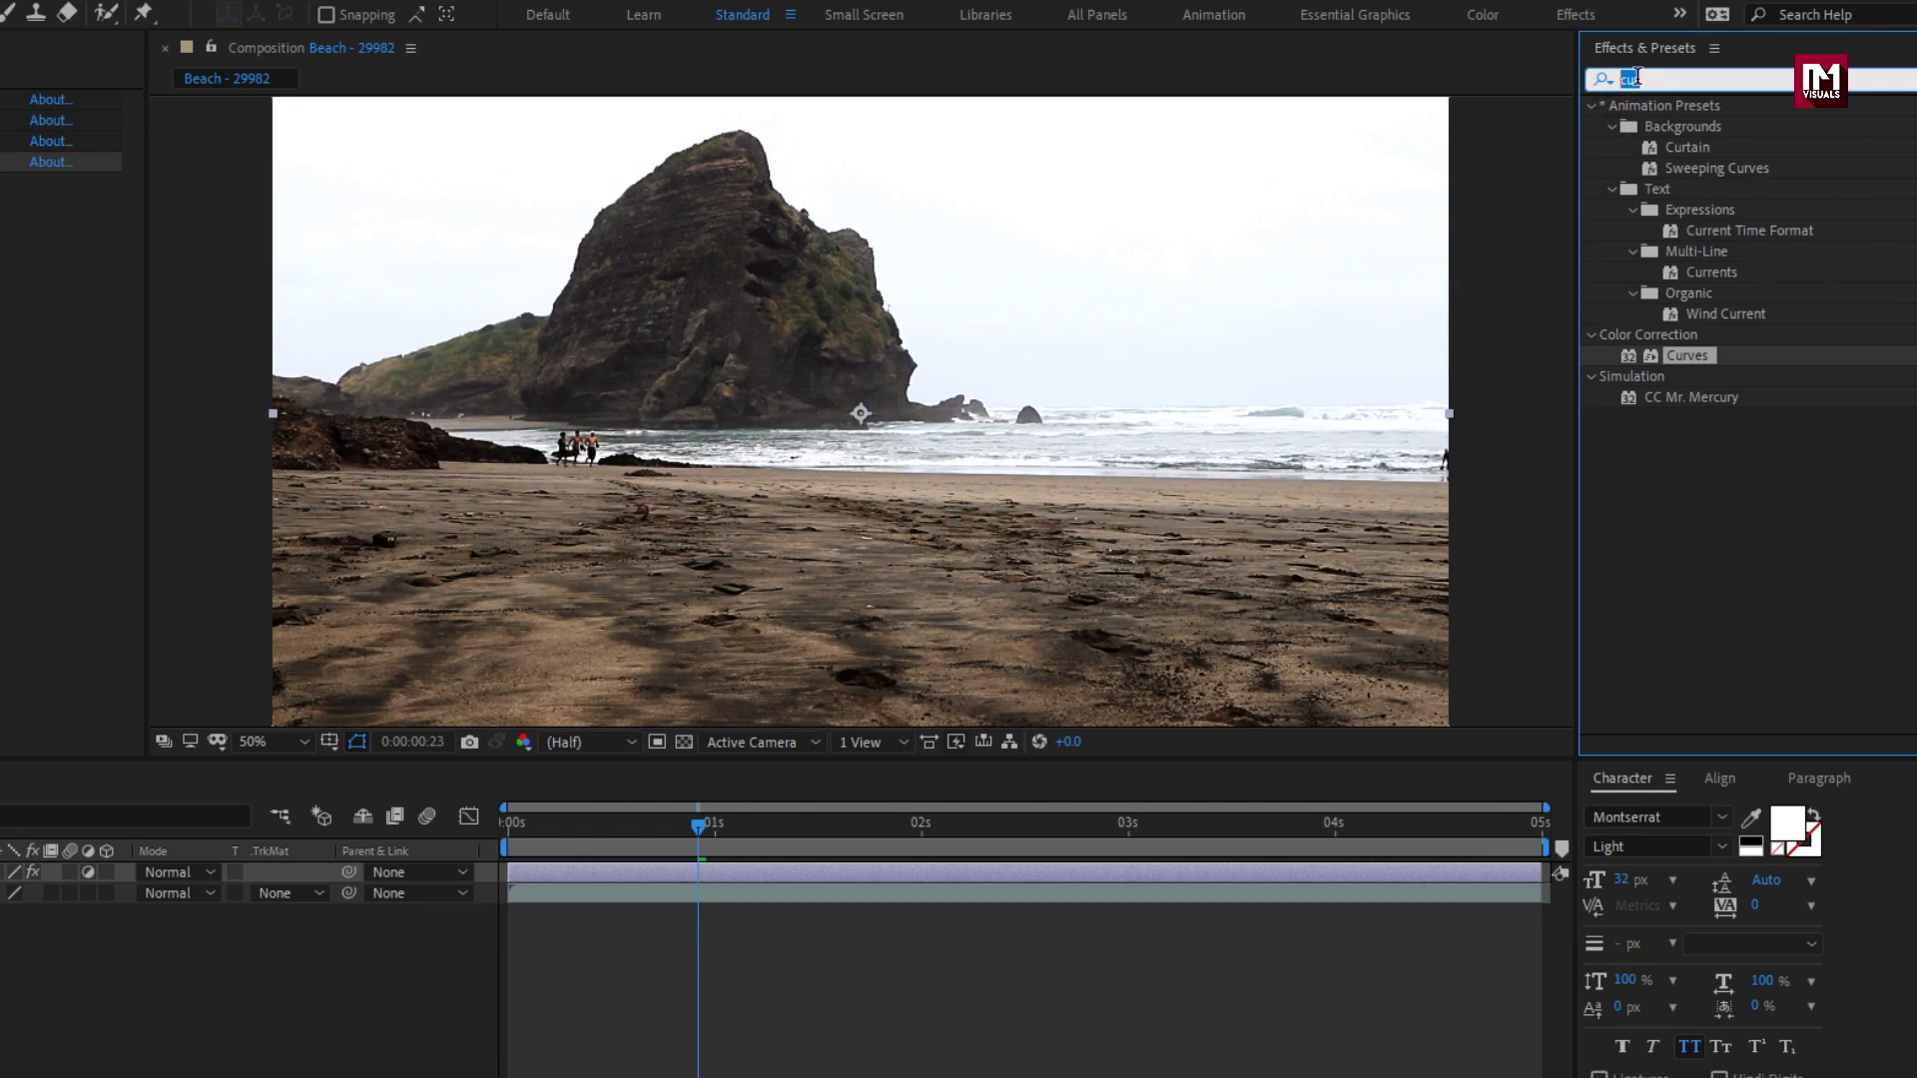
{"action": "type", "text": "tint"}
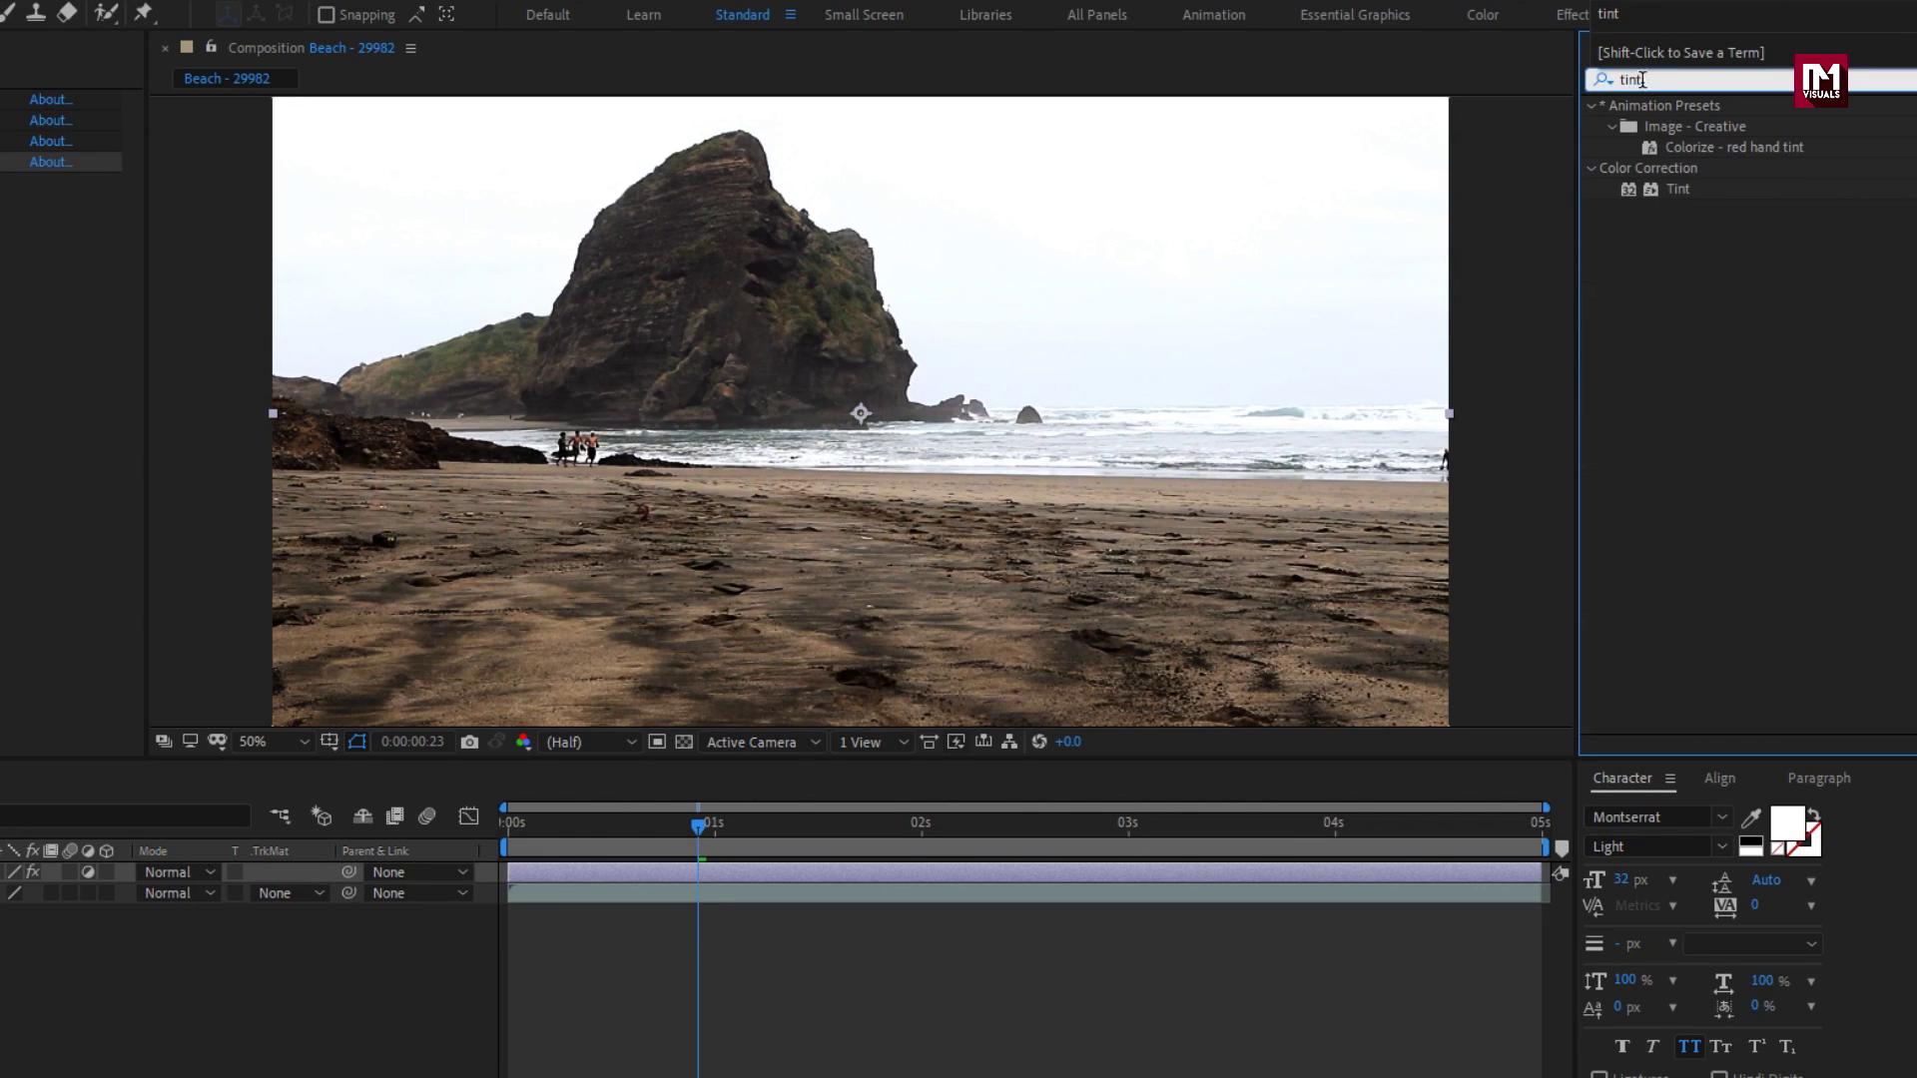
{"action": "left_click", "coordinate": [1676, 191]}
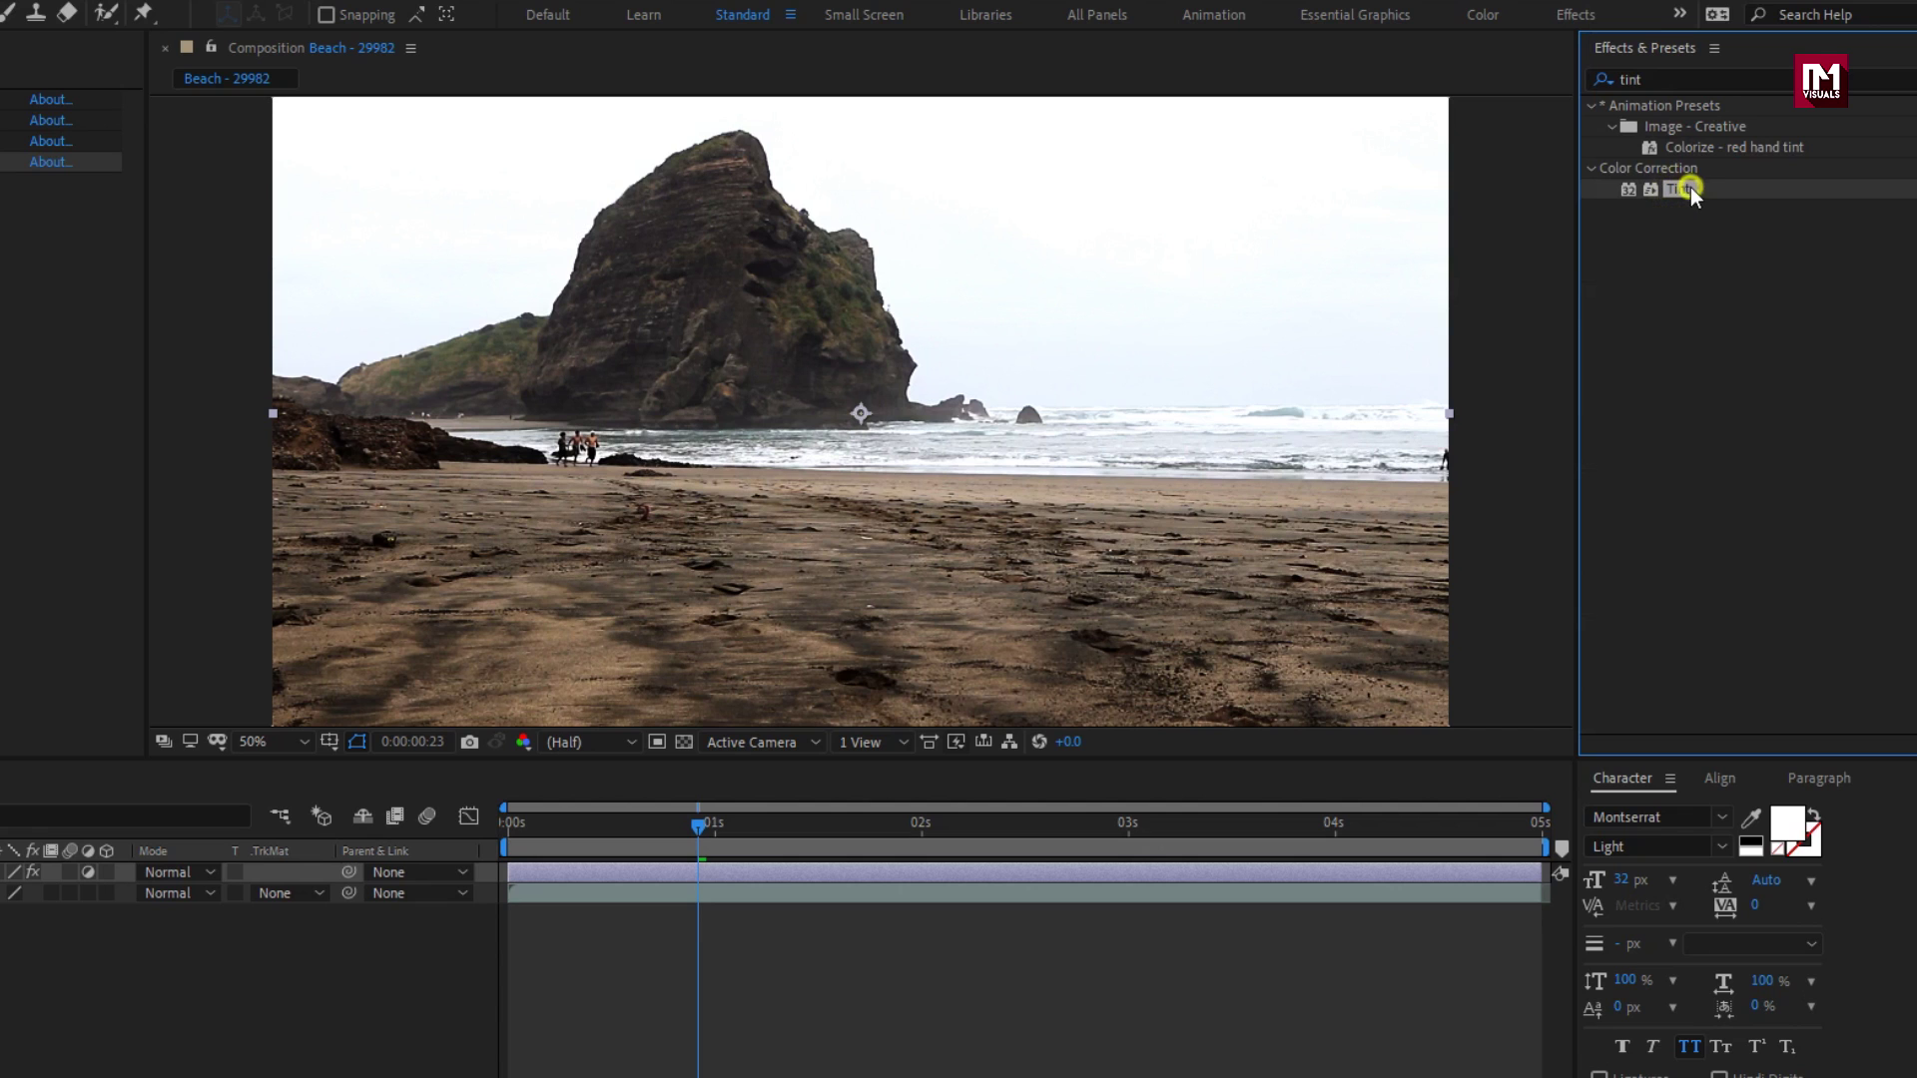
{"action": "double_click", "coordinate": [1691, 187]}
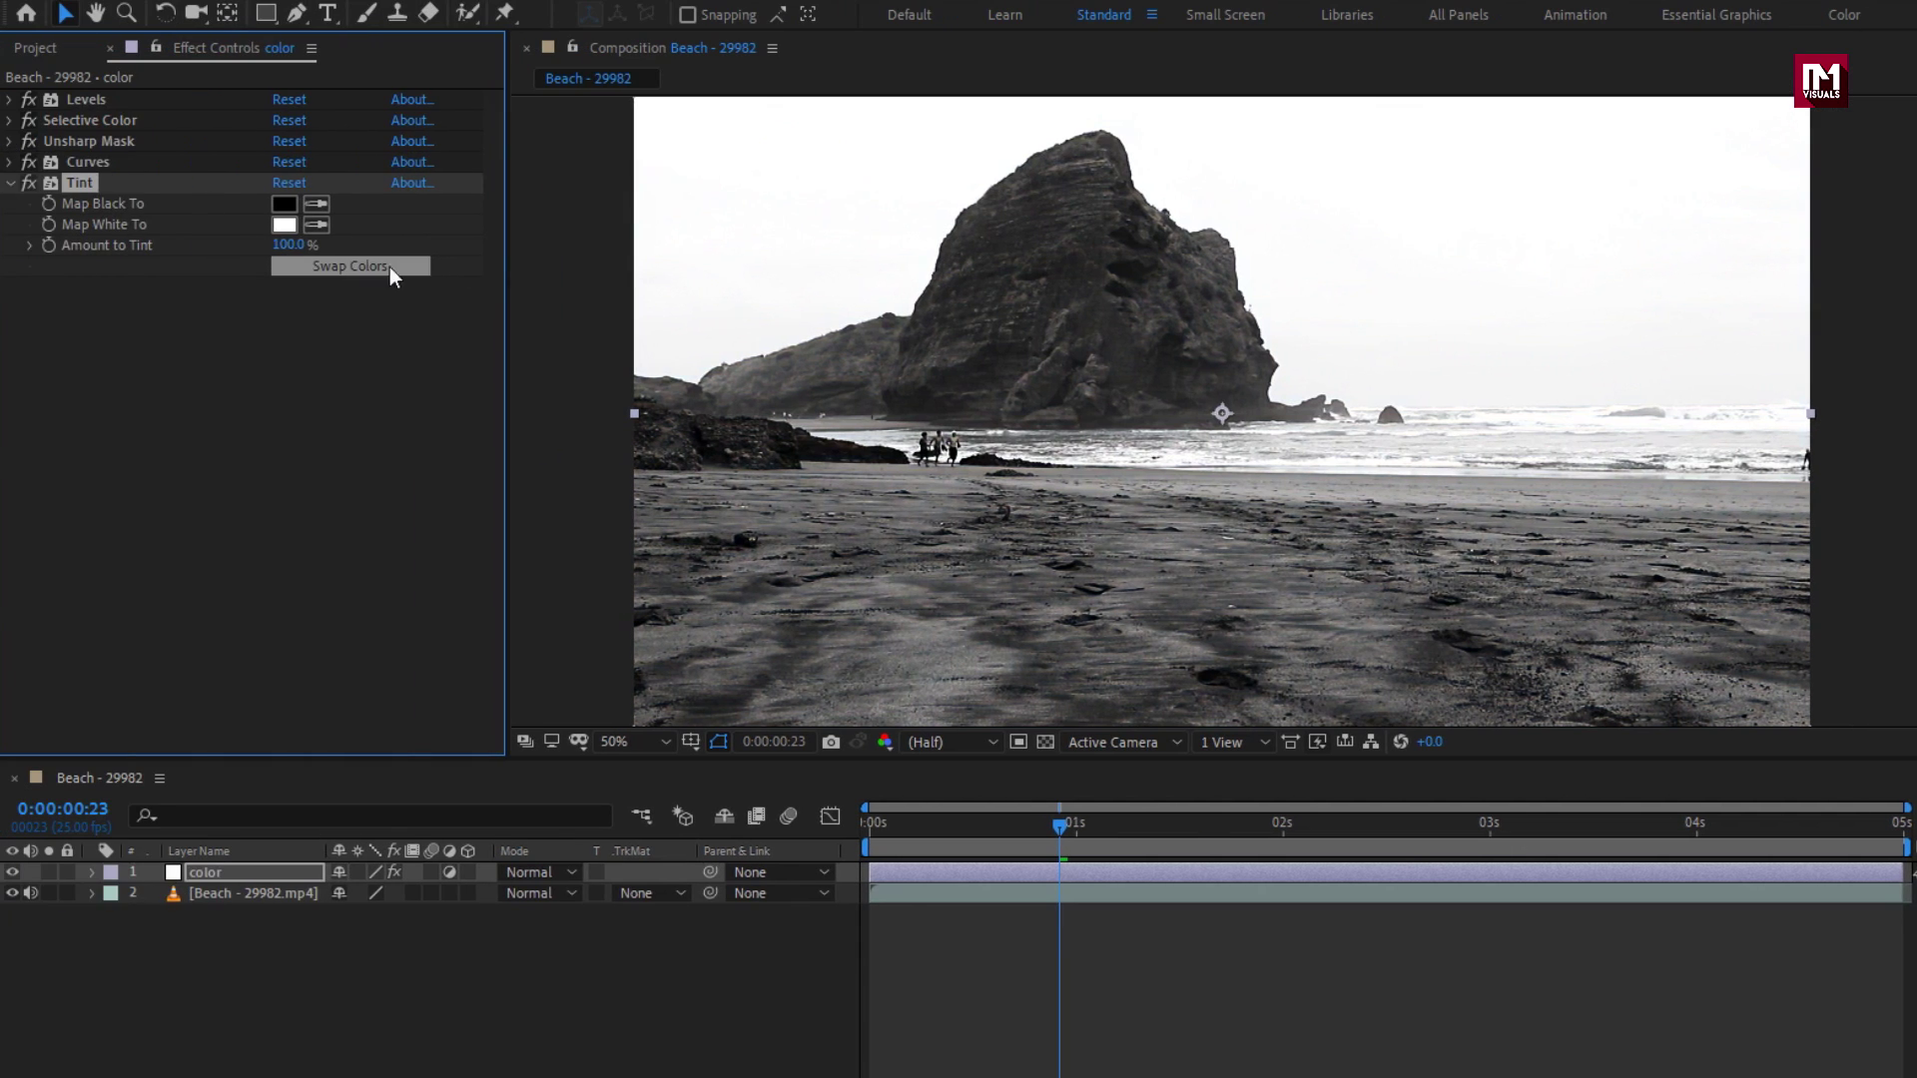
{"action": "left_click", "coordinate": [287, 236]}
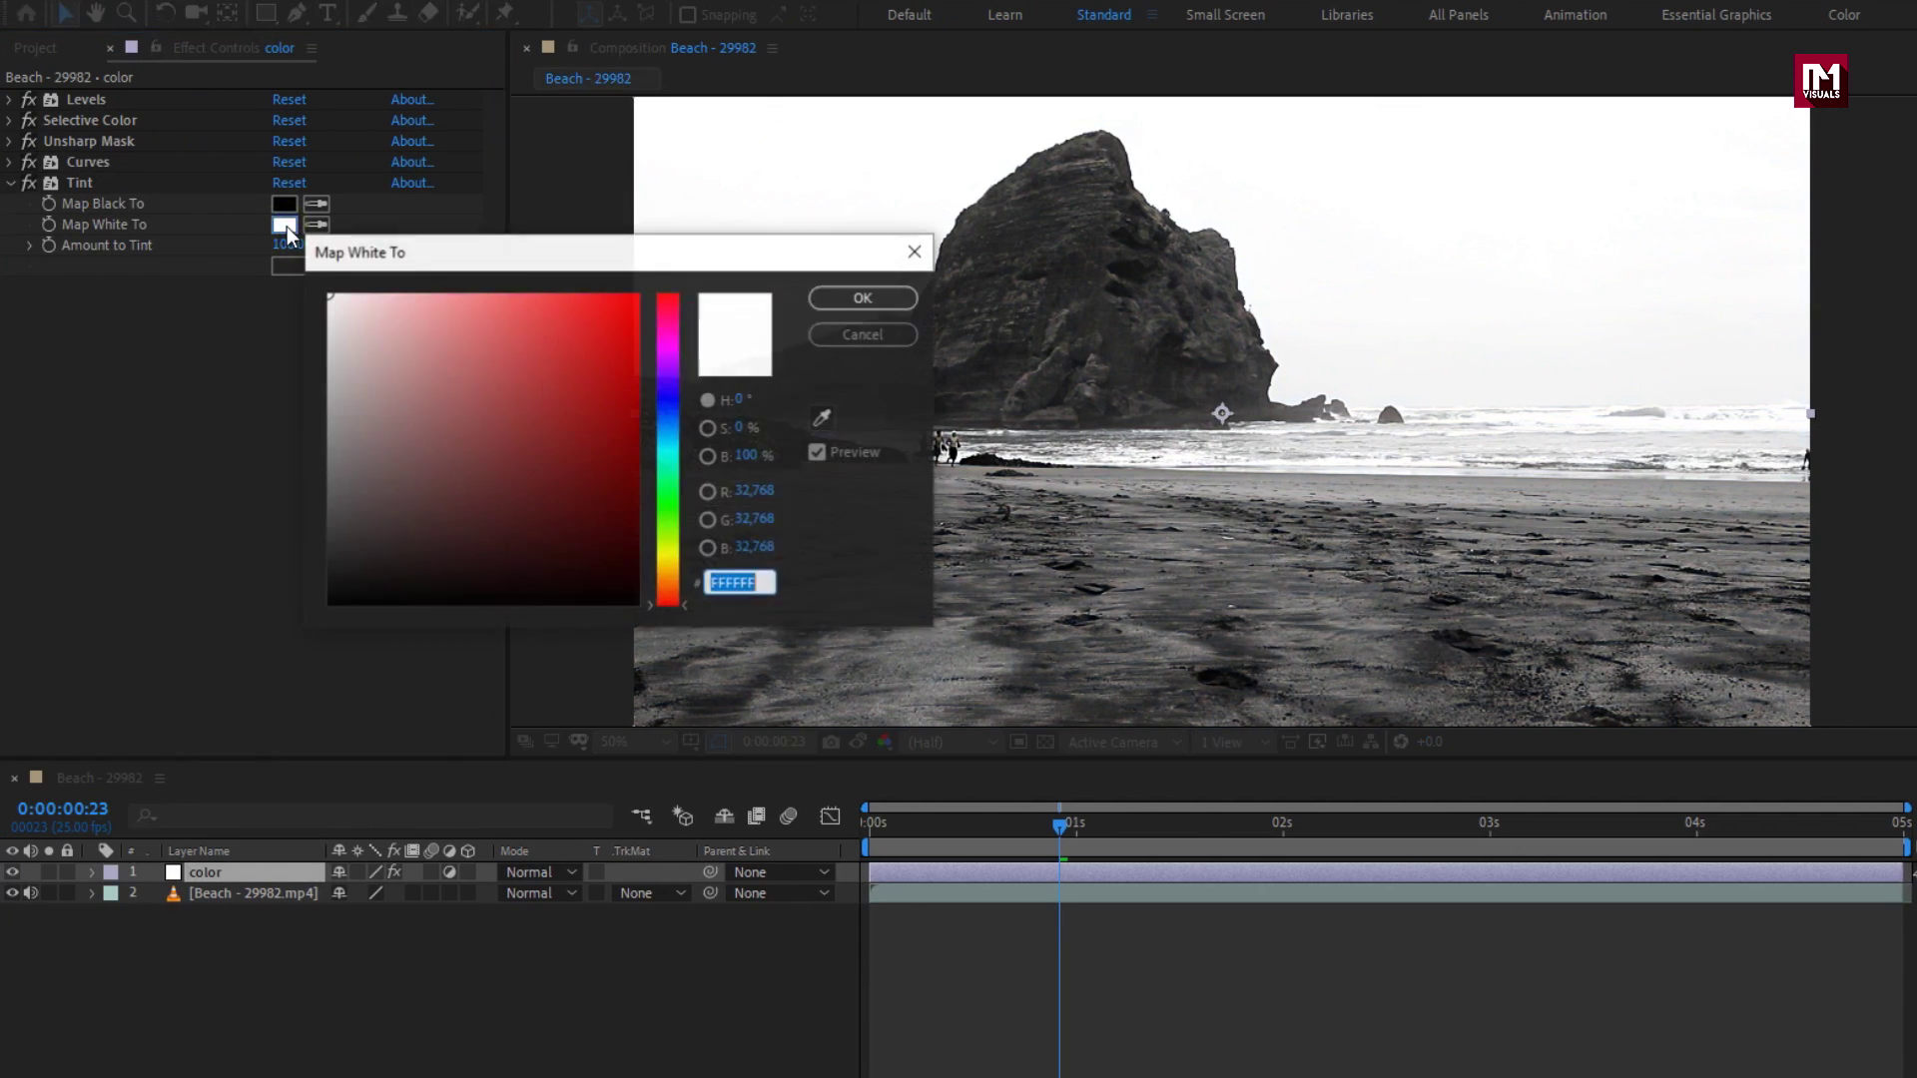
- Set Tint's Map White To colour to a bright light cyan
{"action": "left_click", "coordinate": [447, 319]}
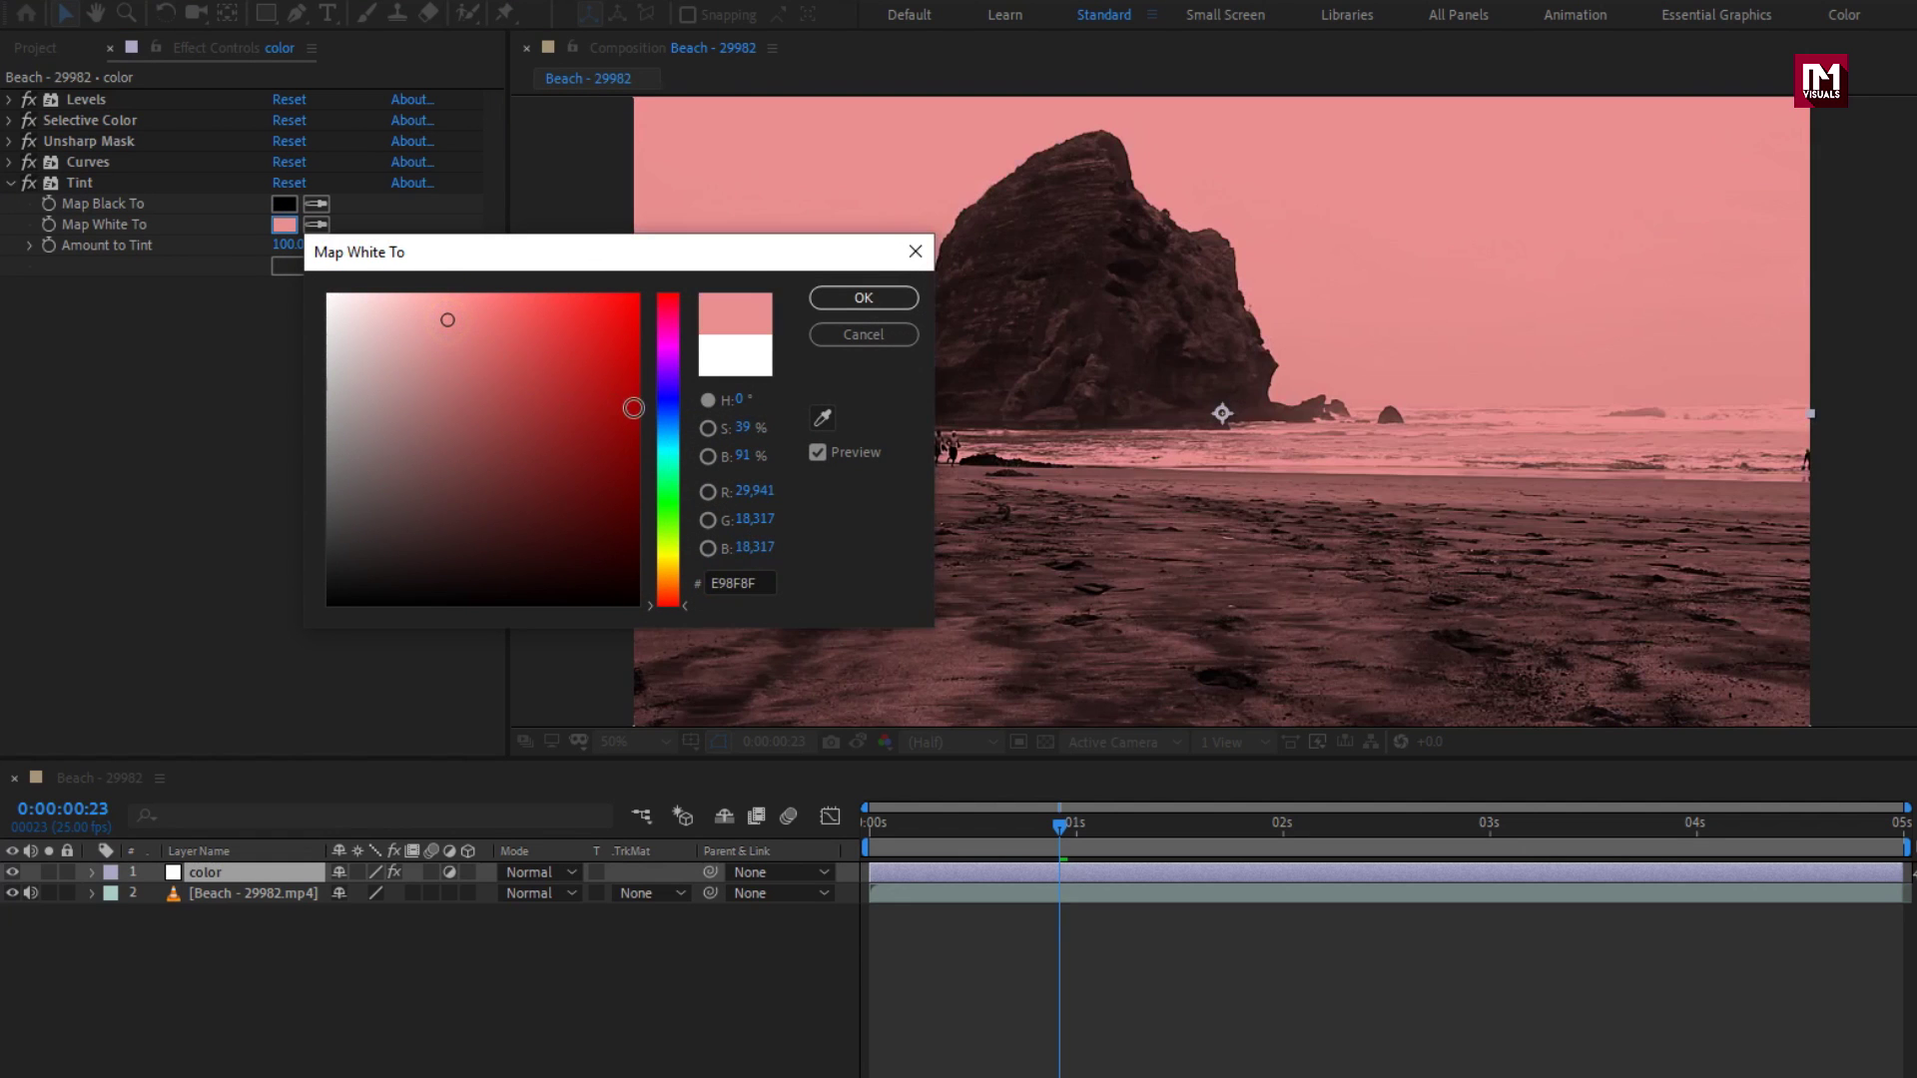
{"action": "left_click_drag", "start_coordinate": [667, 424], "coordinate": [663, 446]}
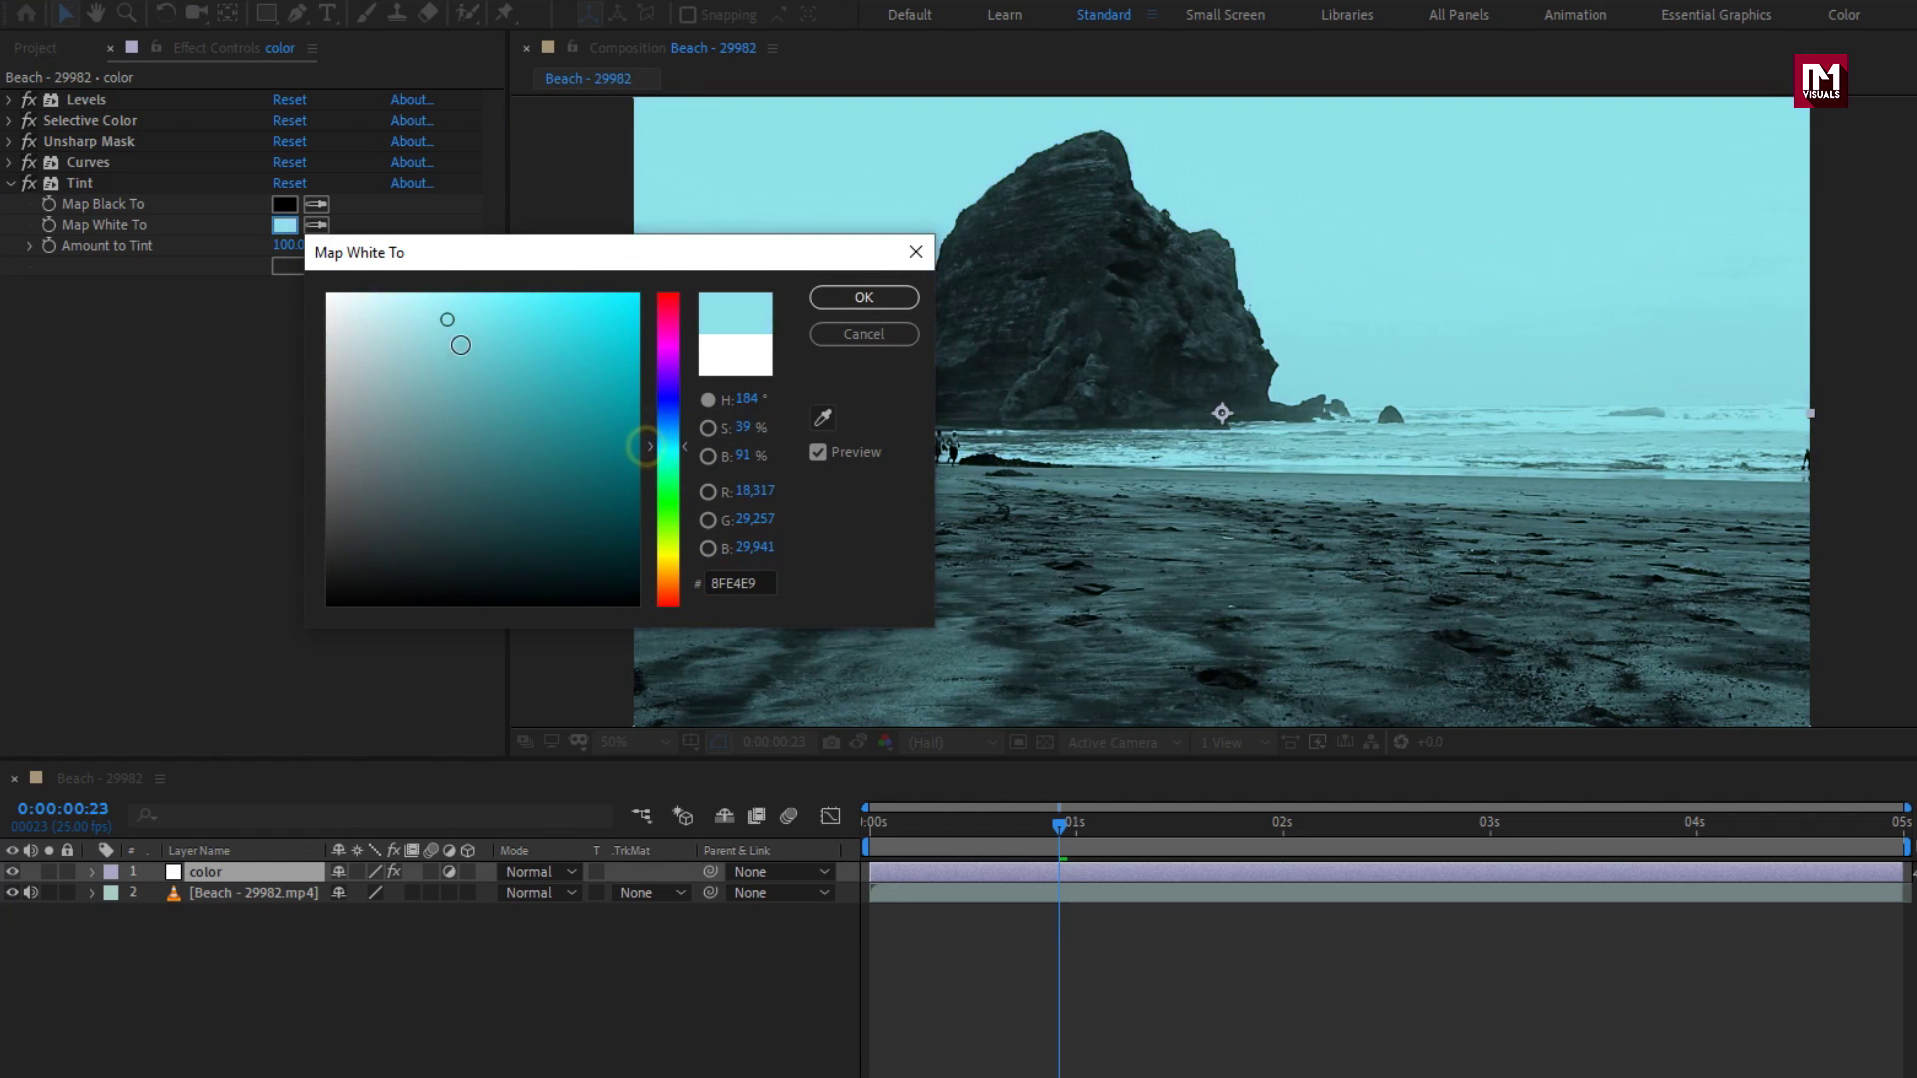
{"action": "left_click_drag", "start_coordinate": [445, 302], "coordinate": [522, 300]}
{"action": "key", "text": "Return"}
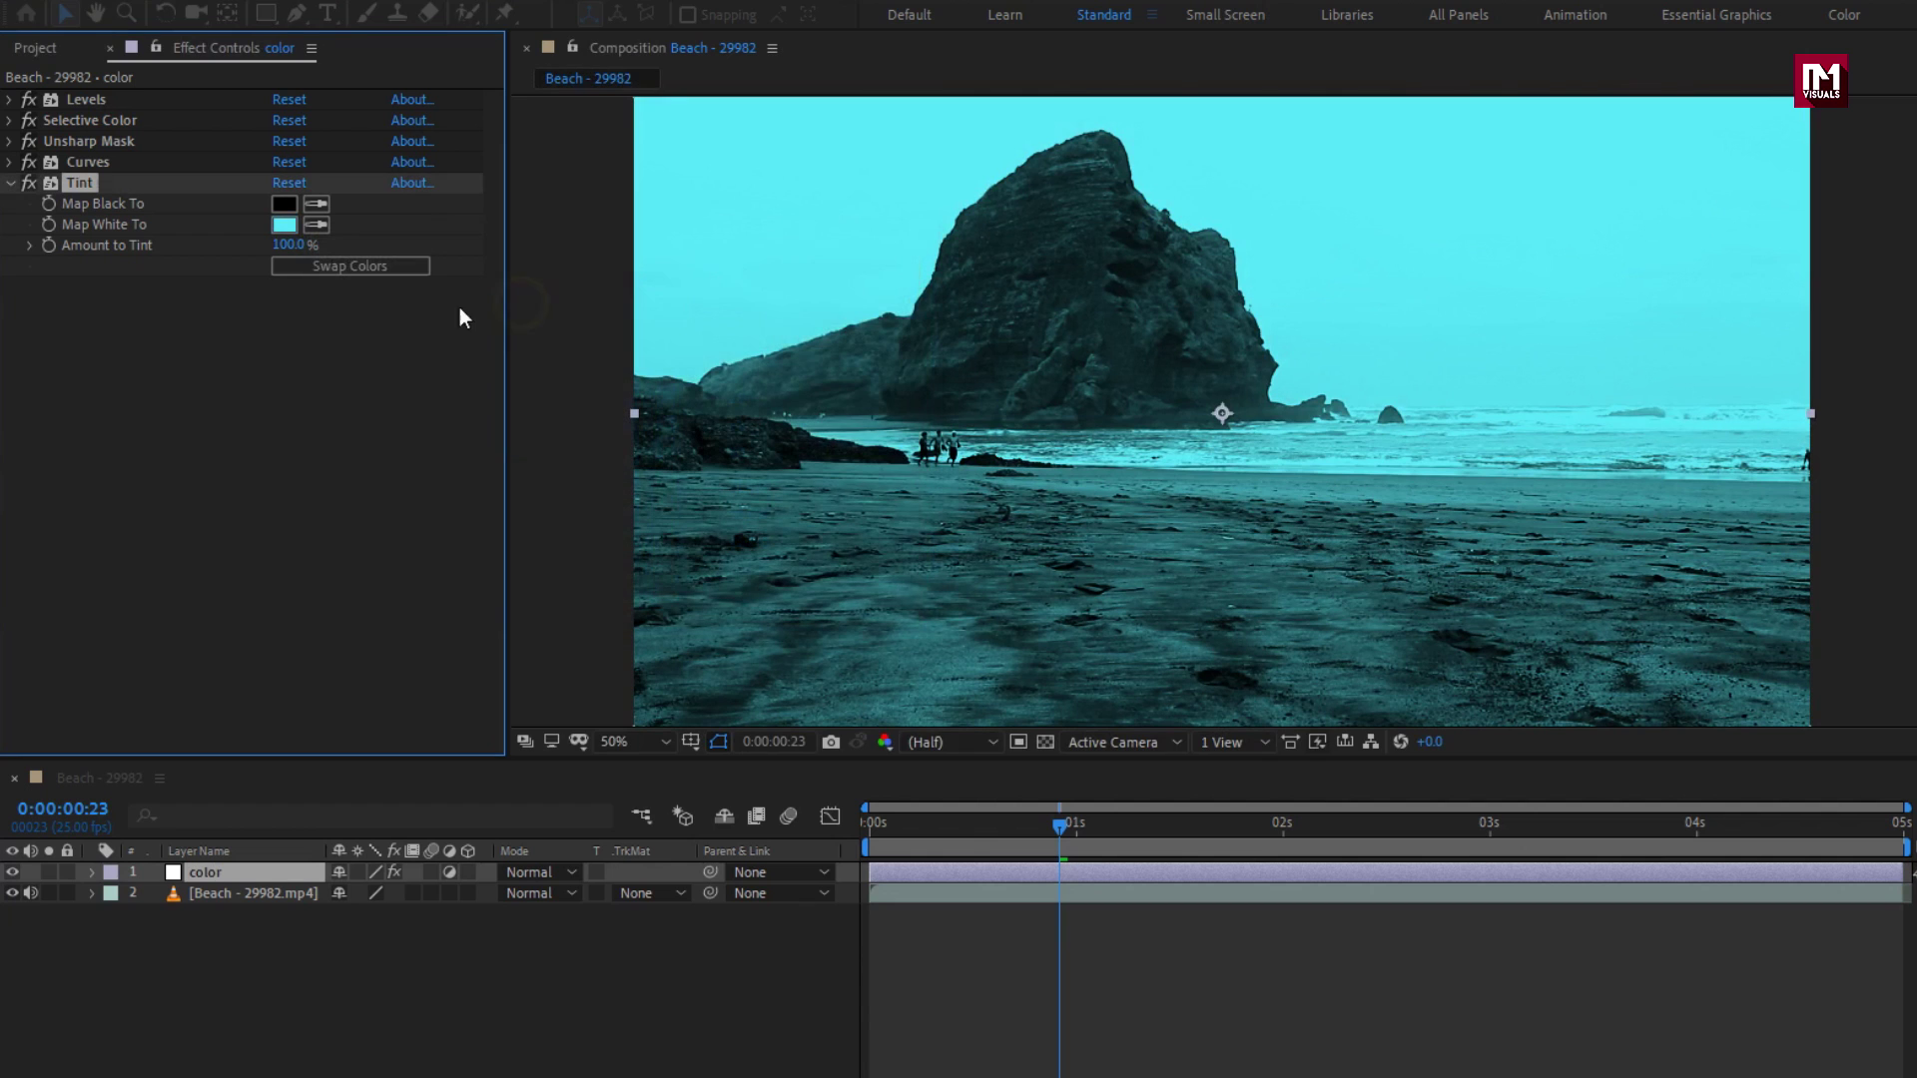
- Lower Amount to Tint to 14%, toggling the Tint effect to compare
{"action": "left_click_drag", "start_coordinate": [300, 257], "coordinate": [213, 265]}
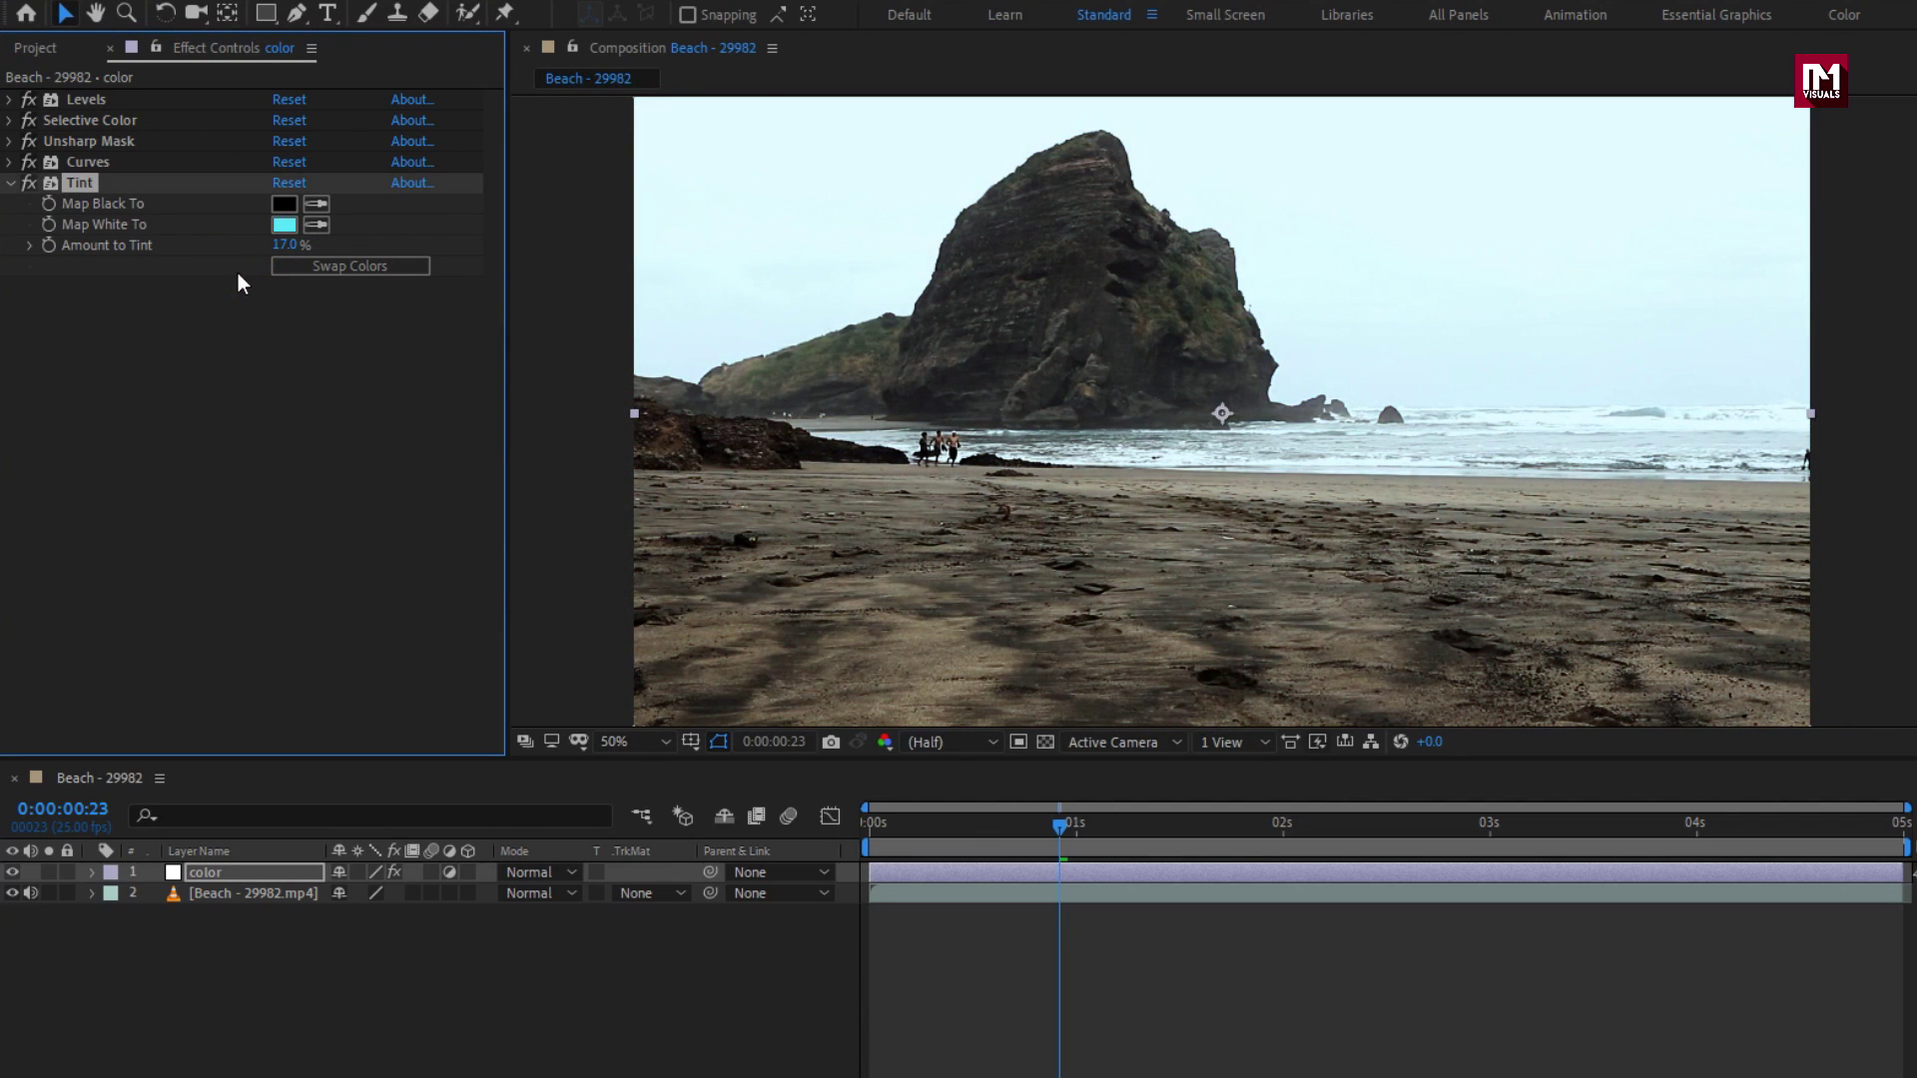
{"action": "left_click_drag", "start_coordinate": [276, 249], "coordinate": [284, 254]}
{"action": "left_click", "coordinate": [28, 186]}
{"action": "left_click", "coordinate": [28, 185]}
{"action": "left_click_drag", "start_coordinate": [282, 249], "coordinate": [268, 257]}
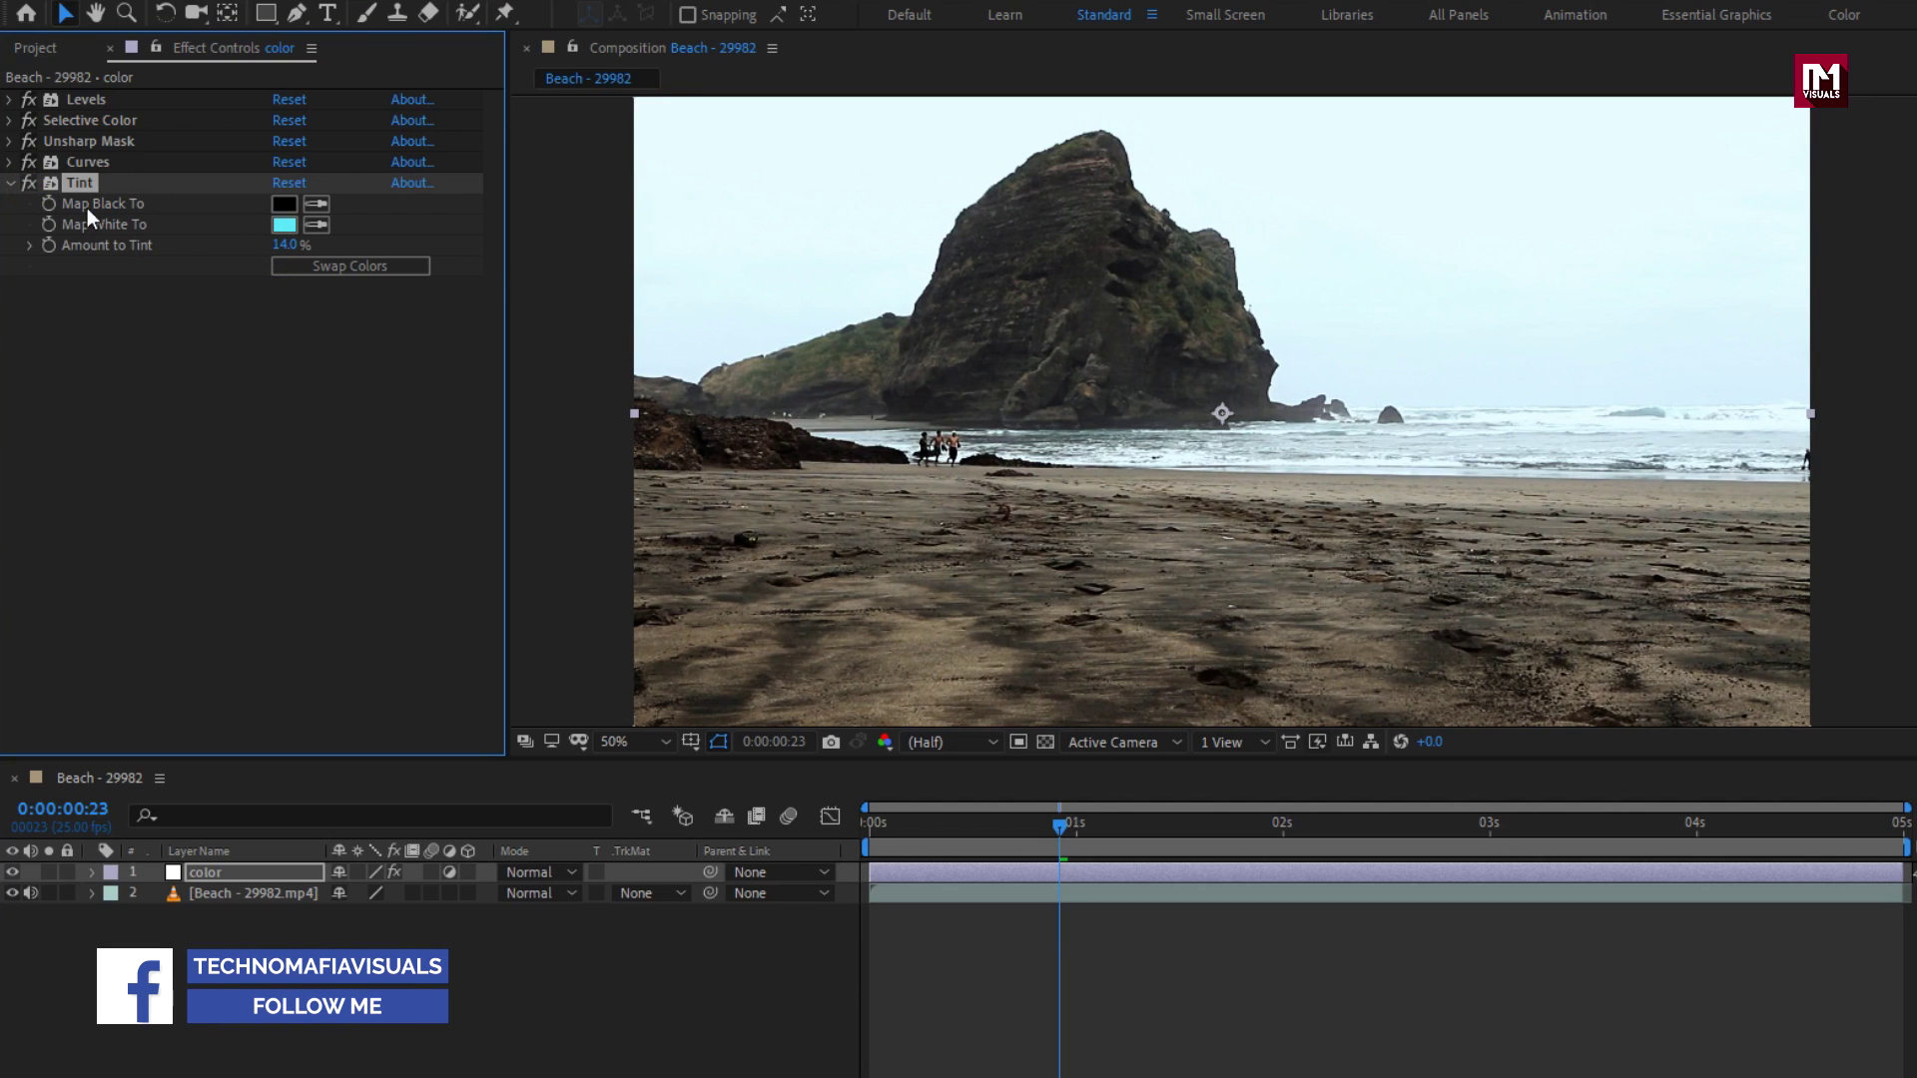
{"action": "left_click", "coordinate": [28, 184]}
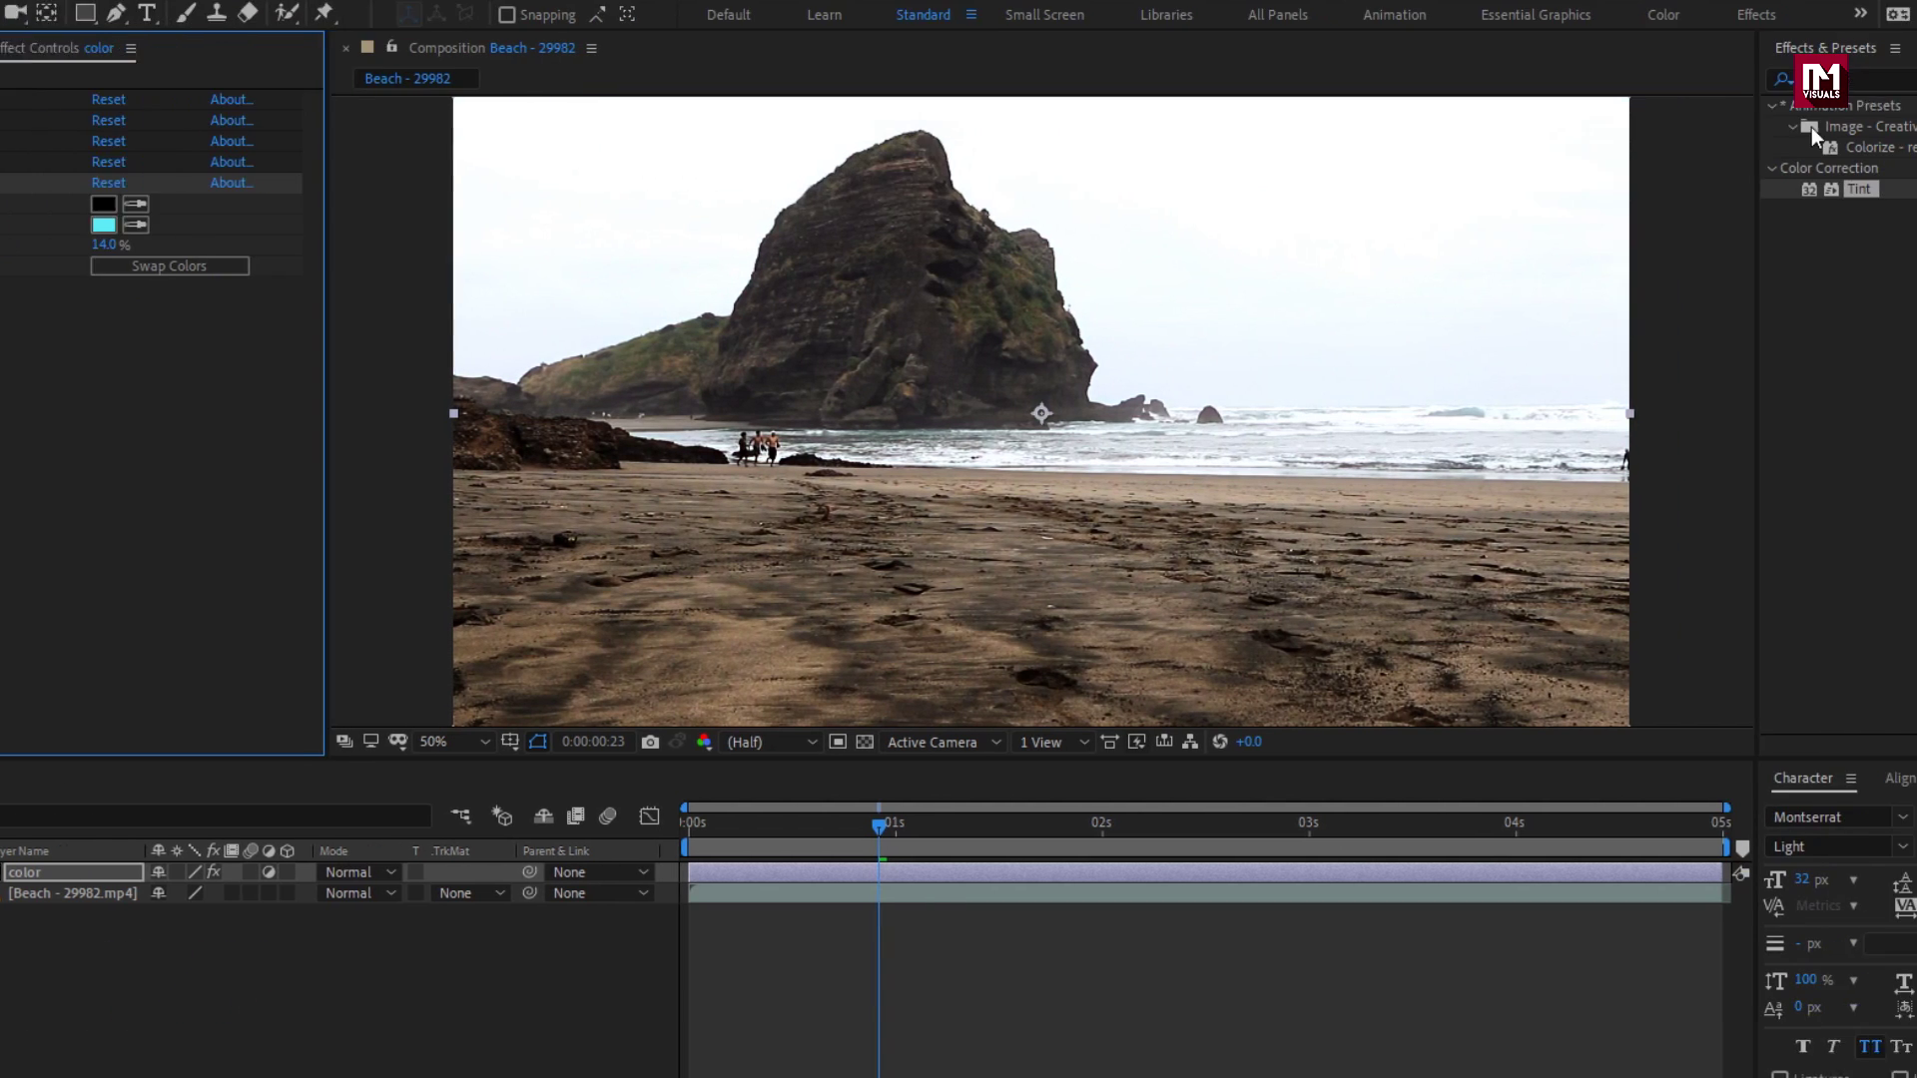
- Apply Tritone to the color layer with light blue Midtones and Blend With Original at 94%
{"action": "key", "text": "ctrl+5"}
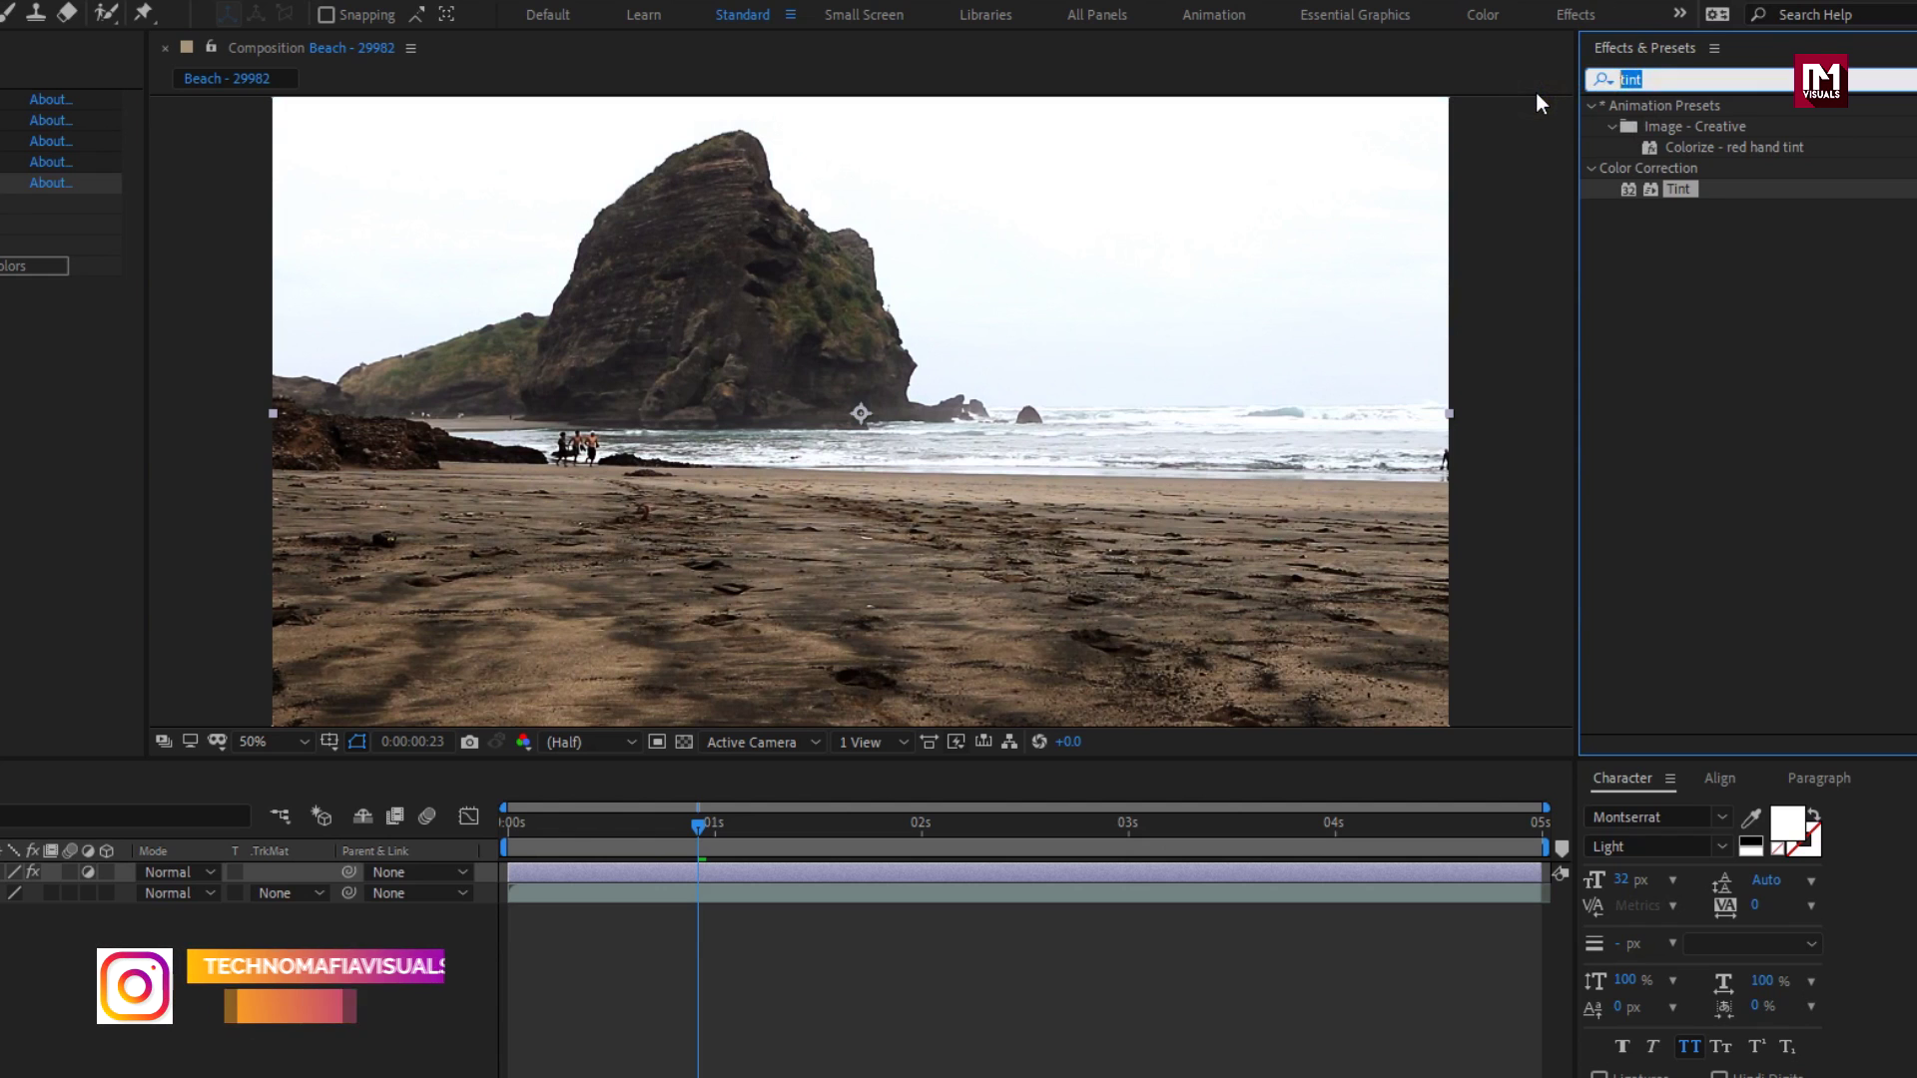
{"action": "type", "text": "trit"}
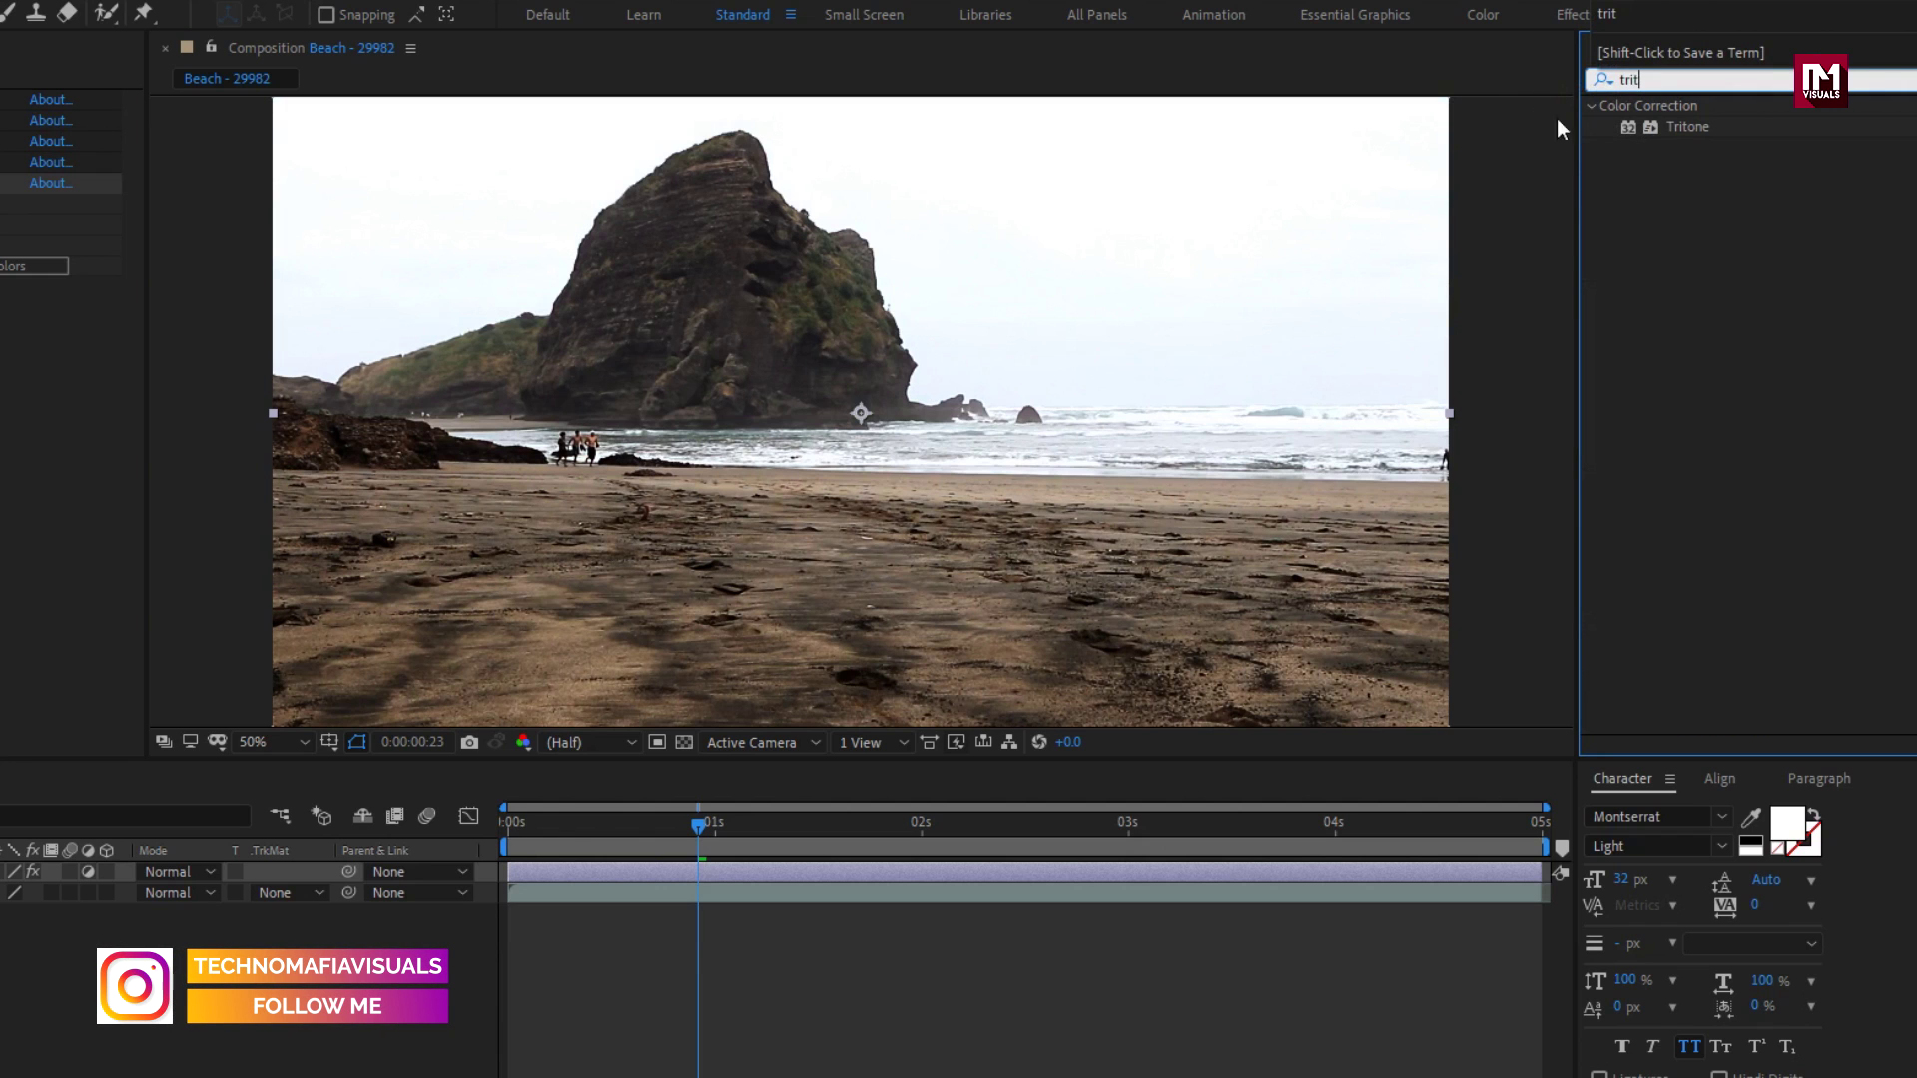
{"action": "left_click", "coordinate": [1683, 130]}
{"action": "double_click", "coordinate": [1683, 130]}
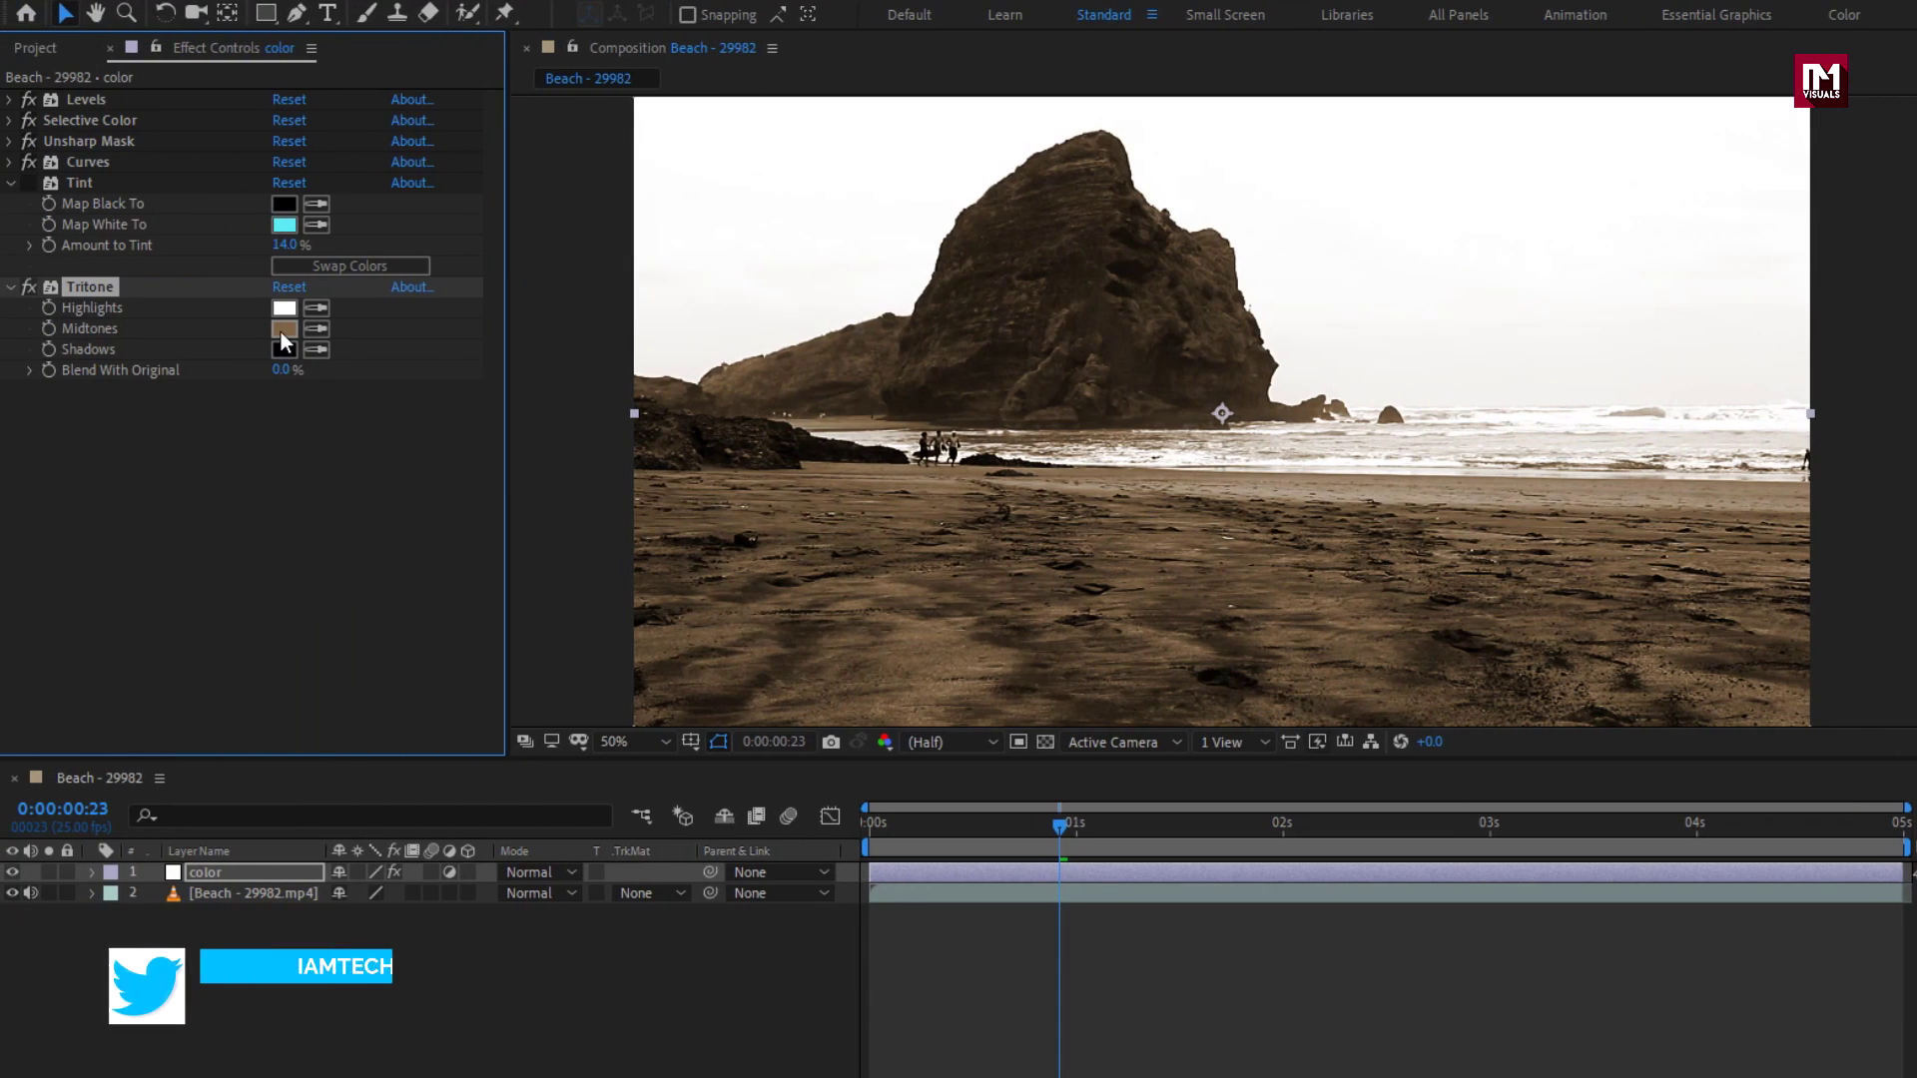
{"action": "left_click", "coordinate": [284, 329]}
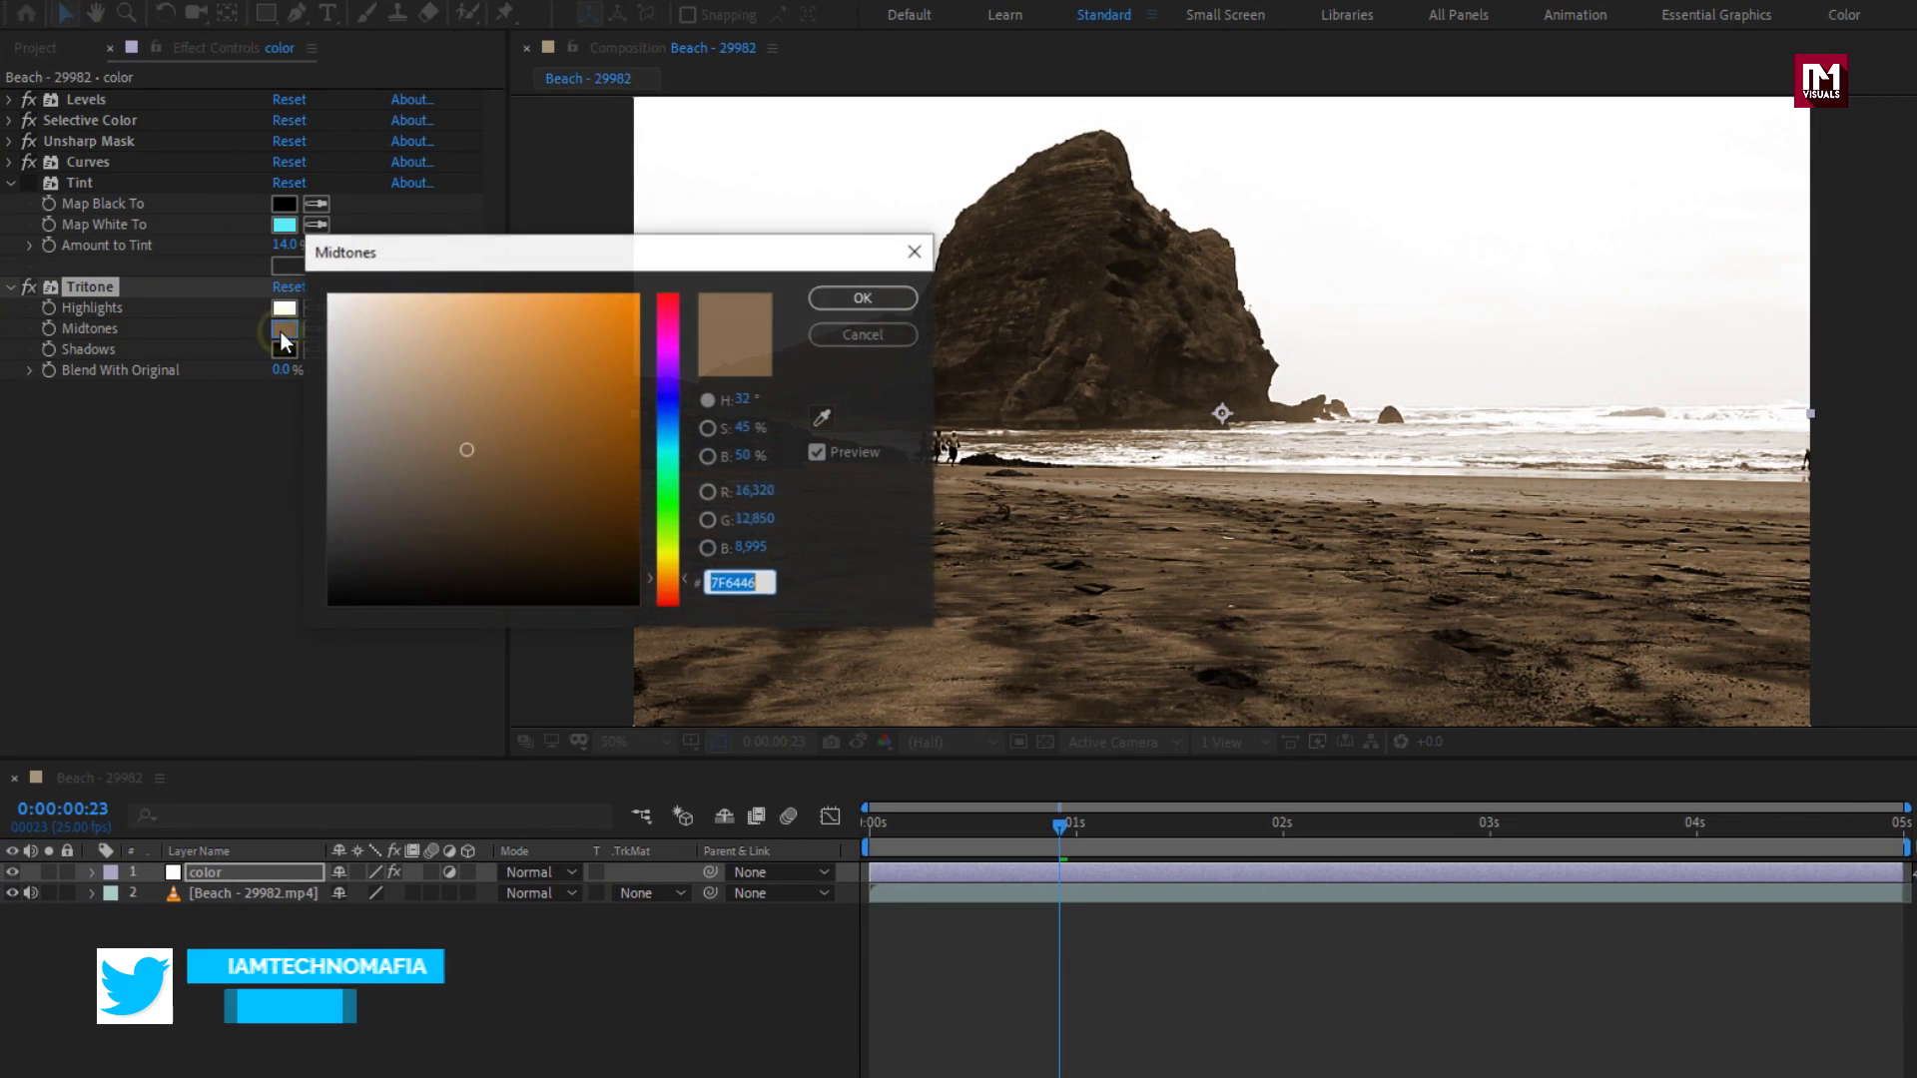
{"action": "left_click", "coordinate": [667, 375]}
{"action": "left_click_drag", "start_coordinate": [667, 376], "coordinate": [649, 433]}
{"action": "left_click", "coordinate": [506, 303]}
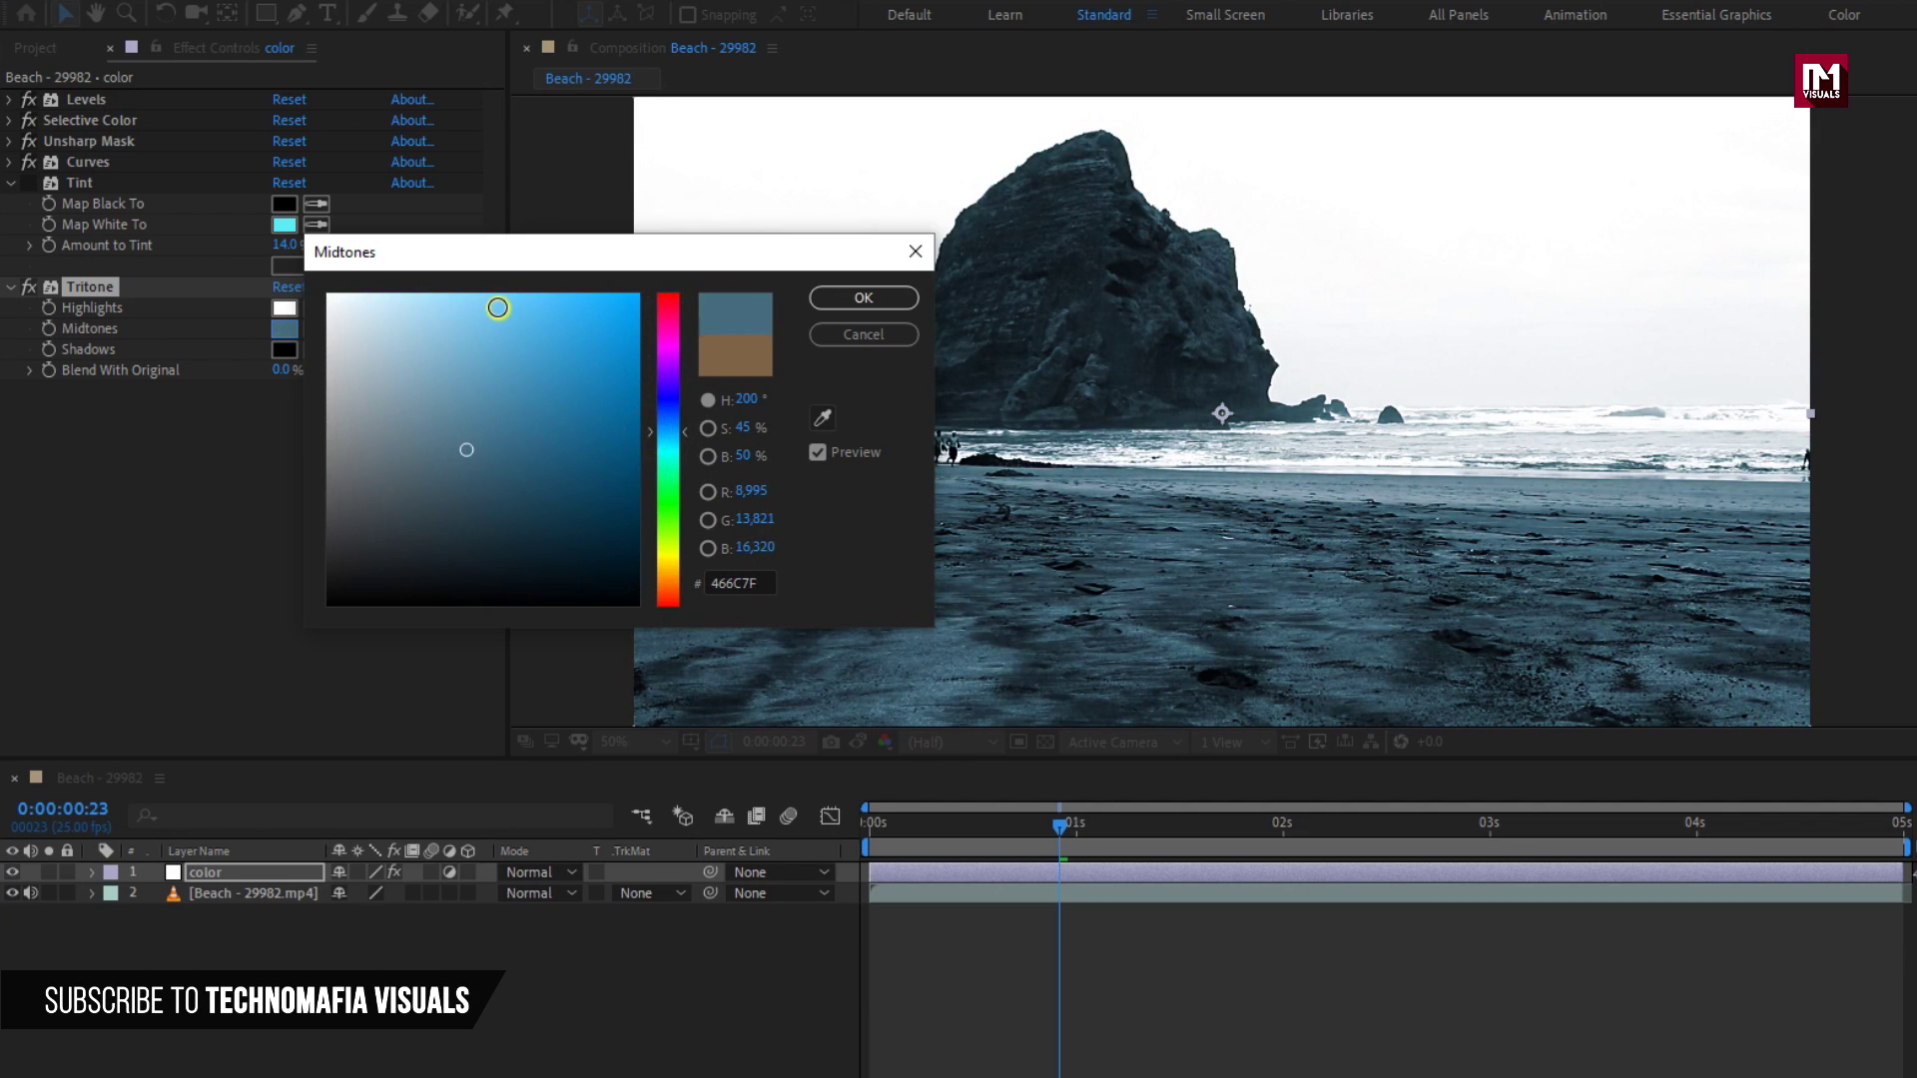
{"action": "key", "text": "Return"}
{"action": "left_click_drag", "start_coordinate": [282, 371], "coordinate": [434, 373]}
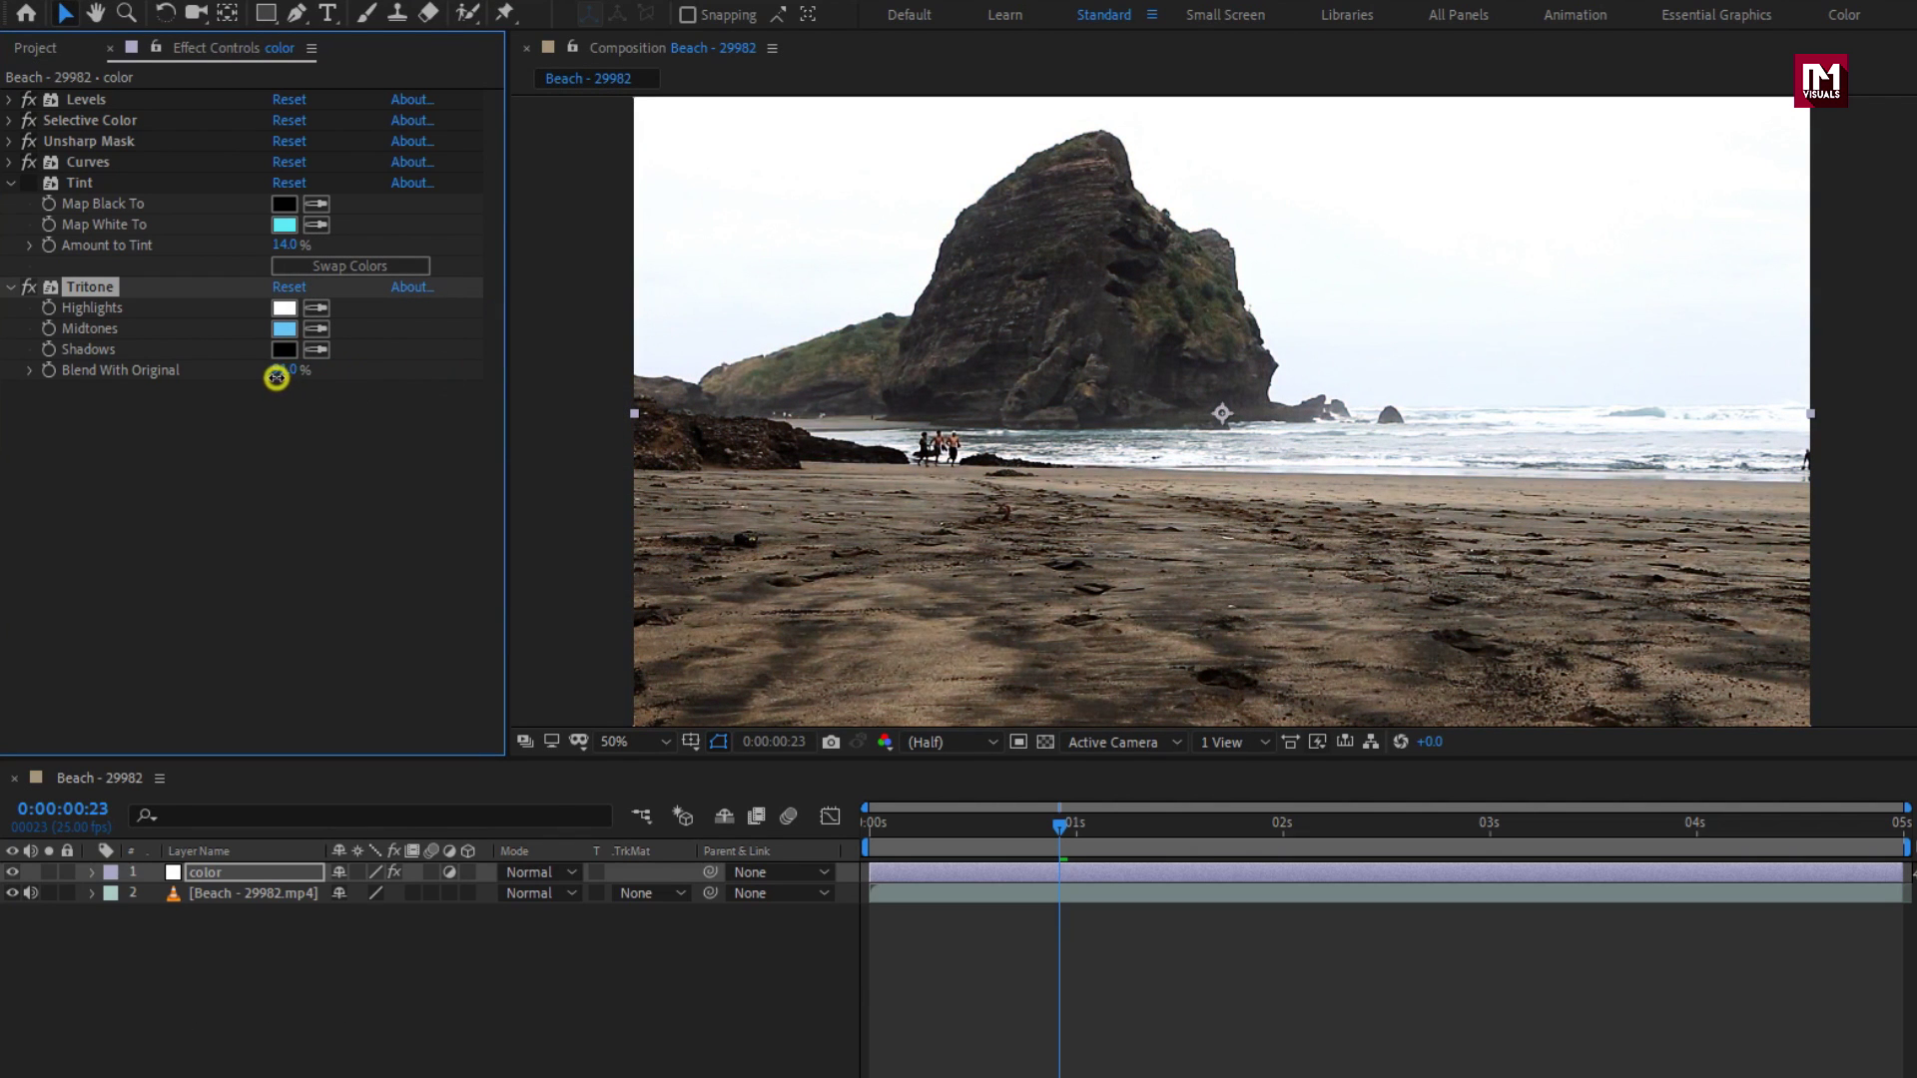
{"action": "left_click_drag", "start_coordinate": [275, 378], "coordinate": [276, 379]}
- Collapse the Tritone and Tint effects and delete both from the color layer
{"action": "left_click", "coordinate": [27, 287]}
{"action": "left_click", "coordinate": [11, 287]}
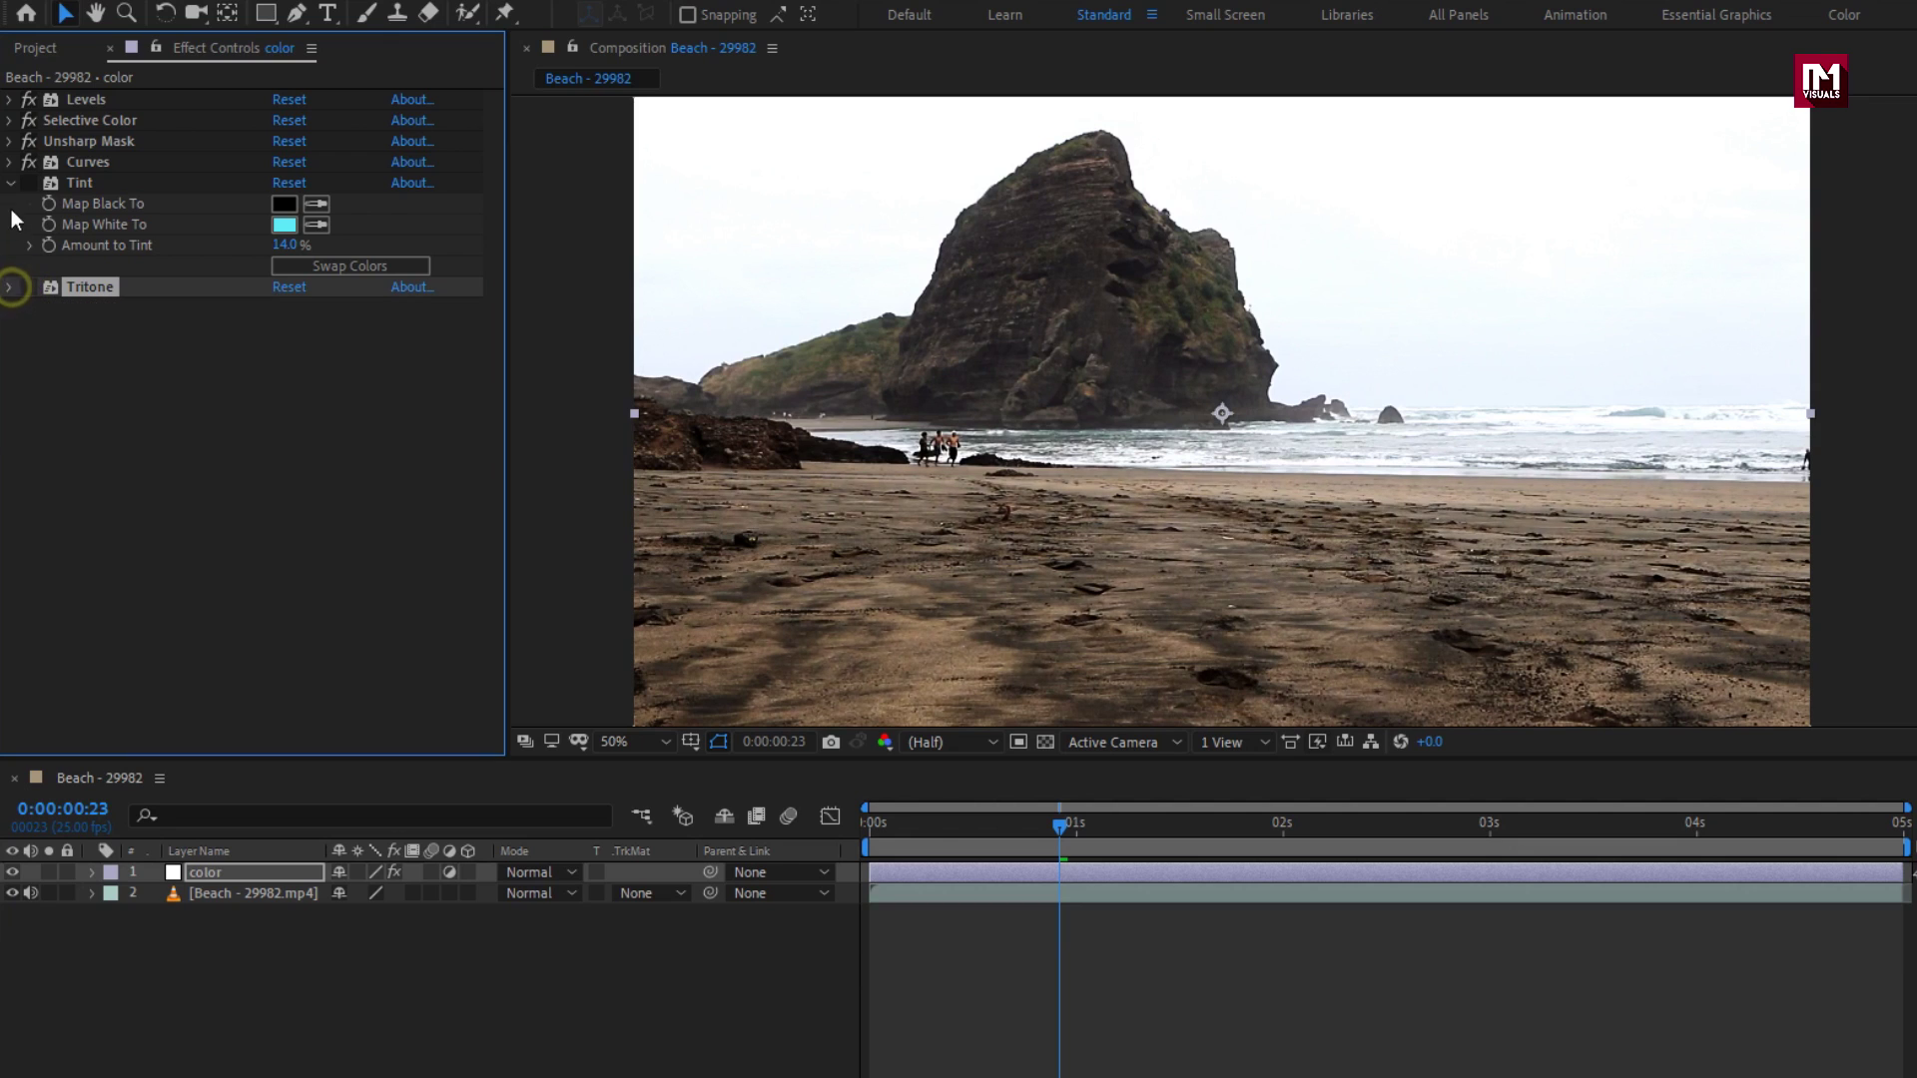
{"action": "left_click", "coordinate": [10, 183]}
{"action": "key", "text": "Delete"}
{"action": "left_click", "coordinate": [81, 184]}
{"action": "key", "text": "Delete"}
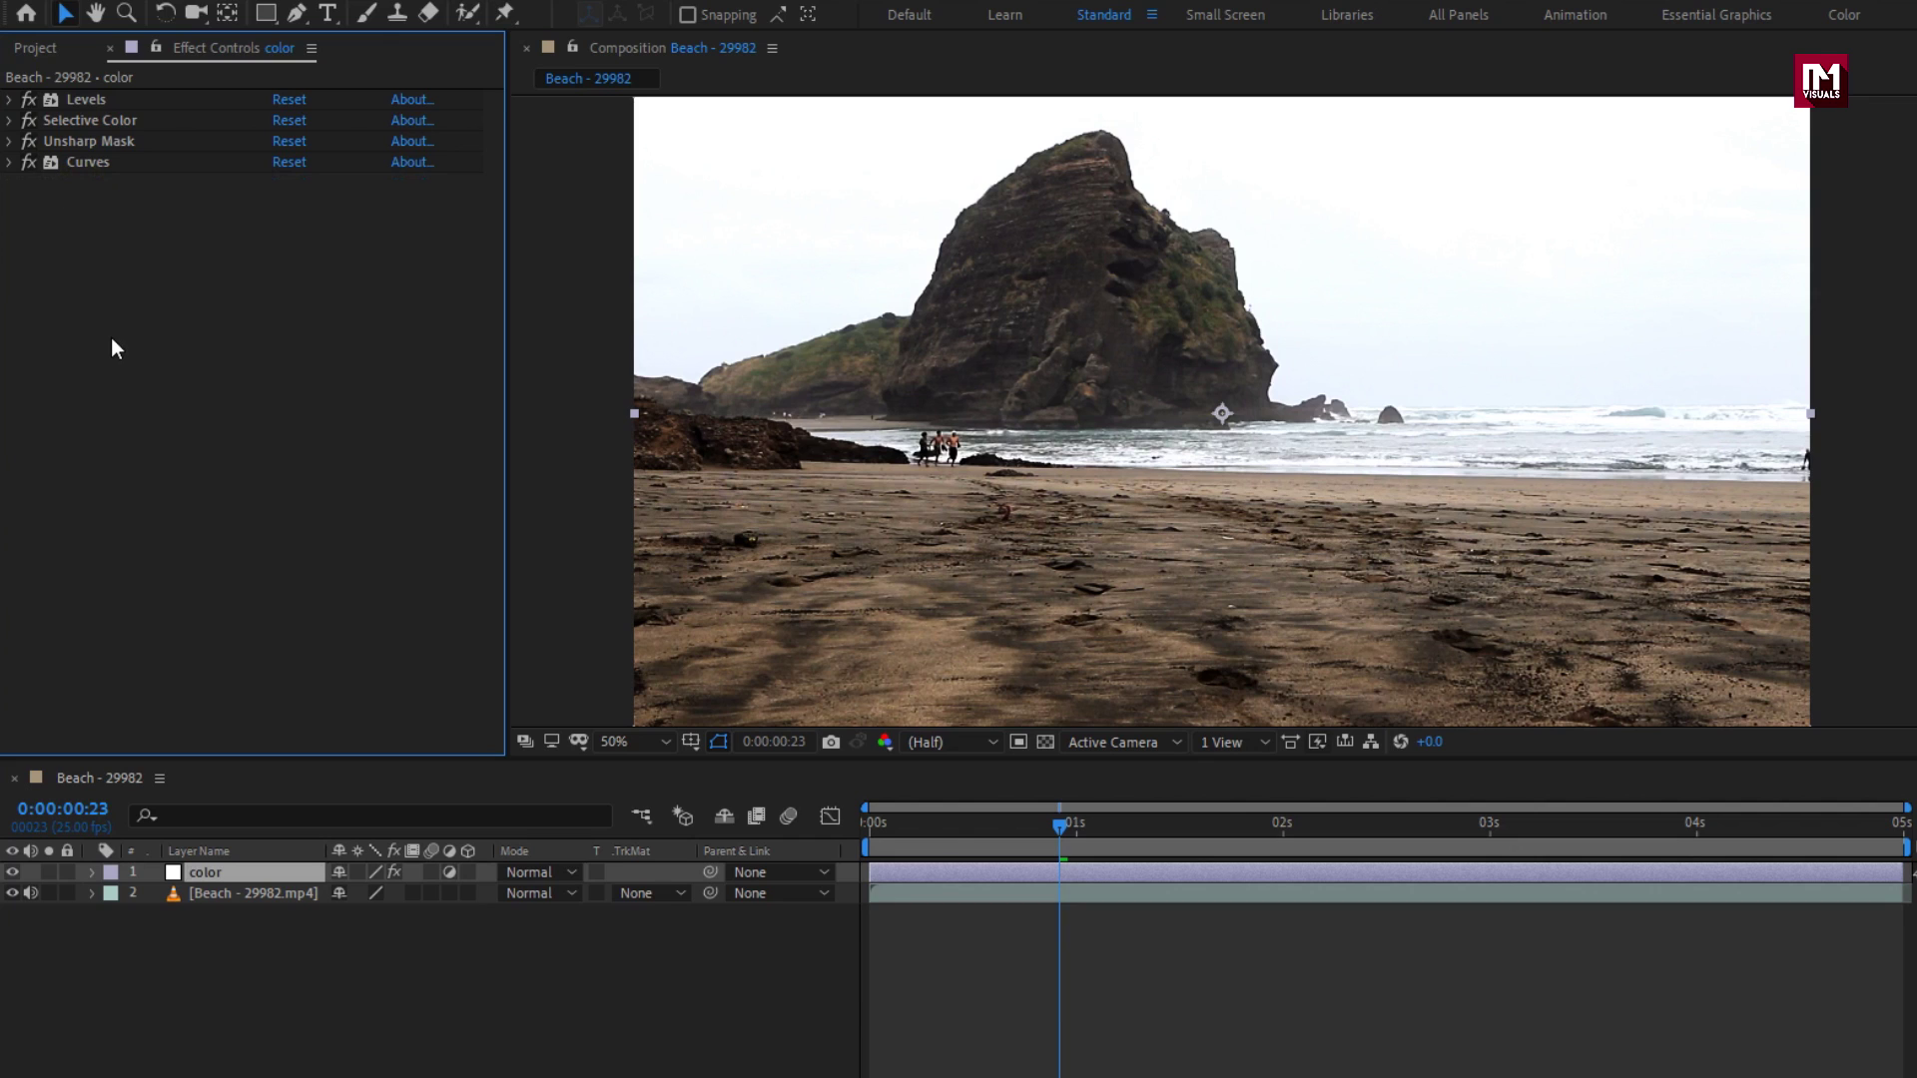
- Create a new 1920×1080 solid named Film_Strip, keeping its colour black
{"action": "right_click", "coordinate": [266, 986]}
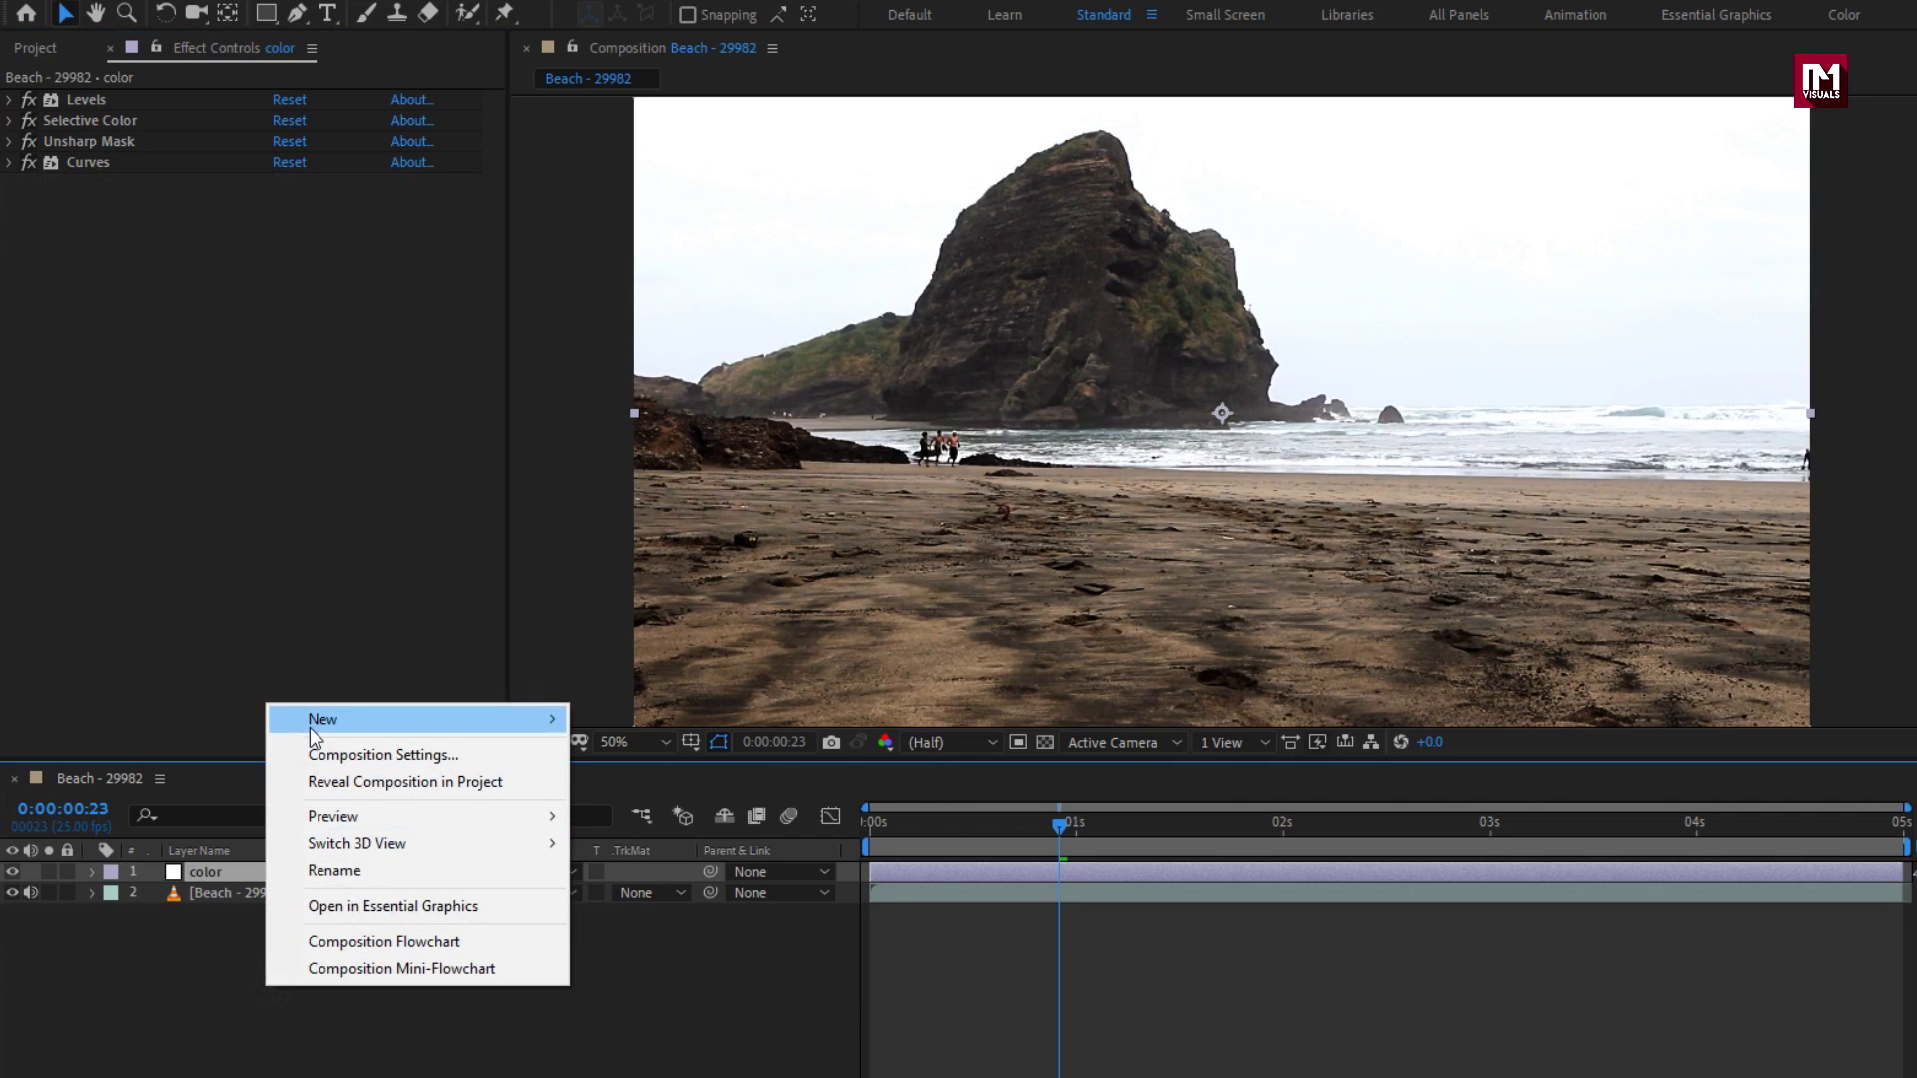
{"action": "mouse_move", "coordinate": [309, 721]}
{"action": "left_click", "coordinate": [683, 780]}
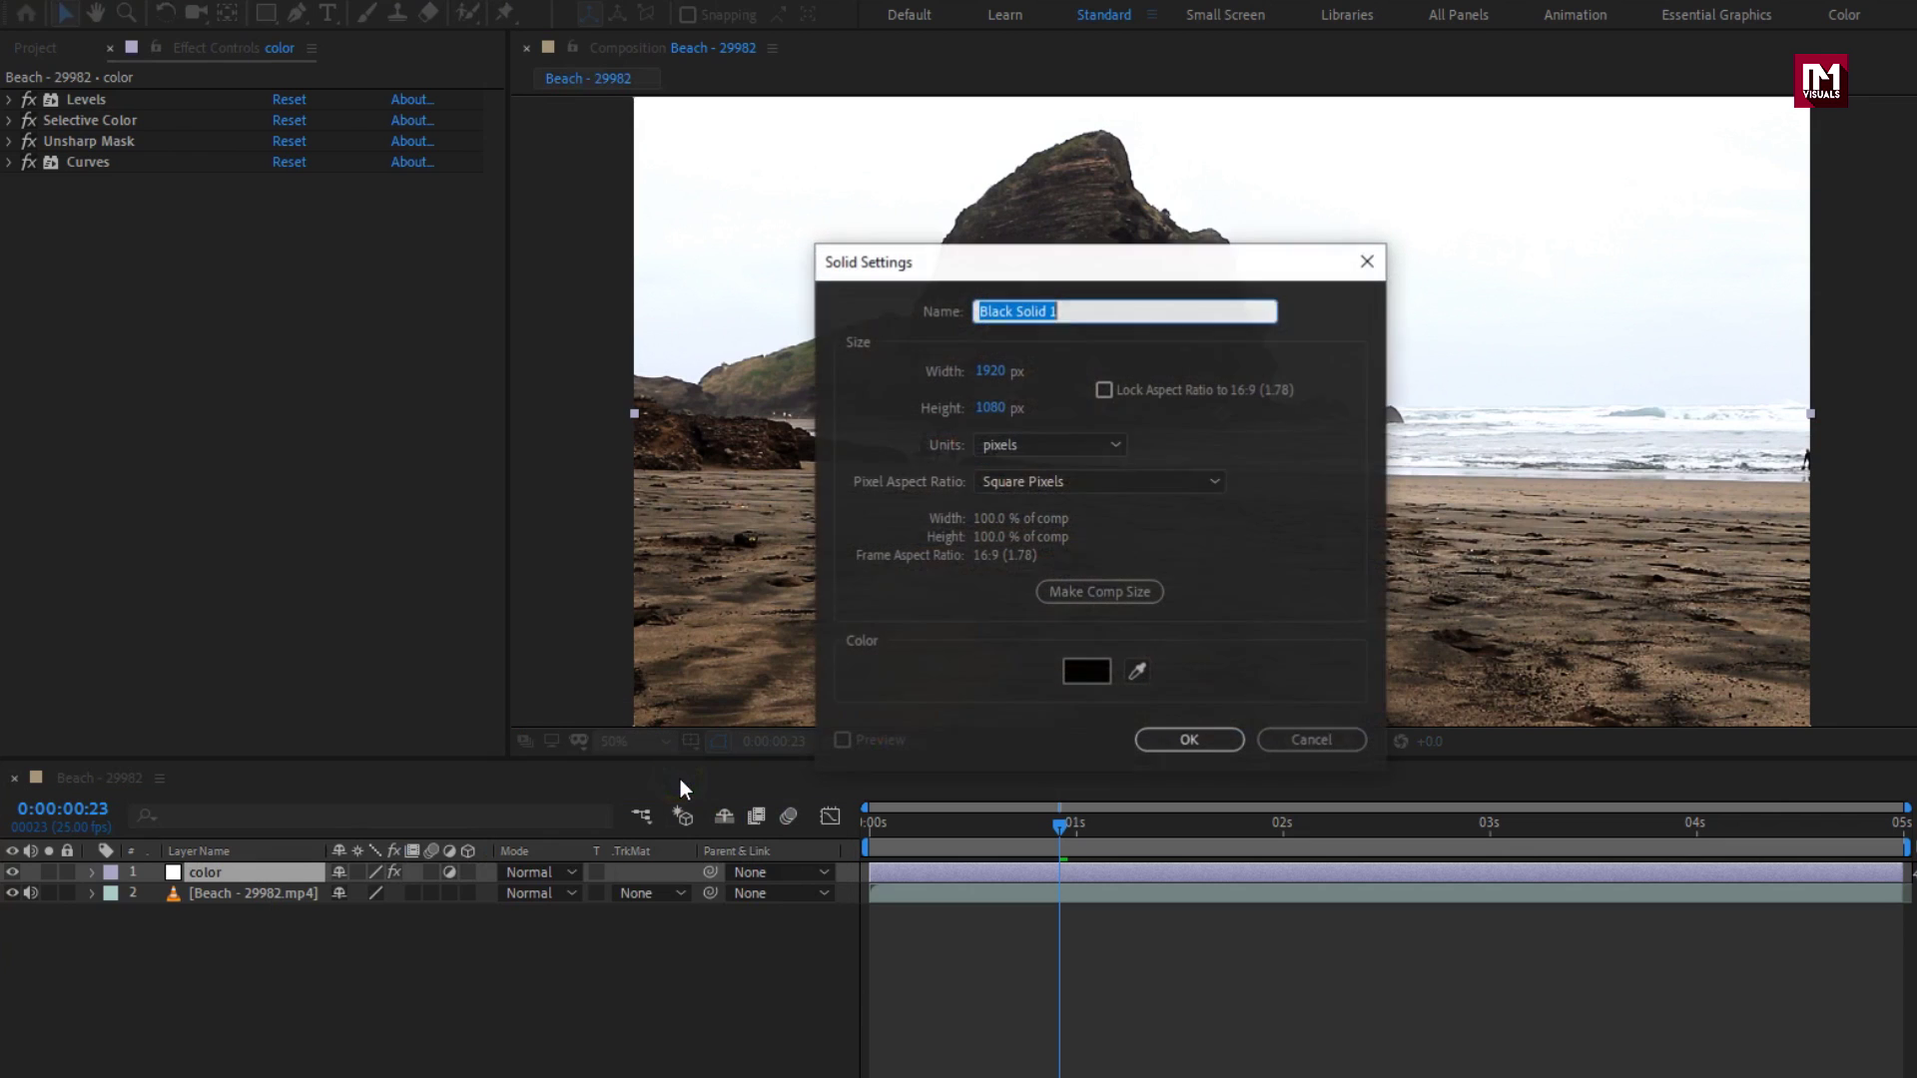
{"action": "type", "text": "Film_Strip"}
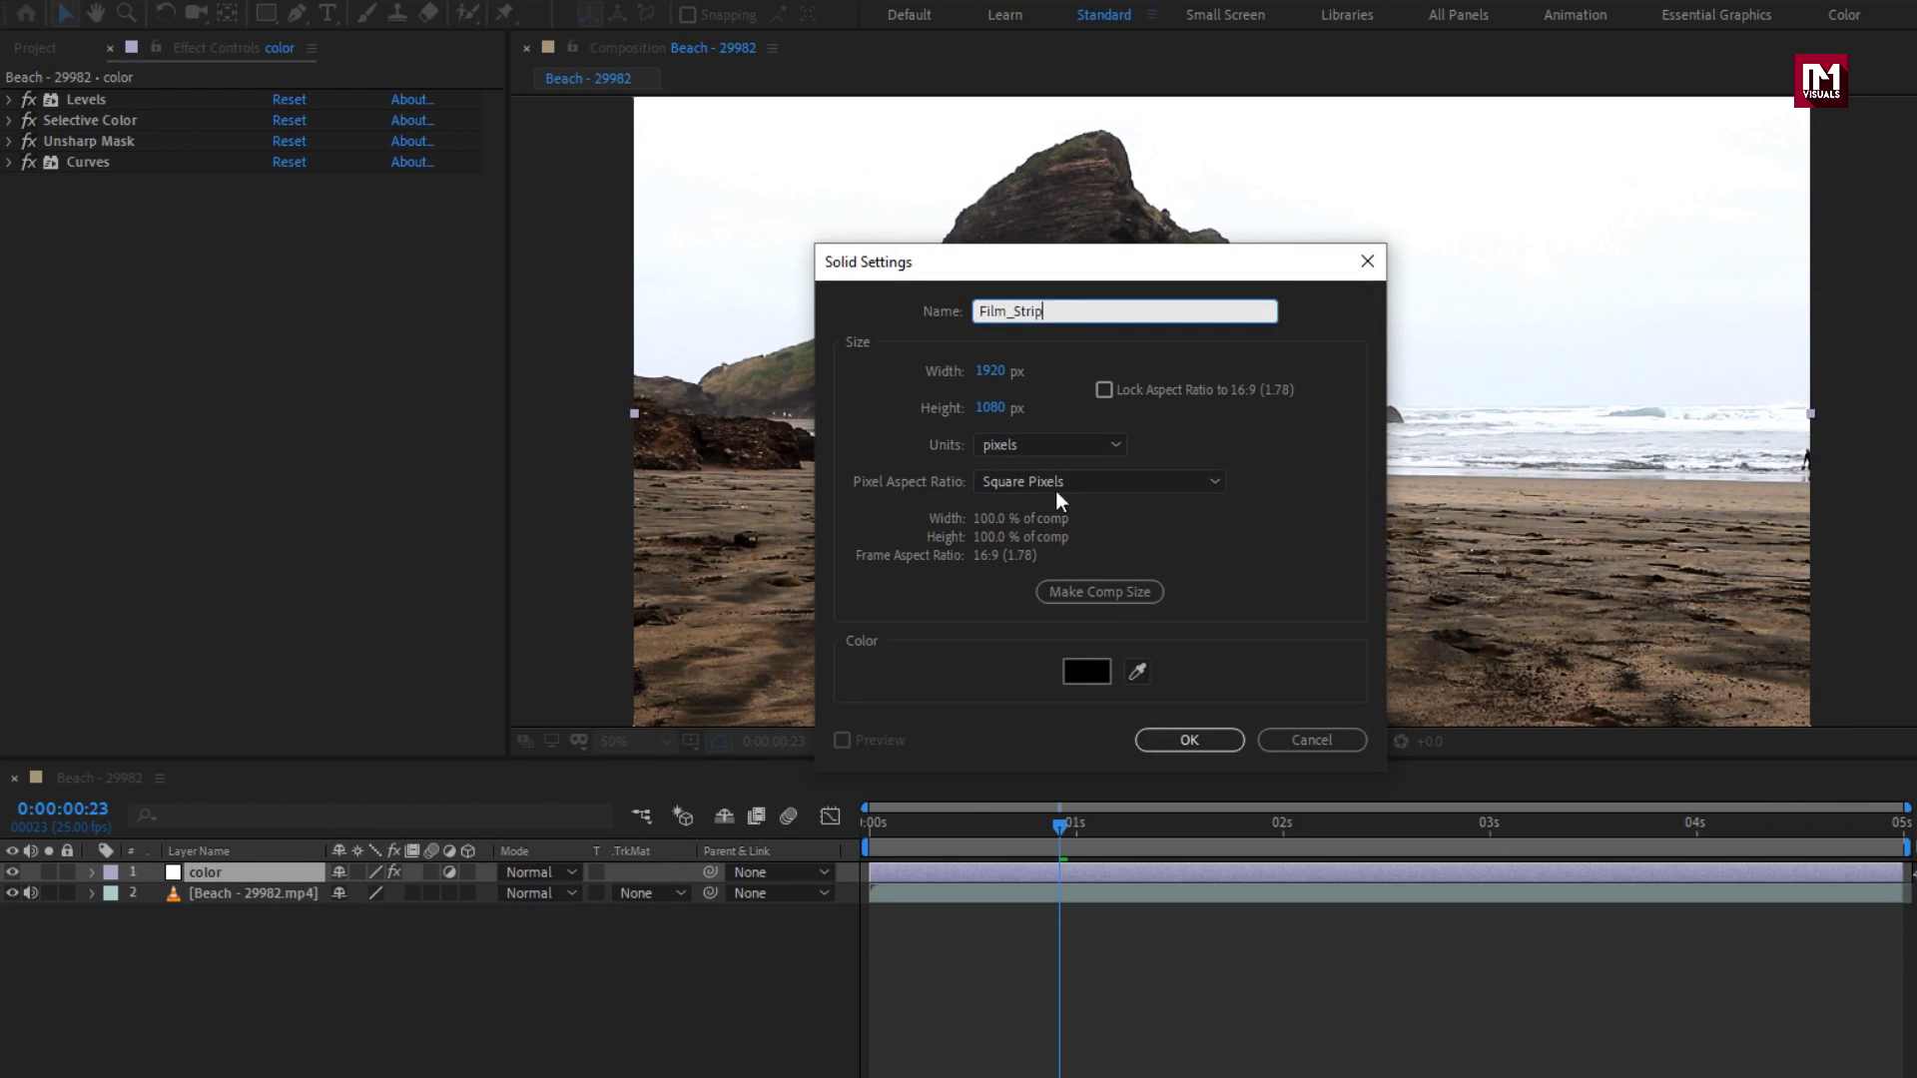
{"action": "left_click", "coordinate": [1093, 677]}
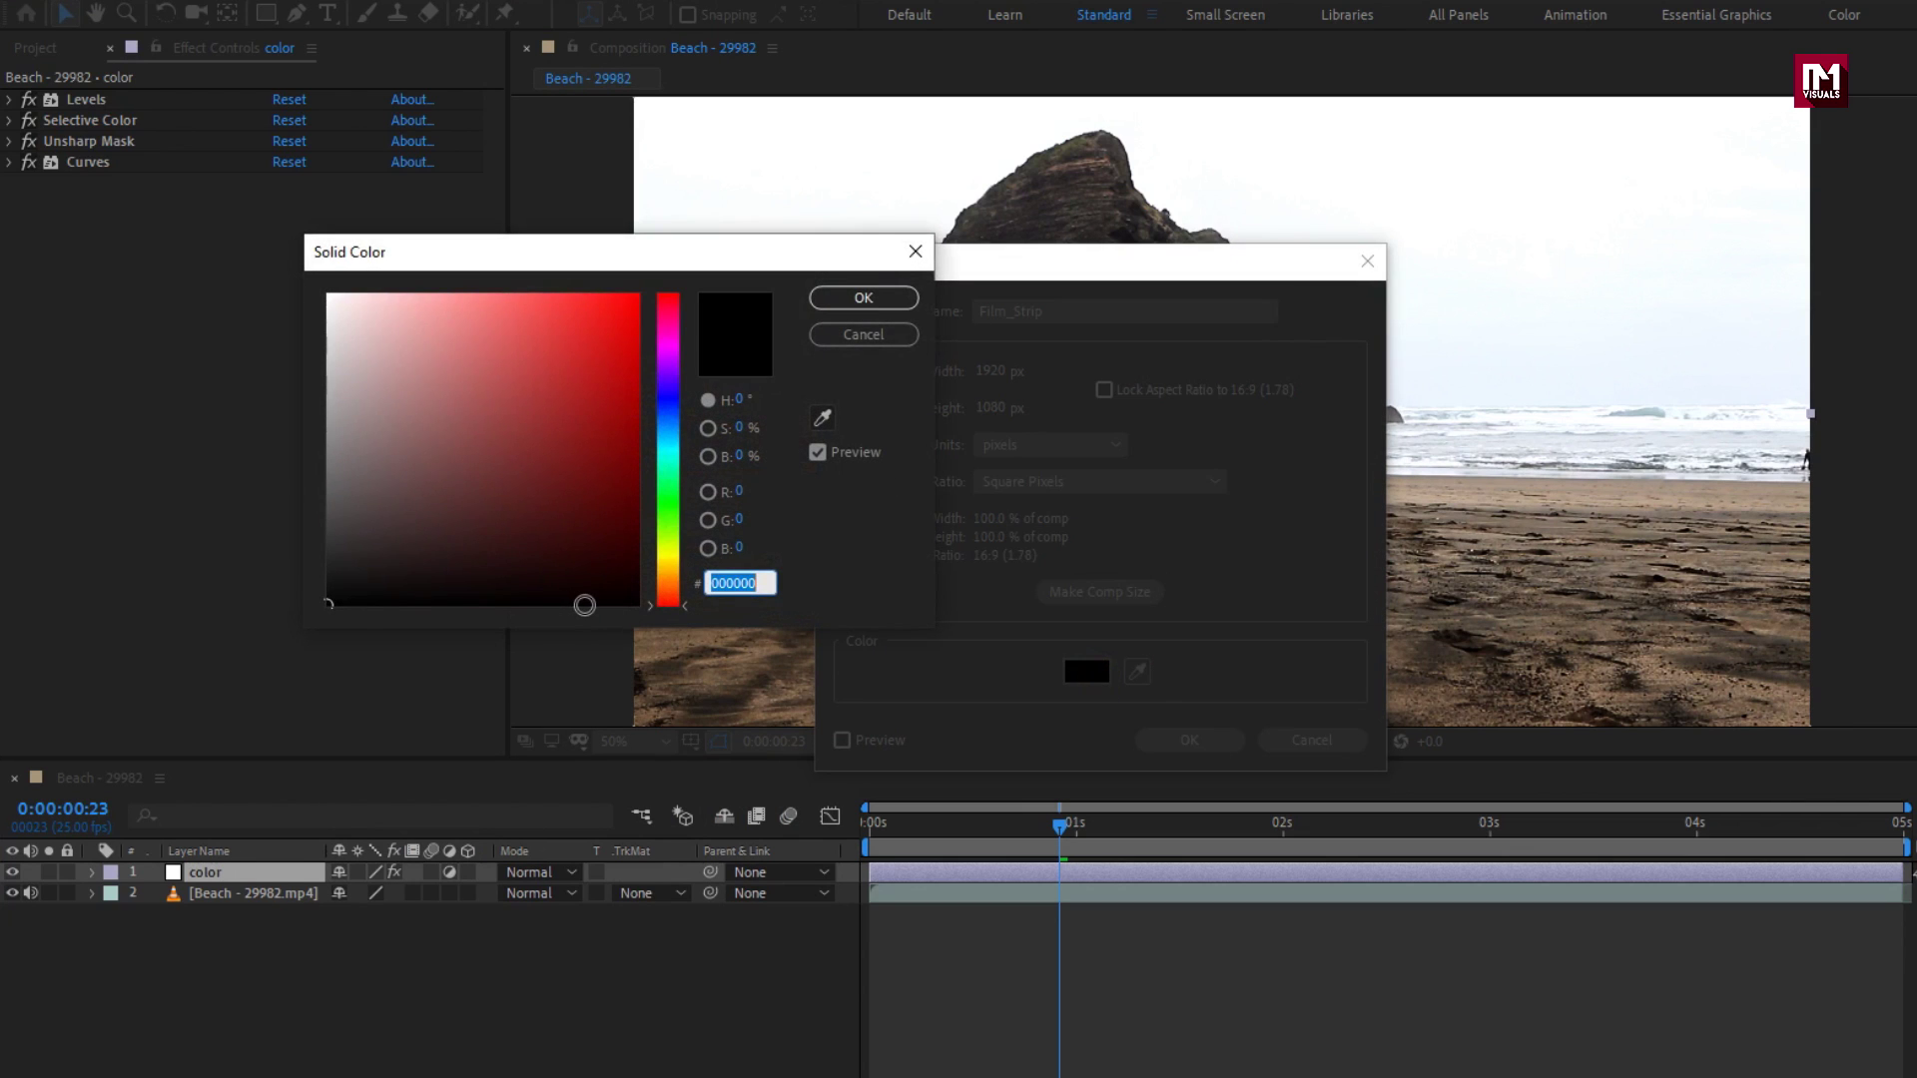
{"action": "left_click", "coordinate": [859, 299]}
{"action": "left_click", "coordinate": [1162, 743]}
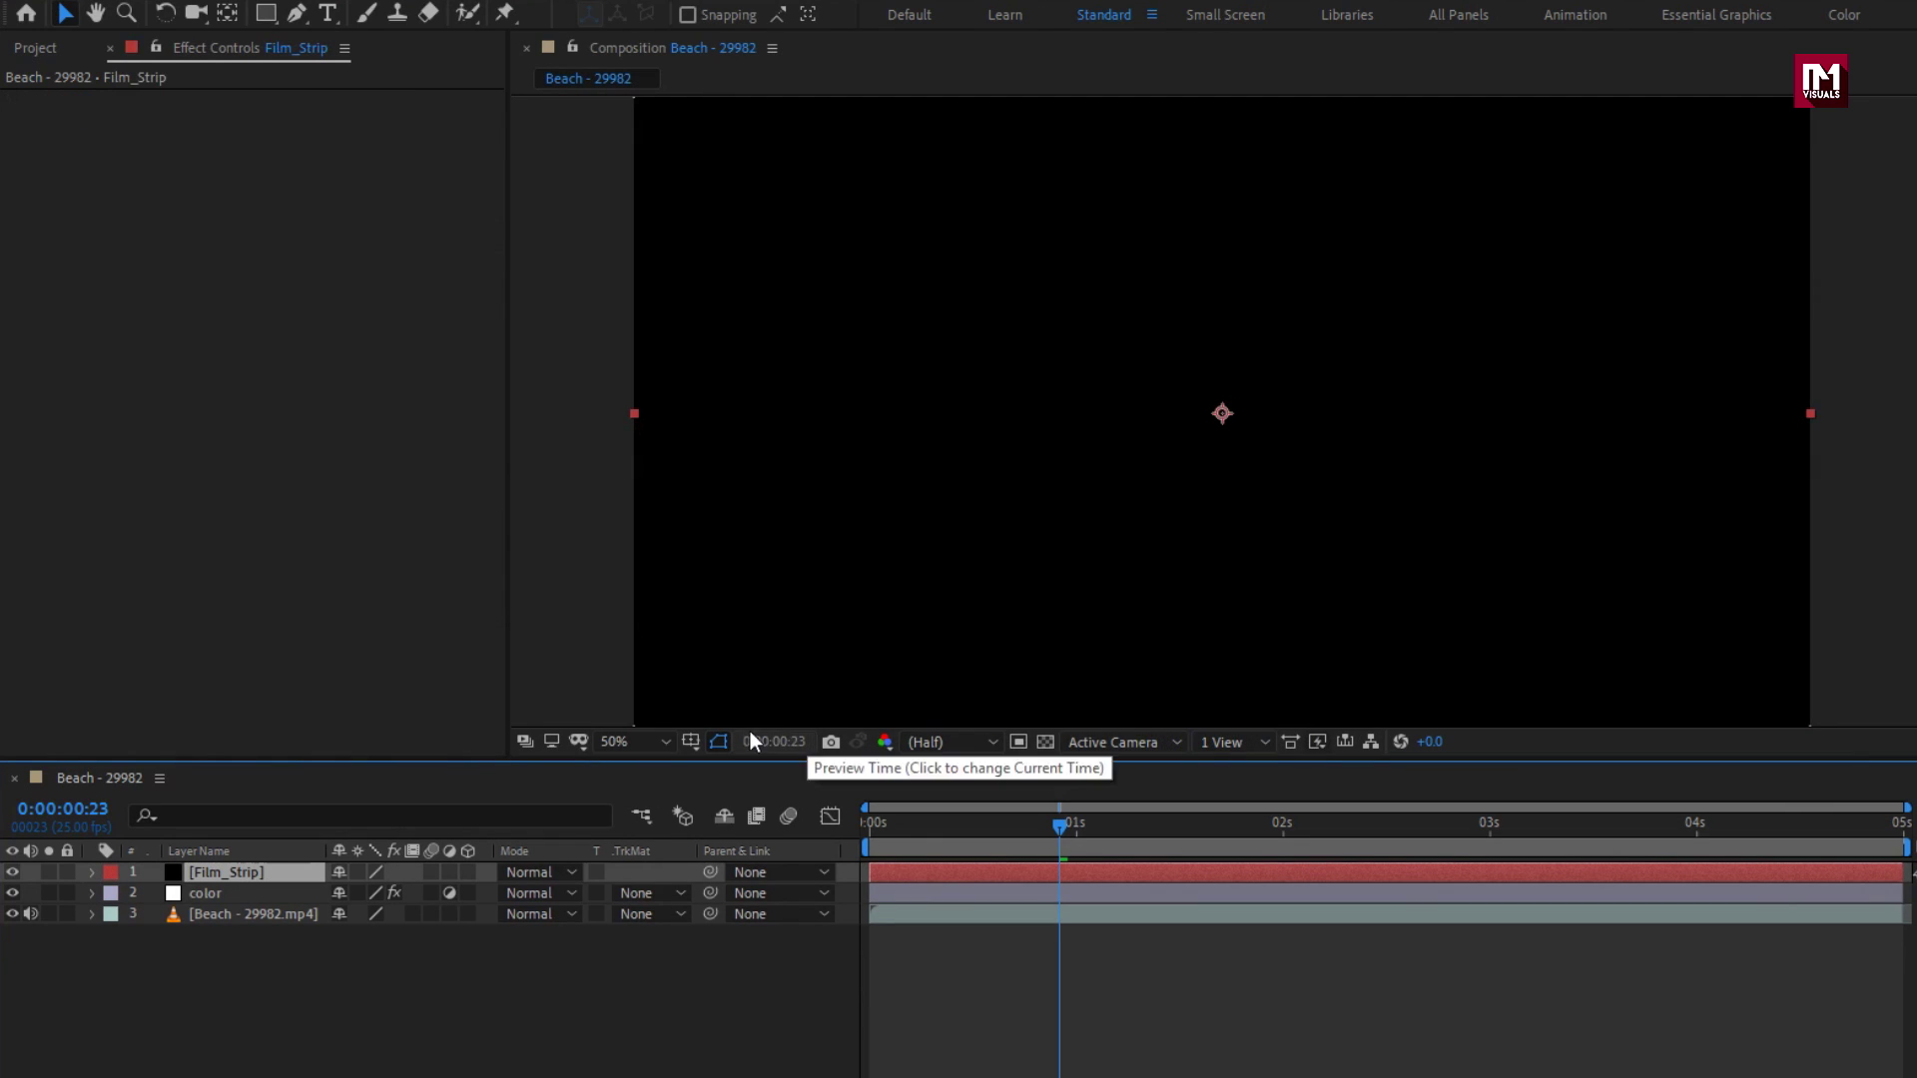
- Show the Title/Action Safe guides and add a full-size rectangle mask to Film_Strip
{"action": "left_click", "coordinate": [689, 741]}
{"action": "left_click", "coordinate": [817, 770]}
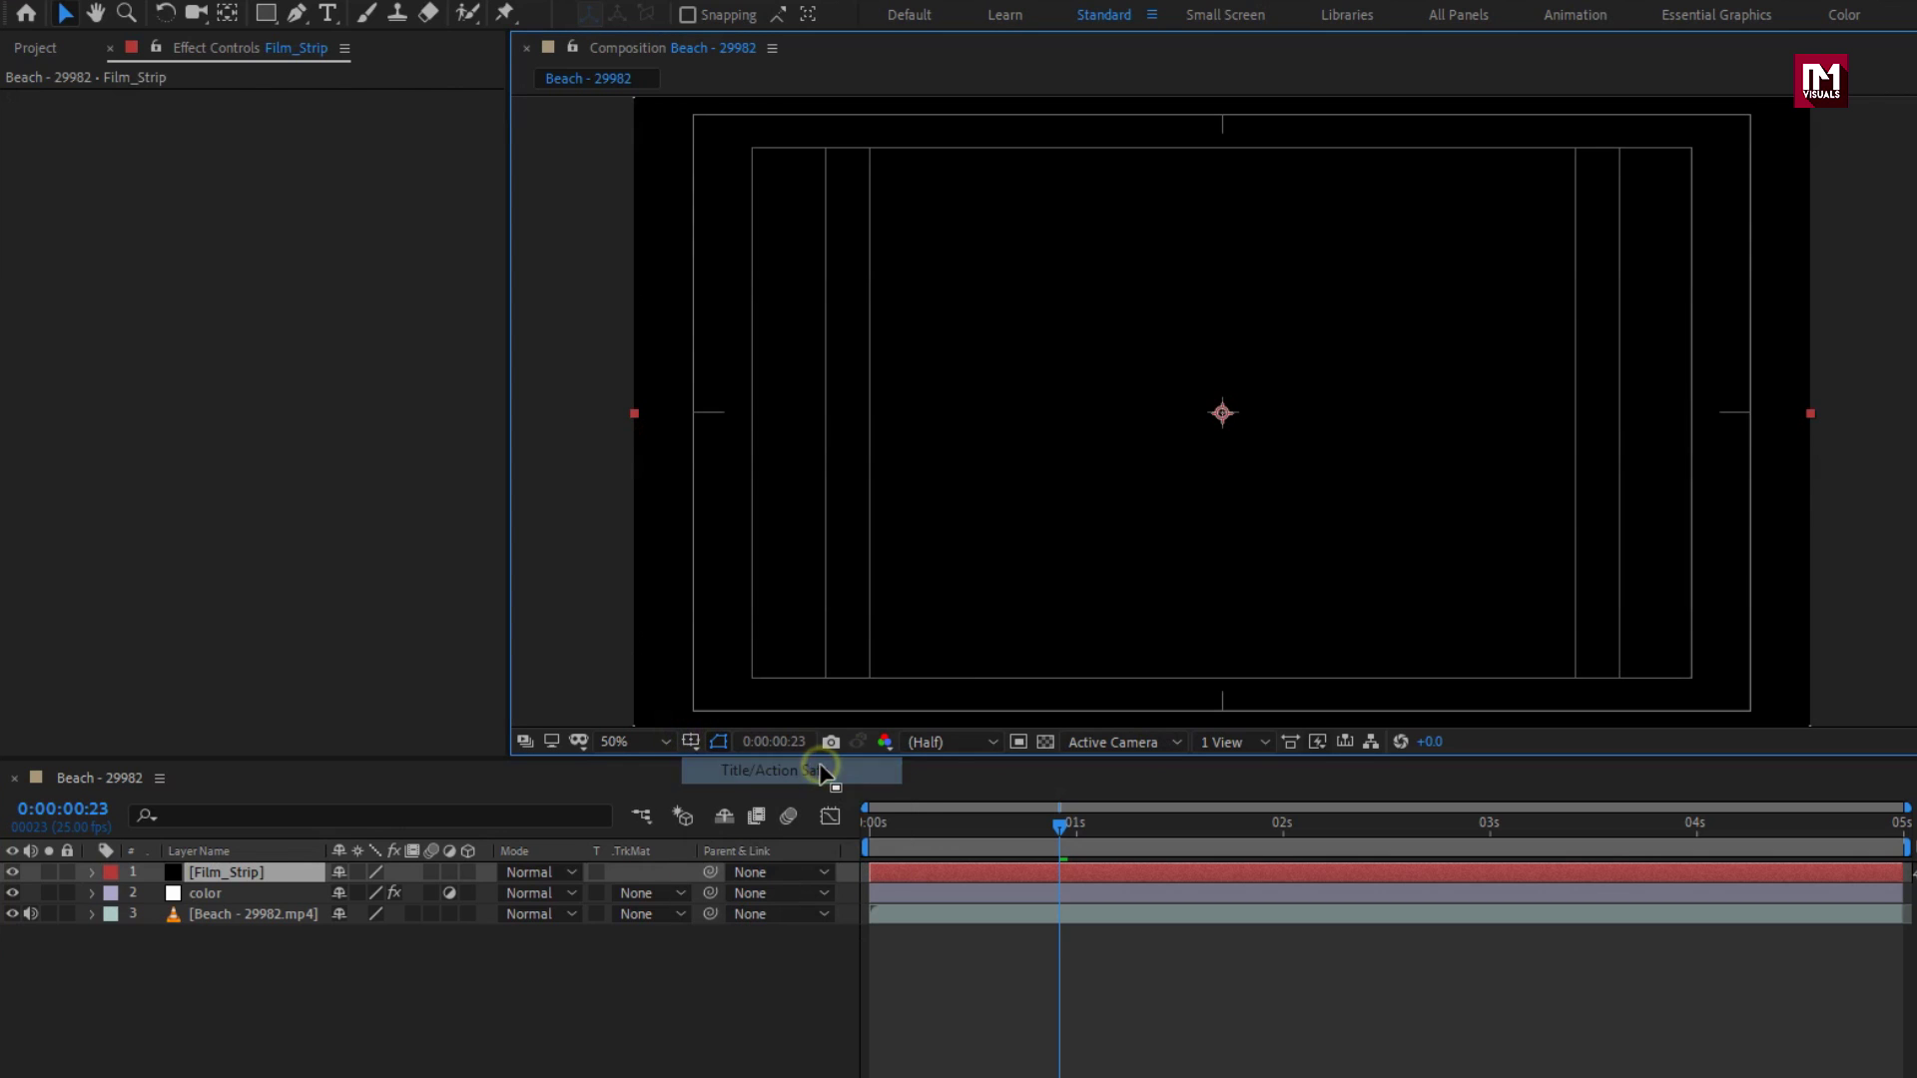
{"action": "double_click", "coordinate": [266, 14]}
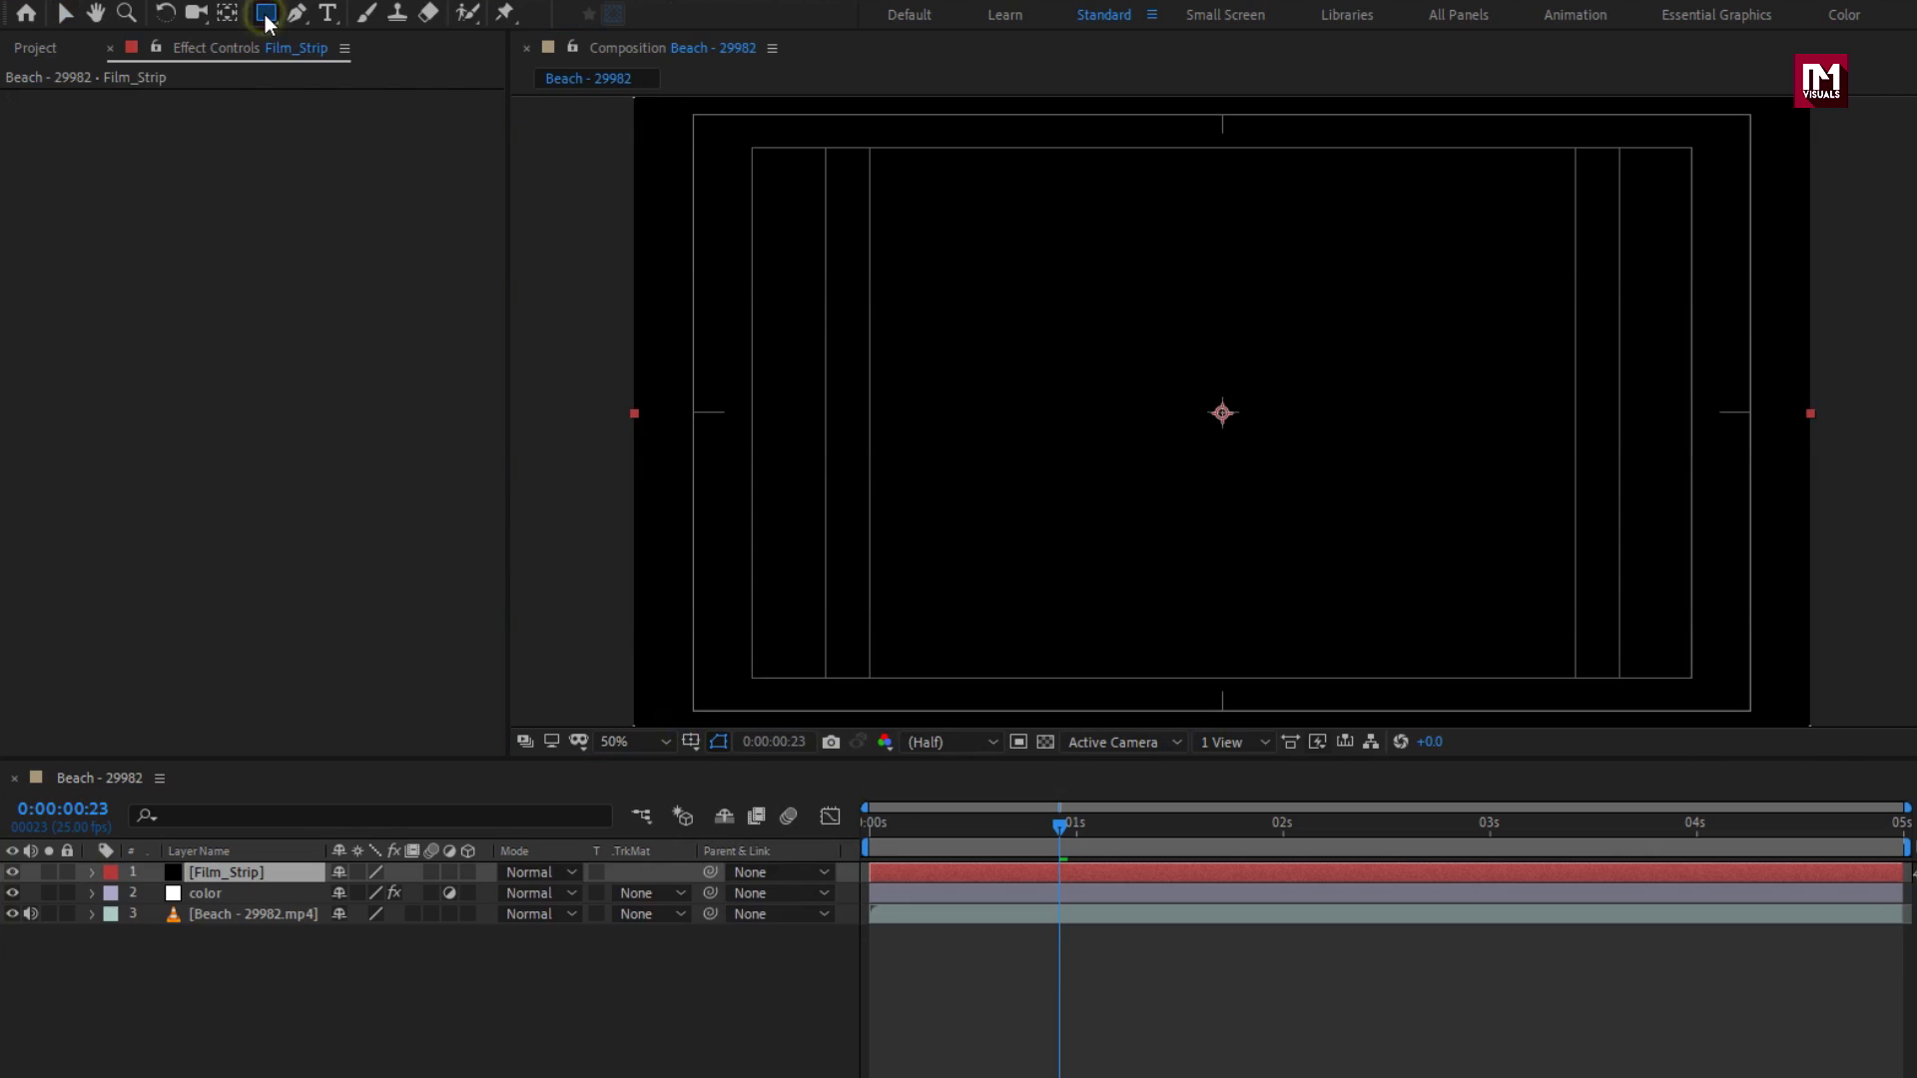
{"action": "left_click", "coordinate": [613, 741]}
{"action": "left_click", "coordinate": [632, 804]}
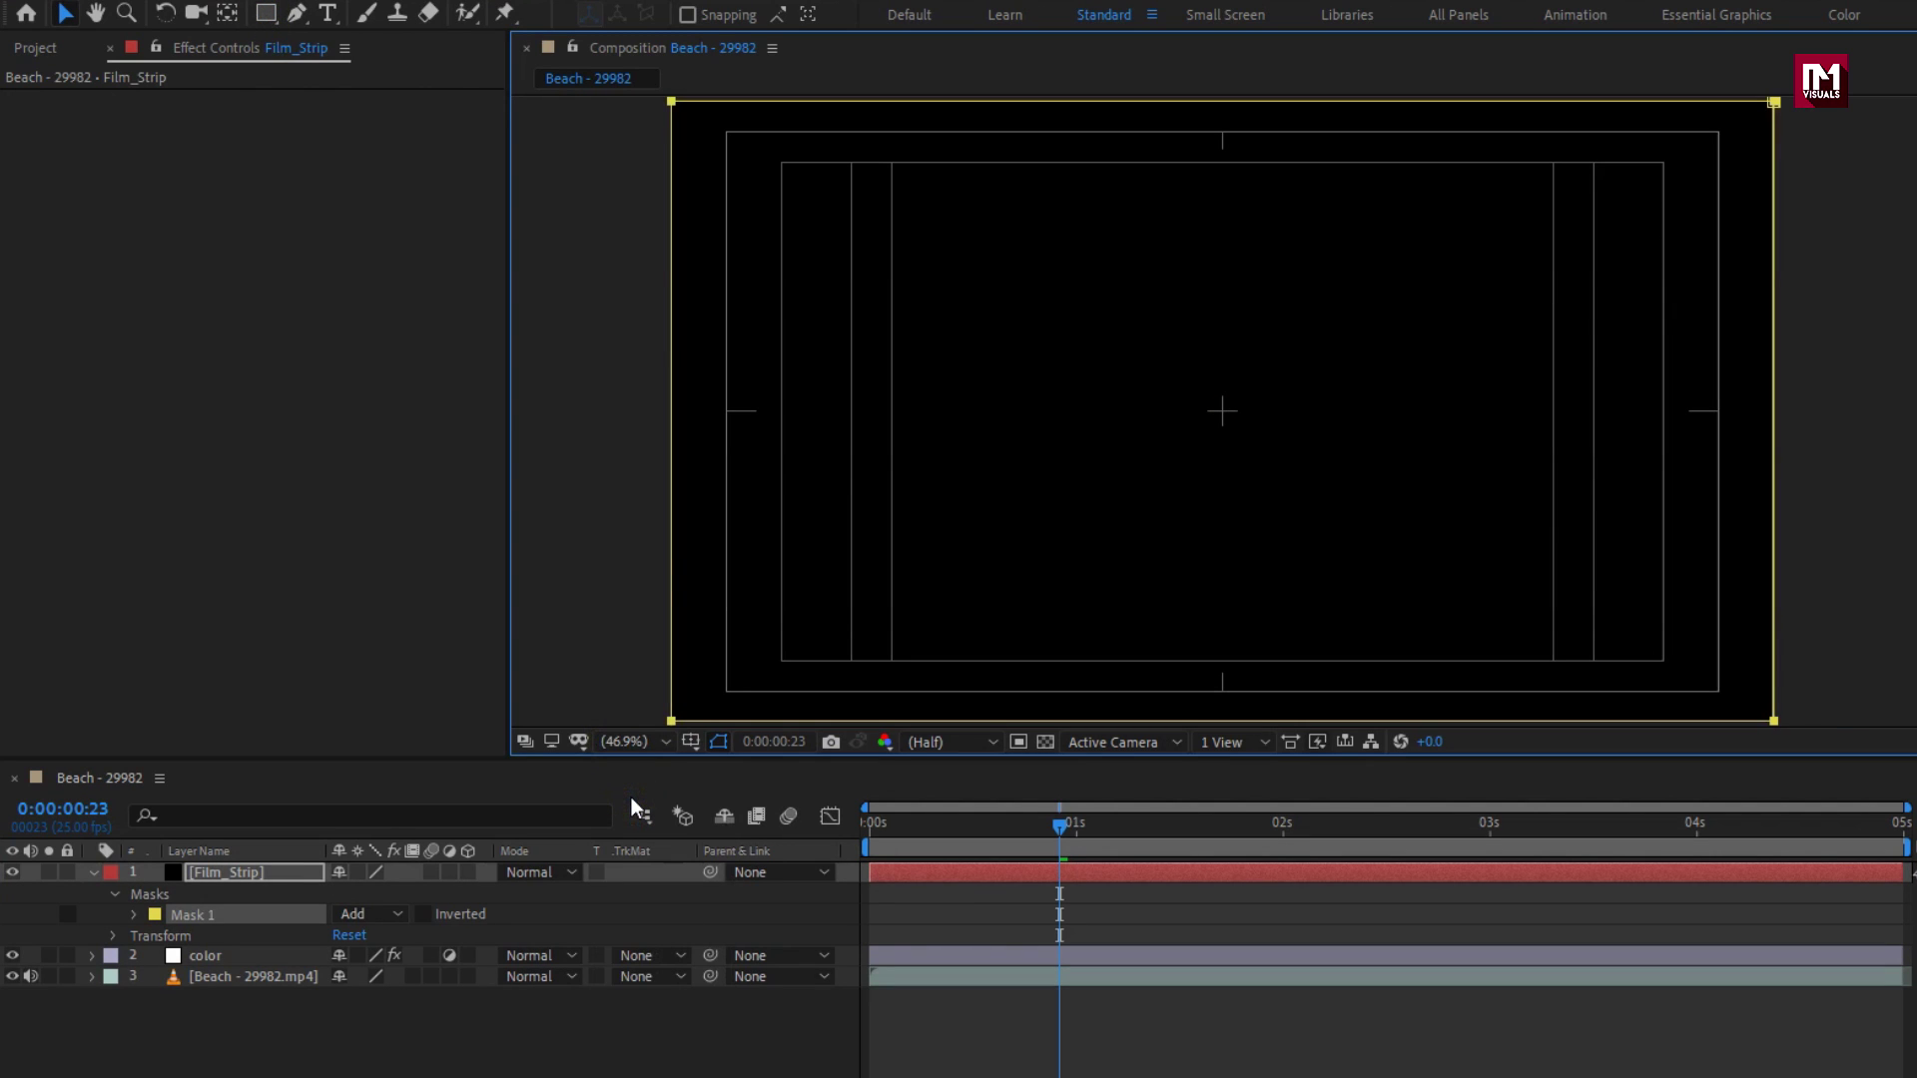
- Set Mask 1's shape in % of source to Top 10 and Bottom 90
{"action": "left_click", "coordinate": [134, 917]}
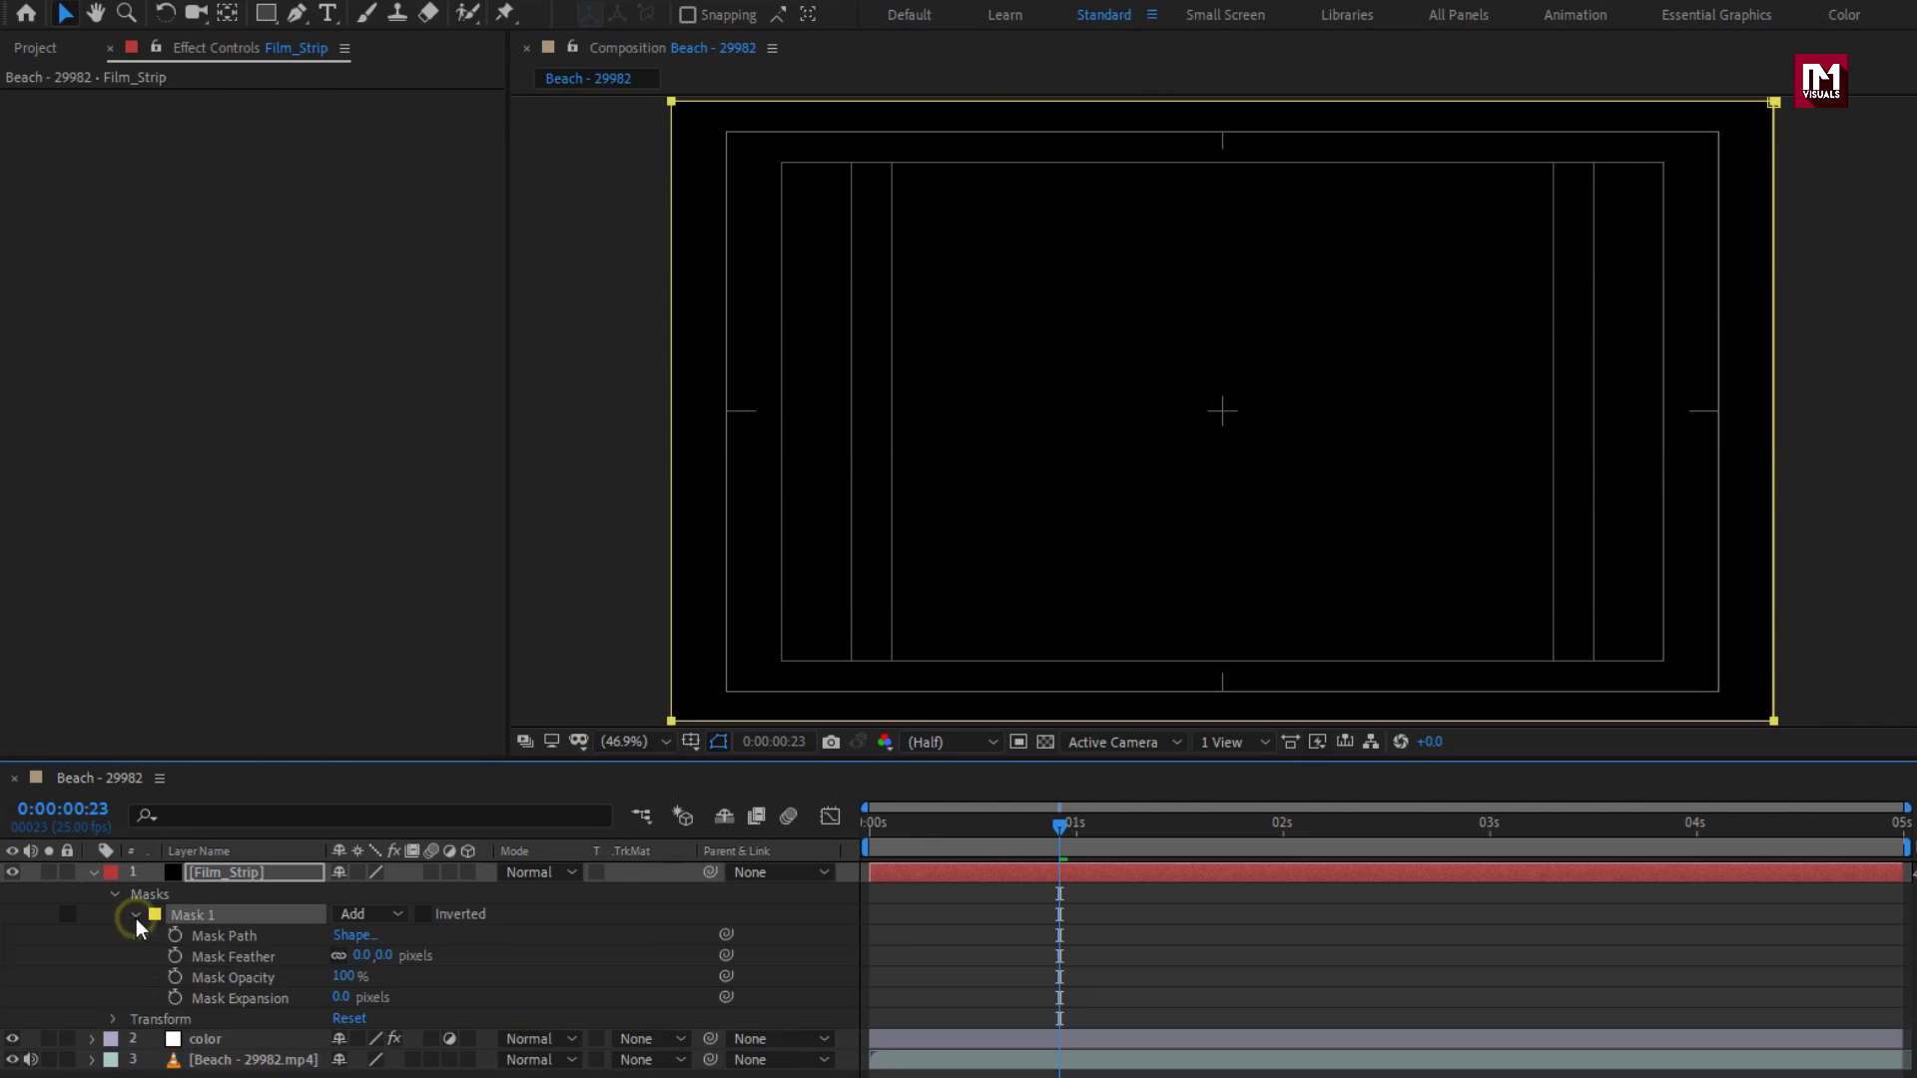
{"action": "left_click", "coordinate": [350, 936]}
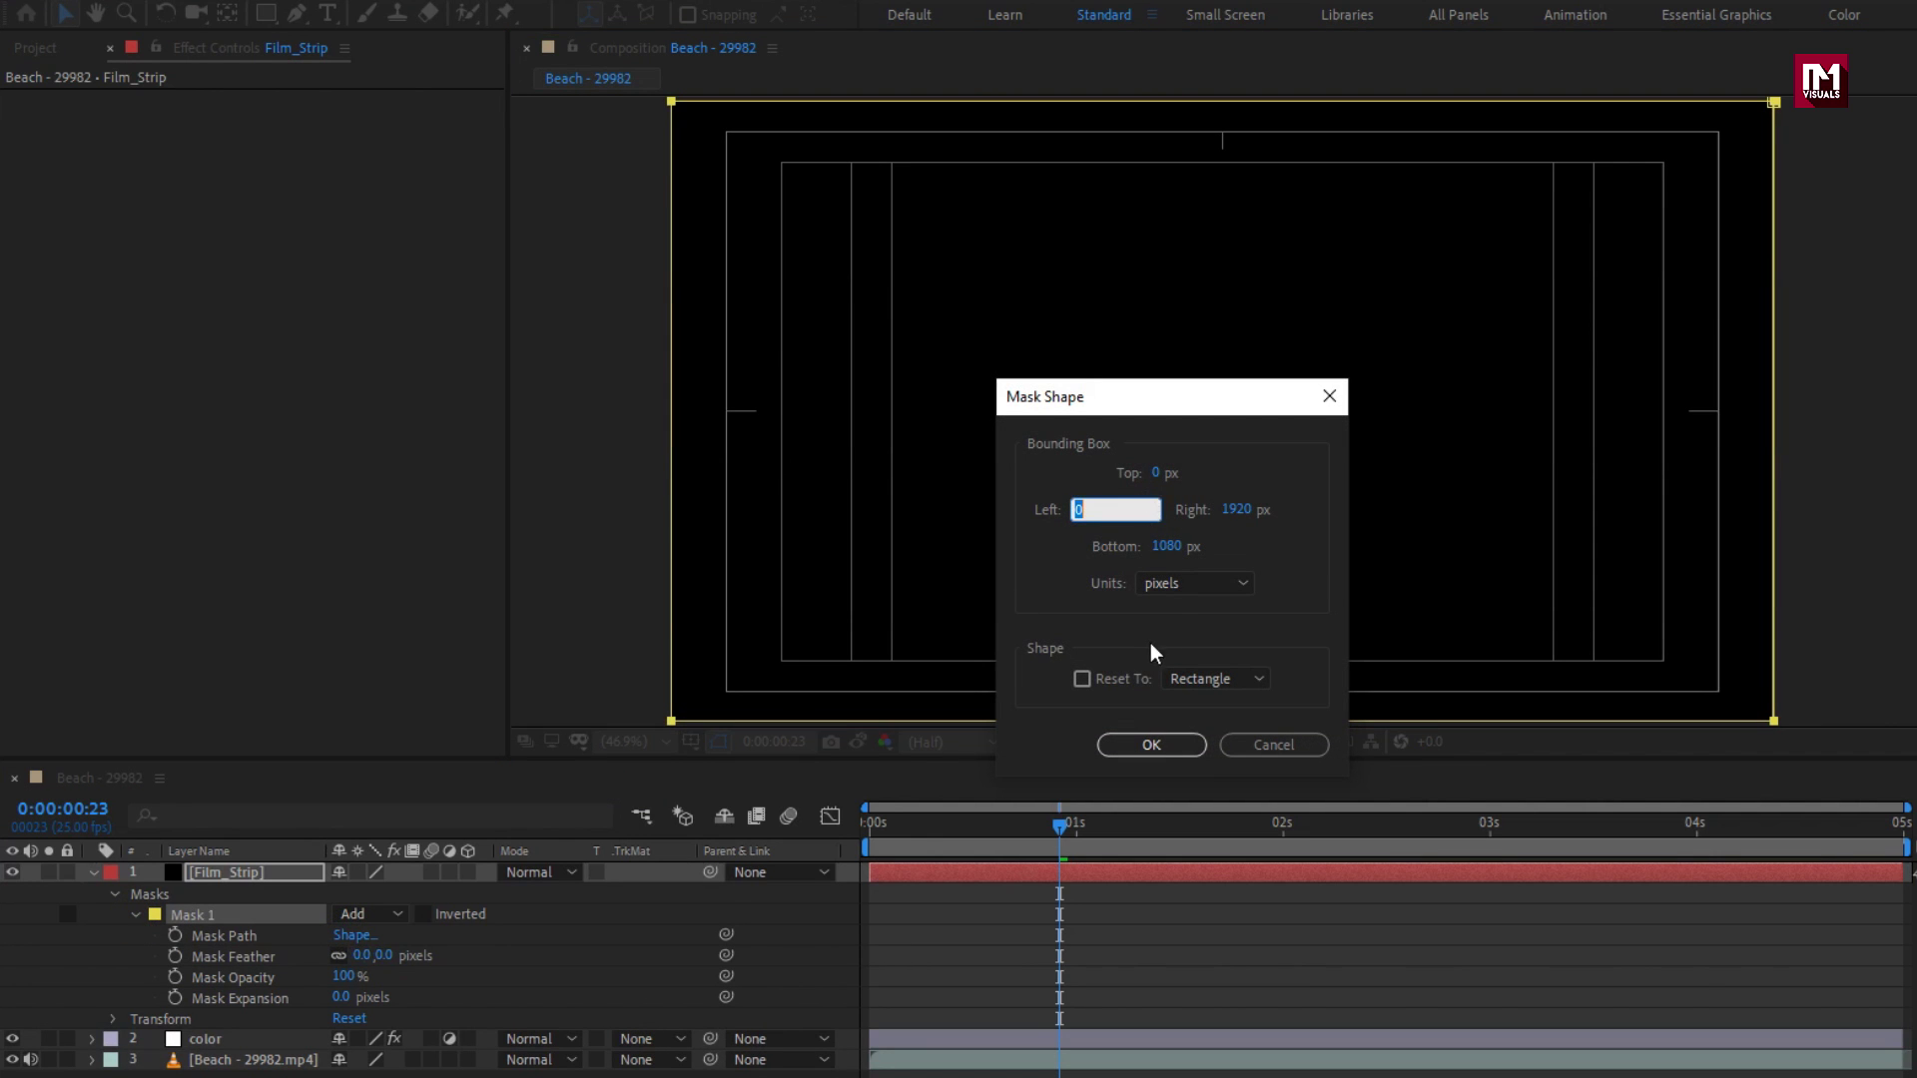
{"action": "left_click", "coordinate": [1158, 583]}
{"action": "left_click", "coordinate": [1183, 688]}
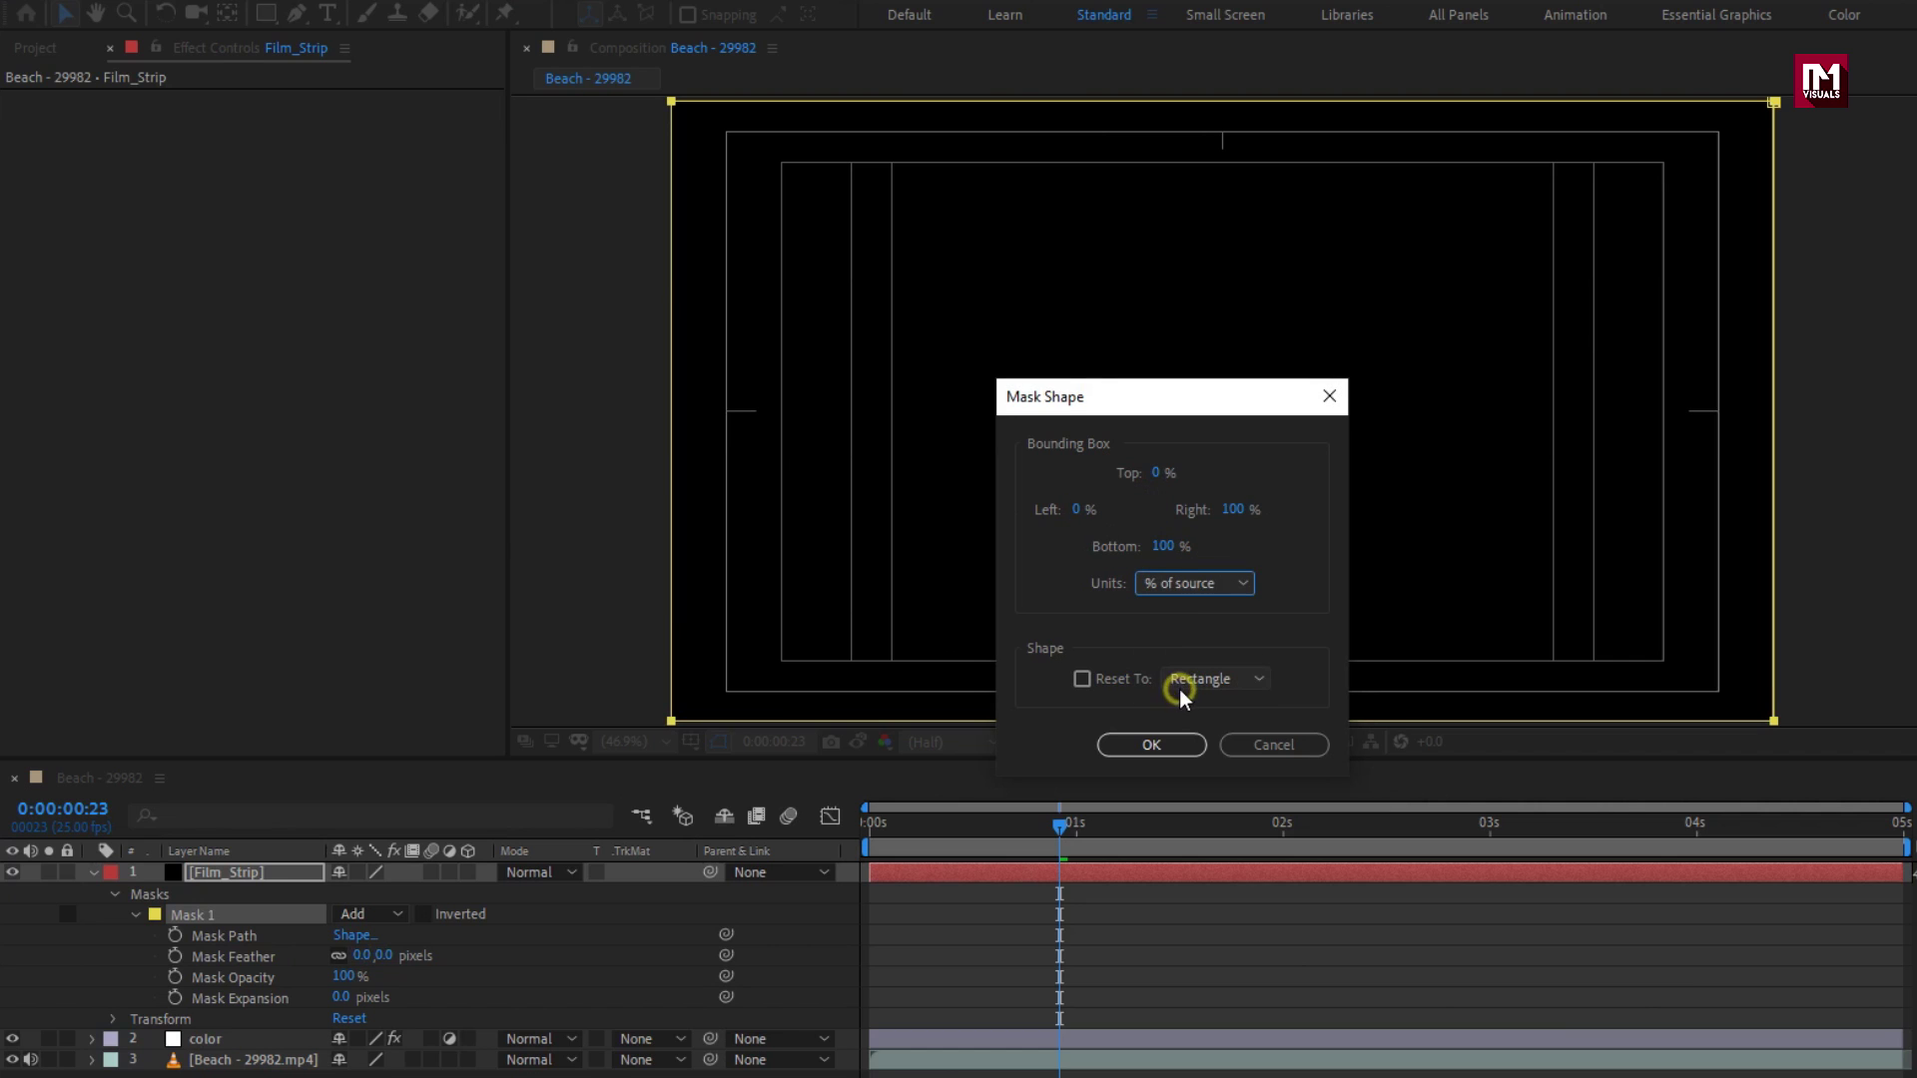
{"action": "left_click", "coordinate": [1158, 471]}
{"action": "left_click", "coordinate": [1159, 547]}
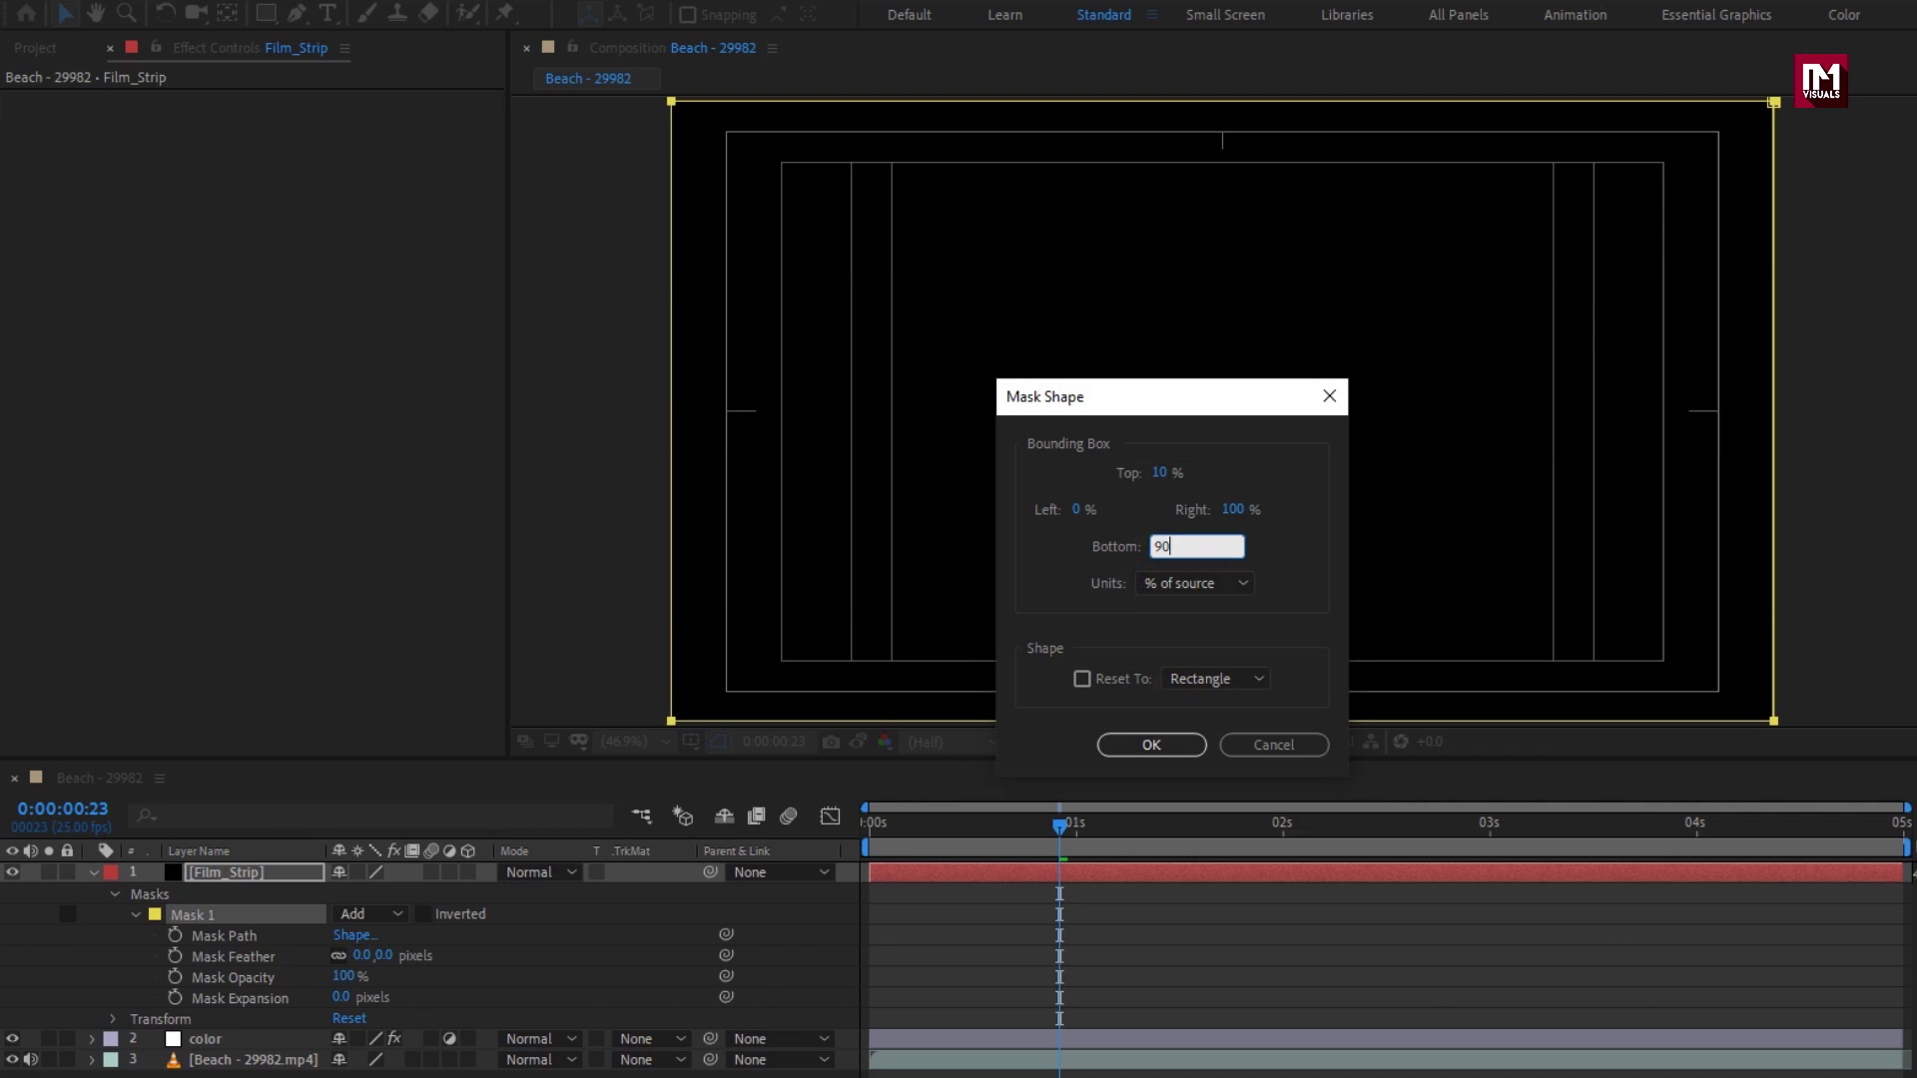
{"action": "type", "text": "90"}
{"action": "left_click", "coordinate": [1153, 746]}
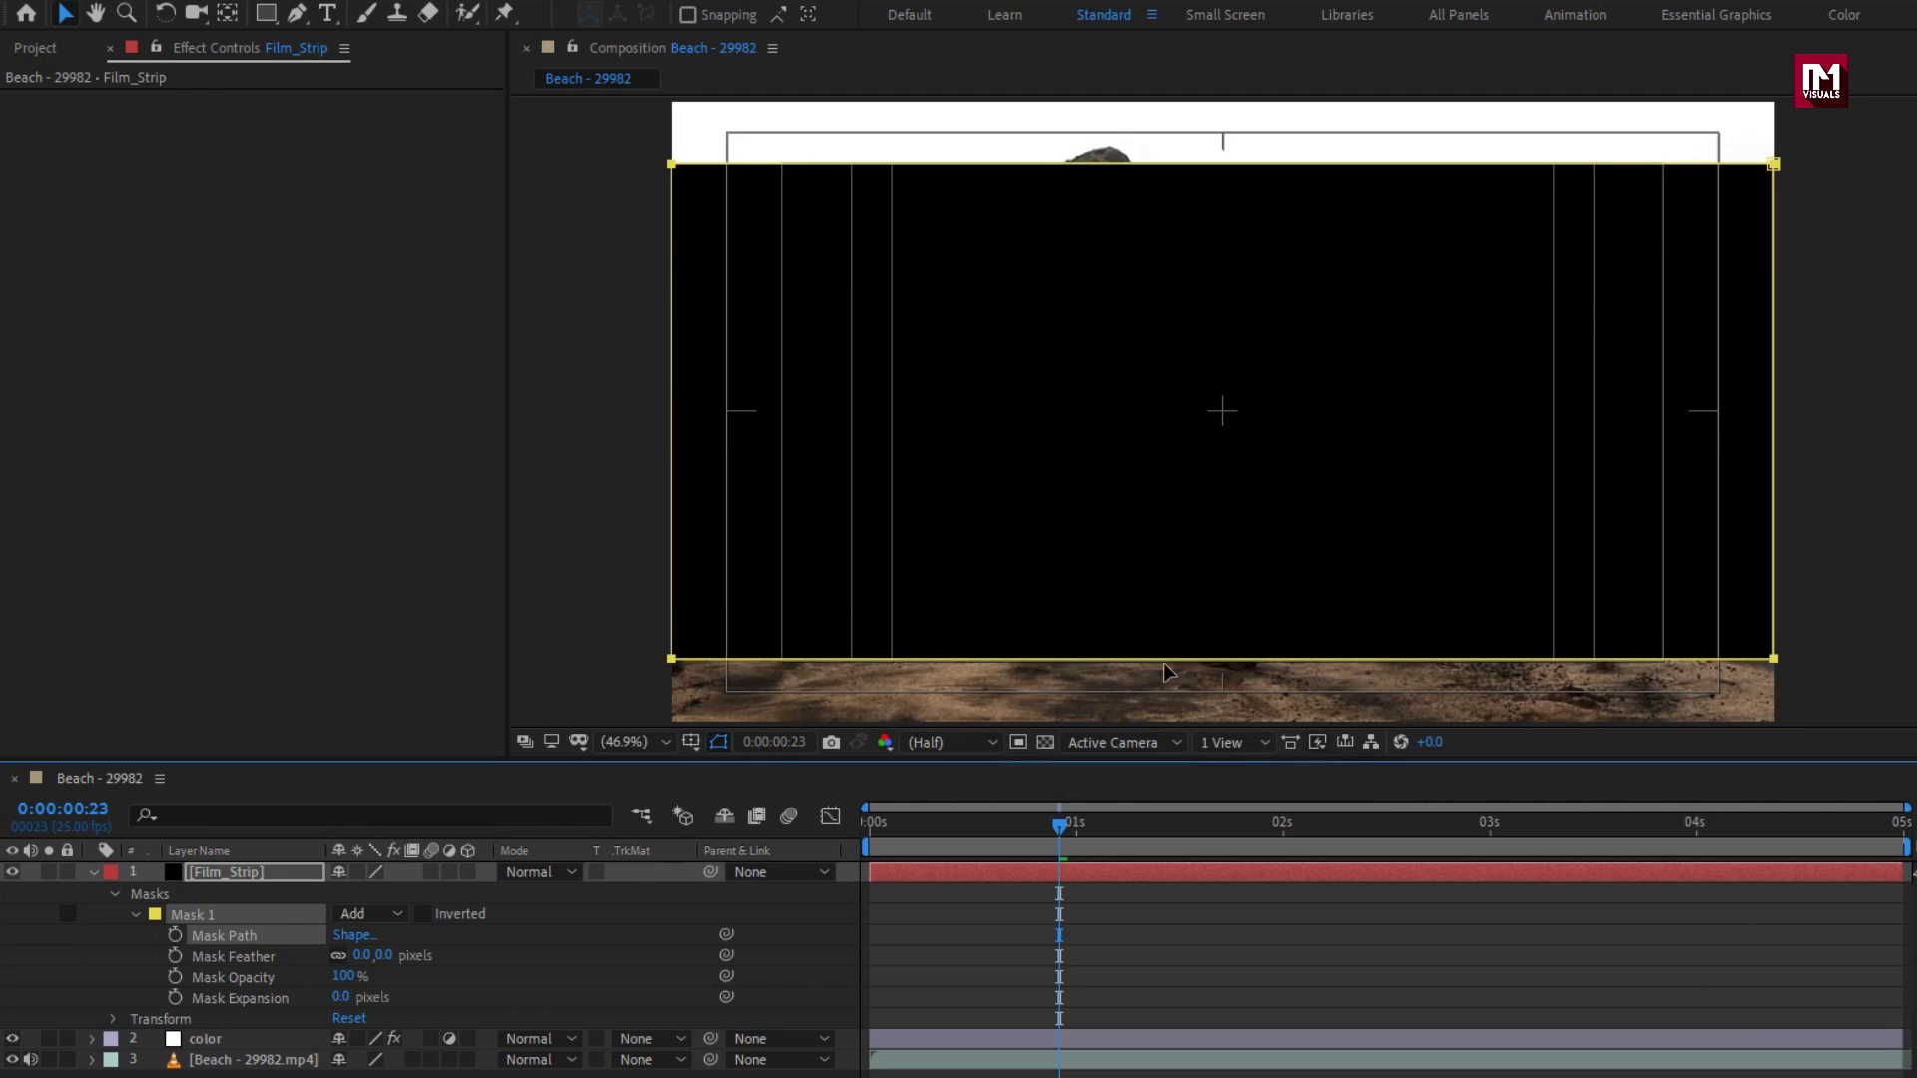
- Set the Film_Strip Mask 1 mode to Subtract
{"action": "left_click", "coordinate": [425, 915]}
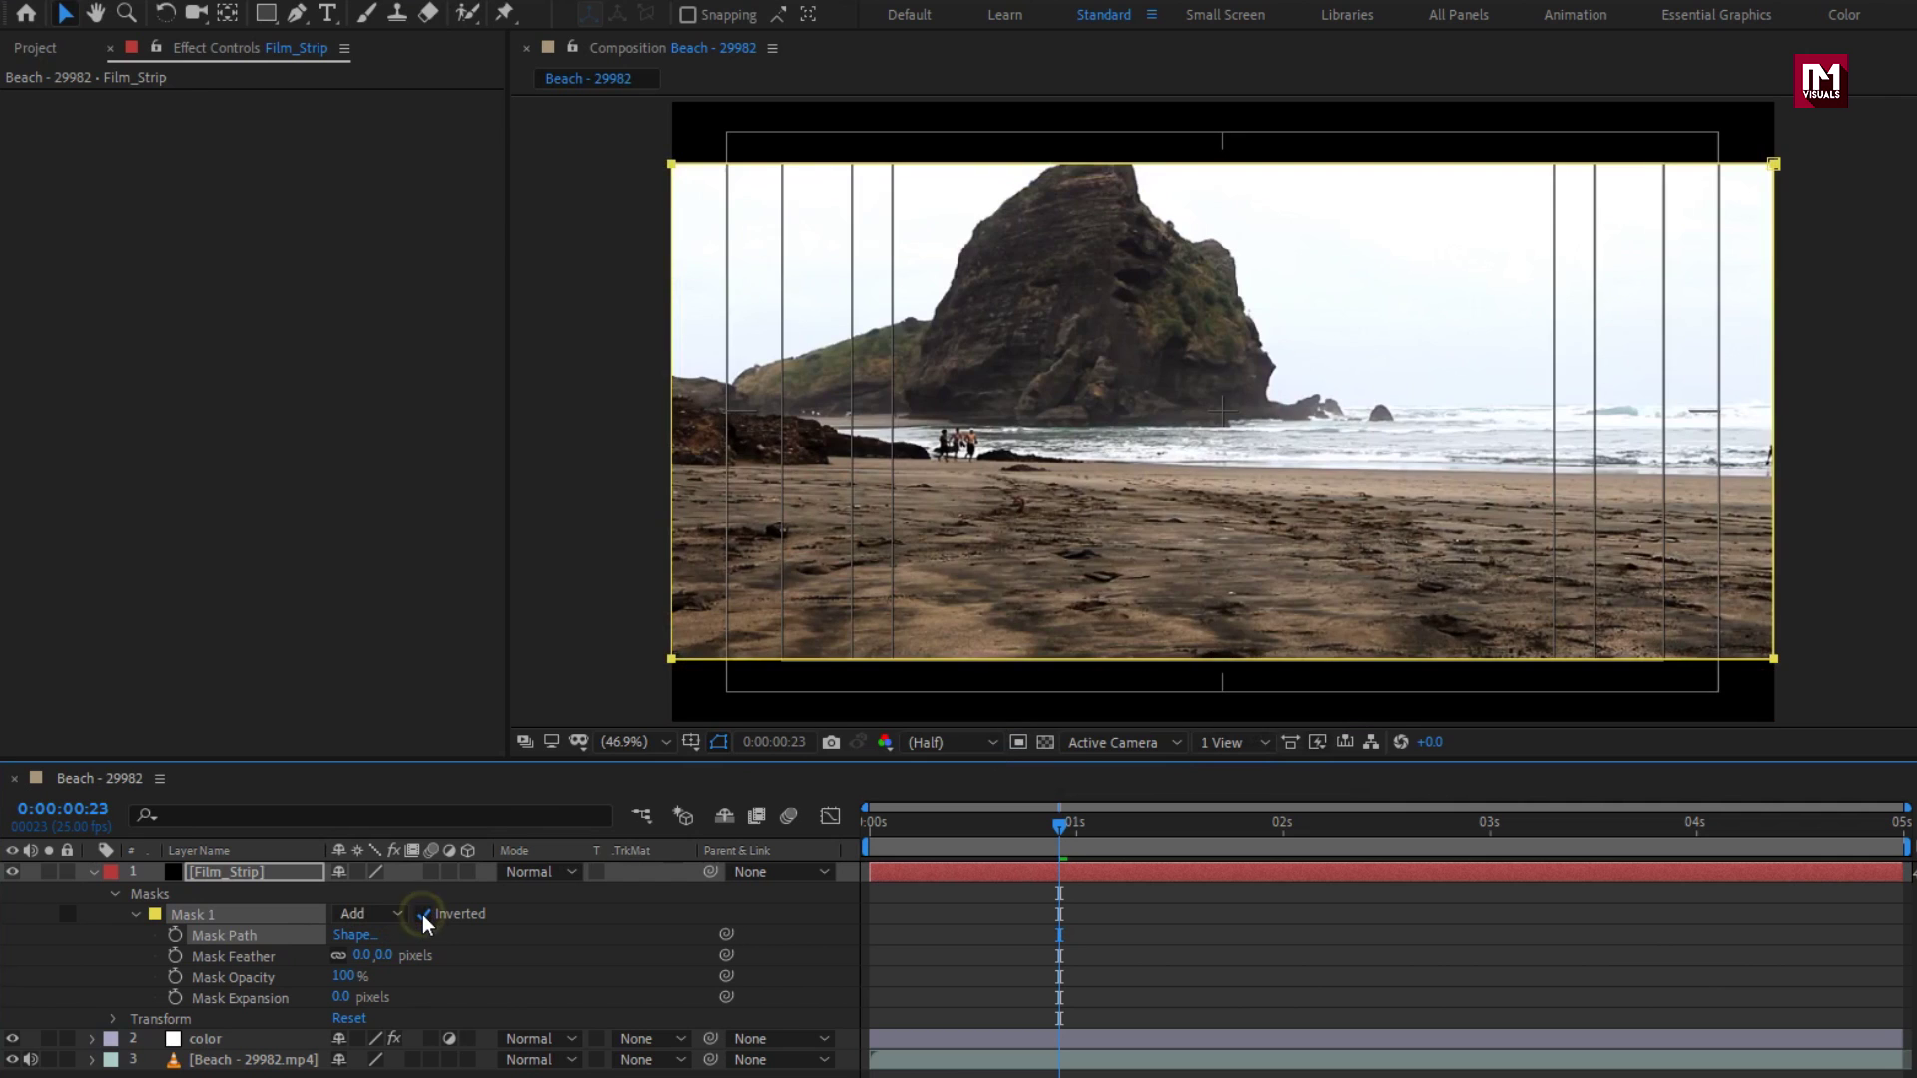
{"action": "left_click", "coordinate": [425, 914]}
{"action": "left_click", "coordinate": [371, 914]}
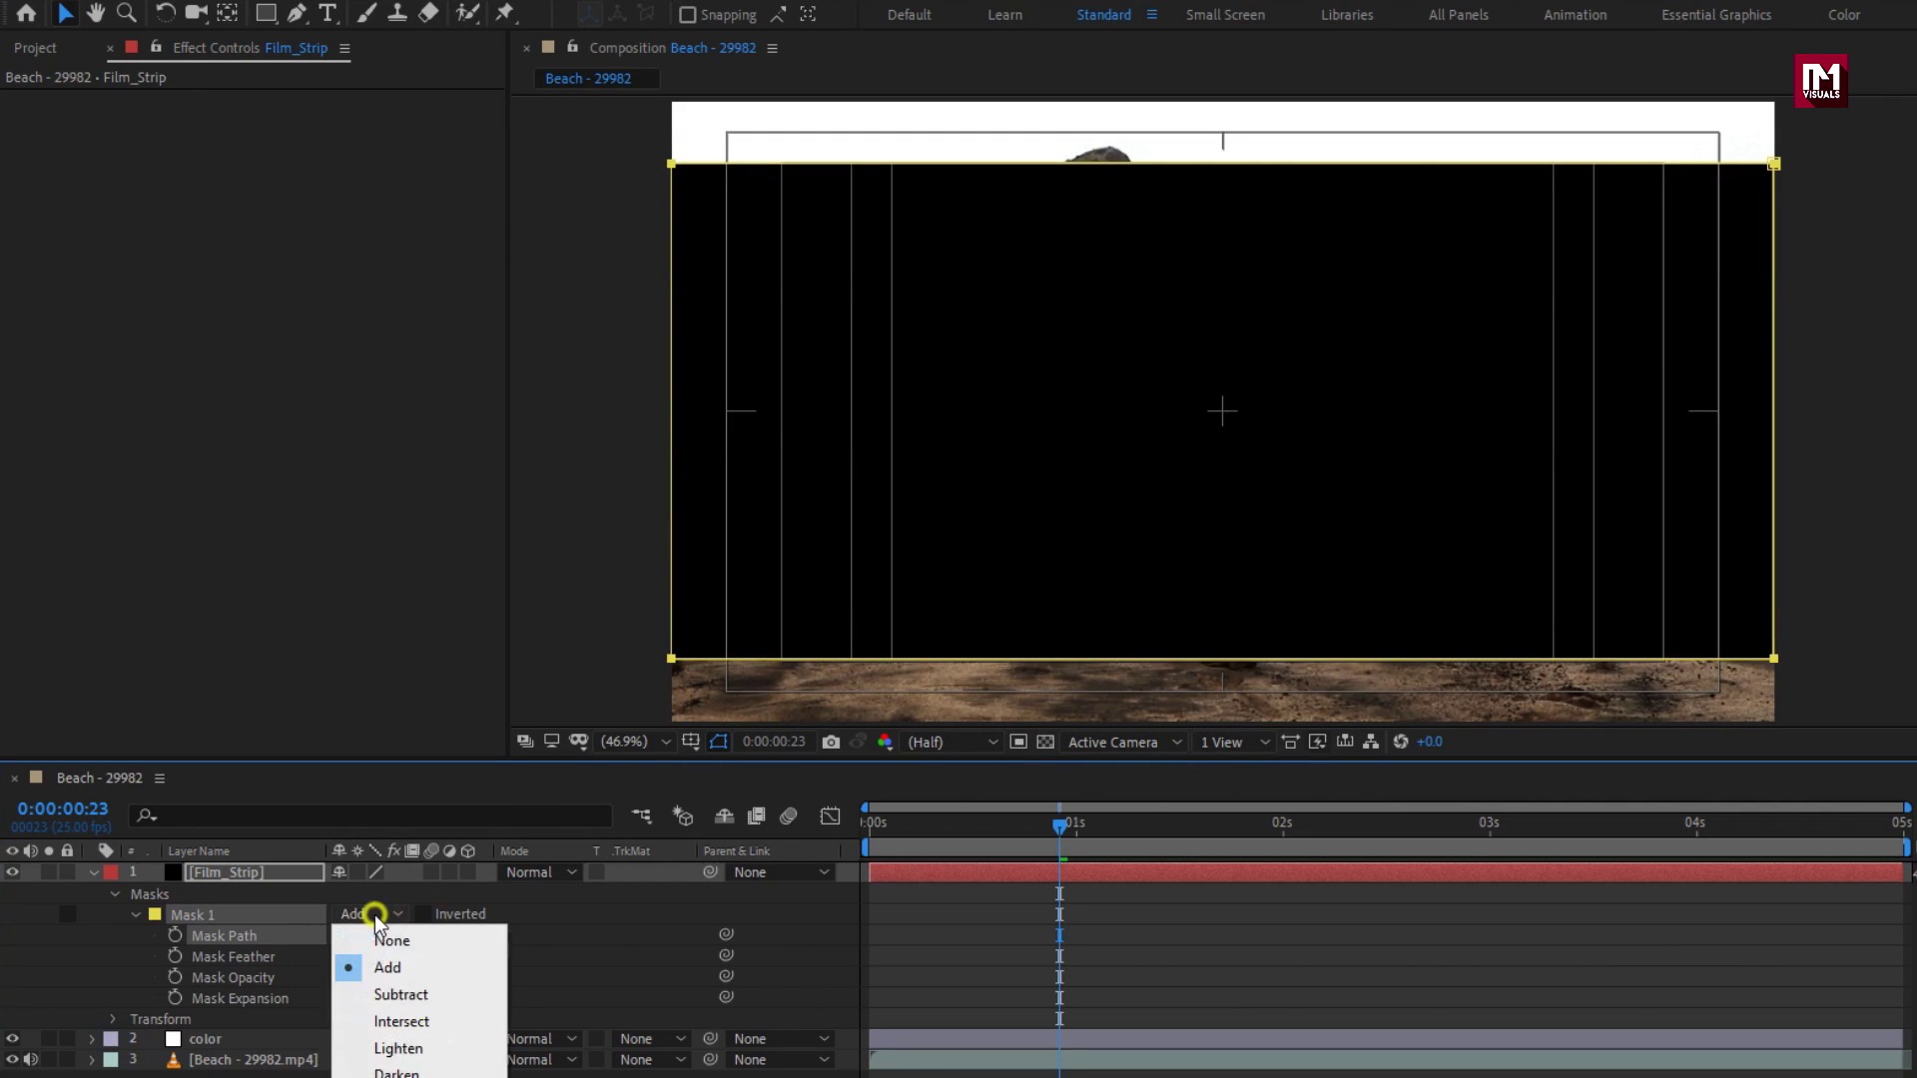
{"action": "left_click", "coordinate": [382, 995]}
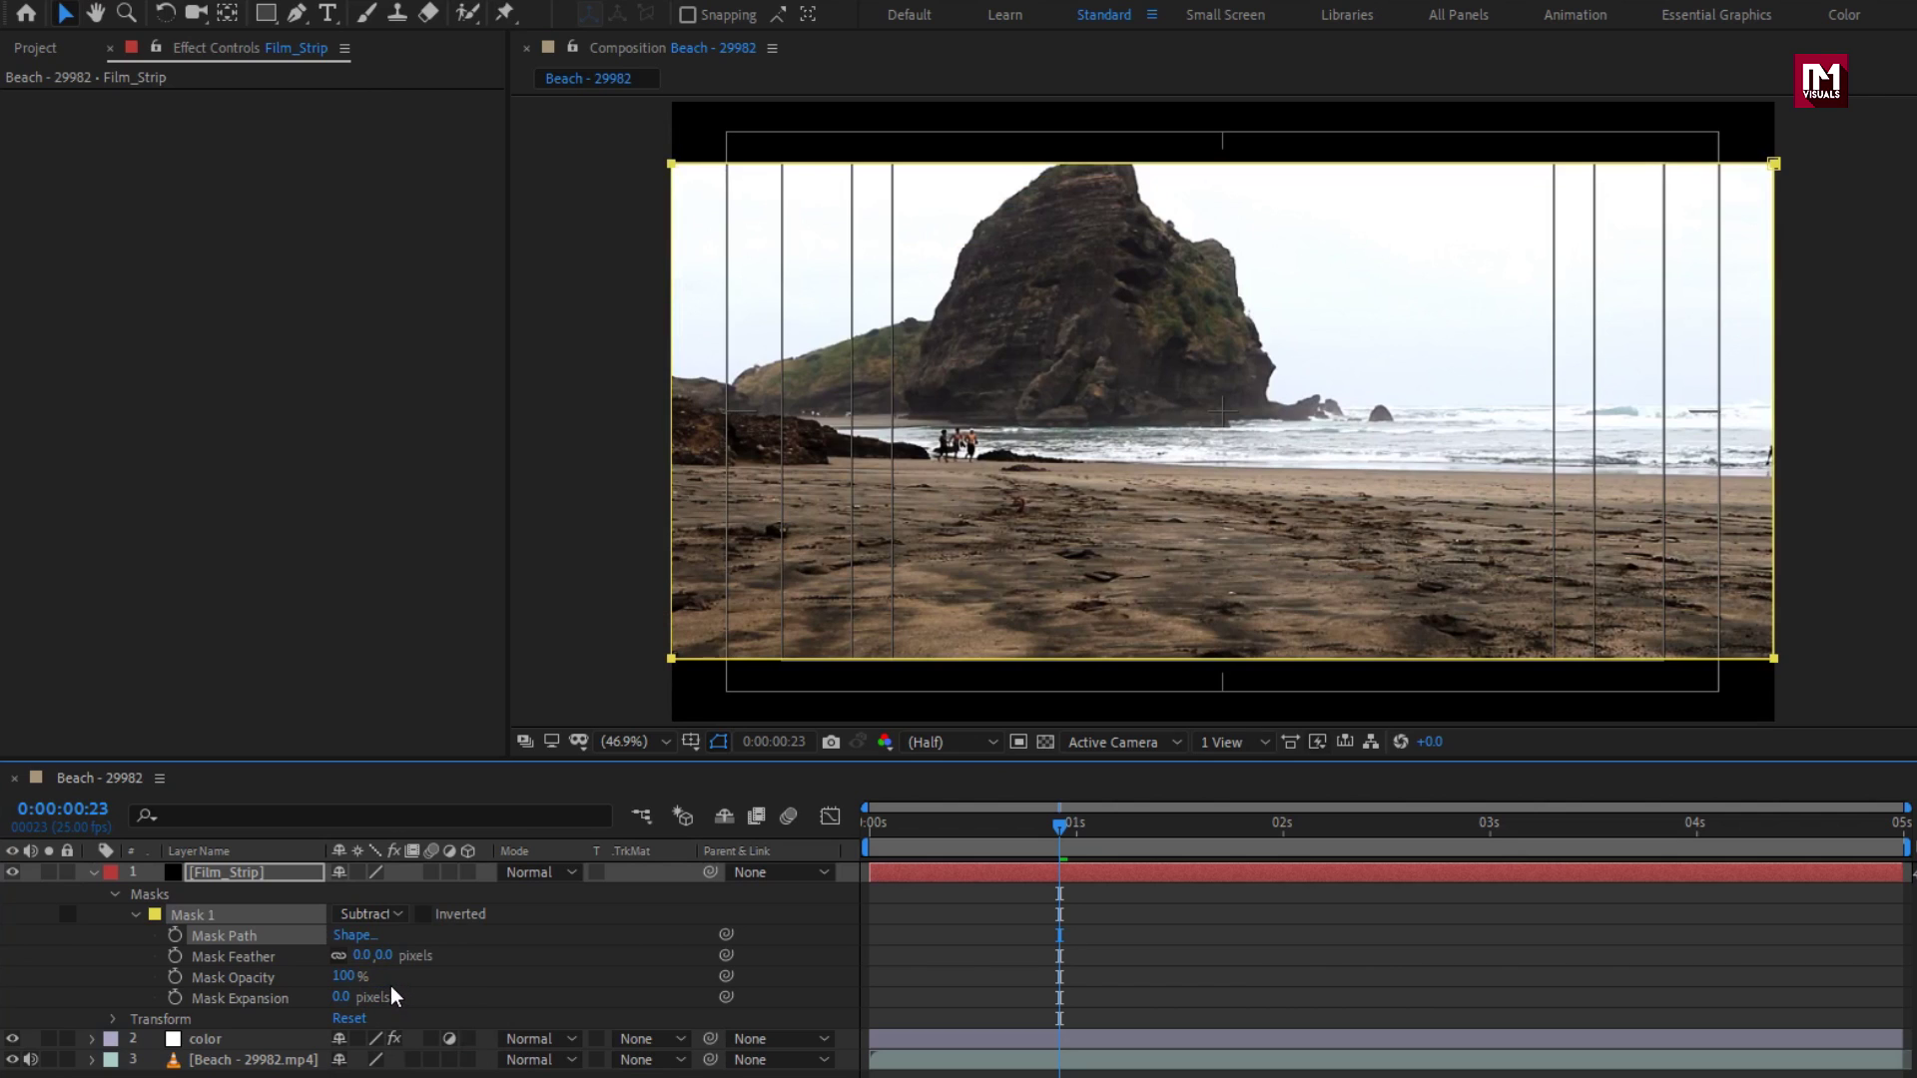
- Collapse Film_Strip, hide the Title/Action Safe guides, and return the playhead to 0:00:00:00
{"action": "left_click", "coordinate": [90, 871]}
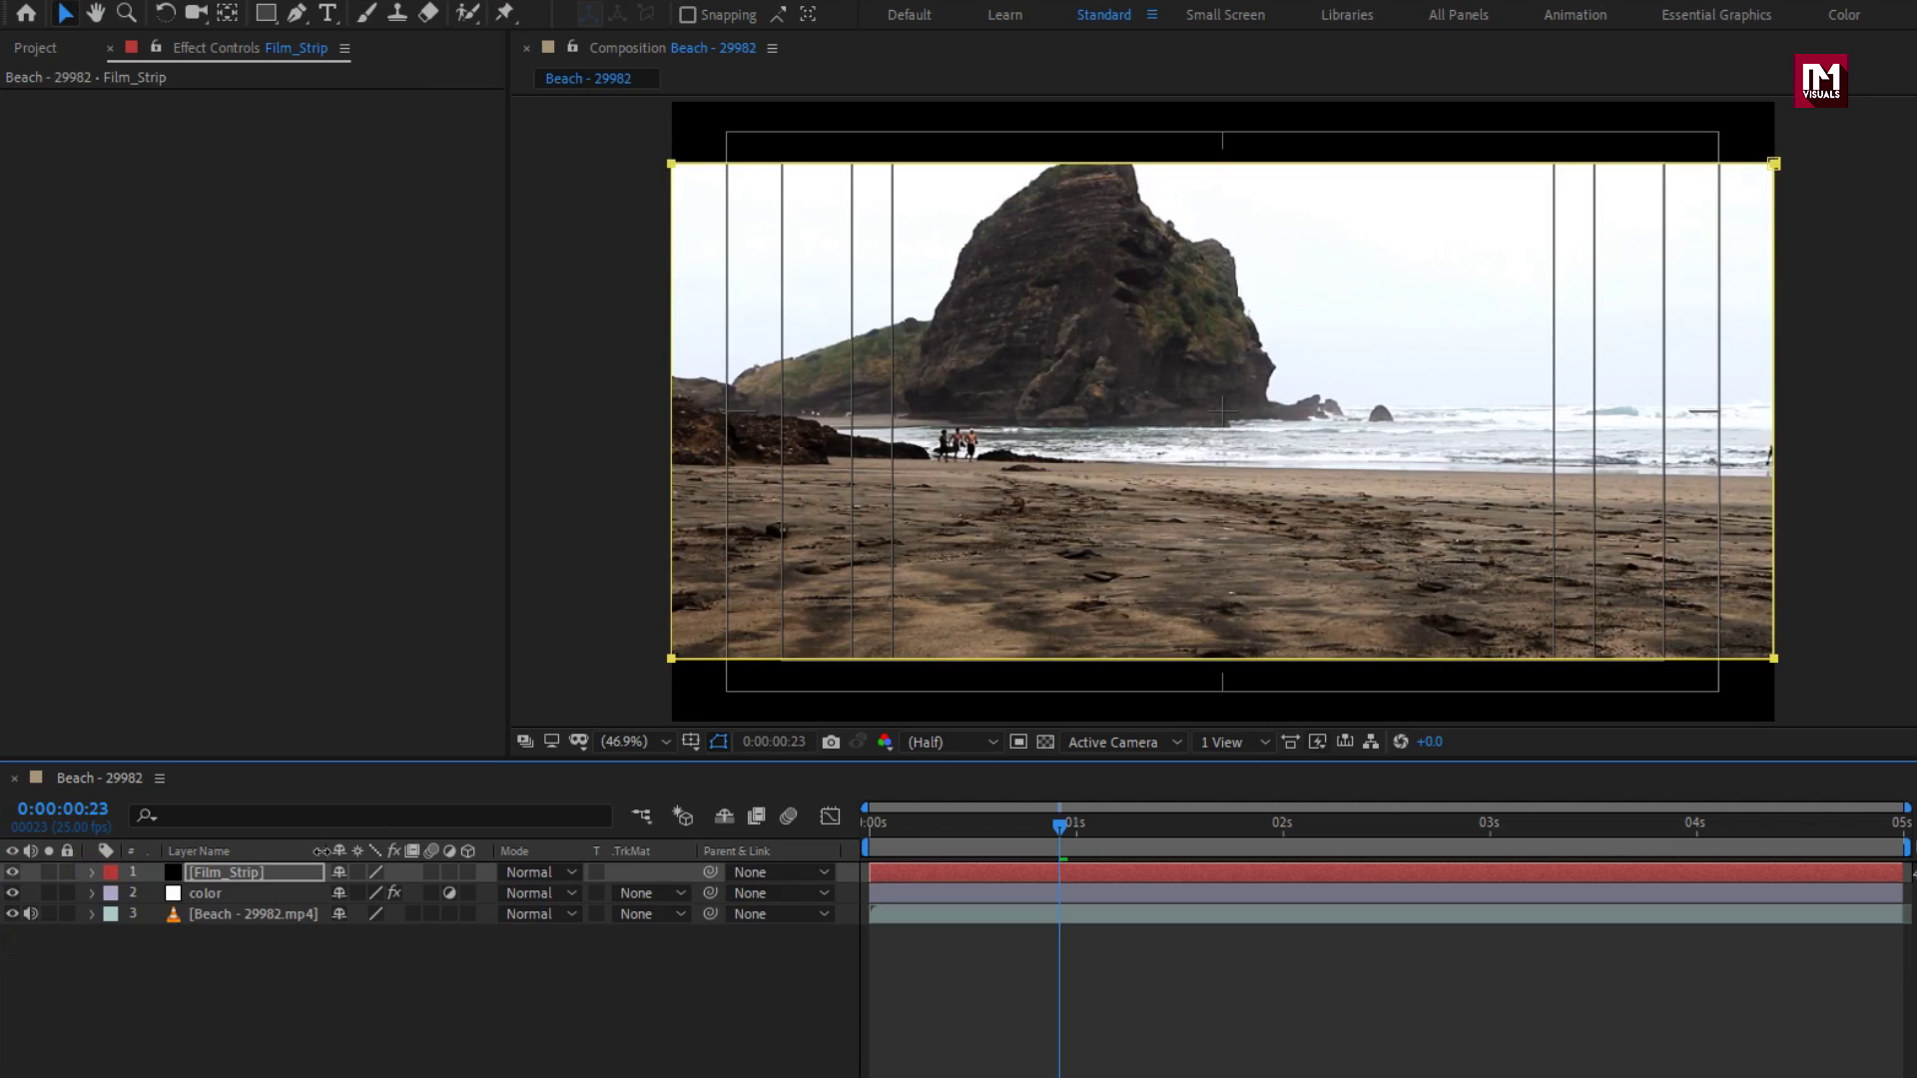
{"action": "left_click", "coordinate": [688, 742]}
{"action": "left_click", "coordinate": [692, 769]}
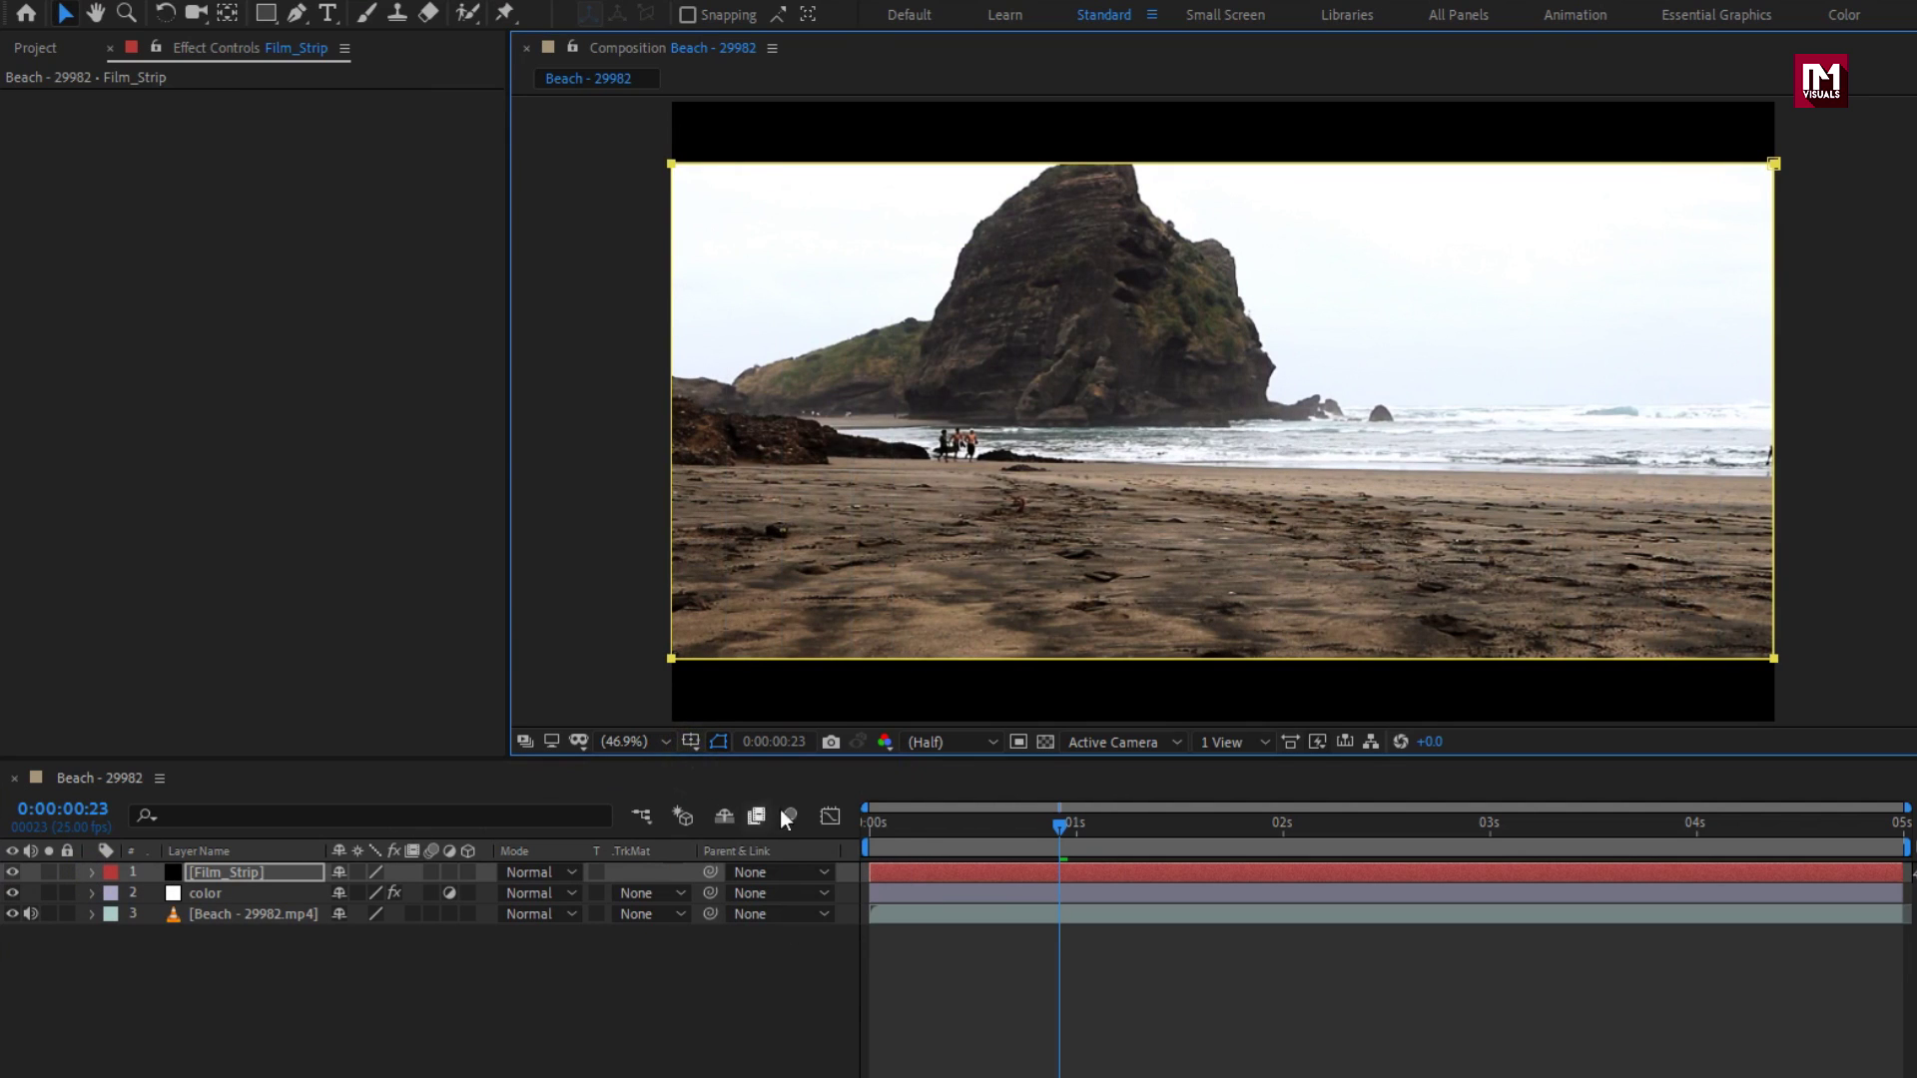
{"action": "left_click", "coordinate": [867, 829]}
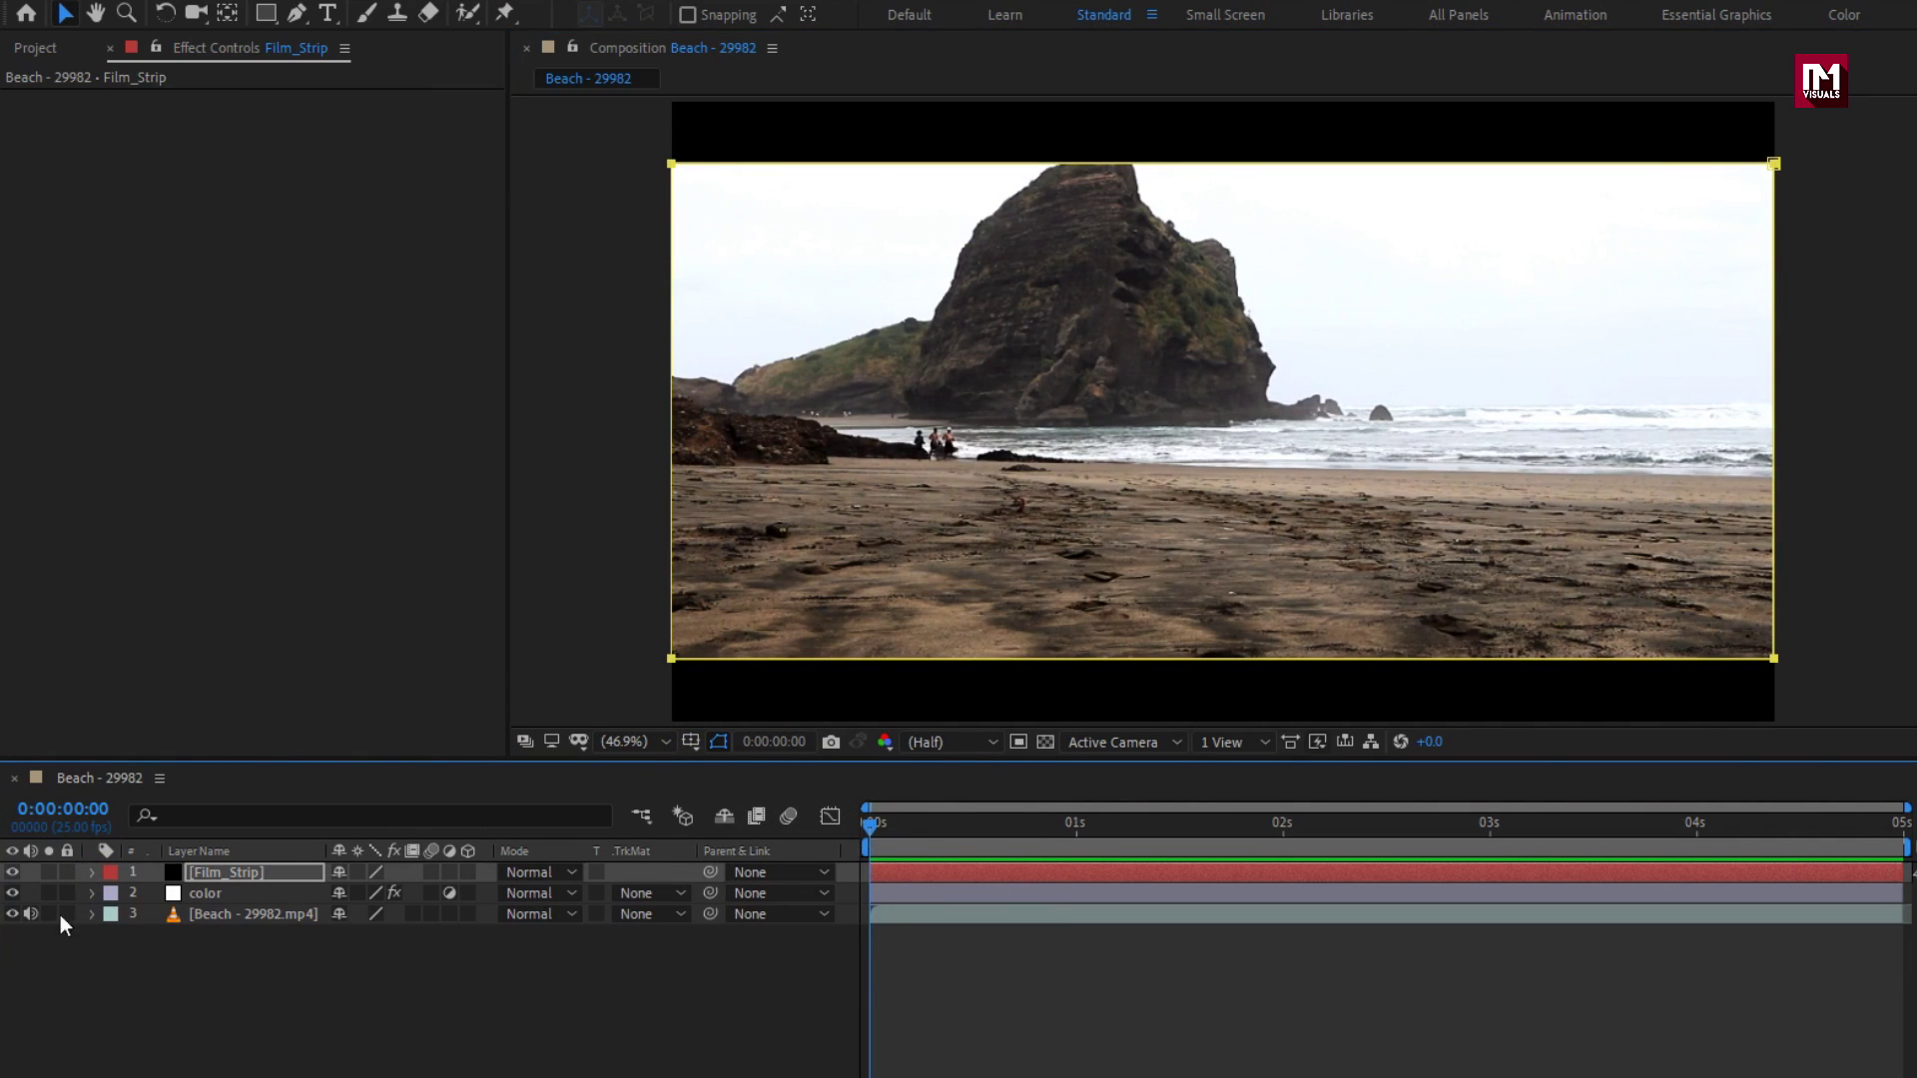
{"action": "left_click", "coordinate": [12, 893]}
{"action": "key", "text": "space"}
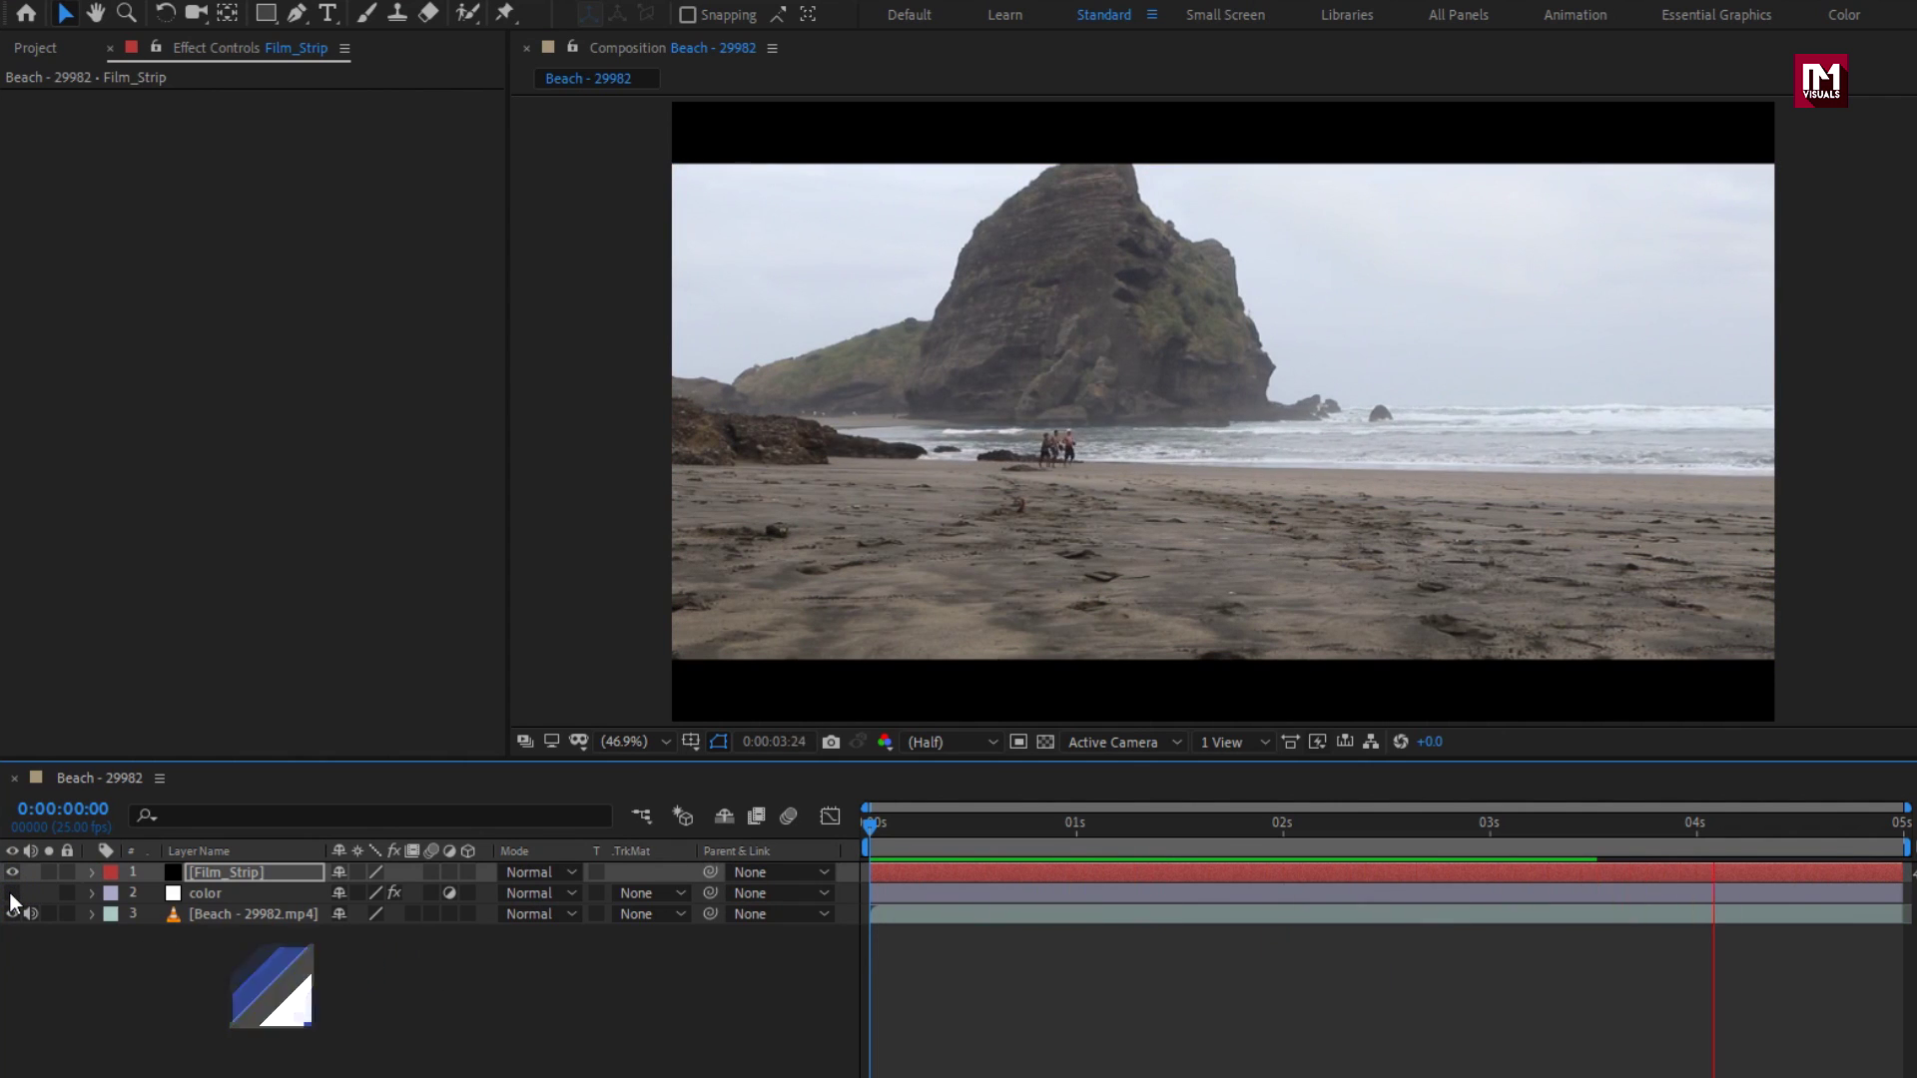
{"action": "left_click", "coordinate": [12, 892]}
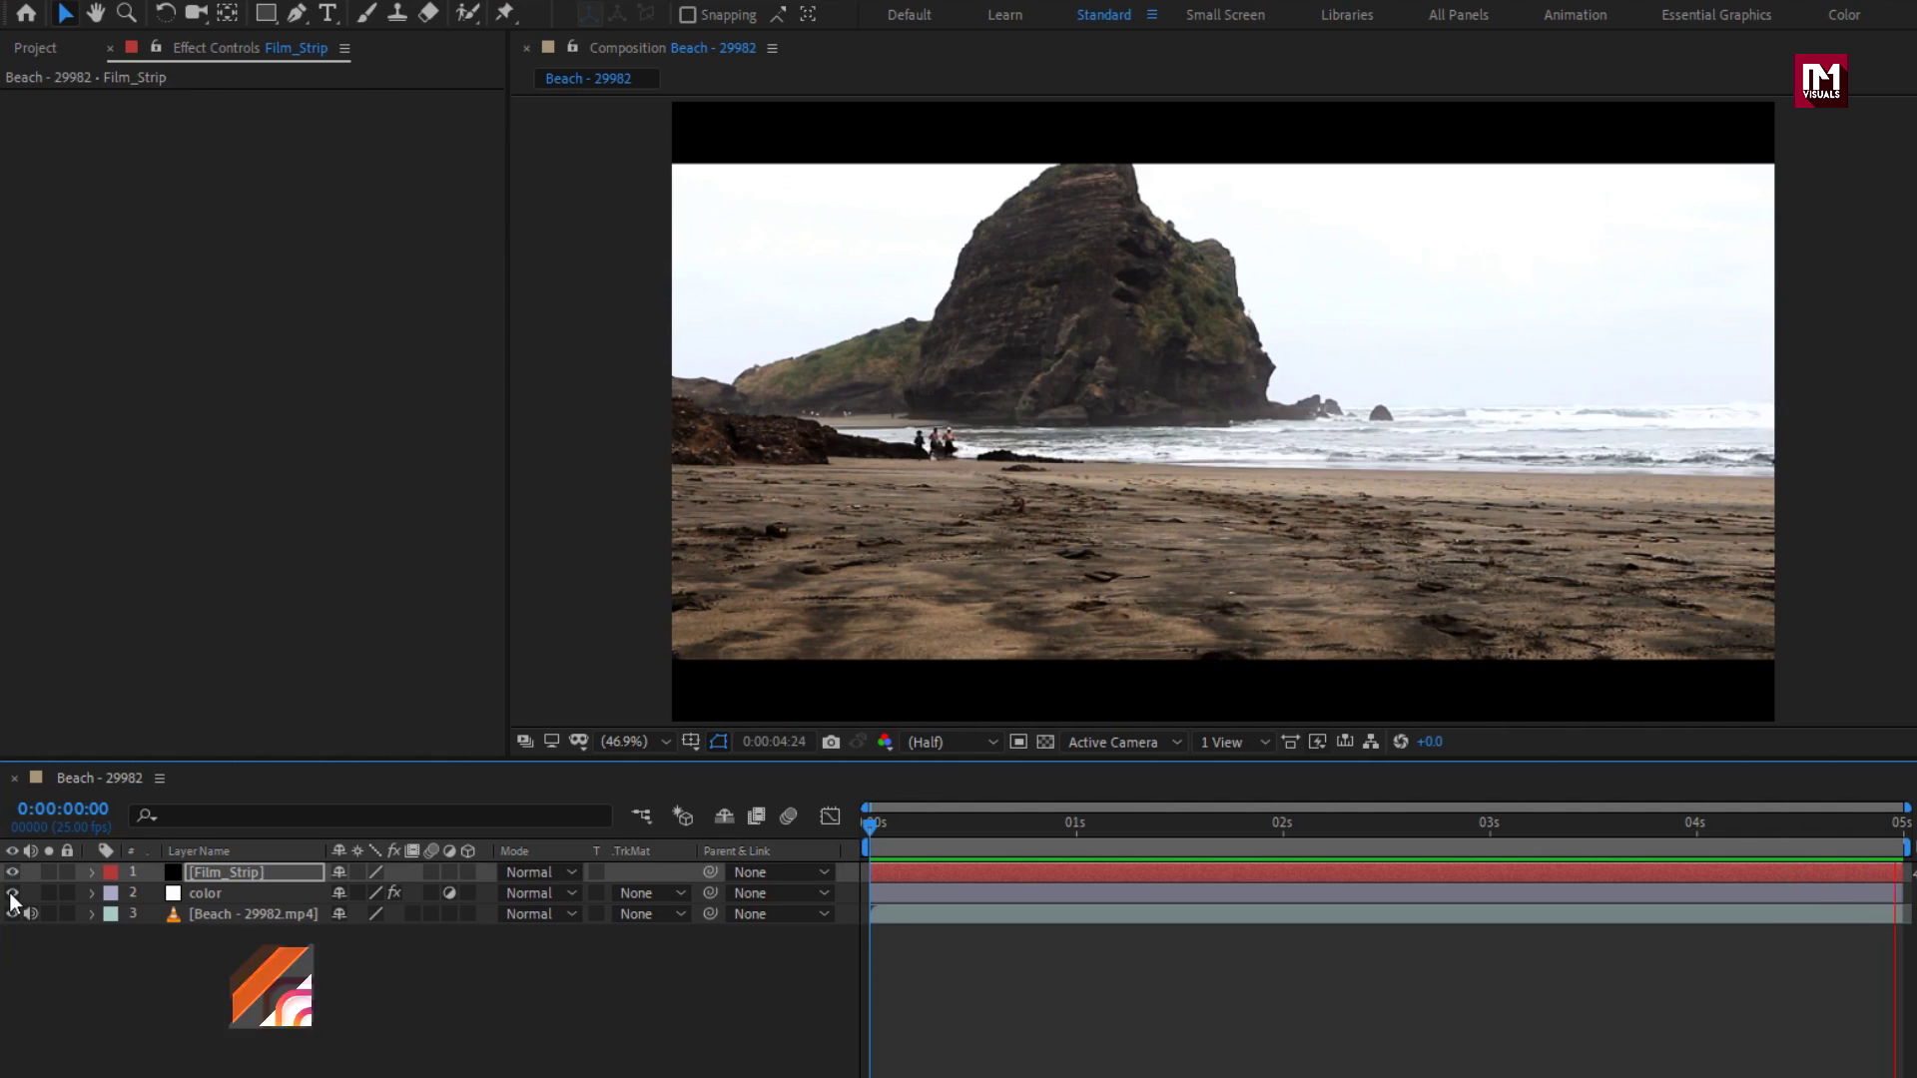
{"action": "left_click", "coordinate": [12, 892]}
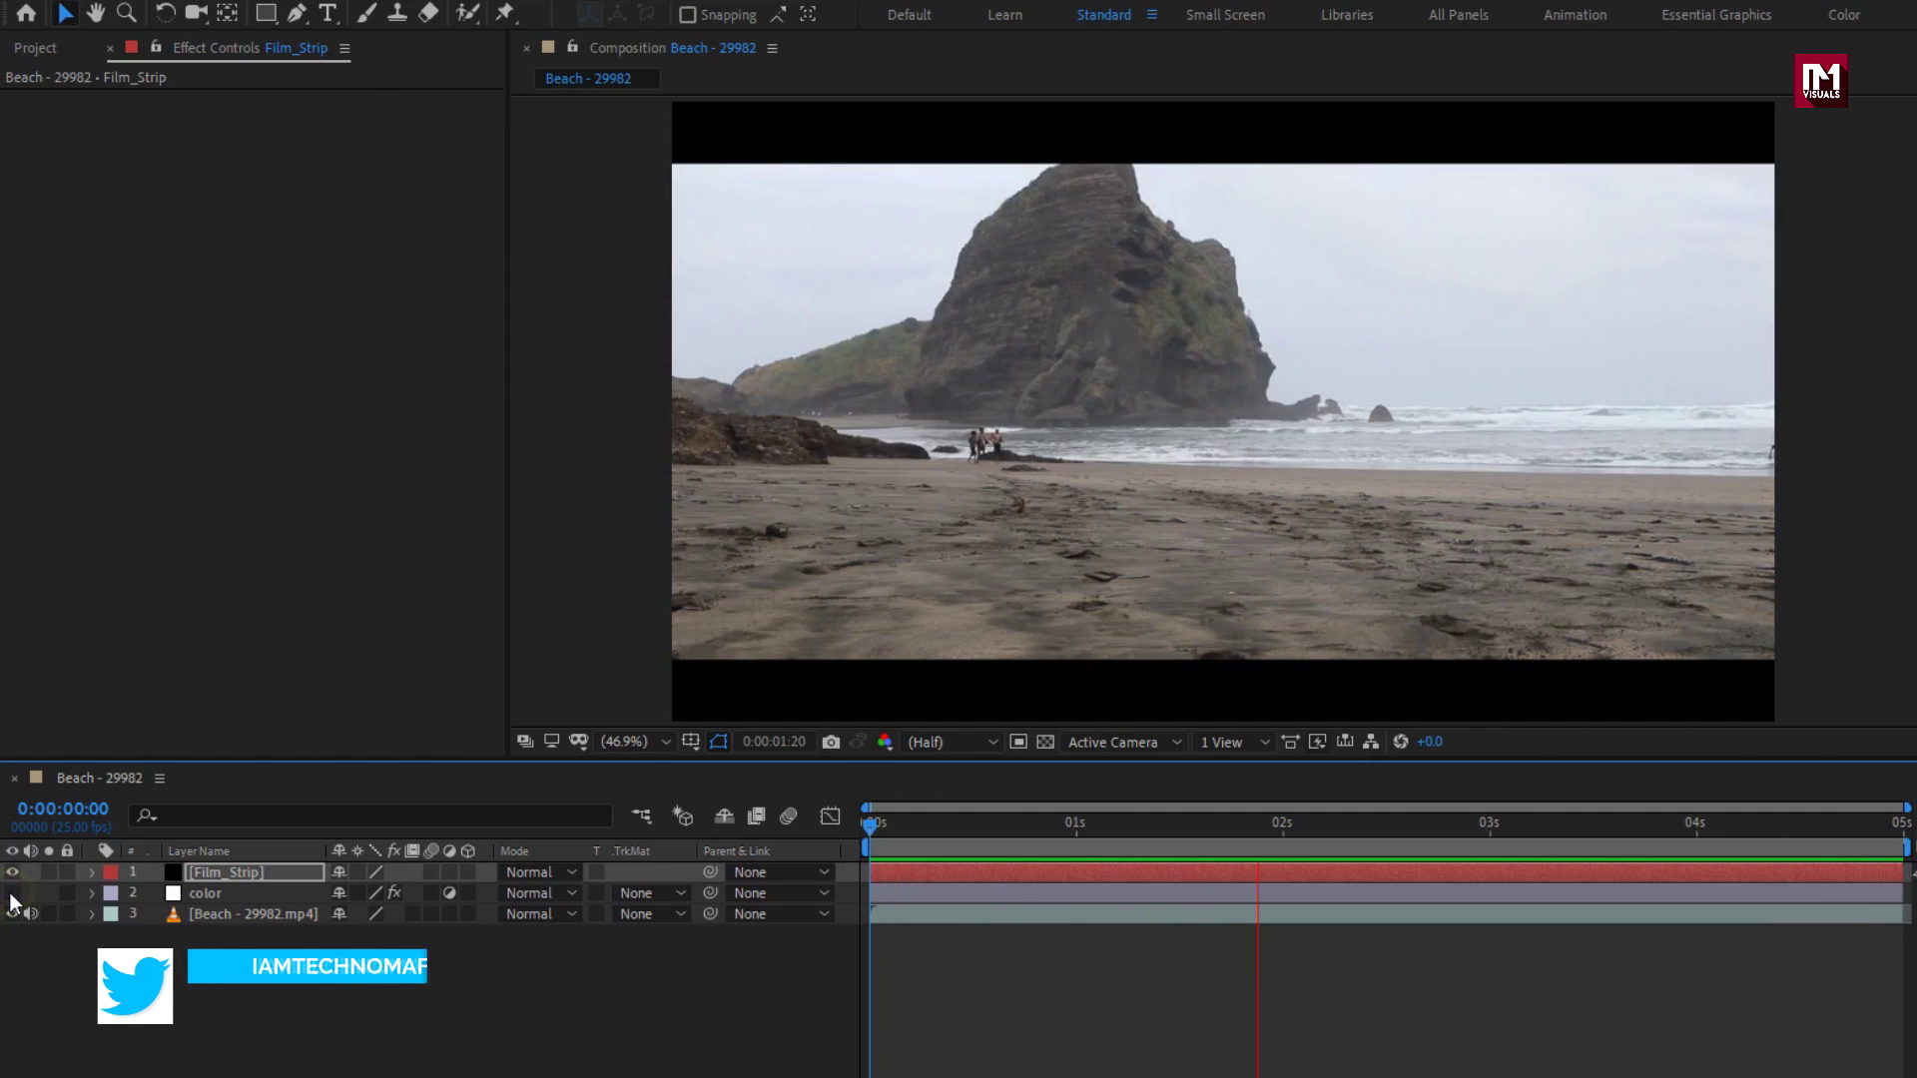
{"action": "left_click", "coordinate": [12, 892]}
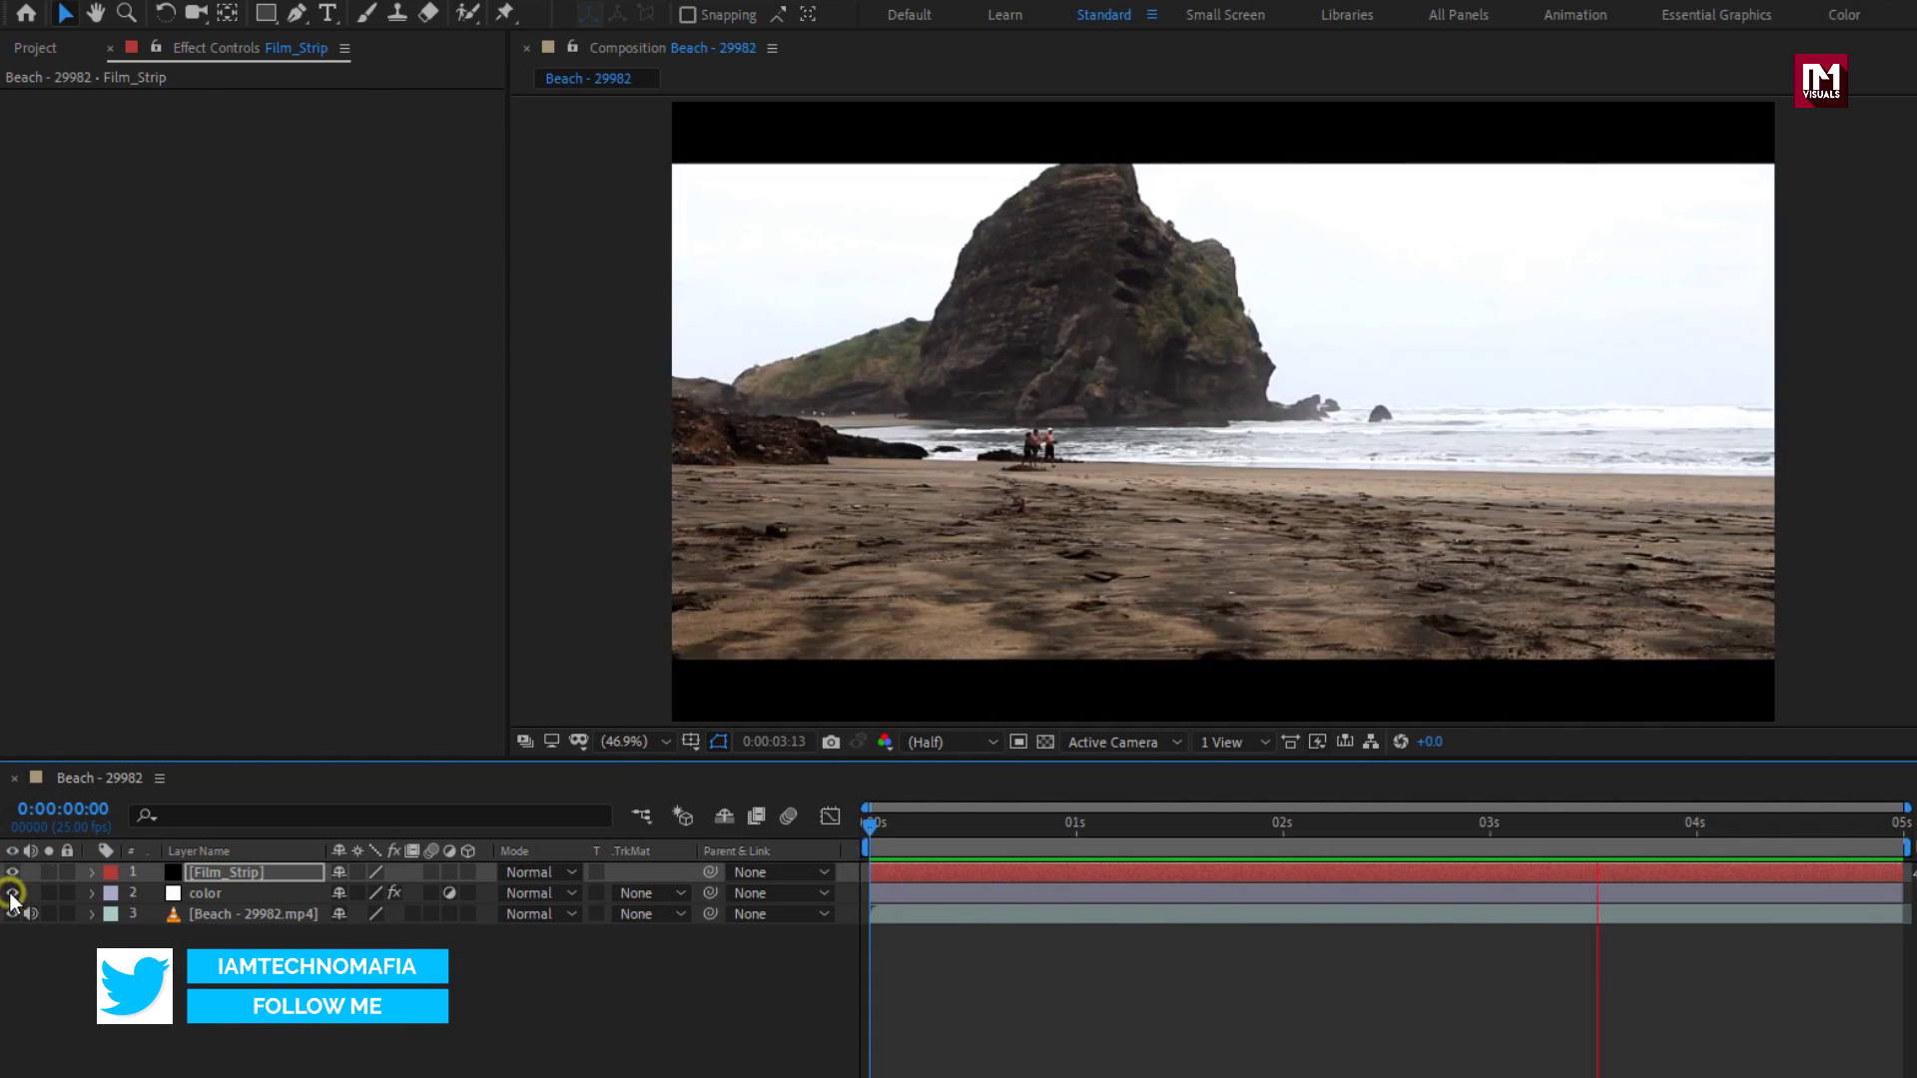